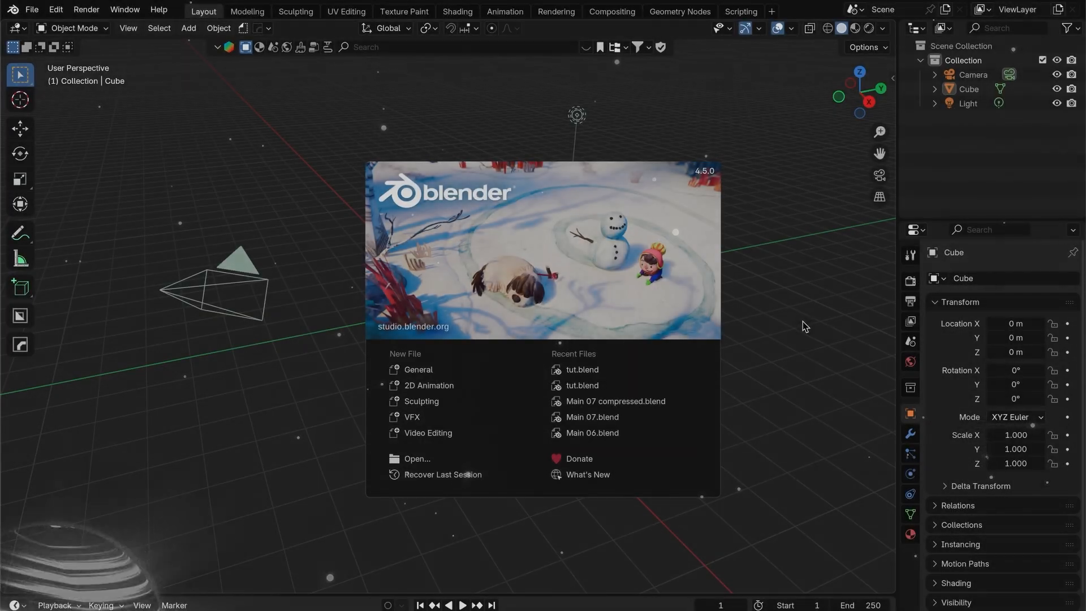
- Dismiss the splash screen and delete the default light and camera from the scene
{"action": "left_click", "coordinate": [799, 356]}
{"action": "left_click", "coordinate": [446, 281]}
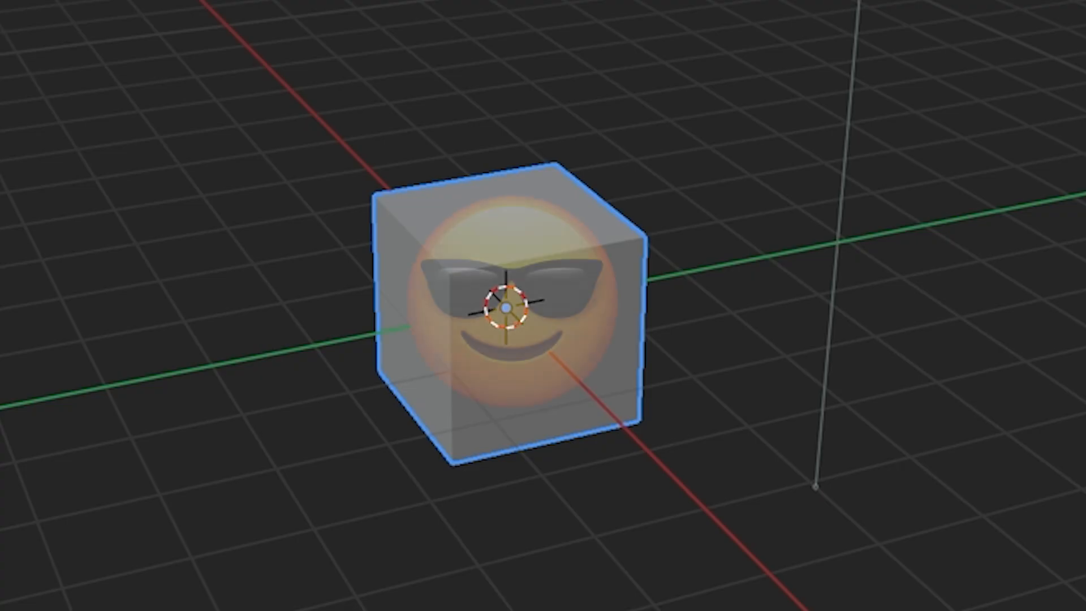
{"action": "left_click", "coordinate": [577, 115]}
{"action": "key", "text": "x"}
{"action": "left_click", "coordinate": [605, 137]}
{"action": "left_click", "coordinate": [254, 267]}
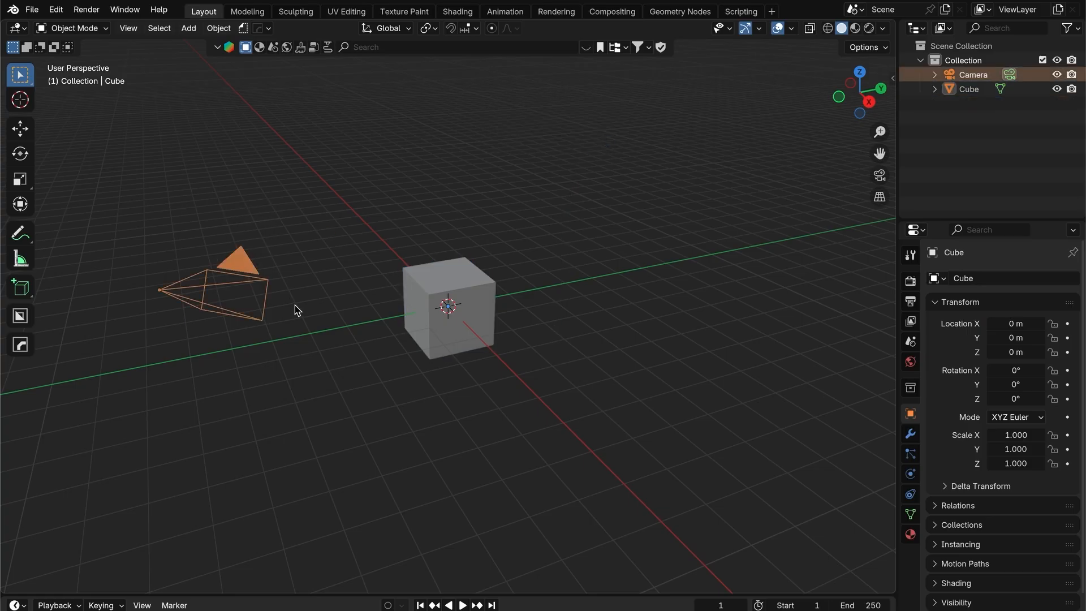
{"action": "key", "text": "Delete"}
- Select the cube and create a new geometry node tree for it in the Geometry Nodes workspace
{"action": "left_click", "coordinate": [479, 308]}
{"action": "scroll", "coordinate": [339, 346], "scroll_direction": "up", "scroll_amount": 5}
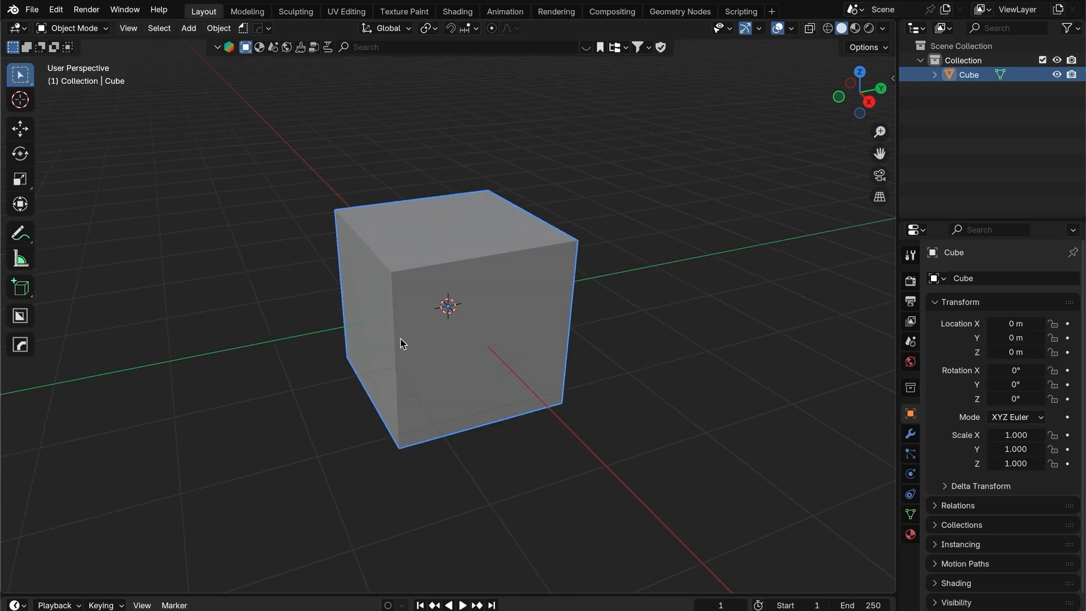
{"action": "left_click", "coordinate": [679, 11]}
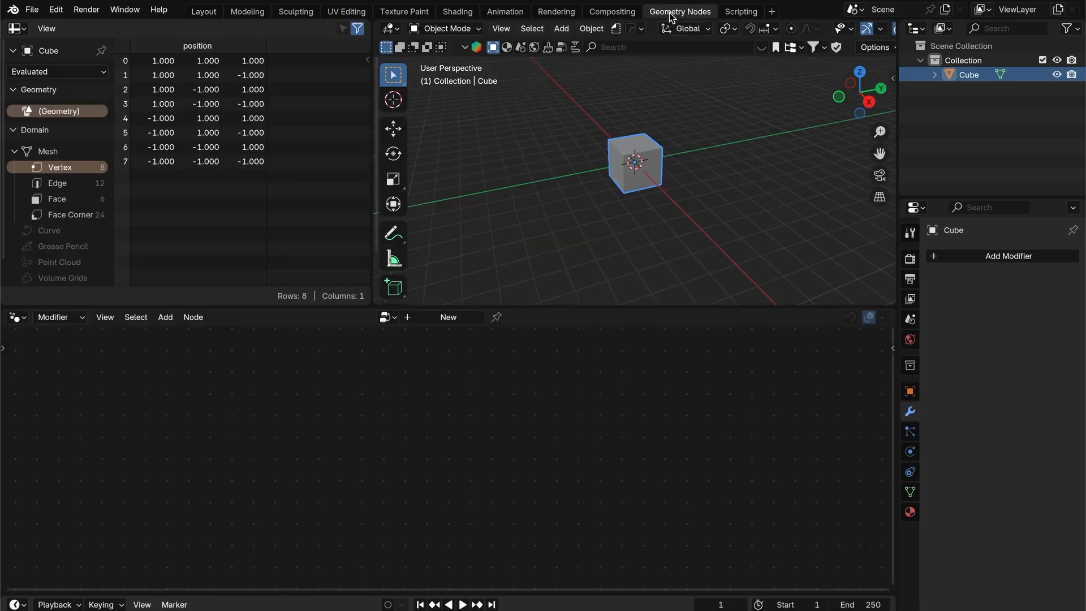
{"action": "left_click", "coordinate": [456, 318]}
- Add a Cone mesh primitive node to the node tree
{"action": "key", "text": "shift+a"}
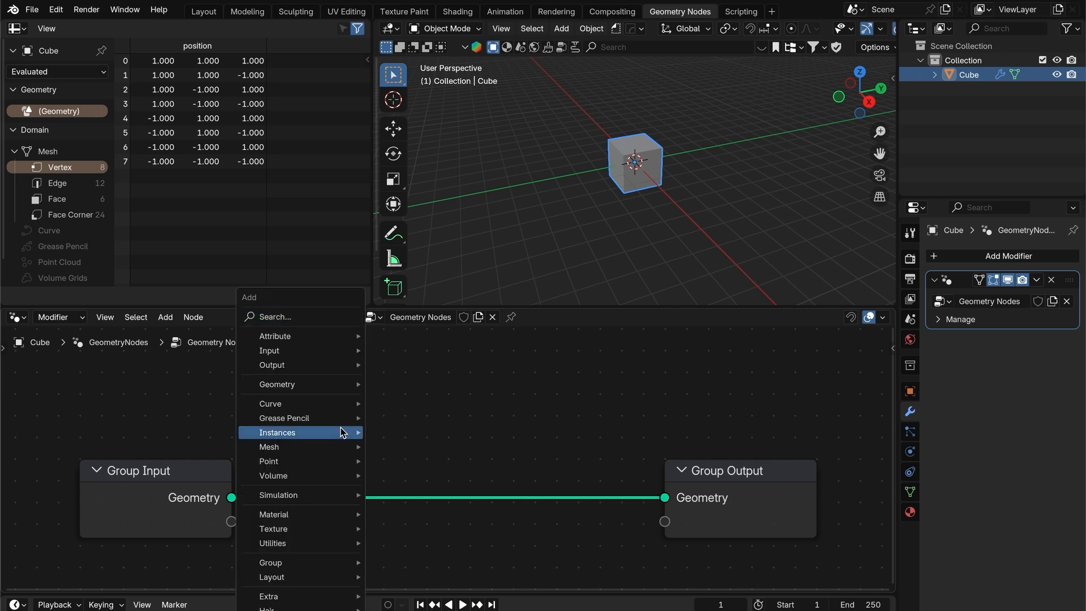
{"action": "mouse_move", "coordinate": [341, 433]}
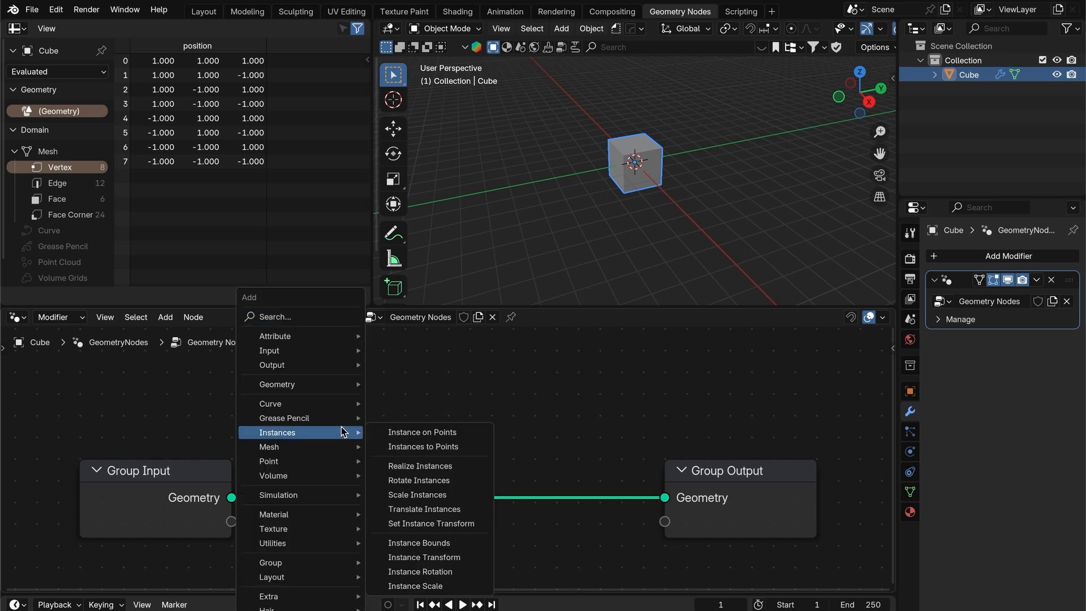
{"action": "type", "text": "cone"}
{"action": "key", "text": "Return"}
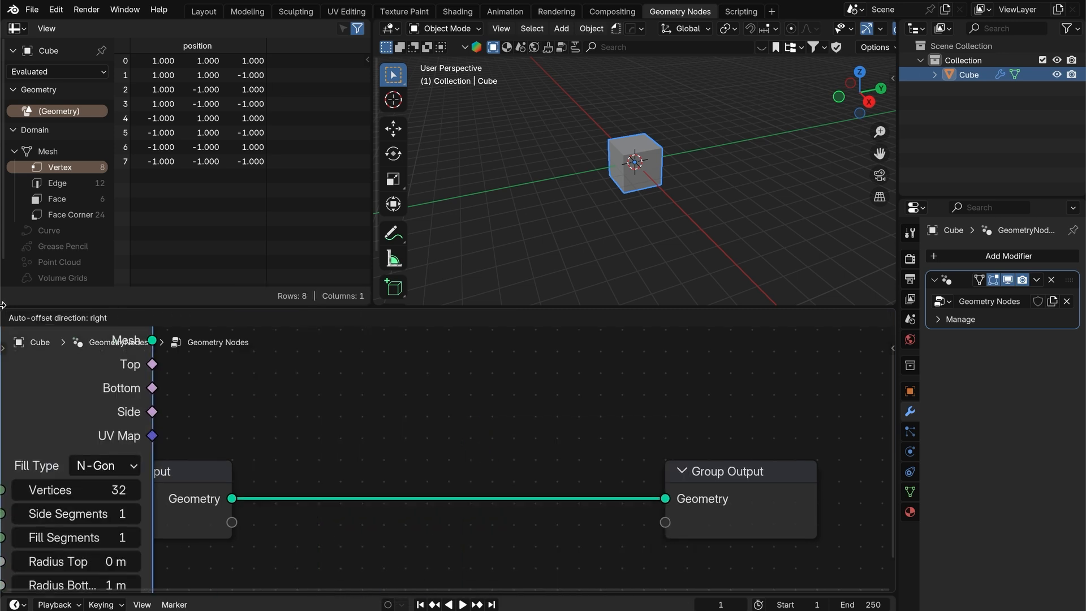
{"action": "left_click", "coordinate": [73, 420]}
{"action": "left_click", "coordinate": [333, 475]}
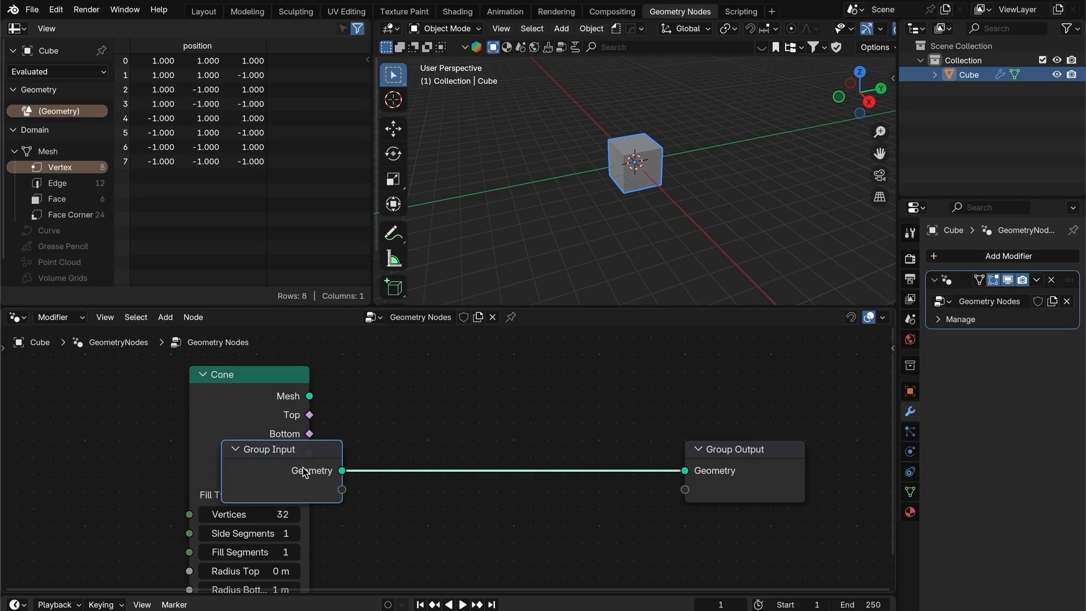
- Delete the Group Input node and connect the Cone's Mesh output to the Group Output's Geometry
{"action": "left_click_drag", "start_coordinate": [265, 452], "coordinate": [270, 444]}
{"action": "key", "text": "x"}
{"action": "left_click_drag", "start_coordinate": [310, 397], "coordinate": [685, 471]}
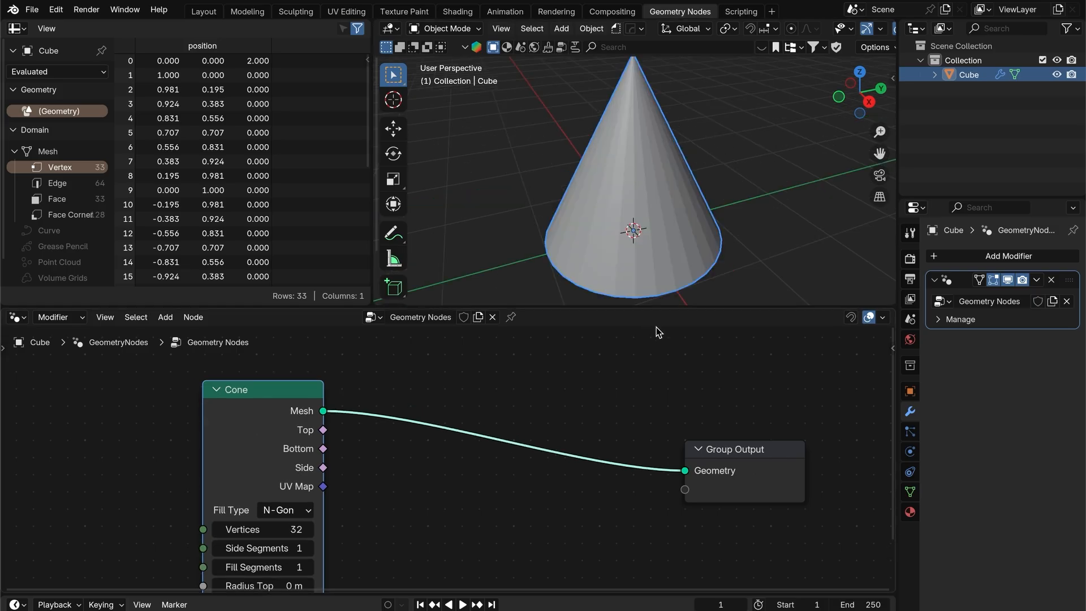
- Set the Cone node's Vertices to 3 to make a three-sided pyramid
{"action": "left_click", "coordinate": [284, 530]}
{"action": "type", "text": "3"}
{"action": "key", "text": "Return"}
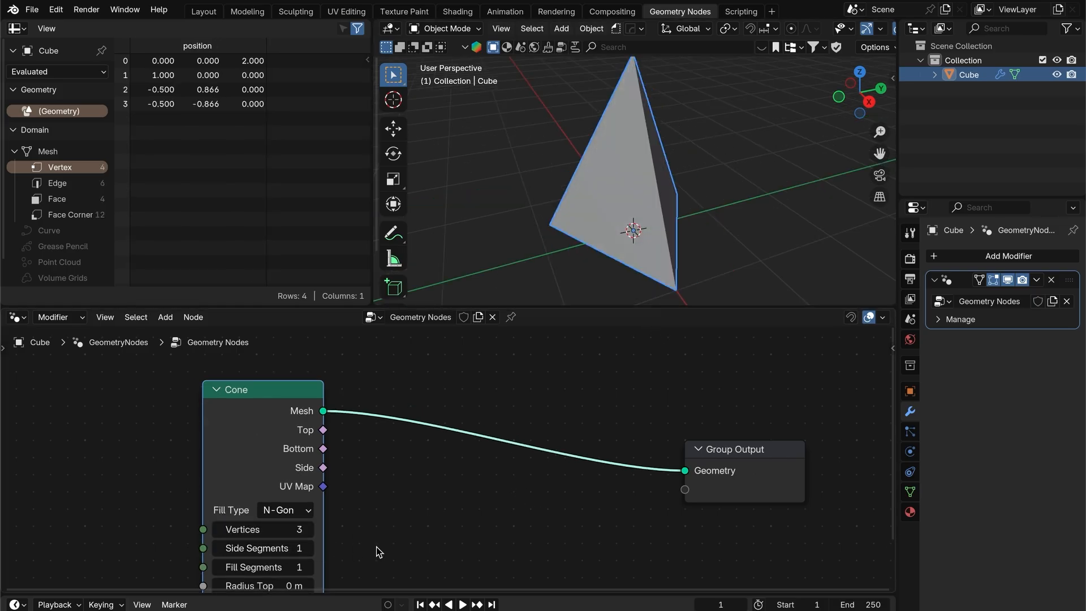
{"action": "middle_click_drag", "start_coordinate": [538, 221], "coordinate": [603, 277]}
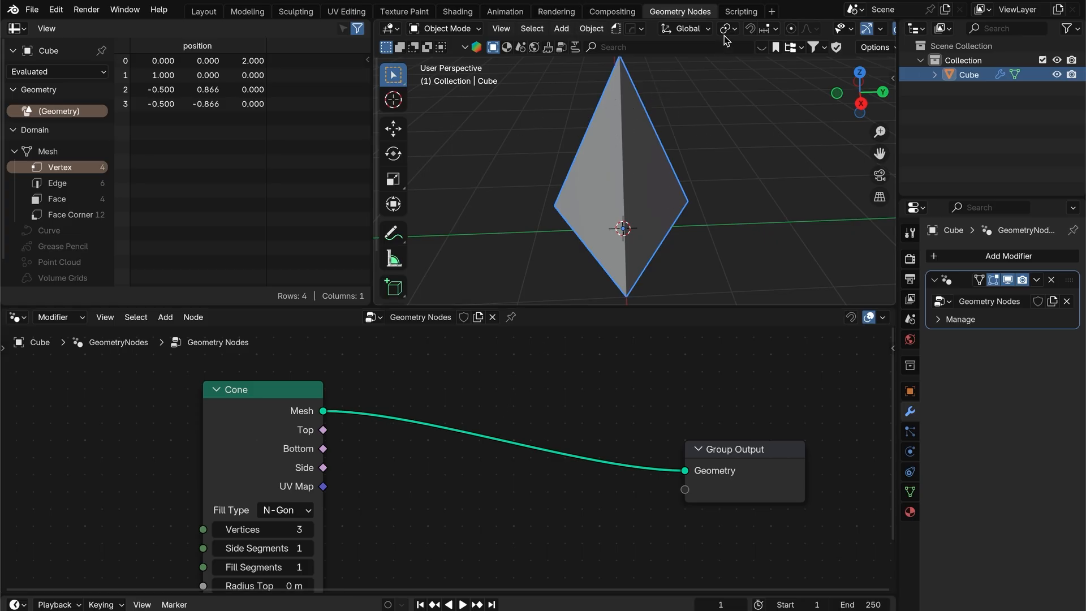
- Enable the Wireframe overlay in the 3D viewport
{"action": "scroll", "coordinate": [717, 35], "scroll_direction": "right", "scroll_amount": 4}
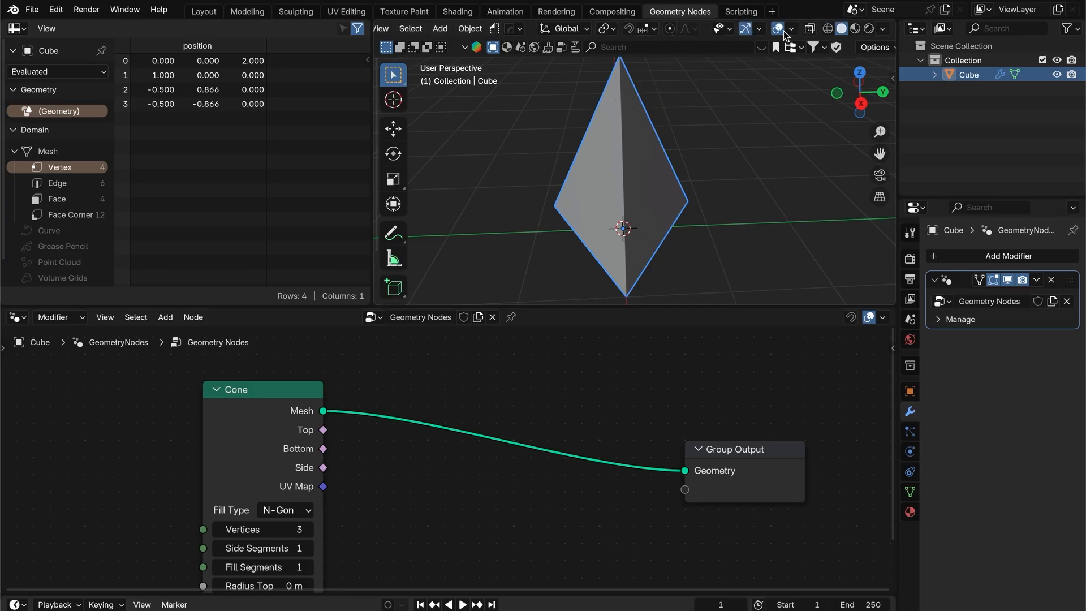
{"action": "left_click", "coordinate": [792, 30]}
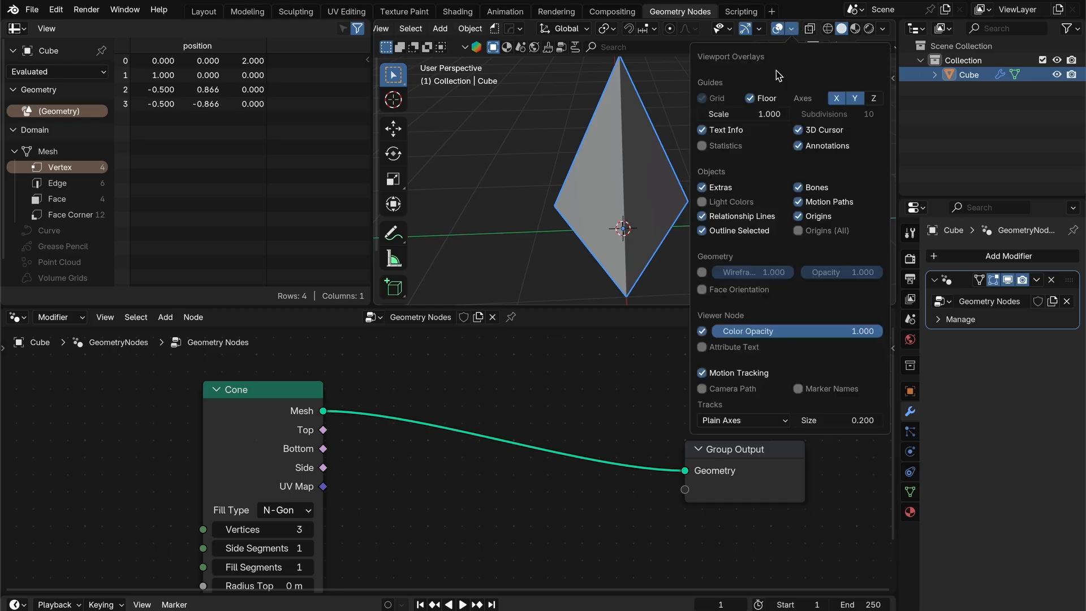
{"action": "left_click", "coordinate": [702, 273]}
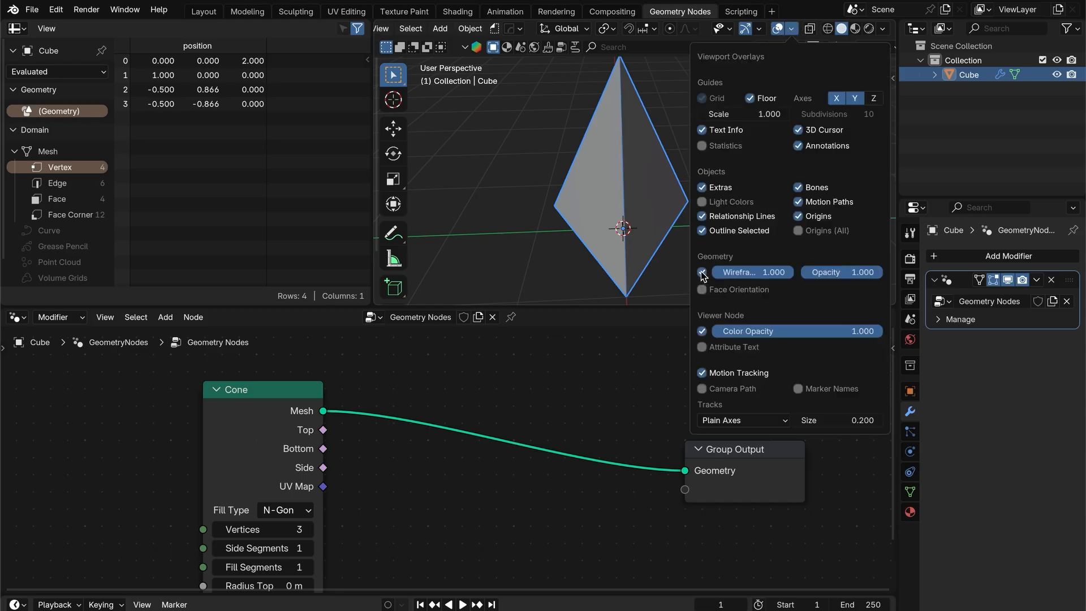
- Insert a Subdivide Mesh node on the link between Cone and Group Output
{"action": "key", "text": "shift+a"}
{"action": "mouse_move", "coordinate": [472, 384]}
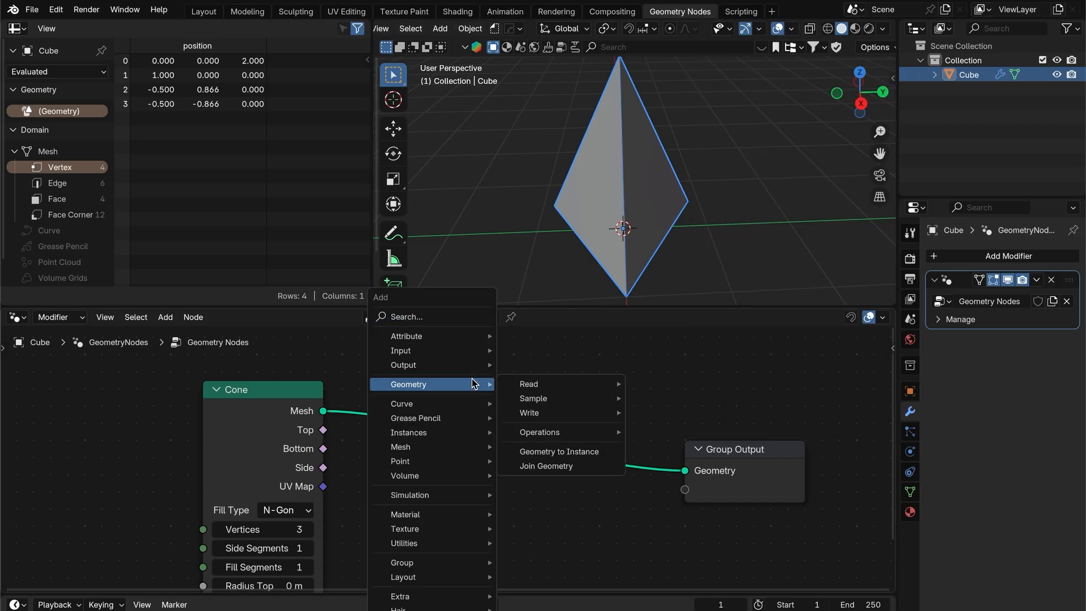
{"action": "type", "text": "subd"}
{"action": "key", "text": "Return"}
{"action": "left_click", "coordinate": [419, 405]}
{"action": "middle_click_drag", "start_coordinate": [636, 291], "coordinate": [725, 135]}
- Insert a Separate Geometry node after Subdivide Mesh and set its domain to Face
{"action": "left_click_drag", "start_coordinate": [479, 416], "coordinate": [495, 396]}
{"action": "type", "text": "seper"}
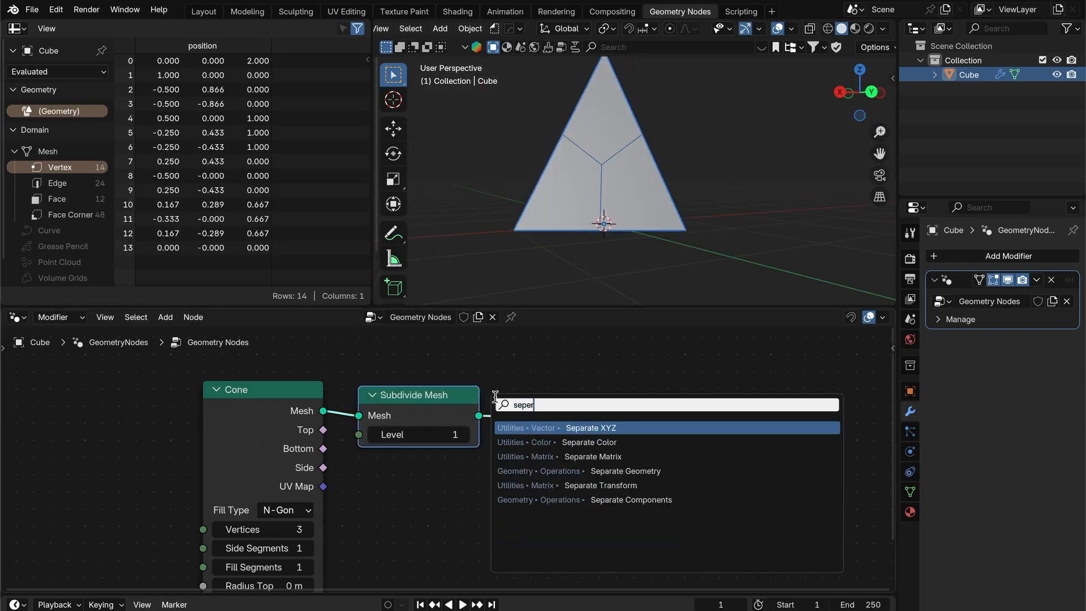
{"action": "key", "text": "Down"}
{"action": "key", "text": "Down"}
{"action": "key", "text": "Down"}
{"action": "key", "text": "Return"}
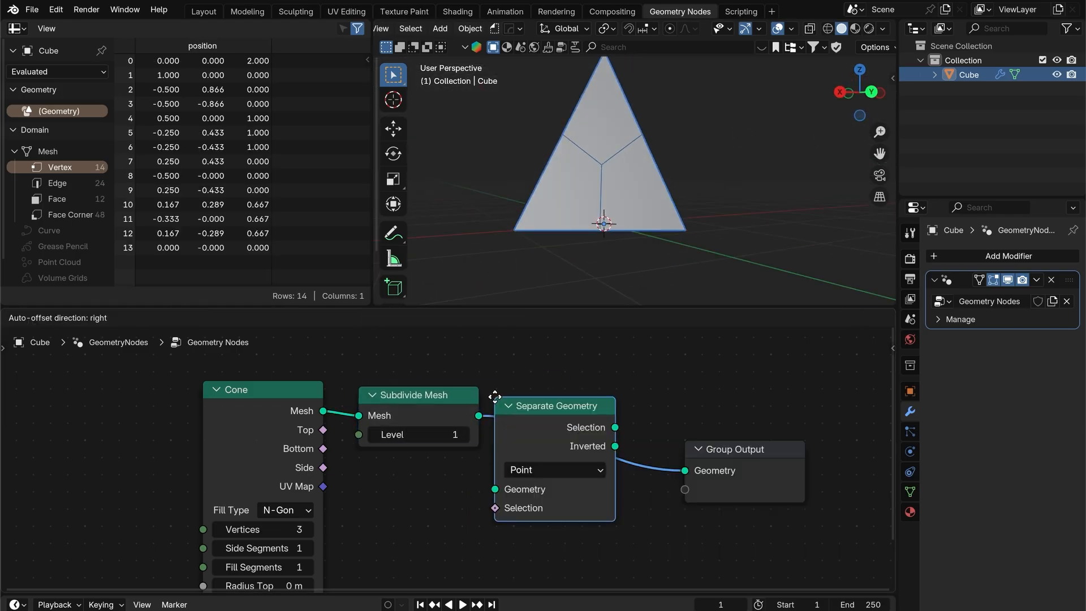
{"action": "left_click_drag", "start_coordinate": [720, 465], "coordinate": [803, 434]}
{"action": "left_click", "coordinate": [570, 463]}
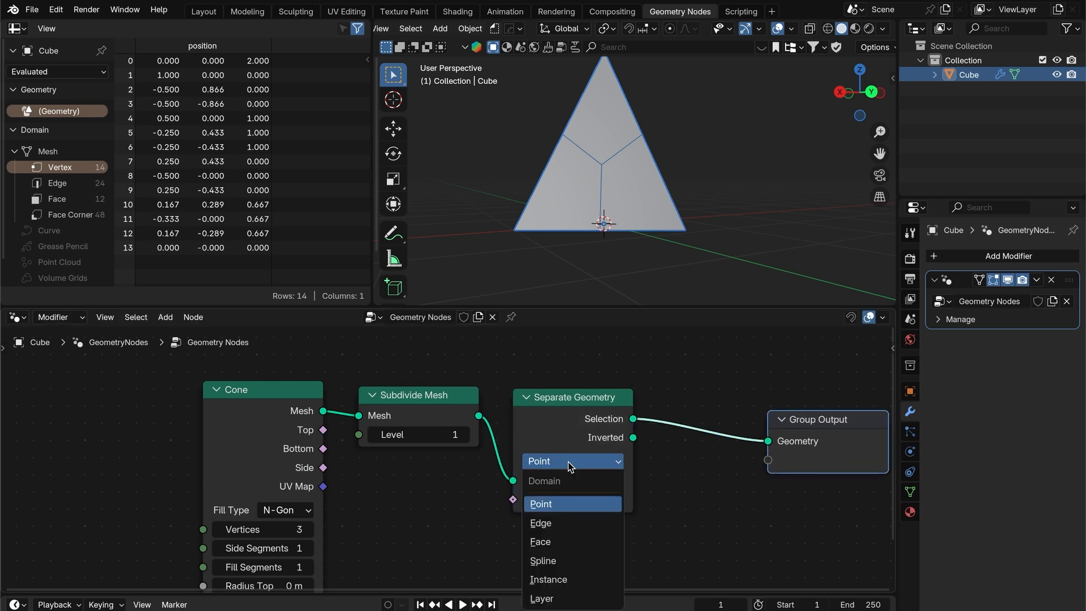
{"action": "left_click", "coordinate": [564, 543]}
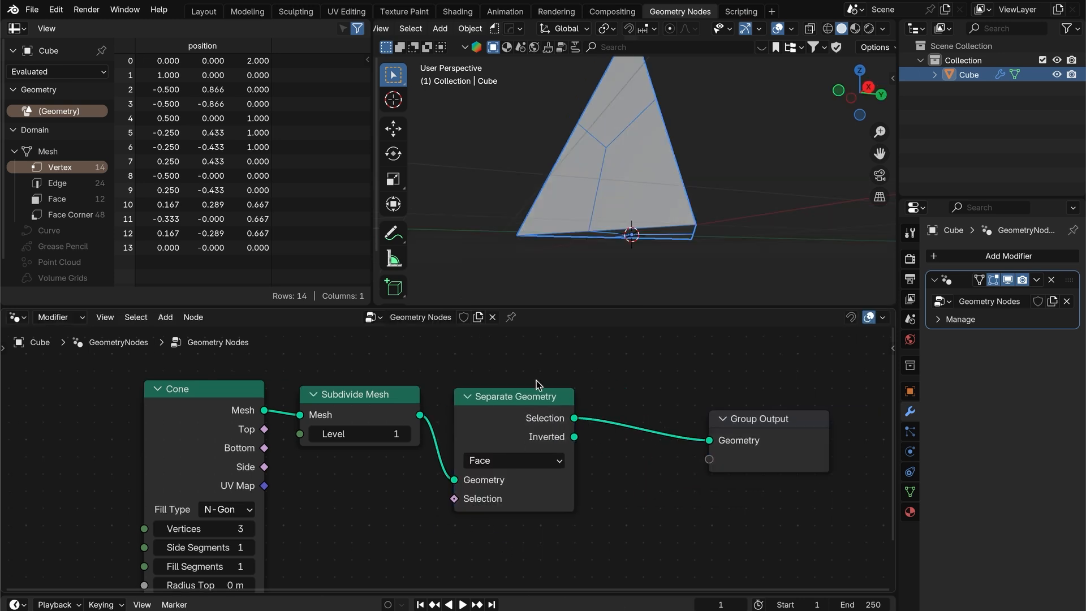
- Duplicate the Subdivide Mesh node and insert the copy between Separate Geometry's Selection output and Group Output
{"action": "left_click", "coordinate": [345, 394]}
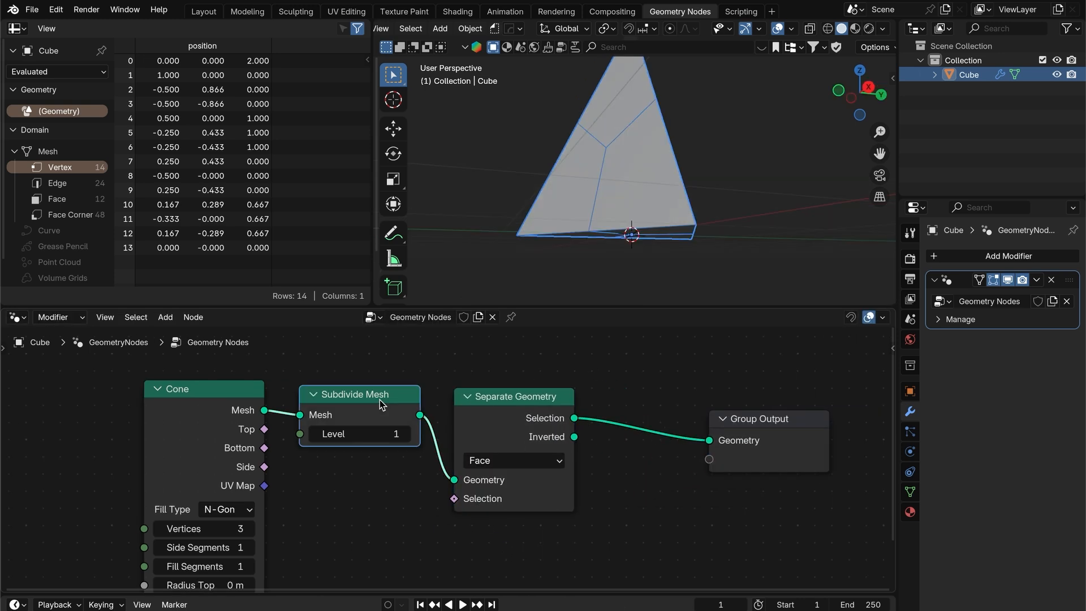
{"action": "key", "text": "shift+d"}
{"action": "left_click", "coordinate": [670, 399]}
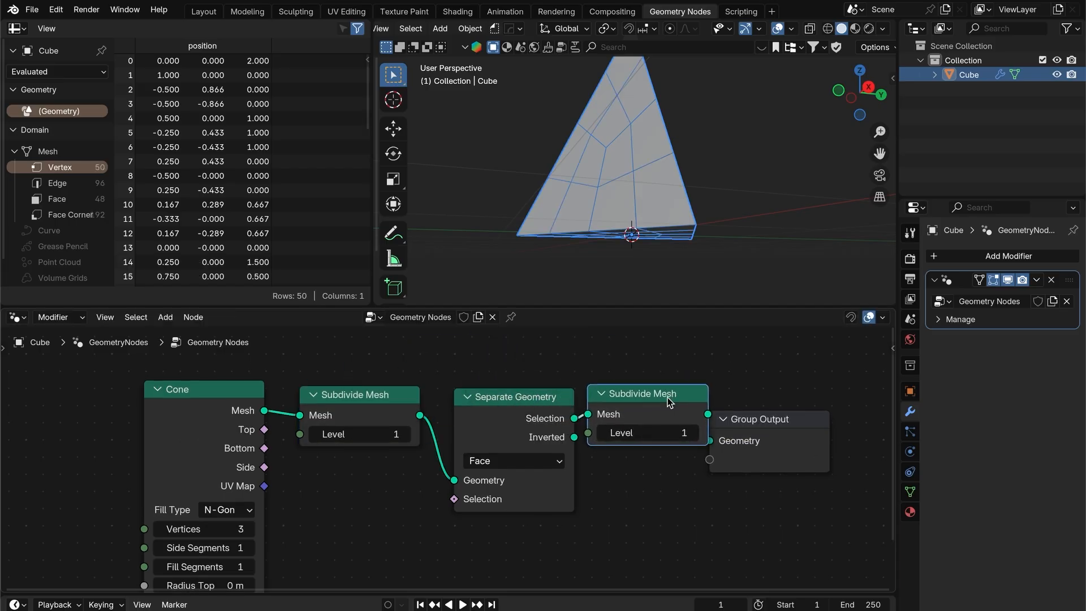
{"action": "middle_click_drag", "start_coordinate": [625, 238], "coordinate": [670, 254]}
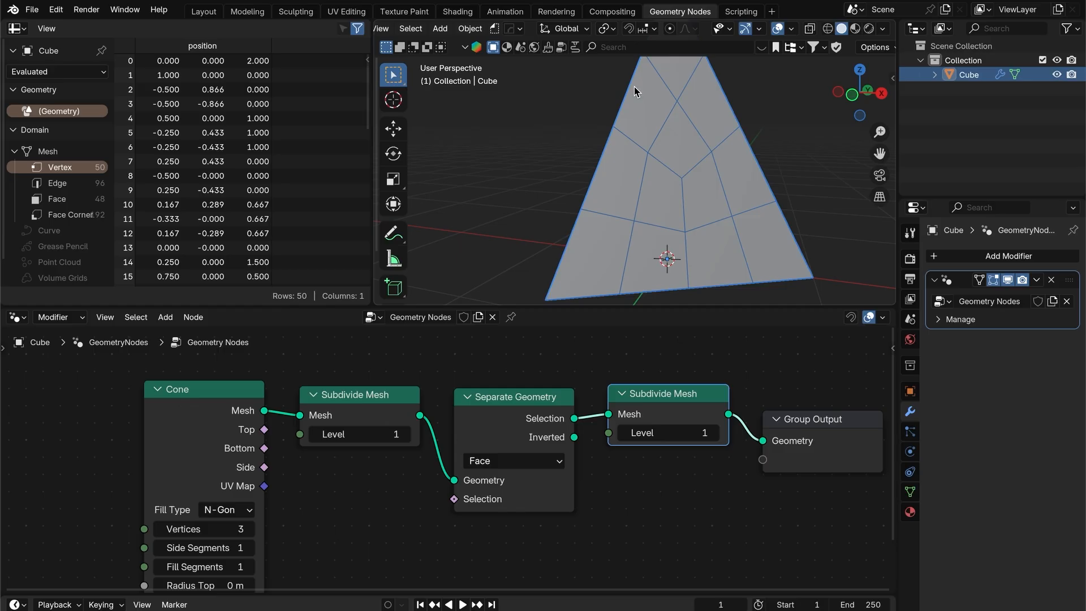
- Add a Random Value node that feeds the Selection input of Separate Geometry
{"action": "middle_click_drag", "start_coordinate": [412, 504], "coordinate": [396, 464]}
{"action": "key", "text": "shift+a"}
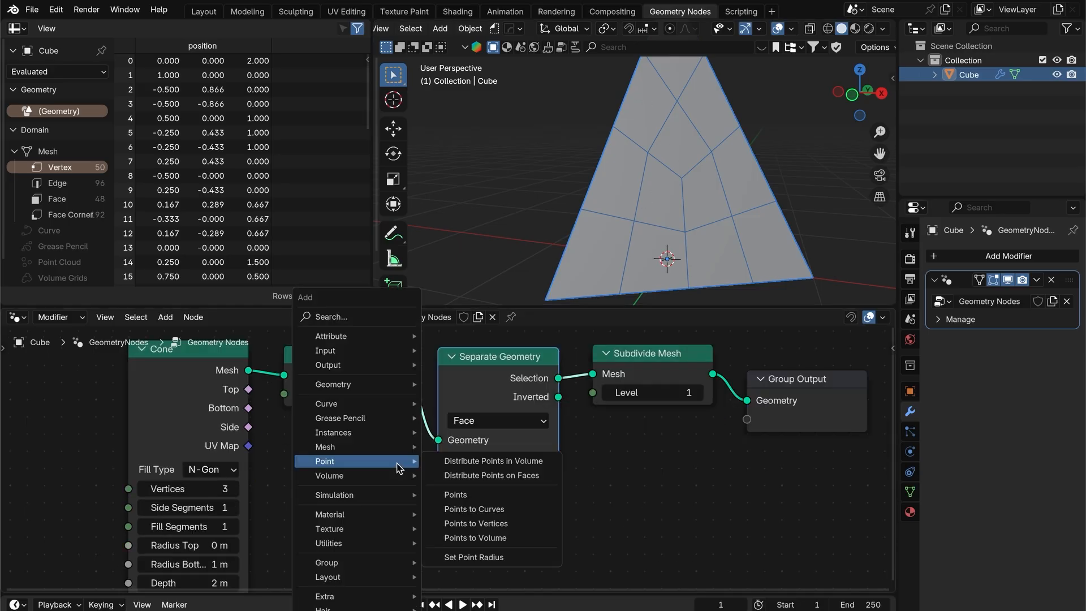
{"action": "type", "text": "random"}
{"action": "key", "text": "Return"}
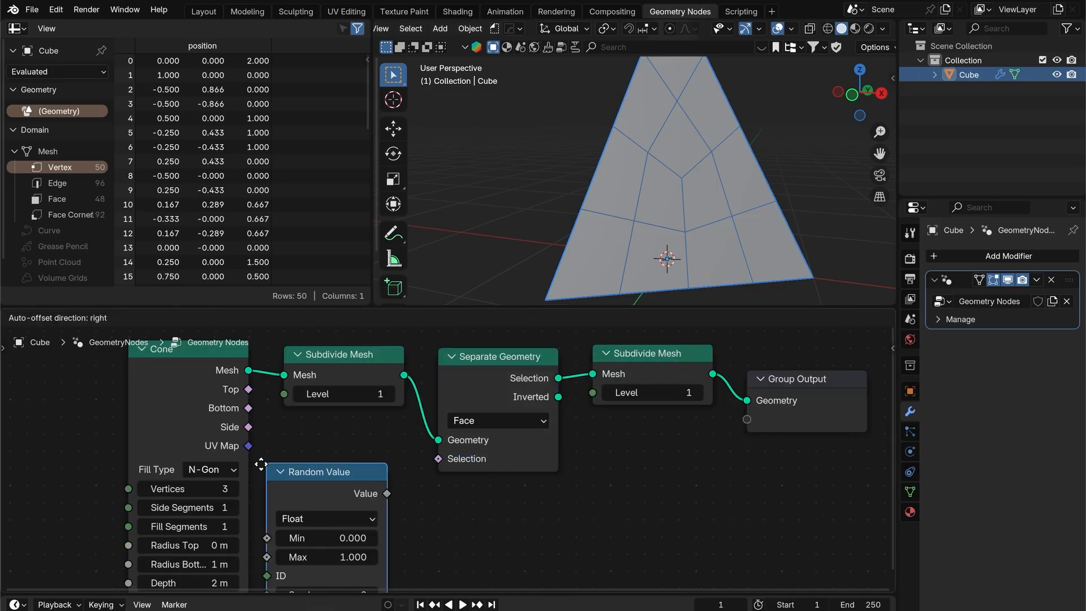
{"action": "left_click", "coordinate": [288, 474]}
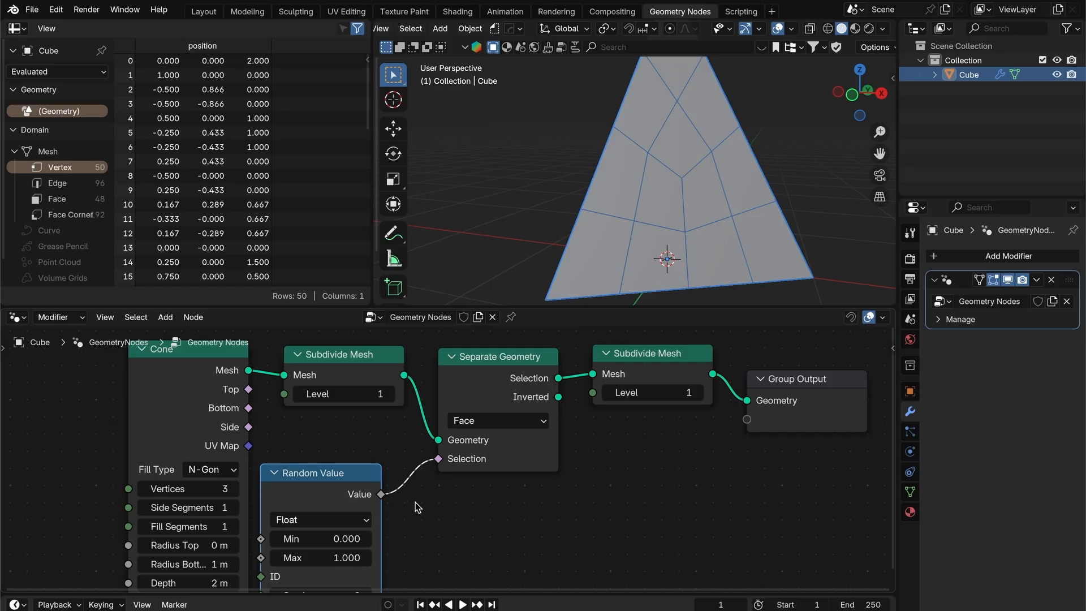
{"action": "left_click_drag", "start_coordinate": [360, 481], "coordinate": [385, 474]}
- Change the Random Value node's type to Boolean and reconnect its Value to Separate Geometry's Selection input
{"action": "middle_click_drag", "start_coordinate": [384, 496], "coordinate": [397, 457]}
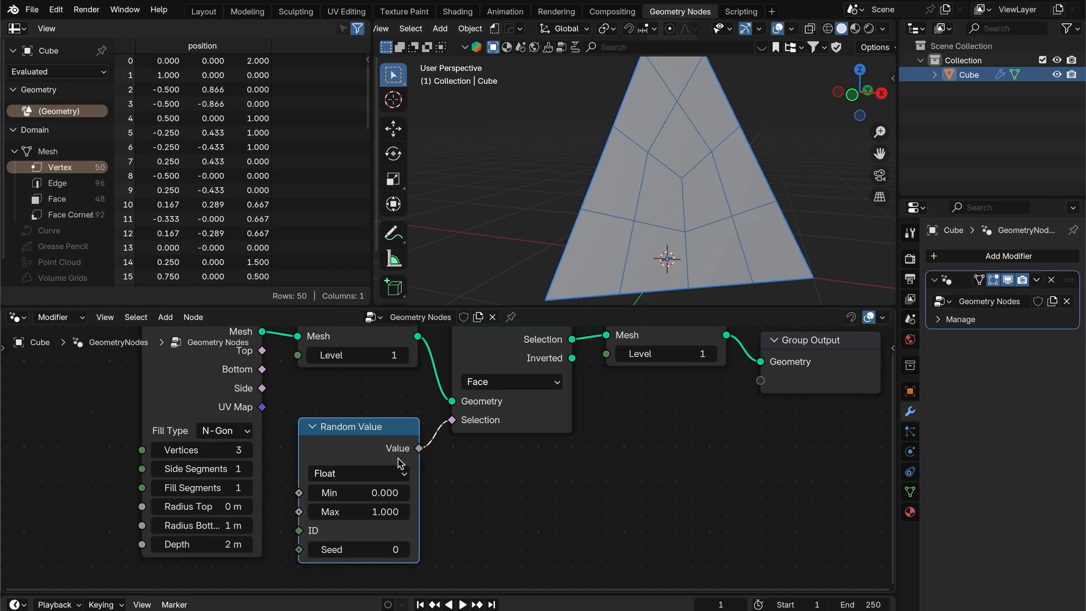
{"action": "left_click", "coordinate": [377, 476]}
{"action": "left_click", "coordinate": [351, 573]}
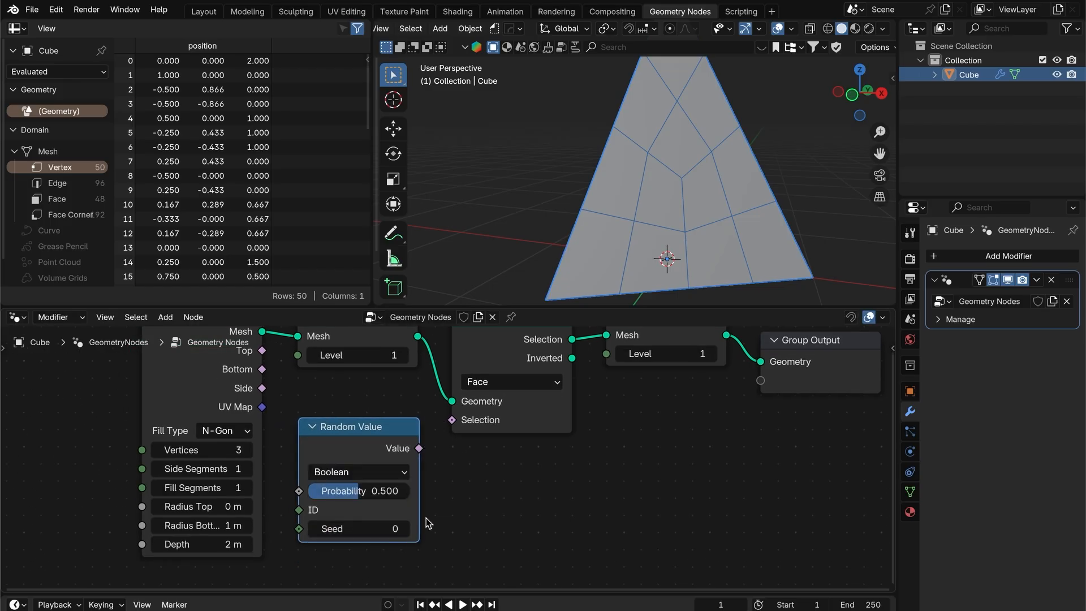
{"action": "mouse_move", "coordinate": [431, 440]}
{"action": "left_mouse_down"}
{"action": "mouse_move", "coordinate": [445, 417]}
{"action": "mouse_move", "coordinate": [433, 433]}
{"action": "left_mouse_up"}
{"action": "left_click_drag", "start_coordinate": [432, 433], "coordinate": [452, 420]}
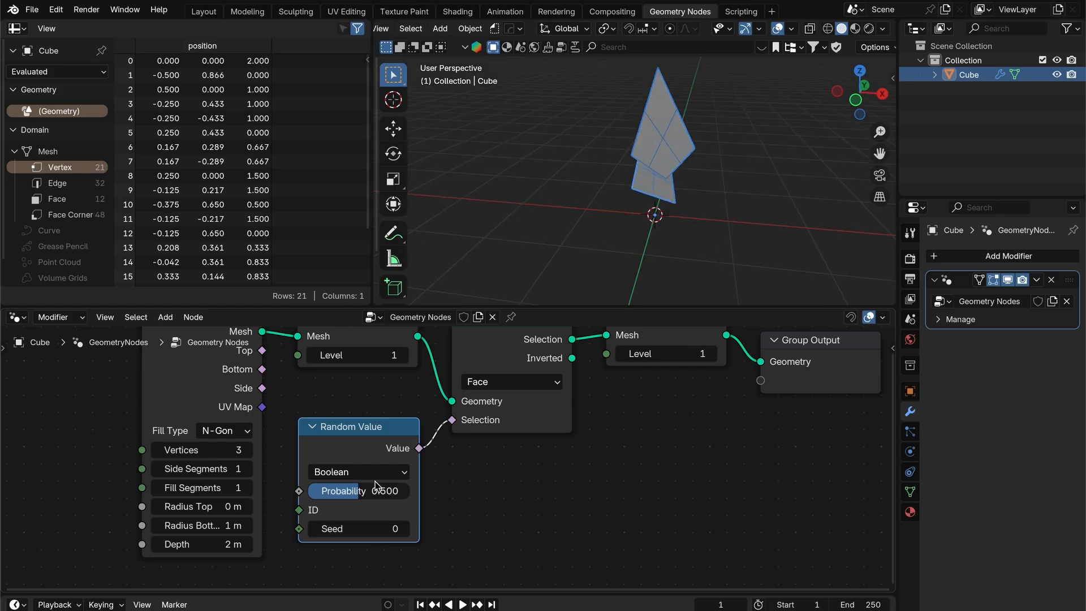
{"action": "middle_click_drag", "start_coordinate": [613, 178], "coordinate": [661, 201]}
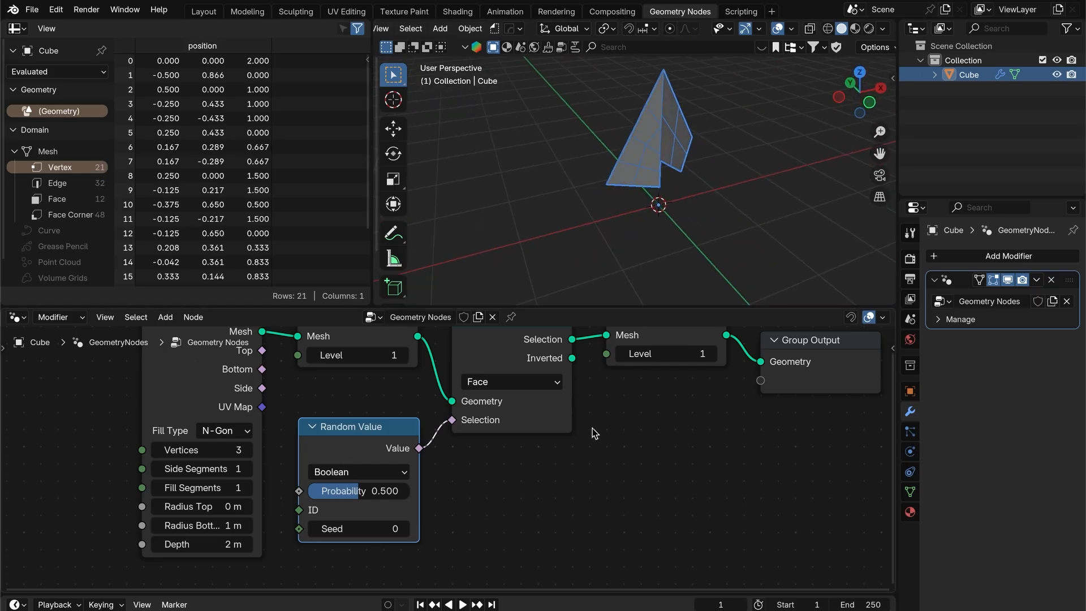
- Insert a Join Geometry node before Group Output and connect Separate Geometry's Inverted output to it
{"action": "middle_click_drag", "start_coordinate": [593, 431], "coordinate": [528, 472]}
{"action": "left_click", "coordinate": [453, 390]}
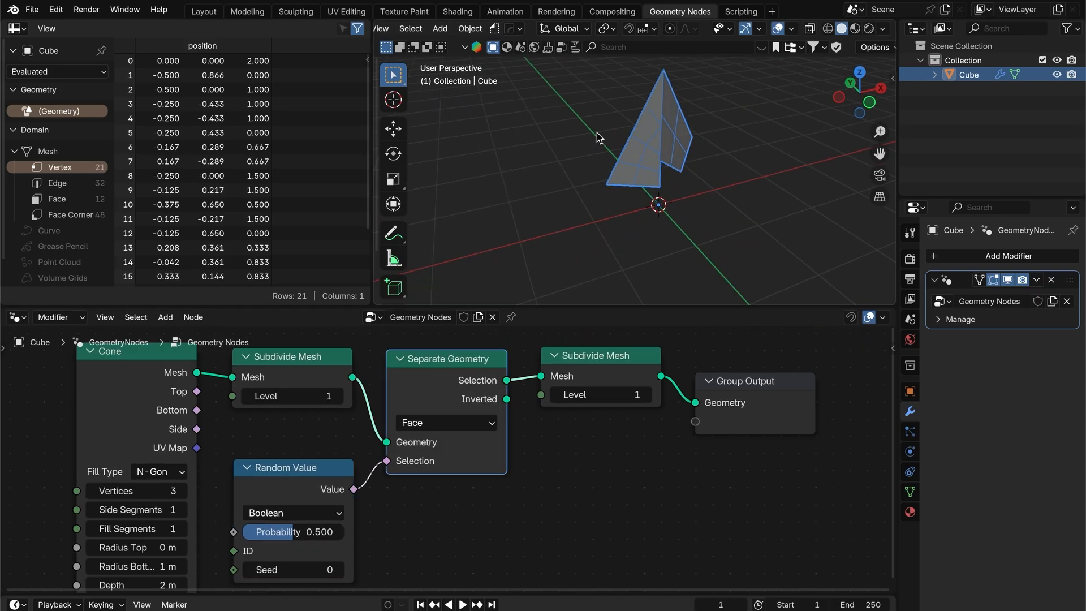
{"action": "middle_click_drag", "start_coordinate": [599, 138], "coordinate": [569, 132]}
{"action": "key", "text": "shift+a"}
{"action": "mouse_move", "coordinate": [585, 492]}
{"action": "type", "text": "join"}
{"action": "key", "text": "Return"}
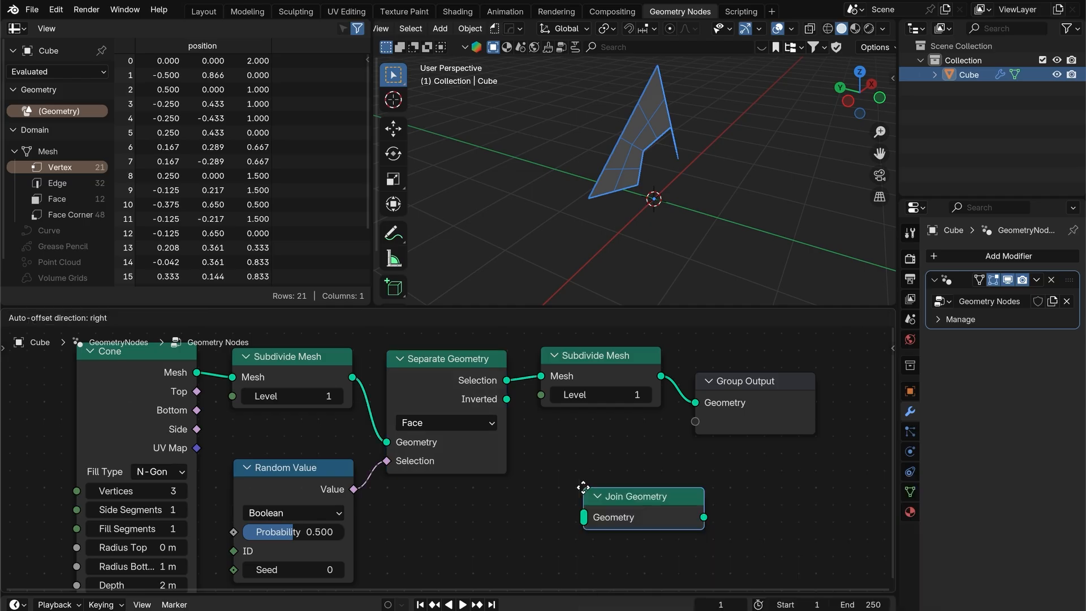
{"action": "left_click", "coordinate": [640, 395]}
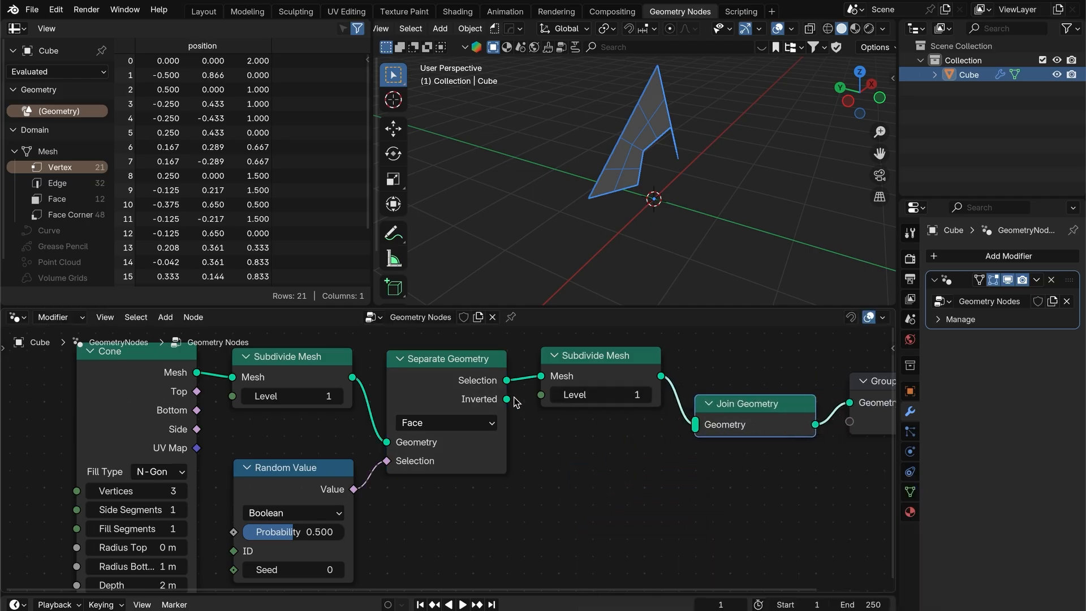
{"action": "left_click_drag", "start_coordinate": [568, 419], "coordinate": [696, 424]}
- Try Level 2 on the second Subdivide Mesh node and inspect the pyramid's faces
{"action": "middle_click_drag", "start_coordinate": [650, 202], "coordinate": [631, 135]}
{"action": "scroll", "coordinate": [614, 158], "scroll_direction": "down", "scroll_amount": 2}
{"action": "left_click", "coordinate": [646, 398]}
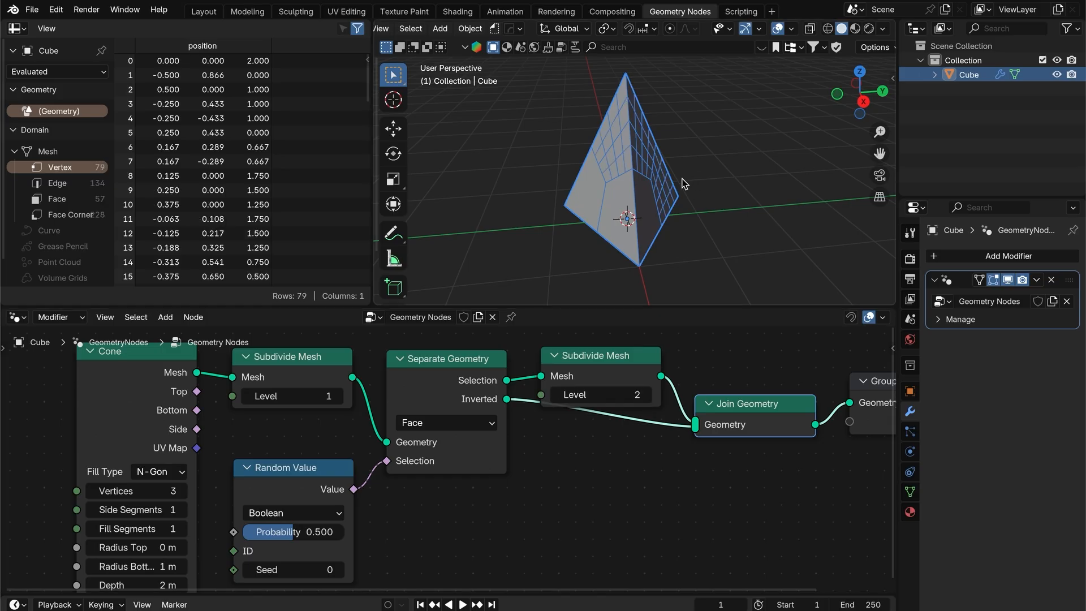
{"action": "middle_click_drag", "start_coordinate": [683, 182], "coordinate": [512, 184]}
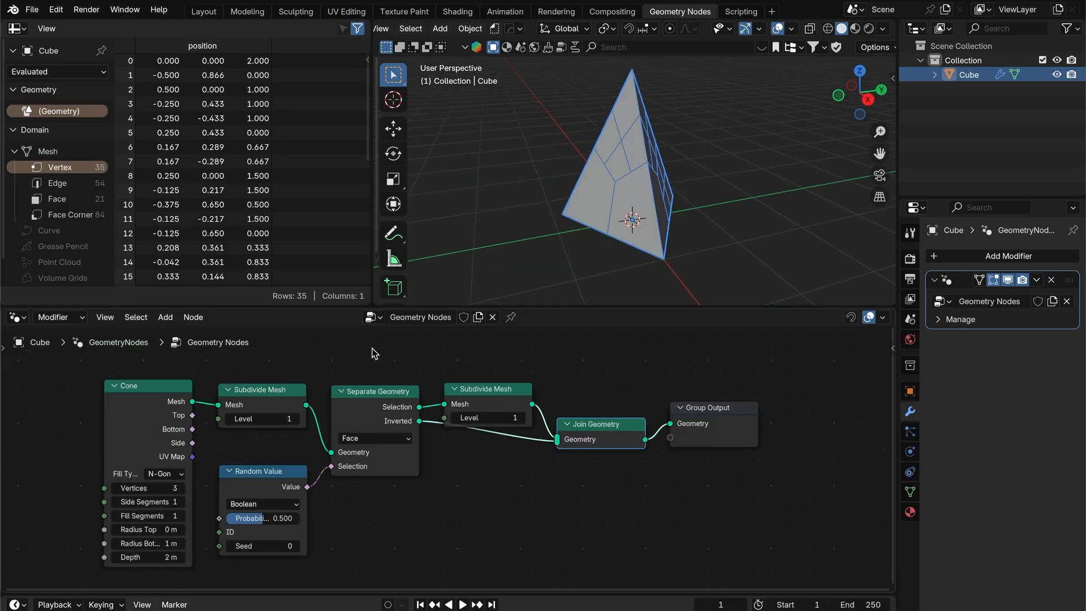
- Try duplicating the Random Value, Separate Geometry, Subdivide Mesh and Join Geometry nodes as a second subdivision stage
{"action": "left_click_drag", "start_coordinate": [373, 353], "coordinate": [611, 481]}
{"action": "left_click", "coordinate": [238, 500], "text": "shift"}
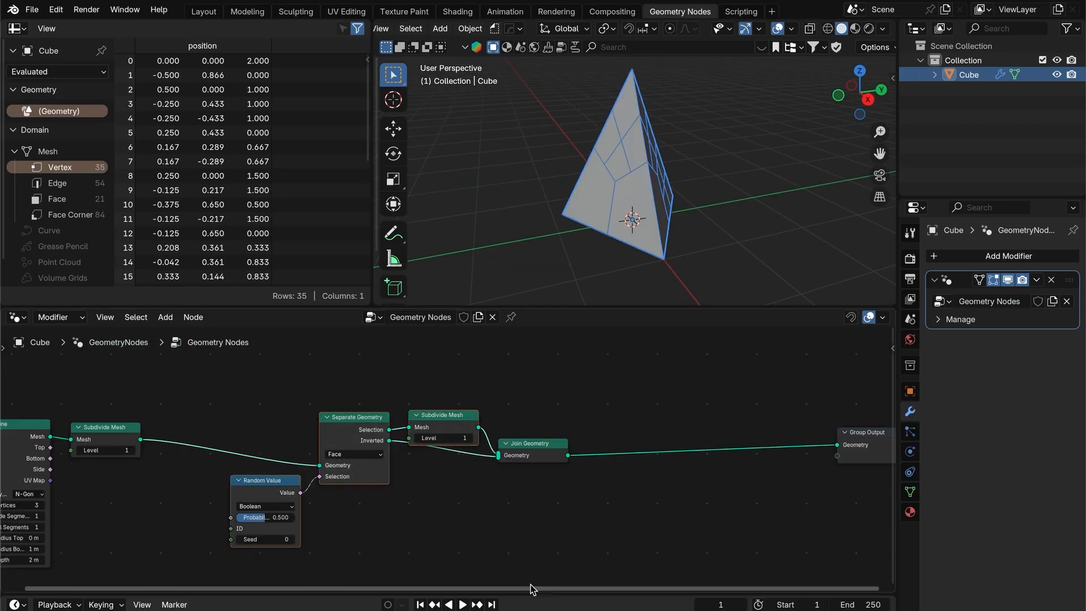
{"action": "left_click_drag", "start_coordinate": [247, 375], "coordinate": [564, 535]}
{"action": "key", "text": "shift+d"}
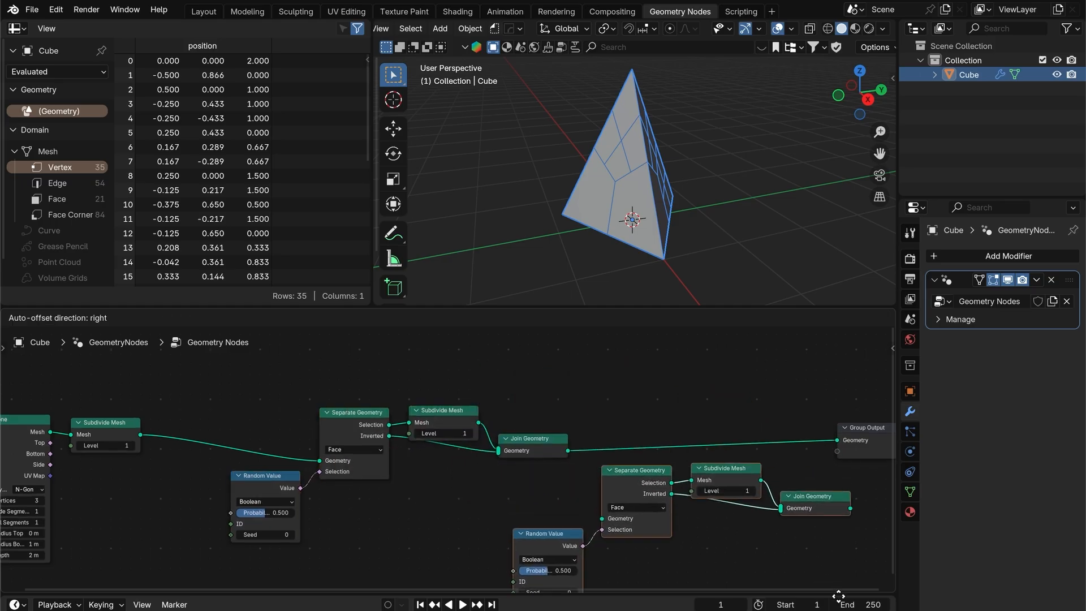
{"action": "left_click", "coordinate": [828, 533]}
{"action": "middle_click_drag", "start_coordinate": [643, 447], "coordinate": [644, 502]}
{"action": "key", "text": "x"}
- Add a Repeat zone below the Separate Geometry and Join Geometry nodes
{"action": "middle_click_drag", "start_coordinate": [554, 478], "coordinate": [621, 500]}
{"action": "key", "text": "shift+a"}
{"action": "type", "text": "re"}
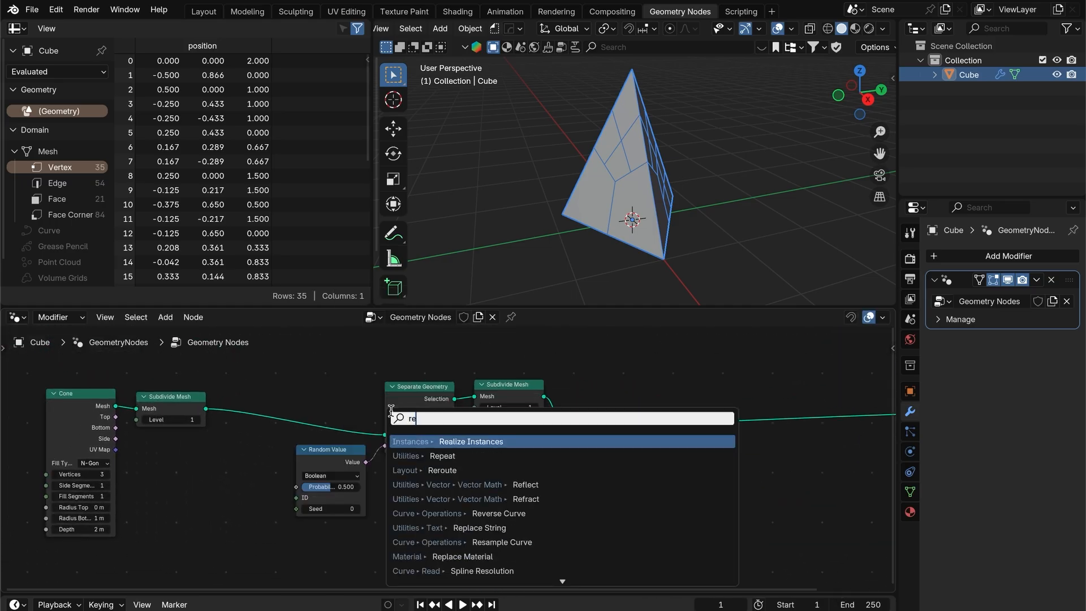
{"action": "type", "text": "p"}
{"action": "key", "text": "Return"}
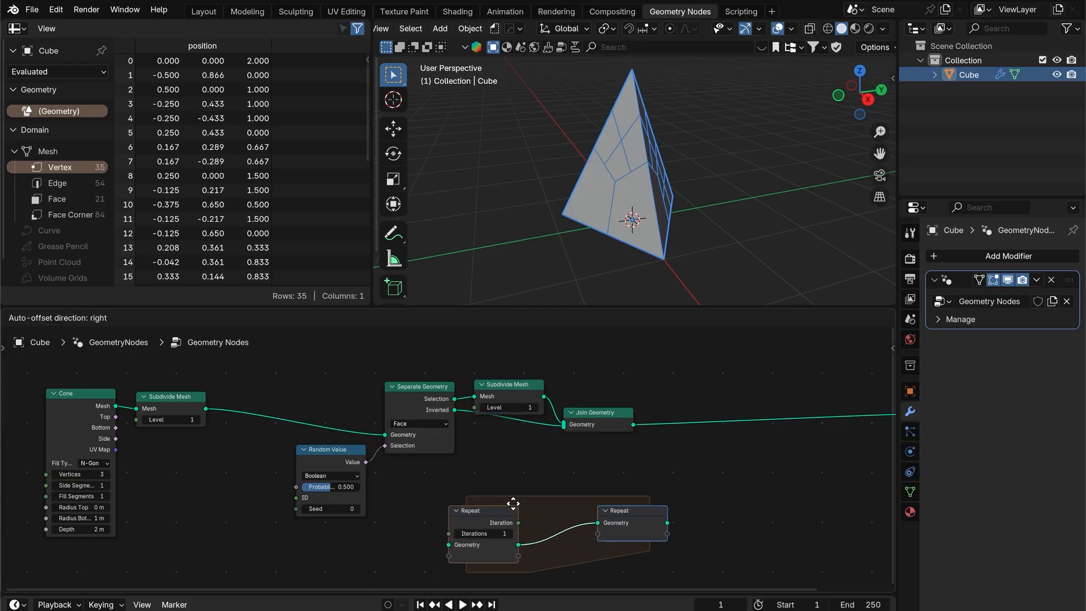
{"action": "left_click", "coordinate": [475, 489]}
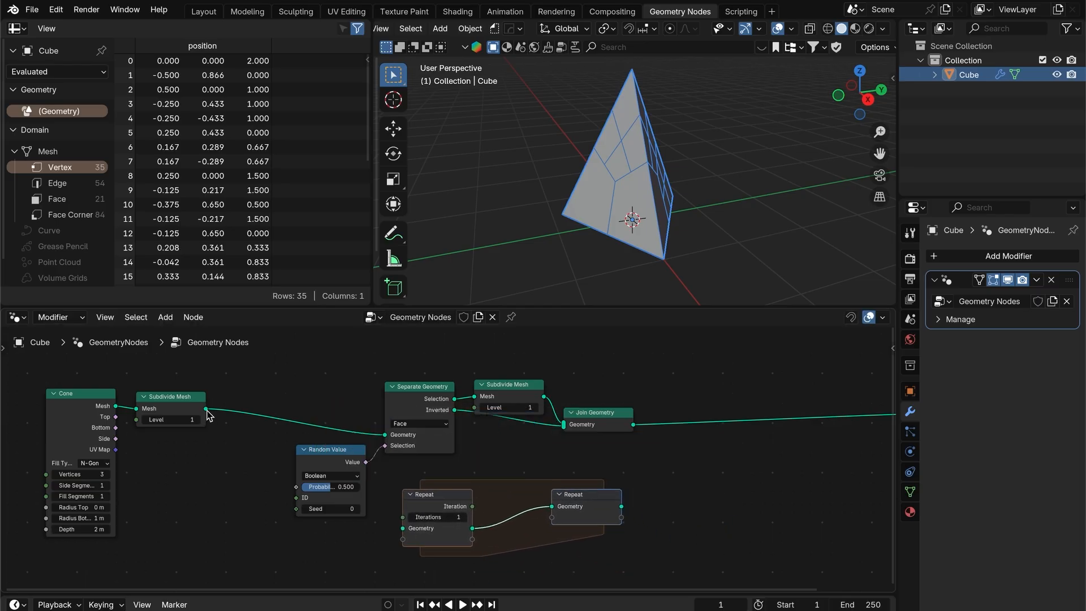
- Connect the first Subdivide Mesh to the Repeat zone's start, Join Geometry to its end, and the zone's result to Group Output
{"action": "left_click_drag", "start_coordinate": [207, 410], "coordinate": [403, 529]}
{"action": "mouse_move", "coordinate": [473, 509]}
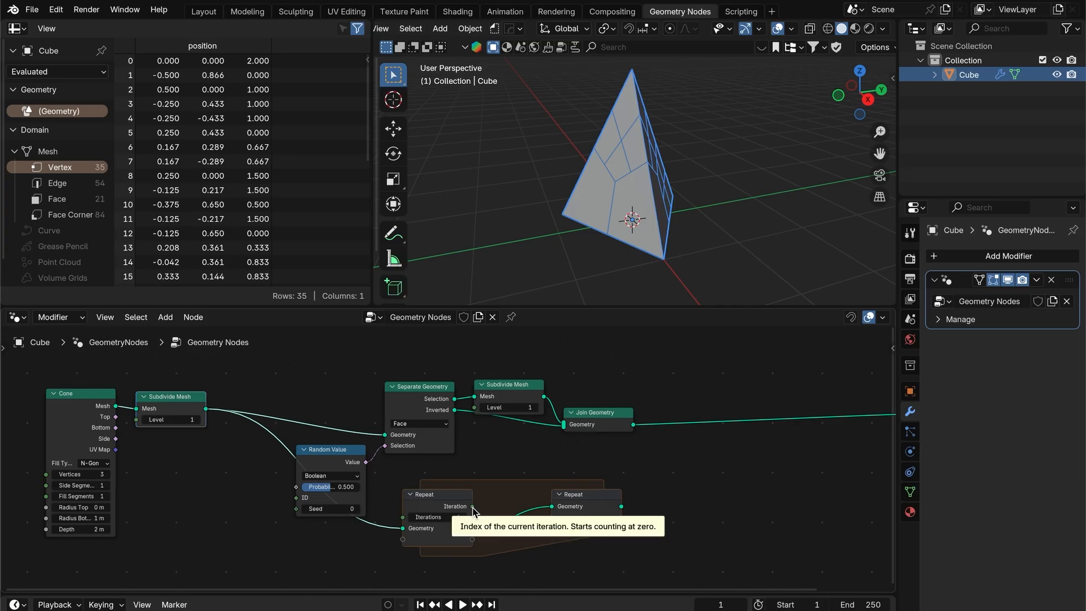
{"action": "left_click_drag", "start_coordinate": [473, 508], "coordinate": [383, 442]}
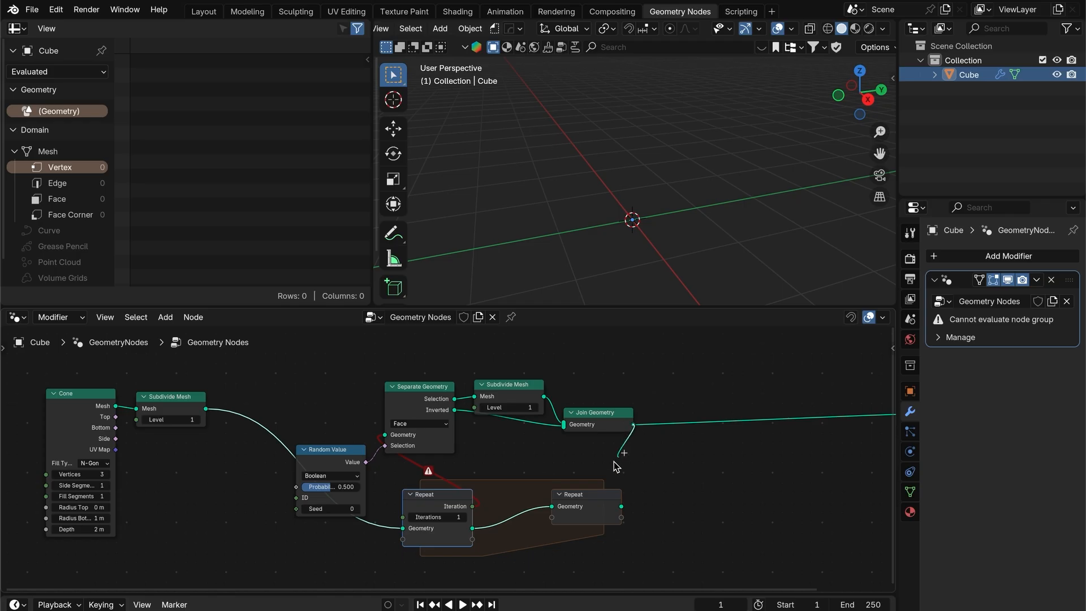
{"action": "middle_click_drag", "start_coordinate": [557, 504], "coordinate": [413, 485]}
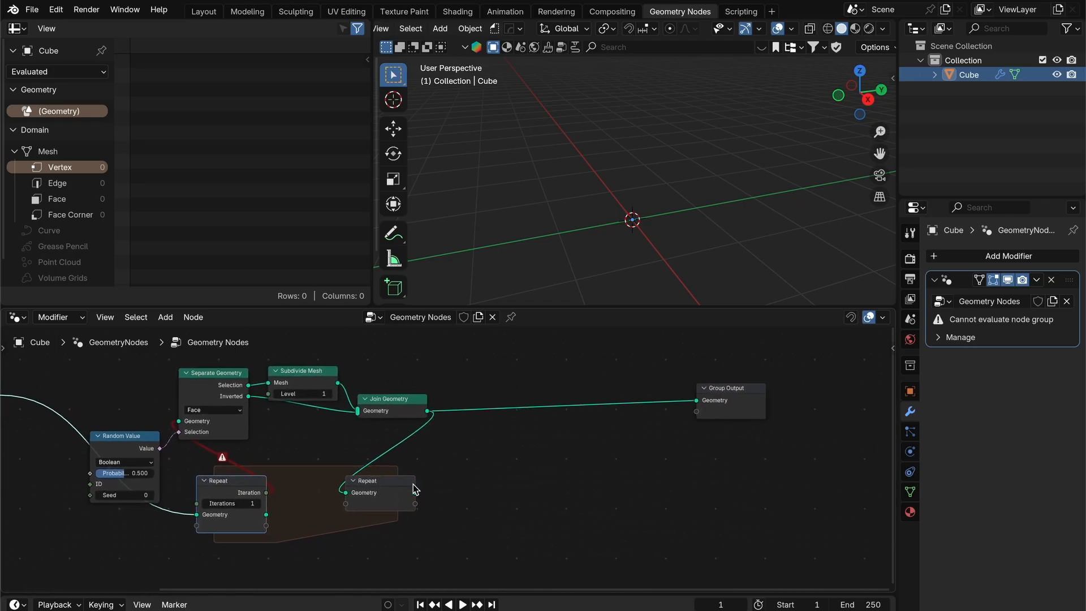
{"action": "left_click_drag", "start_coordinate": [413, 494], "coordinate": [696, 400]}
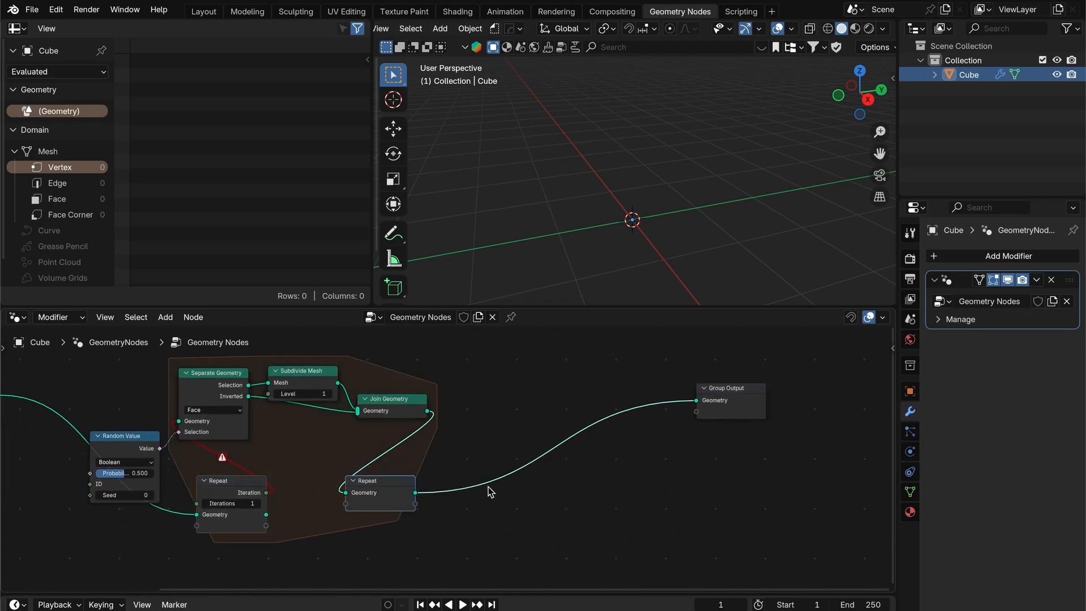
- Rearrange the Random Value and Repeat nodes around the chain, and connect the Repeat start's Geometry to Separate Geometry's Geometry input
{"action": "middle_click_drag", "start_coordinate": [490, 492], "coordinate": [660, 481]}
{"action": "middle_click_drag", "start_coordinate": [296, 429], "coordinate": [377, 438]}
{"action": "left_click_drag", "start_coordinate": [376, 438], "coordinate": [357, 360]}
{"action": "left_click_drag", "start_coordinate": [478, 482], "coordinate": [349, 449]}
{"action": "left_click_drag", "start_coordinate": [650, 483], "coordinate": [746, 448]}
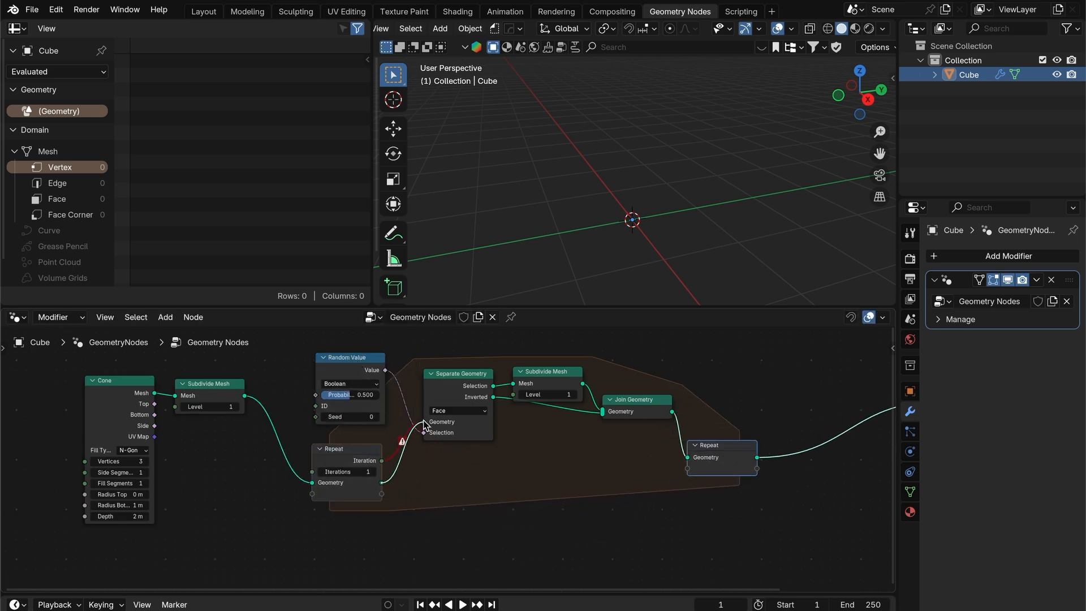
{"action": "left_click_drag", "start_coordinate": [424, 426], "coordinate": [424, 422]}
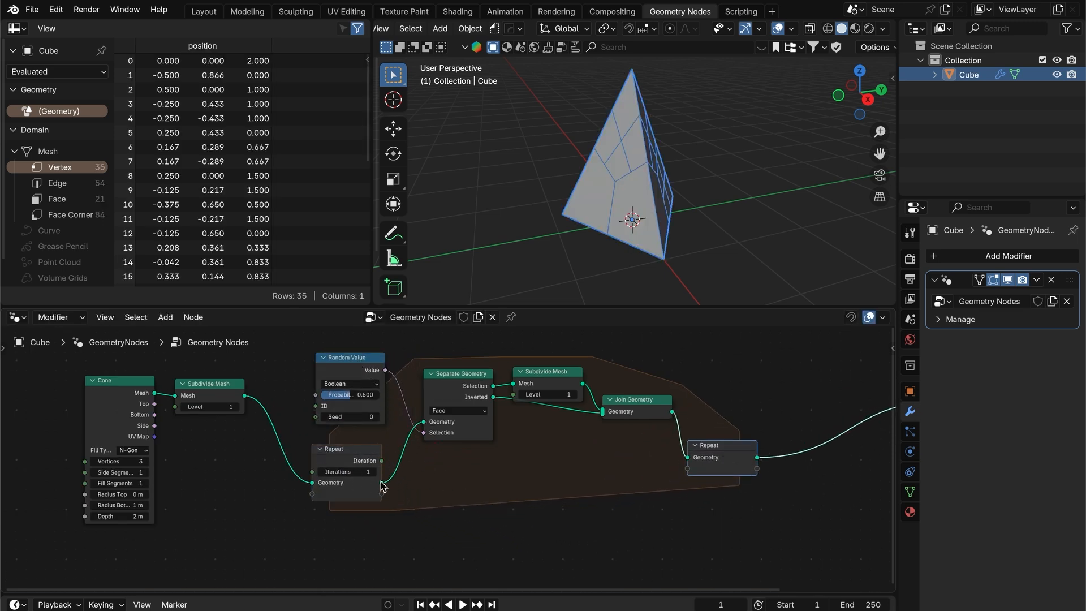
- Set the Repeat zone to 2 iterations and the Level of the Subdivide Mesh node inside it to 2
{"action": "left_click", "coordinate": [373, 471]}
{"action": "mouse_move", "coordinate": [634, 215]}
{"action": "middle_mouse_down"}
{"action": "mouse_move", "coordinate": [680, 171]}
{"action": "mouse_move", "coordinate": [842, 202]}
{"action": "mouse_move", "coordinate": [650, 147]}
{"action": "mouse_move", "coordinate": [616, 187]}
{"action": "mouse_move", "coordinate": [654, 169]}
{"action": "mouse_move", "coordinate": [628, 193]}
{"action": "mouse_move", "coordinate": [640, 226]}
{"action": "middle_mouse_up"}
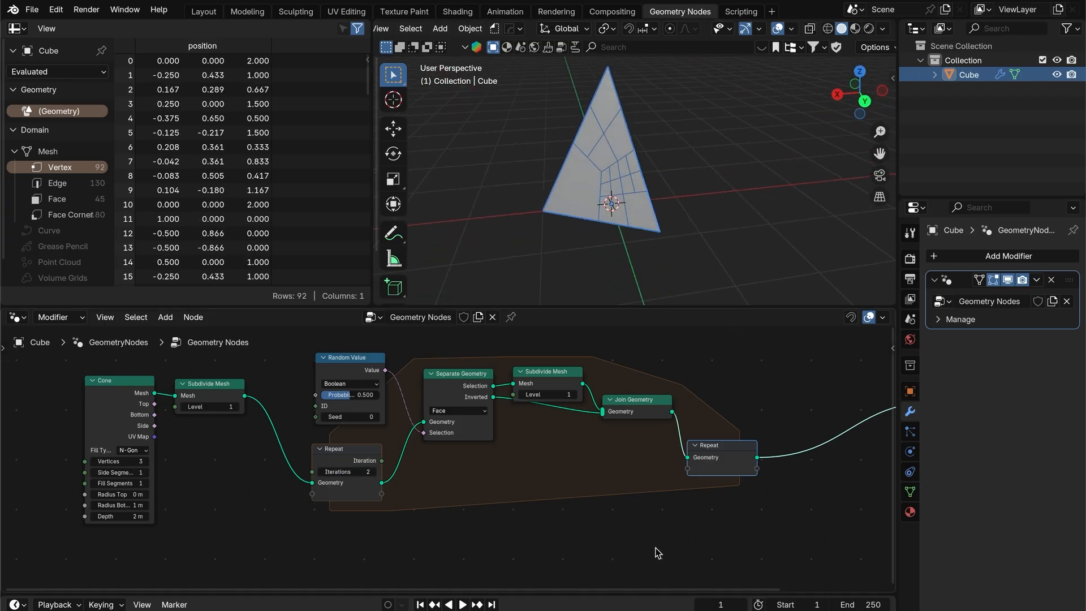
{"action": "left_click", "coordinate": [549, 395]}
{"action": "type", "text": "2"}
{"action": "key", "text": "Return"}
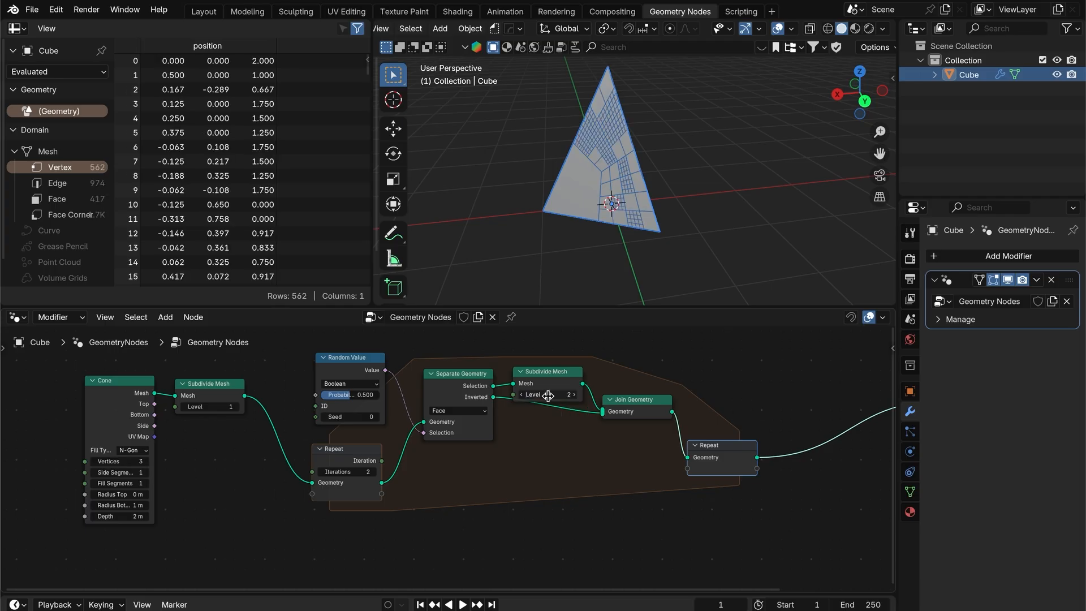
- Raise the Boolean Random Value node's Probability to 0.571
{"action": "scroll", "coordinate": [424, 401], "scroll_direction": "up", "scroll_amount": 3}
{"action": "left_click_drag", "start_coordinate": [306, 391], "coordinate": [321, 391]}
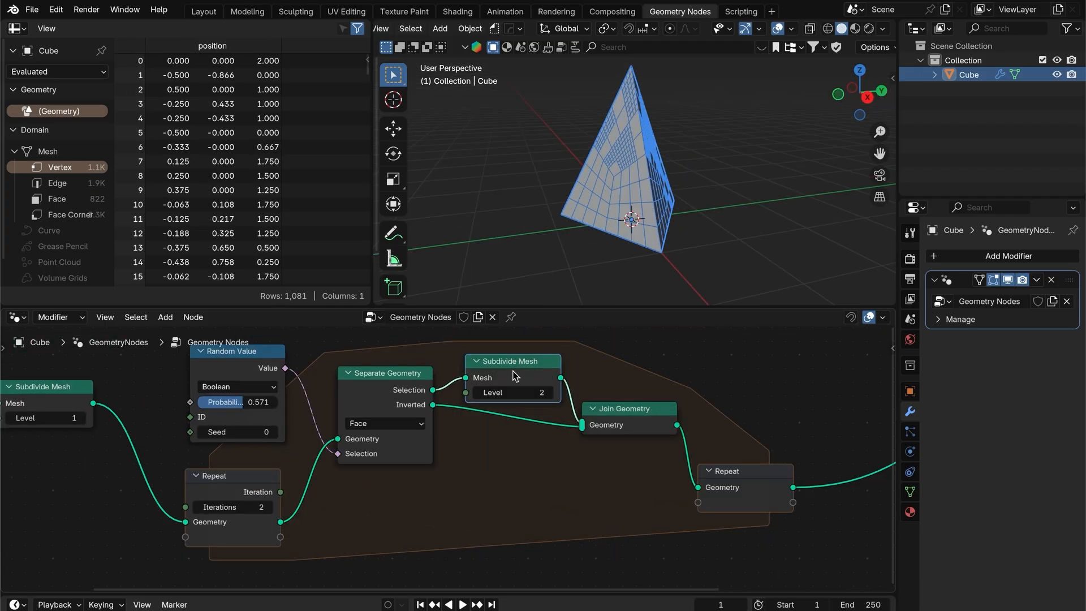
- Try the zone's Subdivide Mesh node off the Selection branch, compare the pyramid's faces, and return it to that branch
{"action": "left_click_drag", "start_coordinate": [521, 369], "coordinate": [505, 406], "text": "alt"}
{"action": "mouse_move", "coordinate": [645, 196]}
{"action": "middle_mouse_down"}
{"action": "mouse_move", "coordinate": [504, 207]}
{"action": "mouse_move", "coordinate": [635, 198]}
{"action": "middle_mouse_up"}
{"action": "mouse_move", "coordinate": [501, 405]}
{"action": "left_mouse_down"}
{"action": "mouse_move", "coordinate": [503, 436]}
{"action": "mouse_move", "coordinate": [495, 389]}
{"action": "mouse_move", "coordinate": [506, 413]}
{"action": "left_mouse_up"}
{"action": "middle_click_drag", "start_coordinate": [623, 181], "coordinate": [546, 121]}
{"action": "left_click_drag", "start_coordinate": [480, 414], "coordinate": [480, 371], "text": "alt"}
{"action": "middle_click_drag", "start_coordinate": [668, 120], "coordinate": [773, 116]}
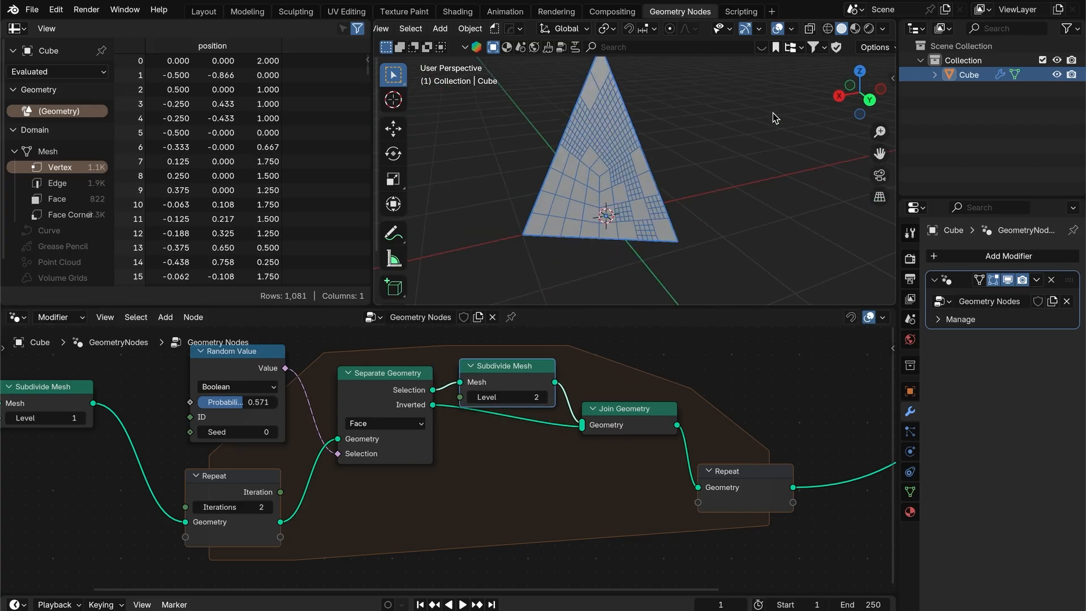
- Move the zone's Subdivide Mesh node from the Selection link onto the Inverted link and check the pyramid's faces
{"action": "left_click_drag", "start_coordinate": [521, 370], "coordinate": [521, 418], "text": "alt"}
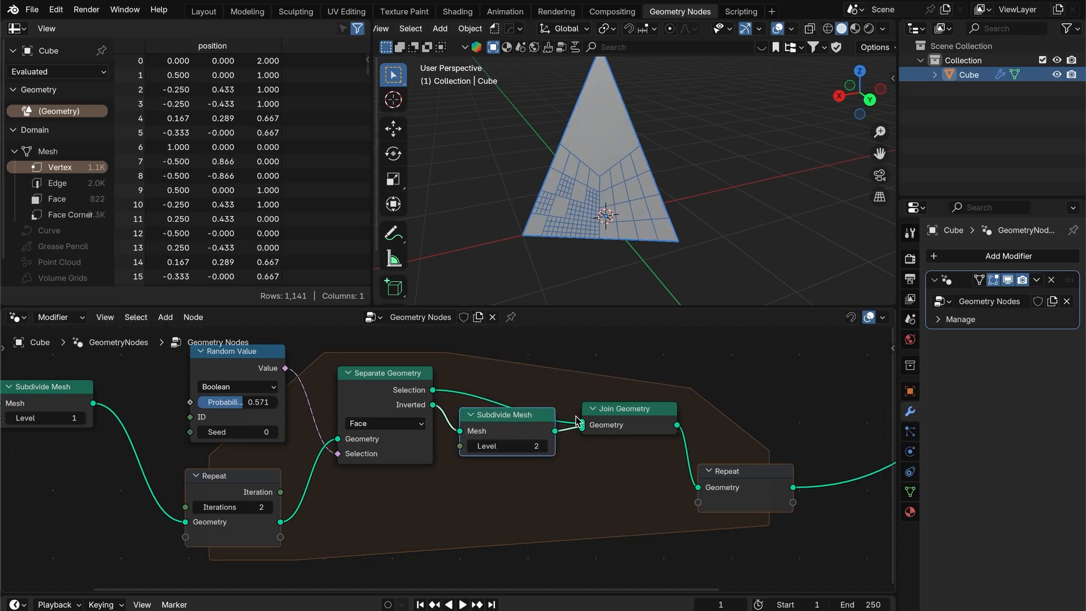
{"action": "scroll", "coordinate": [521, 419], "scroll_direction": "down", "scroll_amount": 1}
{"action": "middle_click_drag", "start_coordinate": [732, 202], "coordinate": [634, 153]}
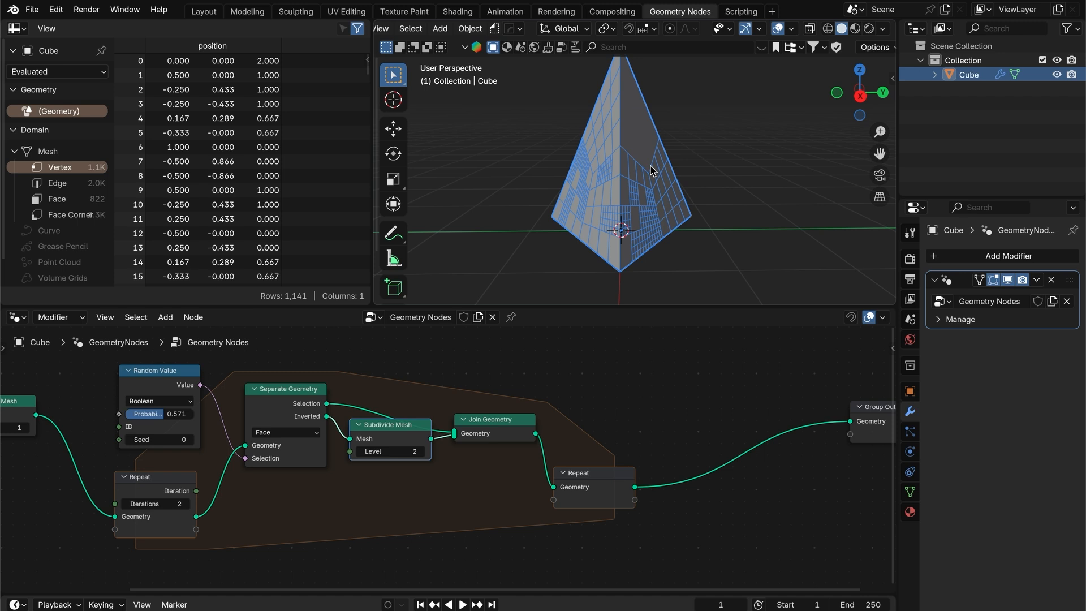
- Duplicate the Random Value and Separate Geometry nodes after the Repeat zone and connect the zone's output Geometry to the copied Separate Geometry
{"action": "left_click", "coordinate": [151, 386]}
{"action": "middle_click_drag", "start_coordinate": [342, 405], "coordinate": [324, 379]}
{"action": "key", "text": "shift+d"}
{"action": "left_click", "coordinate": [697, 532]}
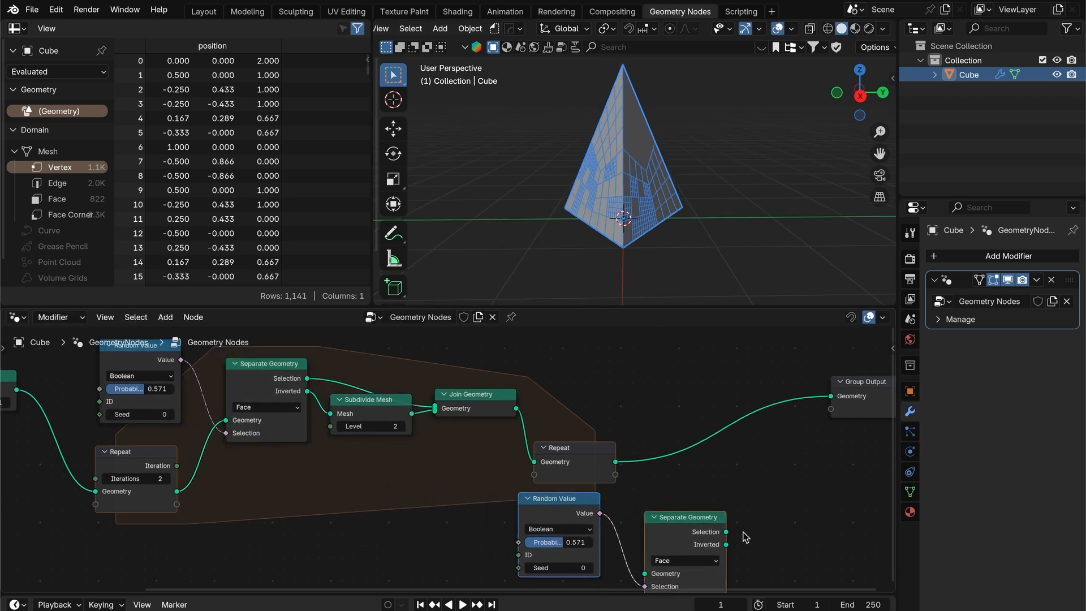
{"action": "middle_click_drag", "start_coordinate": [698, 532], "coordinate": [724, 502]}
{"action": "left_click_drag", "start_coordinate": [613, 477], "coordinate": [646, 541]}
{"action": "left_click_drag", "start_coordinate": [680, 509], "coordinate": [714, 476]}
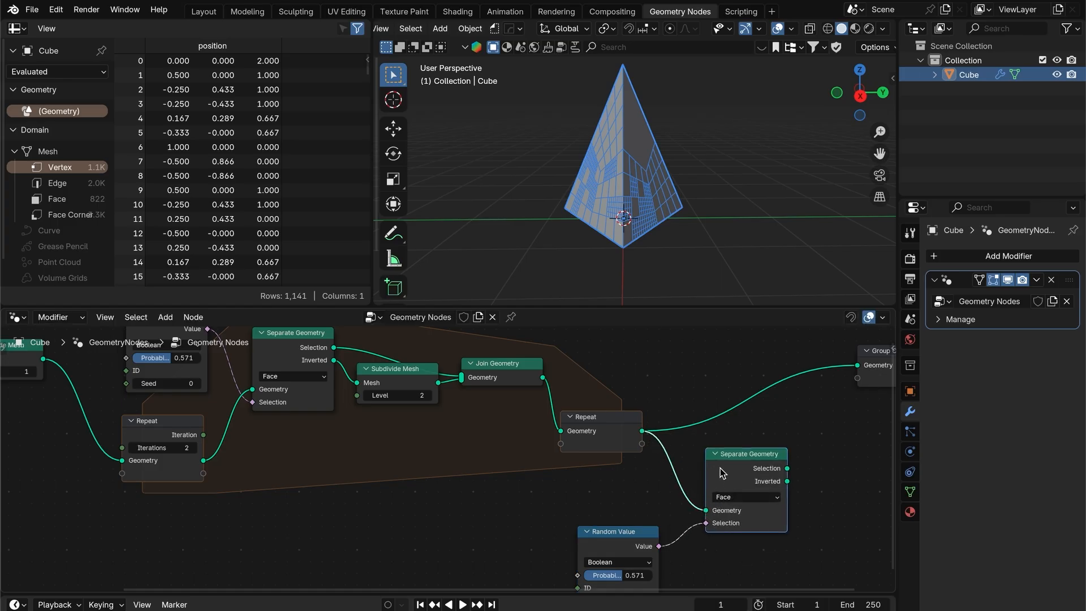
- Add an Extrude Mesh node and connect the new Separate Geometry's Inverted output to its Mesh input
{"action": "scroll", "coordinate": [669, 447], "scroll_direction": "up", "scroll_amount": 1}
{"action": "scroll", "coordinate": [684, 410], "scroll_direction": "down", "scroll_amount": 1}
{"action": "middle_click_drag", "start_coordinate": [684, 409], "coordinate": [483, 376]}
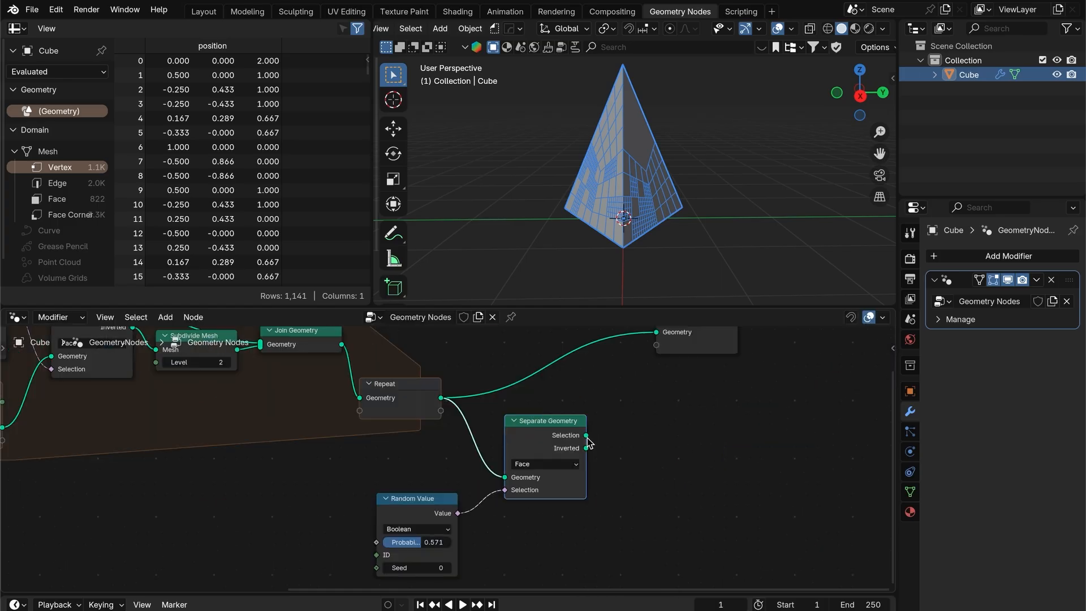
{"action": "key", "text": "shift+a"}
{"action": "type", "text": "extrude"}
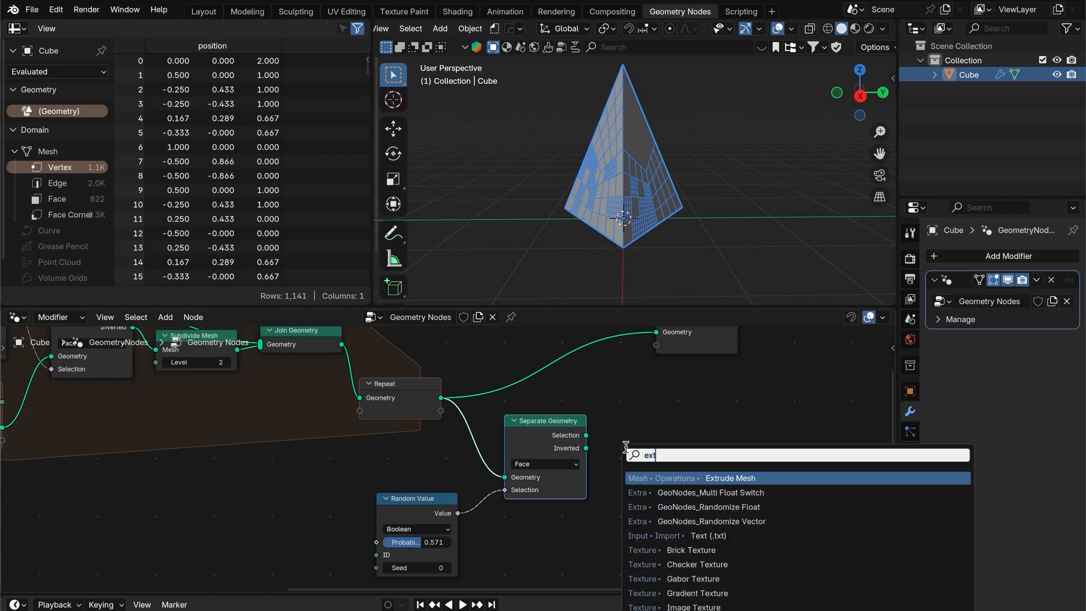
{"action": "key", "text": "Return"}
{"action": "left_click", "coordinate": [617, 424]}
{"action": "middle_click_drag", "start_coordinate": [626, 455], "coordinate": [538, 462]}
{"action": "left_click_drag", "start_coordinate": [500, 455], "coordinate": [520, 494]}
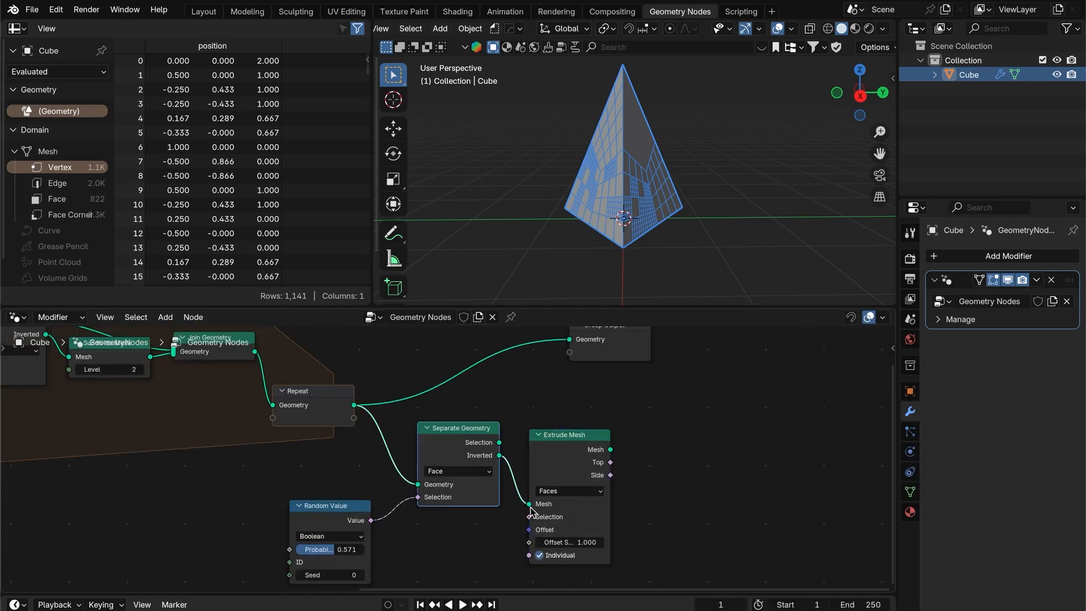
- Add a Join Geometry node before Group Output that combines the new Separate Geometry's Selection with the Extrude Mesh result
{"action": "middle_click_drag", "start_coordinate": [586, 472], "coordinate": [542, 498]}
{"action": "left_click_drag", "start_coordinate": [456, 468], "coordinate": [494, 434]}
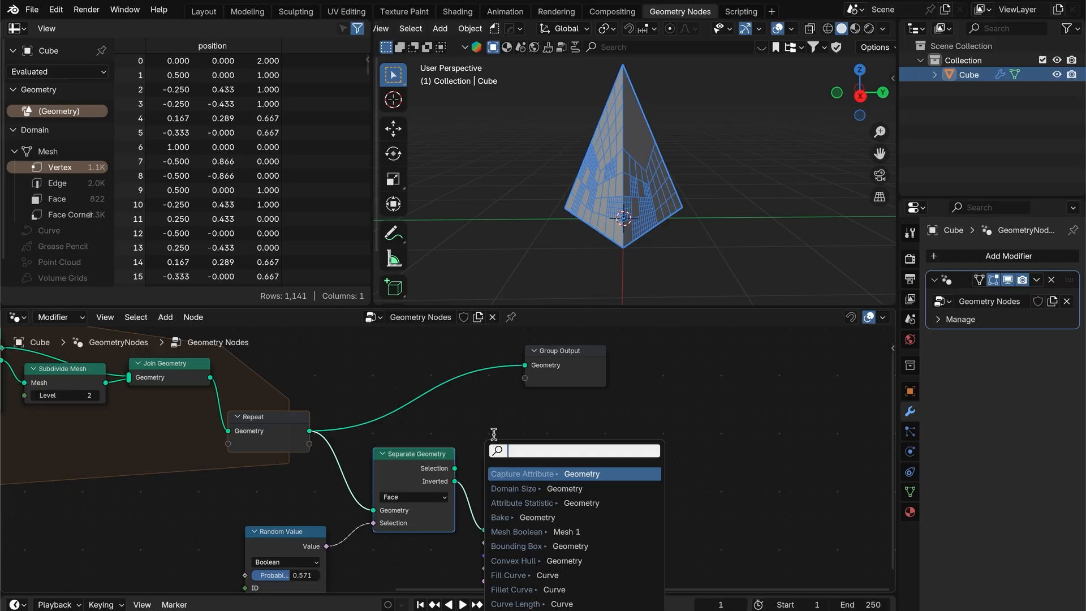
{"action": "type", "text": "join"}
{"action": "key", "text": "Return"}
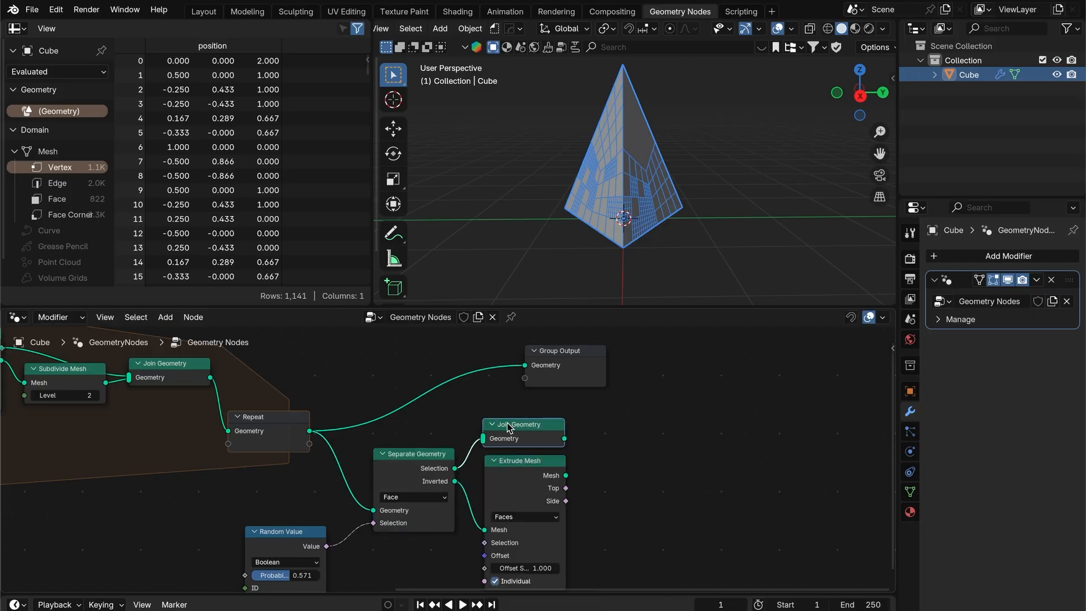
{"action": "left_click_drag", "start_coordinate": [552, 408], "coordinate": [736, 393]}
{"action": "left_click_drag", "start_coordinate": [525, 424], "coordinate": [602, 417]}
{"action": "left_click_drag", "start_coordinate": [566, 476], "coordinate": [531, 477]}
{"action": "scroll", "coordinate": [604, 242], "scroll_direction": "down", "scroll_amount": 3}
{"action": "middle_click_drag", "start_coordinate": [604, 243], "coordinate": [572, 240]}
{"action": "scroll", "coordinate": [654, 221], "scroll_direction": "up", "scroll_amount": 4}
{"action": "scroll", "coordinate": [692, 245], "scroll_direction": "down", "scroll_amount": 4}
- Duplicate the Random Value node, change the copy's type to Float, and connect its Value to Extrude Mesh's Offset Scale
{"action": "middle_click_drag", "start_coordinate": [522, 385], "coordinate": [545, 302]}
{"action": "left_click", "coordinate": [329, 453]}
{"action": "key", "text": "shift+d"}
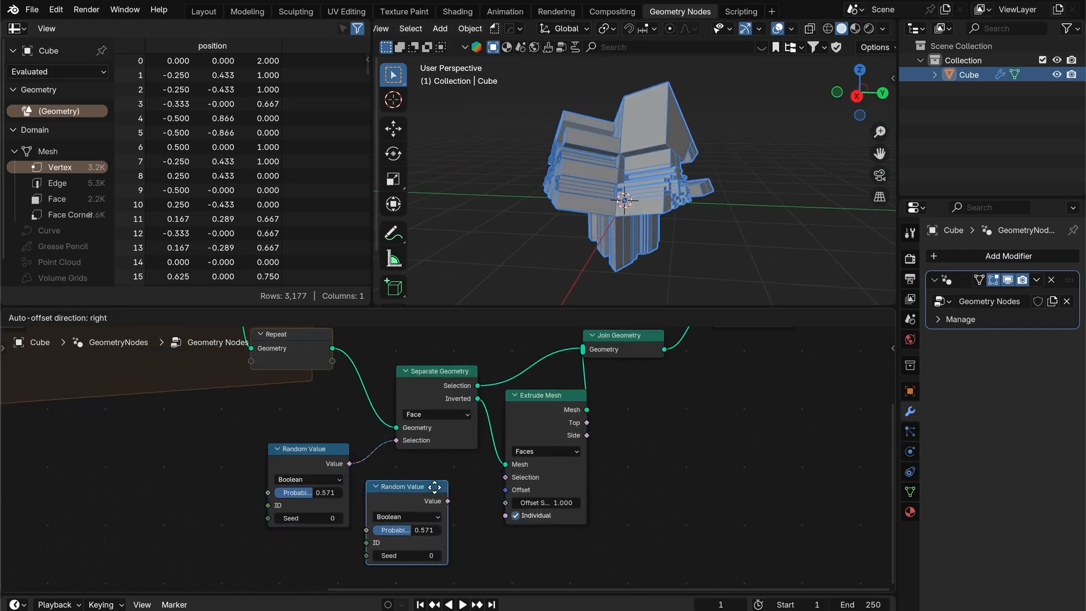
{"action": "left_click", "coordinate": [446, 485]}
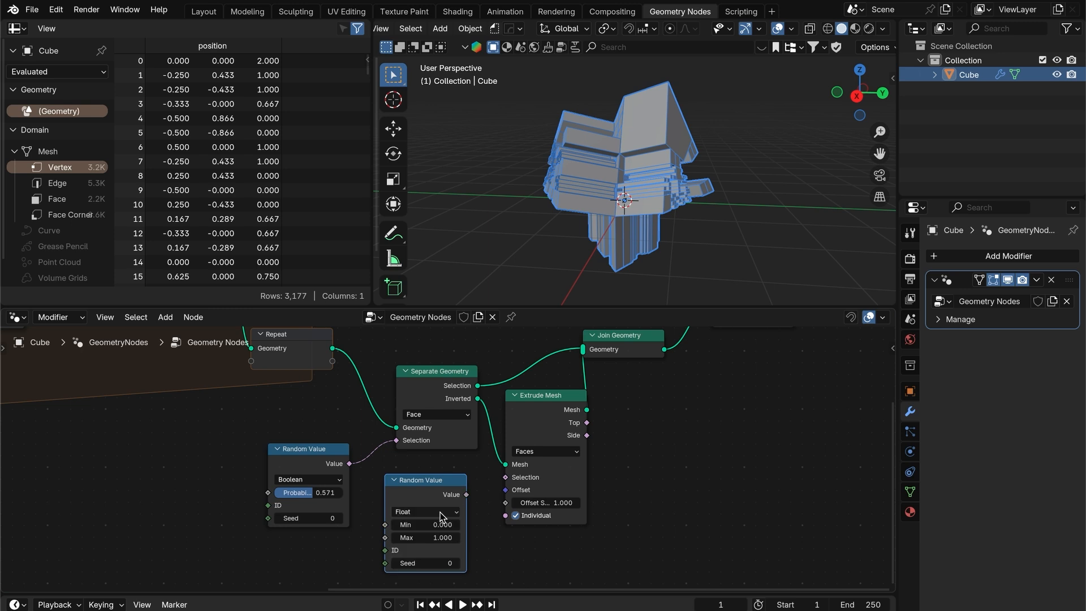
{"action": "left_click_drag", "start_coordinate": [502, 507], "coordinate": [496, 506]}
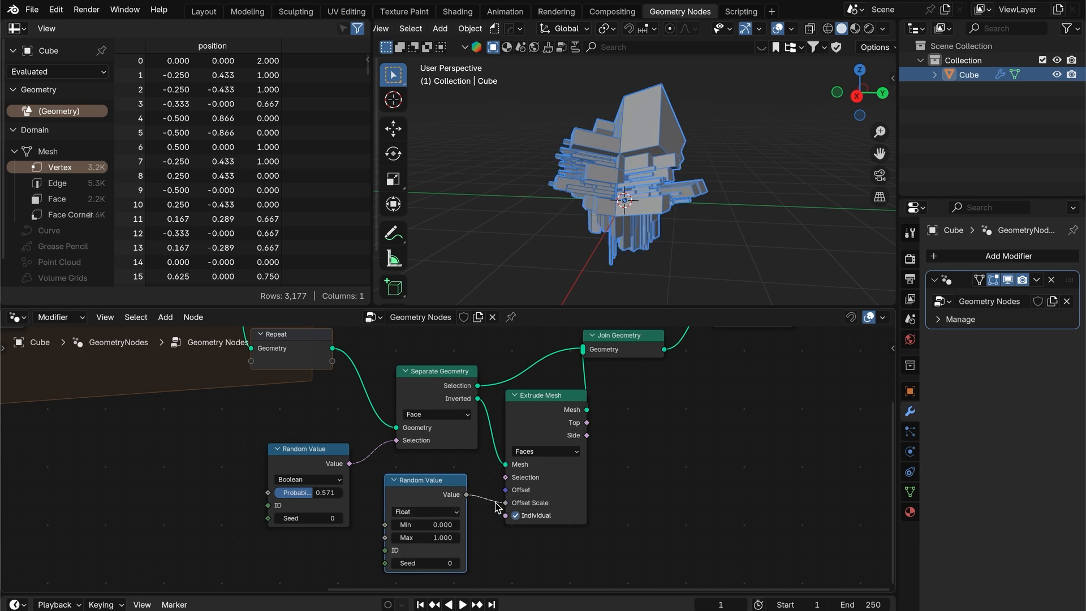
- Set the Float Random Value's Max to 0.24 and Min to 0.05, and inspect the extruded pyramid from several sides
{"action": "left_click", "coordinate": [446, 539]}
{"action": "left_click", "coordinate": [480, 553]}
{"action": "left_click", "coordinate": [443, 535]}
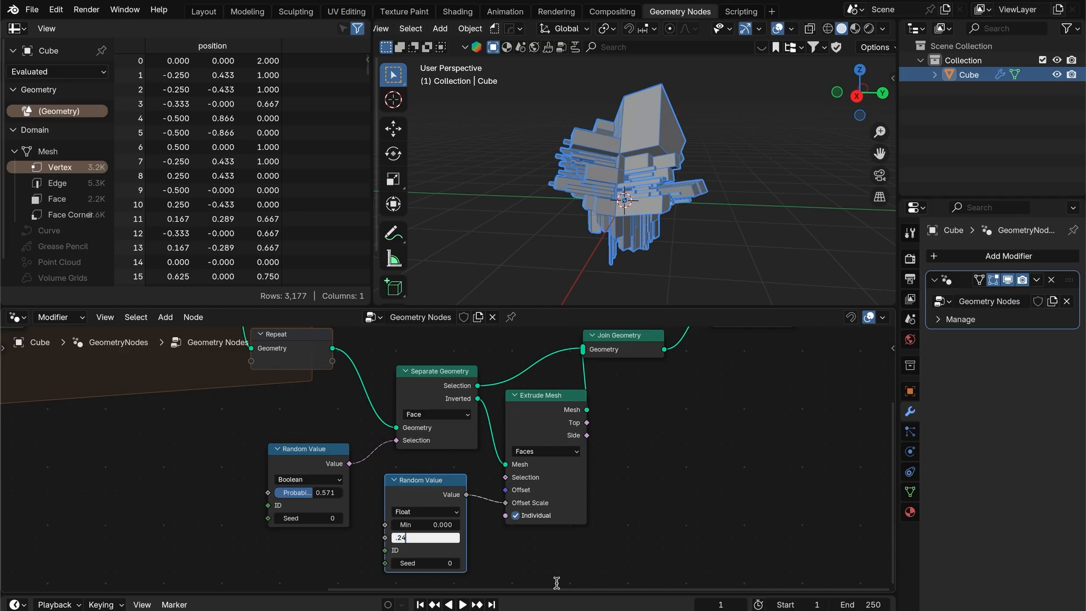
{"action": "type", "text": ".24"}
{"action": "key", "text": "shift+Tab"}
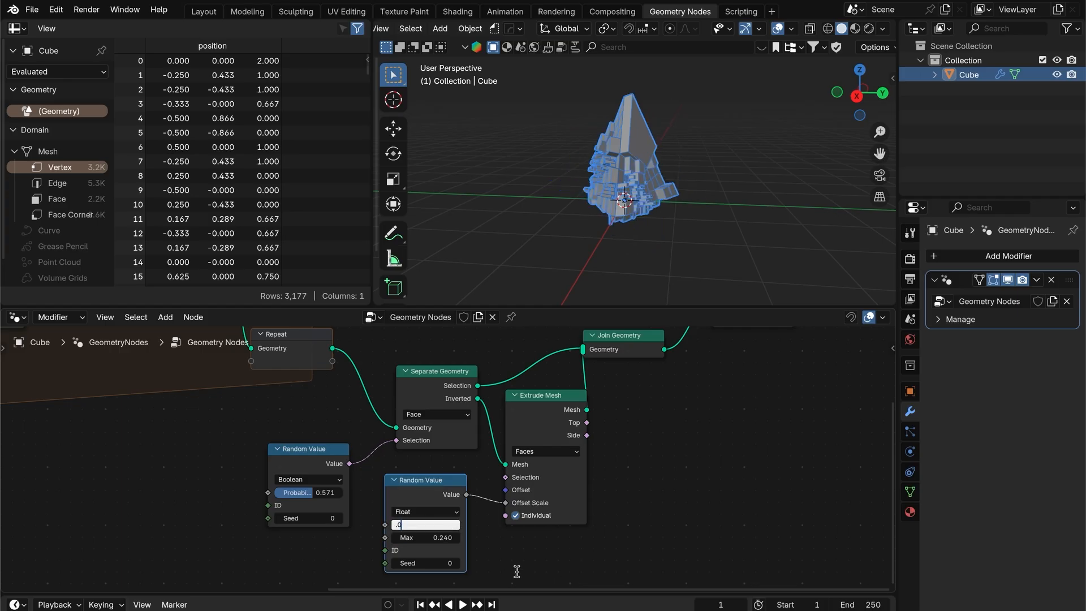
{"action": "key", "text": "Return"}
{"action": "scroll", "coordinate": [688, 165], "scroll_direction": "up", "scroll_amount": 5}
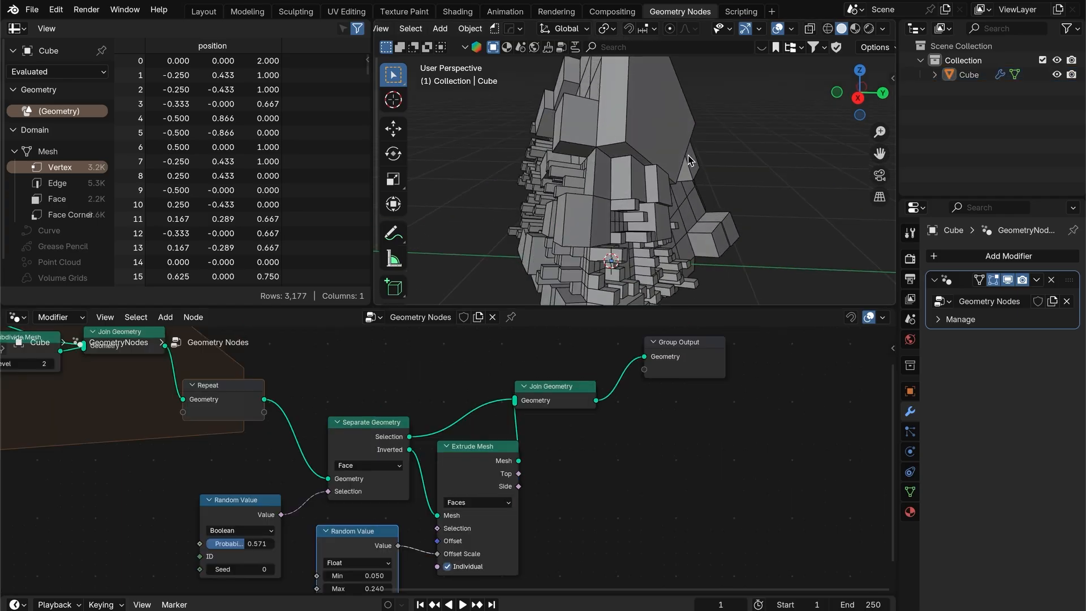
{"action": "middle_click_drag", "start_coordinate": [688, 165], "coordinate": [625, 158]}
{"action": "scroll", "coordinate": [769, 138], "scroll_direction": "down", "scroll_amount": 4}
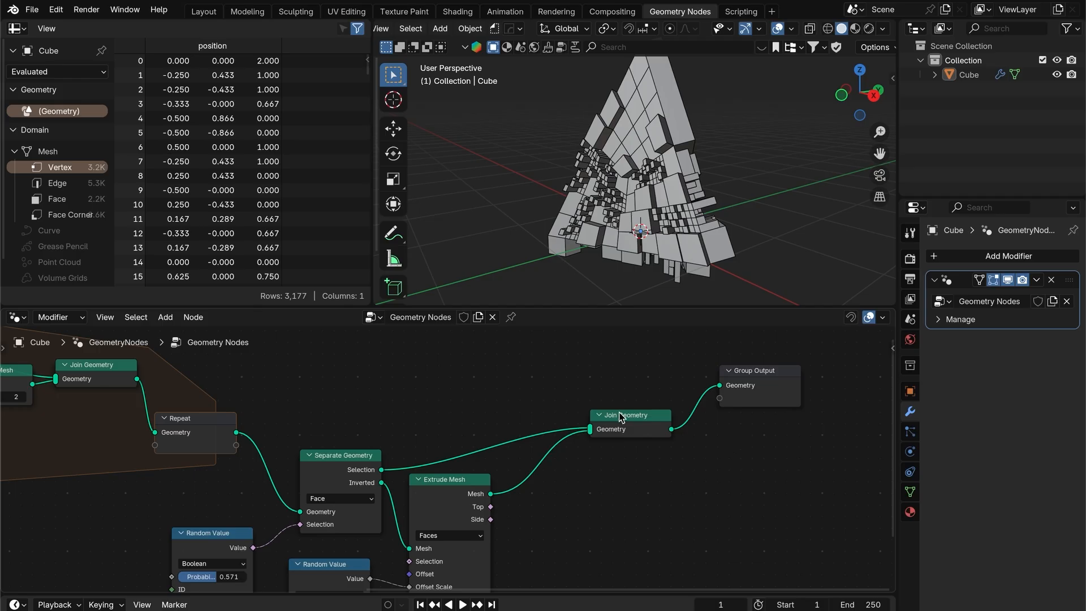
{"action": "middle_click_drag", "start_coordinate": [668, 173], "coordinate": [666, 204]}
{"action": "scroll", "coordinate": [661, 181], "scroll_direction": "down", "scroll_amount": 3}
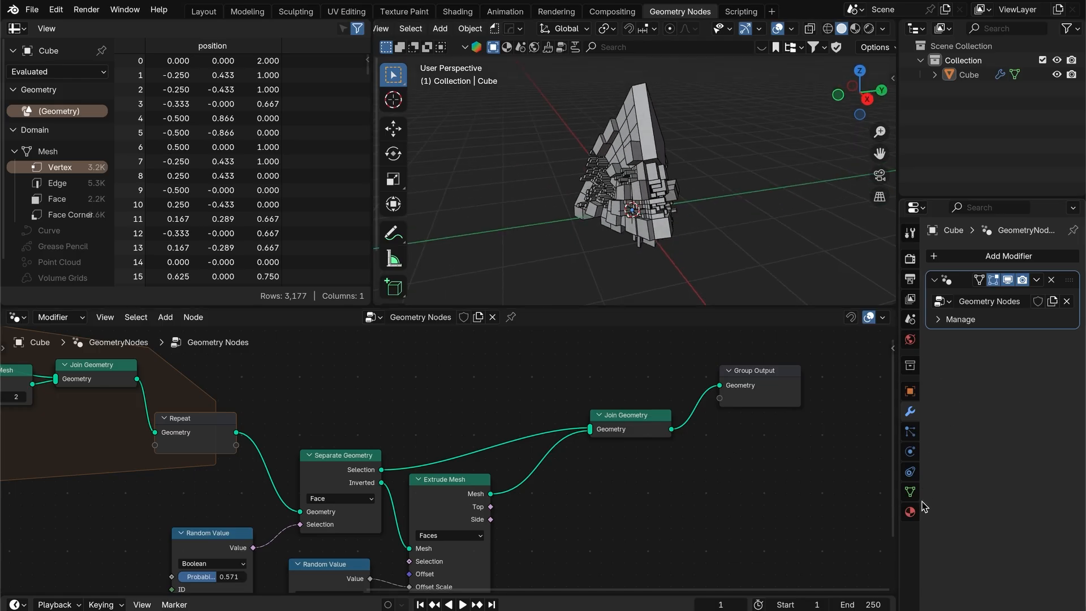
- Rename the object's material to RED and set its Base Color to pure red
{"action": "left_click", "coordinate": [910, 512]}
{"action": "double_click", "coordinate": [997, 317]}
{"action": "type", "text": "RED"}
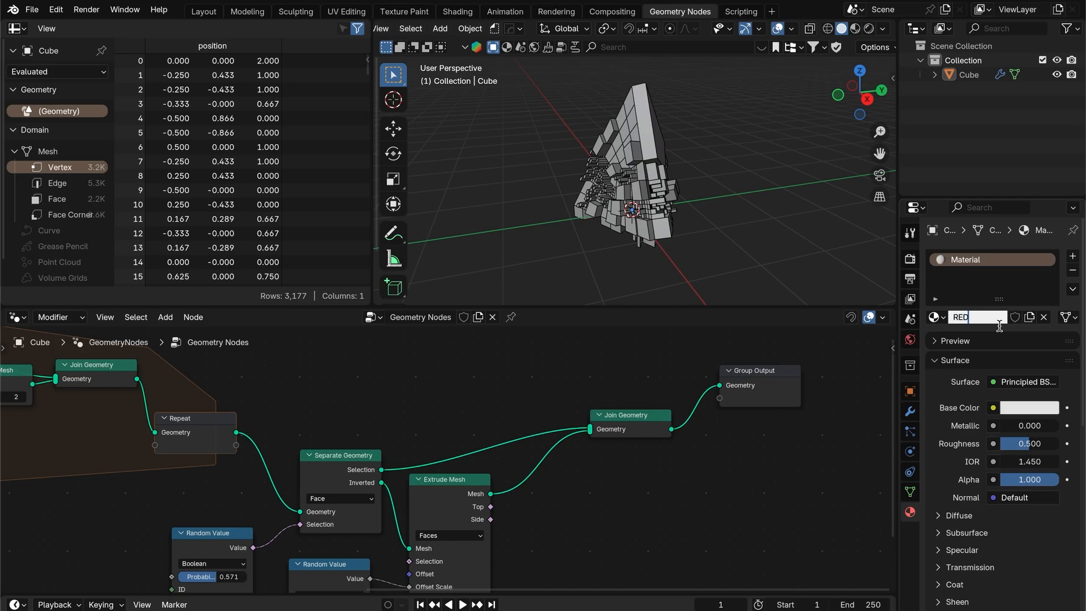
{"action": "key", "text": "Return"}
{"action": "left_click", "coordinate": [1031, 407]}
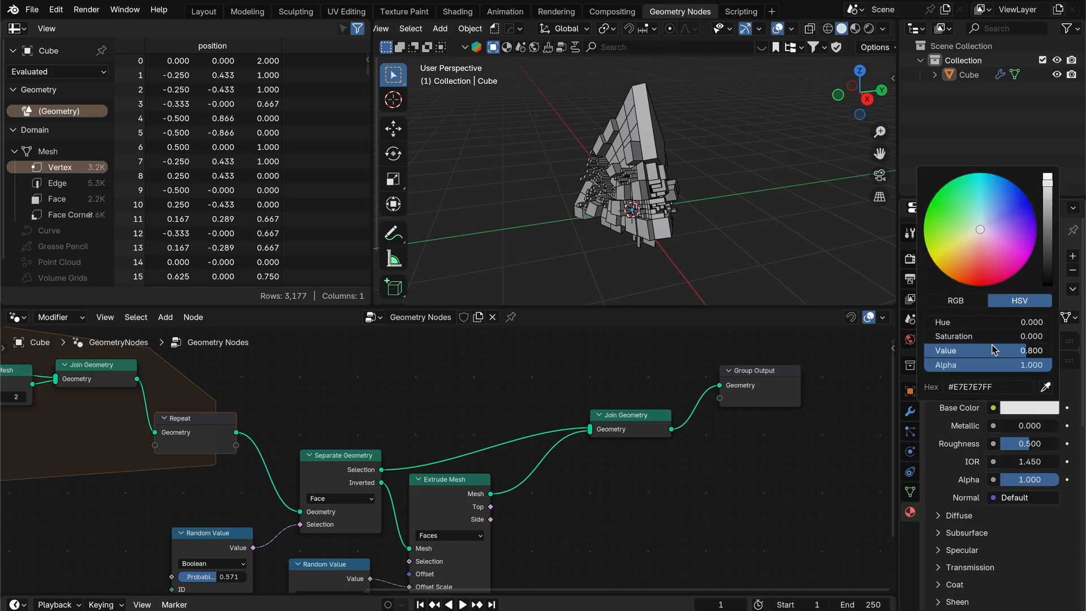
{"action": "left_click", "coordinate": [960, 300]}
{"action": "left_click_drag", "start_coordinate": [965, 338], "coordinate": [927, 351]}
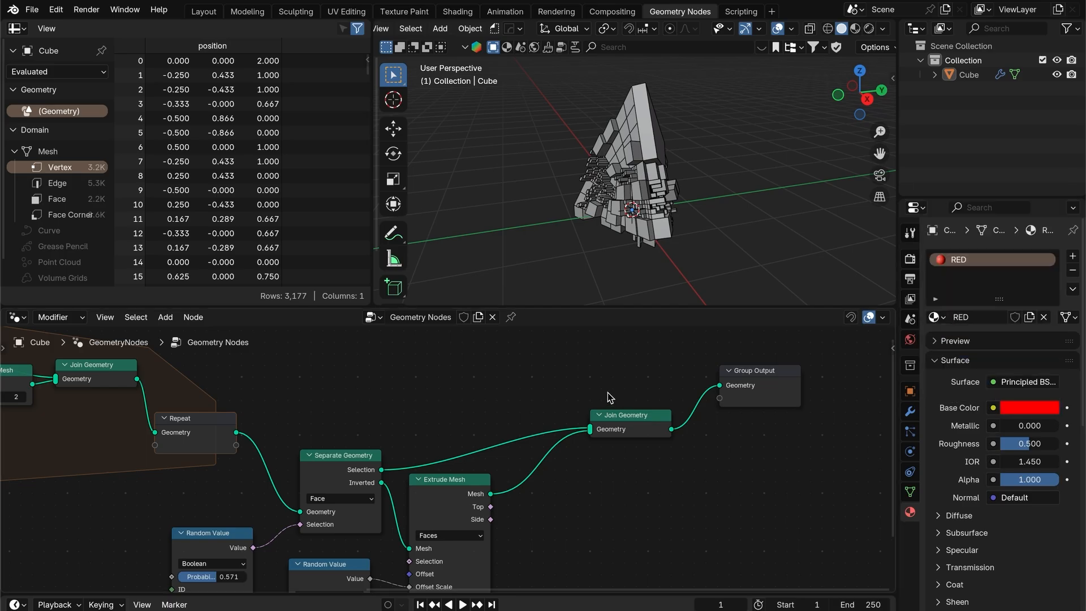
- Insert a Set Material node between Extrude Mesh and Join Geometry and assign the RED material to it
{"action": "key", "text": "shift+a"}
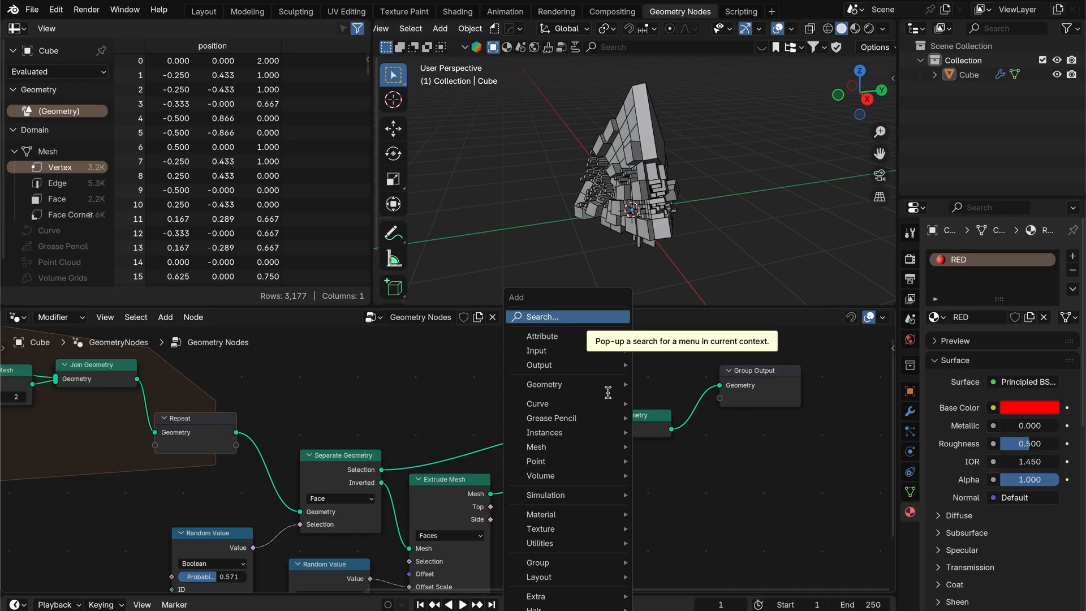
{"action": "left_click", "coordinate": [589, 317]}
{"action": "type", "text": "set ma"}
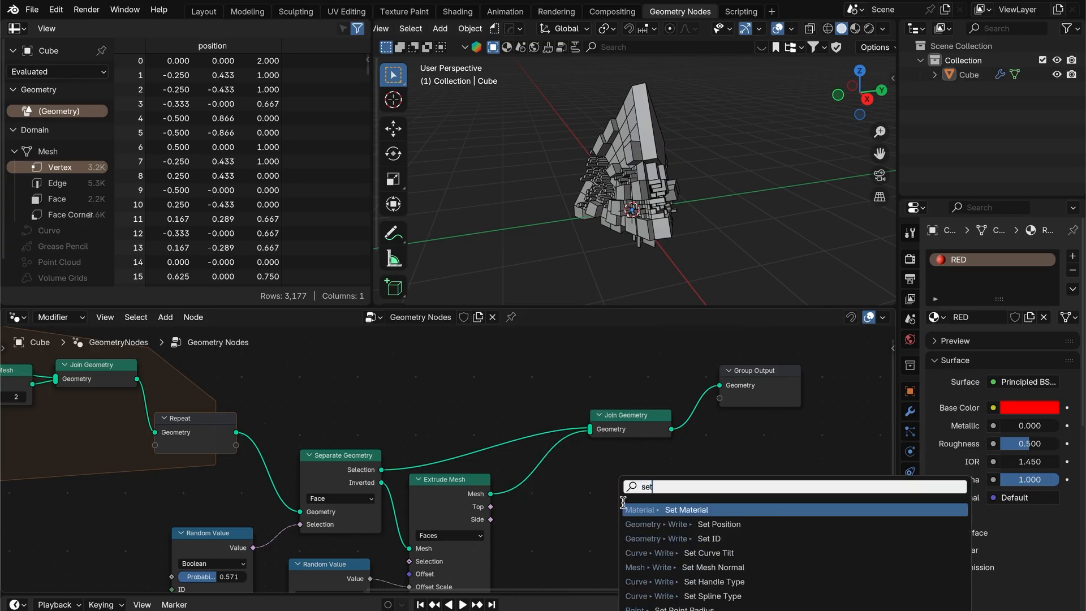
{"action": "key", "text": "Return"}
{"action": "left_click", "coordinate": [566, 507]}
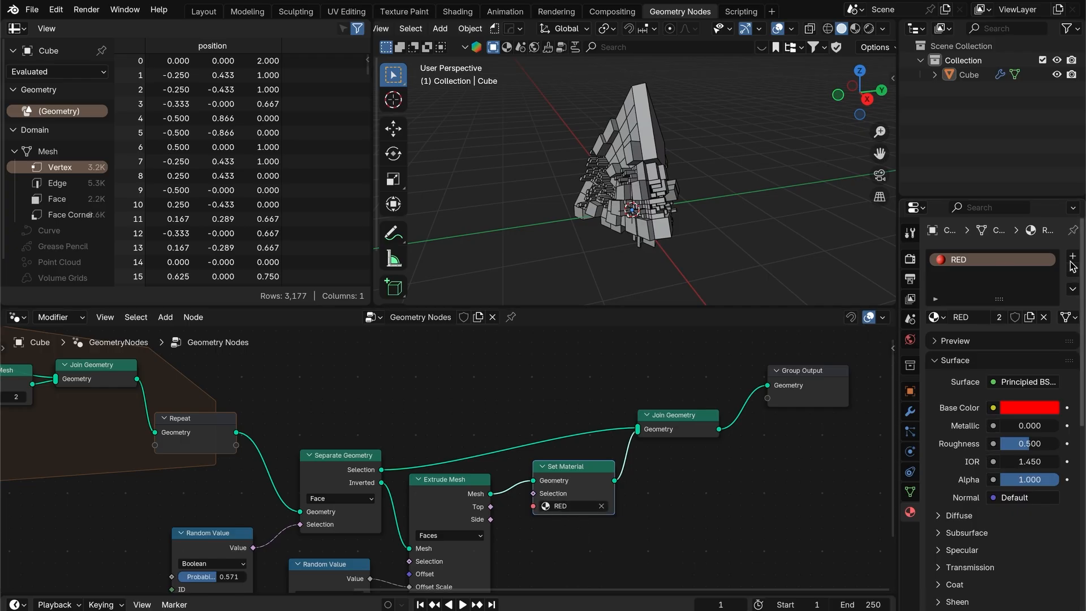
- Add a second material slot with a new material named BLUE and set its Base Color to pure blue
{"action": "left_click", "coordinate": [1073, 256]}
{"action": "left_click", "coordinate": [973, 346]}
{"action": "left_click", "coordinate": [982, 344]}
{"action": "type", "text": "BLUE"}
{"action": "key", "text": "Return"}
{"action": "left_click", "coordinate": [1014, 436]}
{"action": "left_click_drag", "start_coordinate": [1004, 352], "coordinate": [927, 373]}
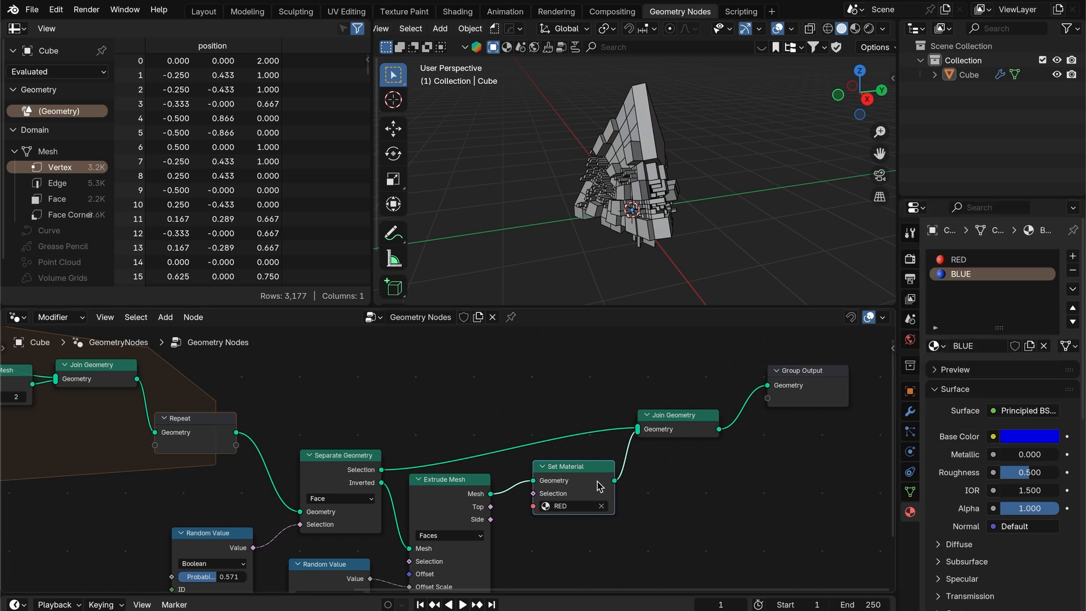
- Duplicate the Set Material node onto the link from Separate Geometry's Selection to Join Geometry and assign BLUE to the copy
{"action": "key", "text": "shift+d"}
{"action": "left_click", "coordinate": [548, 446]}
{"action": "left_click", "coordinate": [512, 464]}
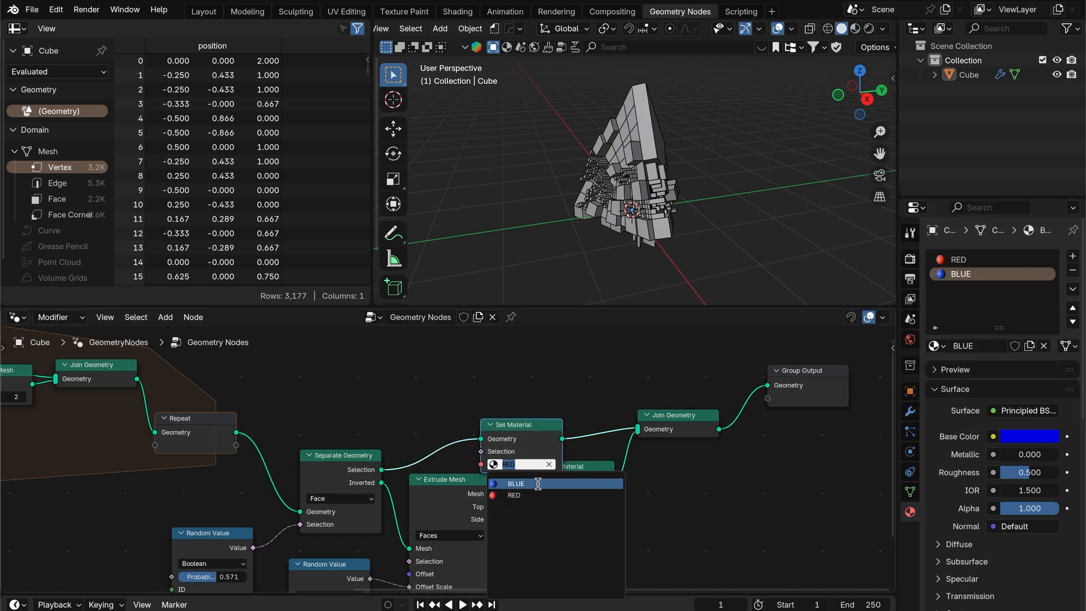
{"action": "left_click", "coordinate": [506, 480]}
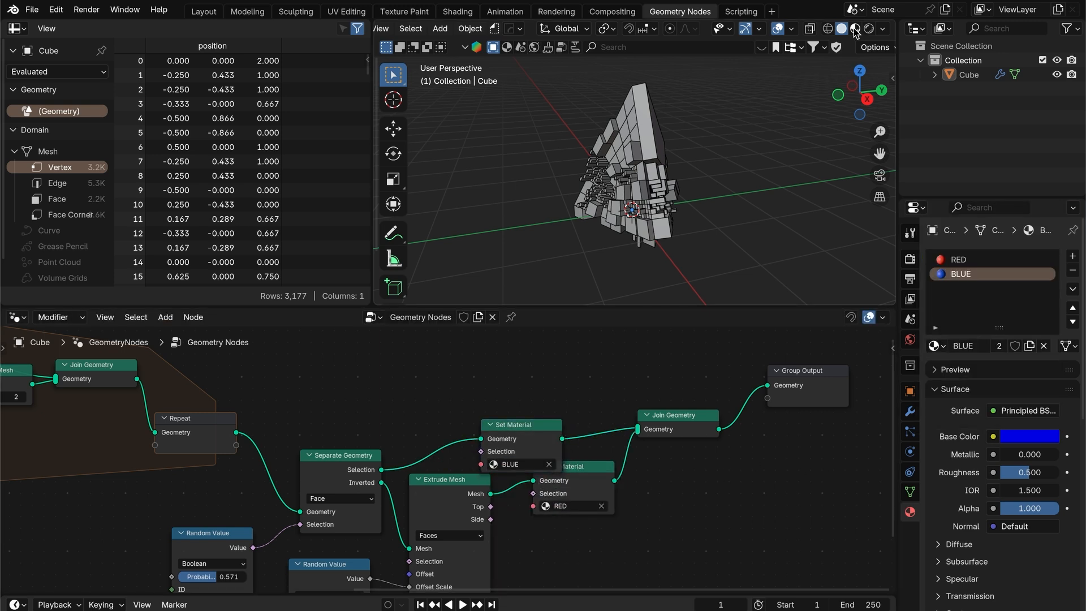
- Switch the viewport to Material Preview shading and inspect the coloured pyramid from several angles
{"action": "left_click", "coordinate": [854, 28]}
{"action": "middle_click_drag", "start_coordinate": [702, 153], "coordinate": [772, 153]}
{"action": "middle_click_drag", "start_coordinate": [669, 135], "coordinate": [718, 130]}
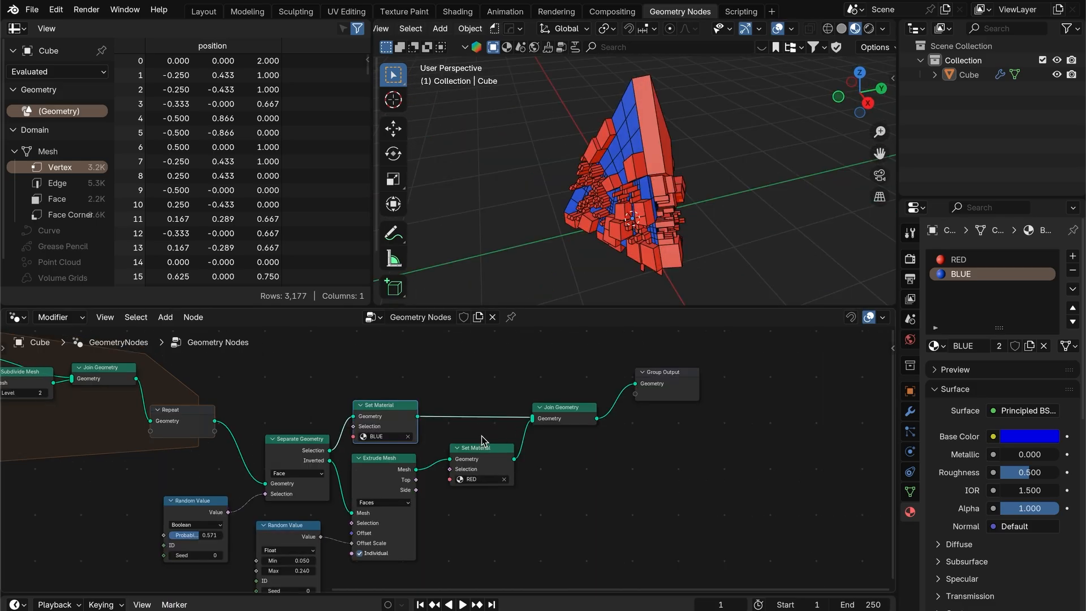
- Move the Cone and first Subdivide Mesh nodes together closer to the repeat zone's input
{"action": "scroll", "coordinate": [482, 436], "scroll_direction": "down", "scroll_amount": 5}
{"action": "middle_click_drag", "start_coordinate": [390, 403], "coordinate": [488, 425]}
{"action": "middle_click_drag", "start_coordinate": [276, 434], "coordinate": [473, 425]}
{"action": "left_click_drag", "start_coordinate": [139, 385], "coordinate": [263, 434]}
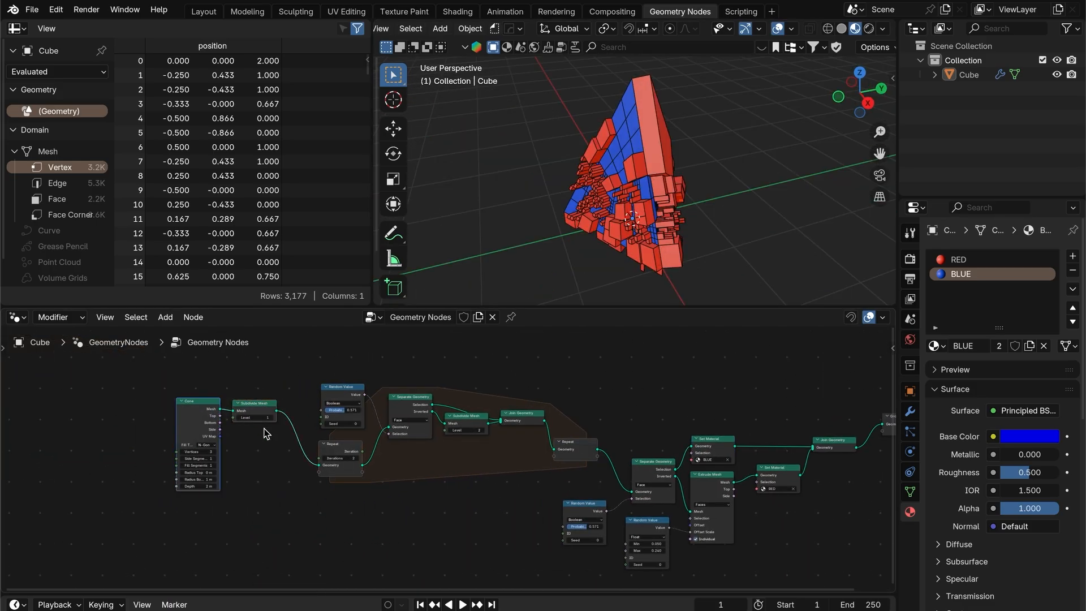
{"action": "key", "text": "g"}
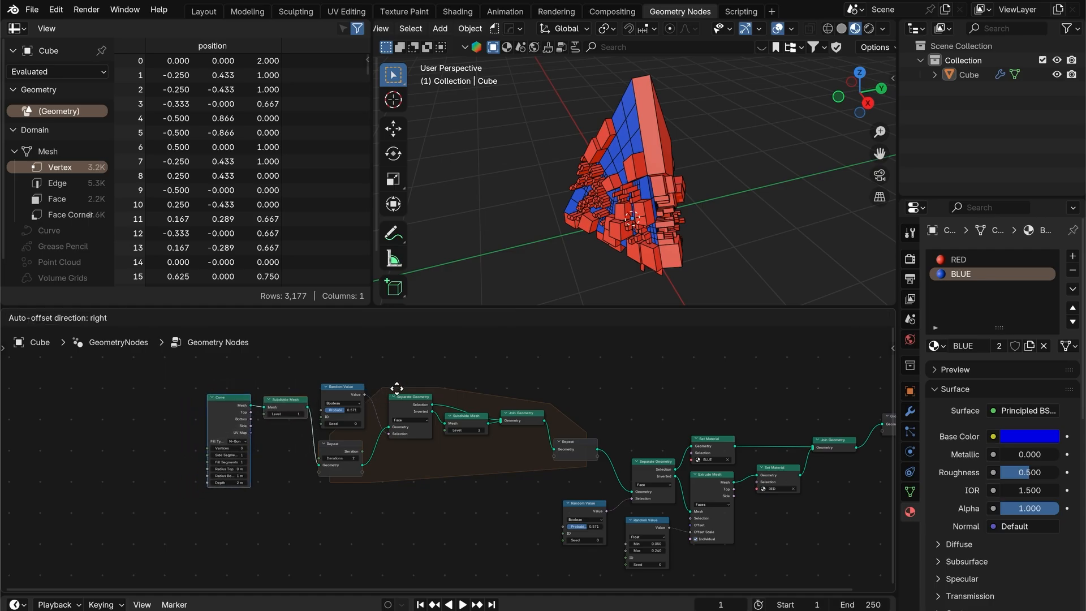
{"action": "left_click", "coordinate": [398, 392]}
- Duplicate the pyramid object in place and make the copy's geometry node group single-user
{"action": "left_click", "coordinate": [586, 191]}
{"action": "scroll", "coordinate": [587, 192], "scroll_direction": "up", "scroll_amount": 5}
{"action": "middle_click_drag", "start_coordinate": [591, 189], "coordinate": [626, 124]}
{"action": "scroll", "coordinate": [620, 184], "scroll_direction": "down", "scroll_amount": 5}
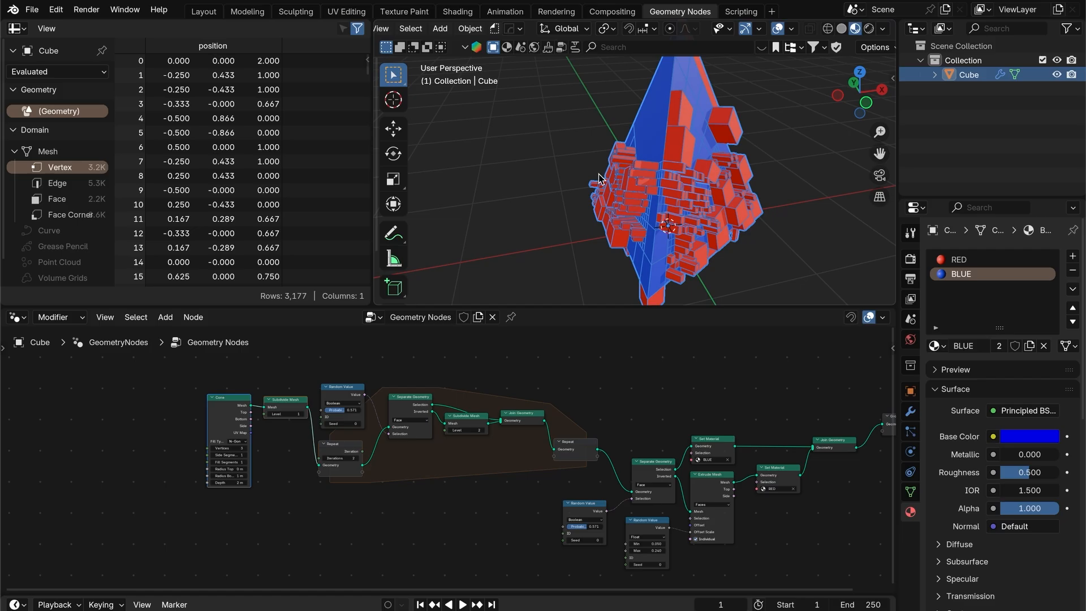
{"action": "key", "text": "shift+d"}
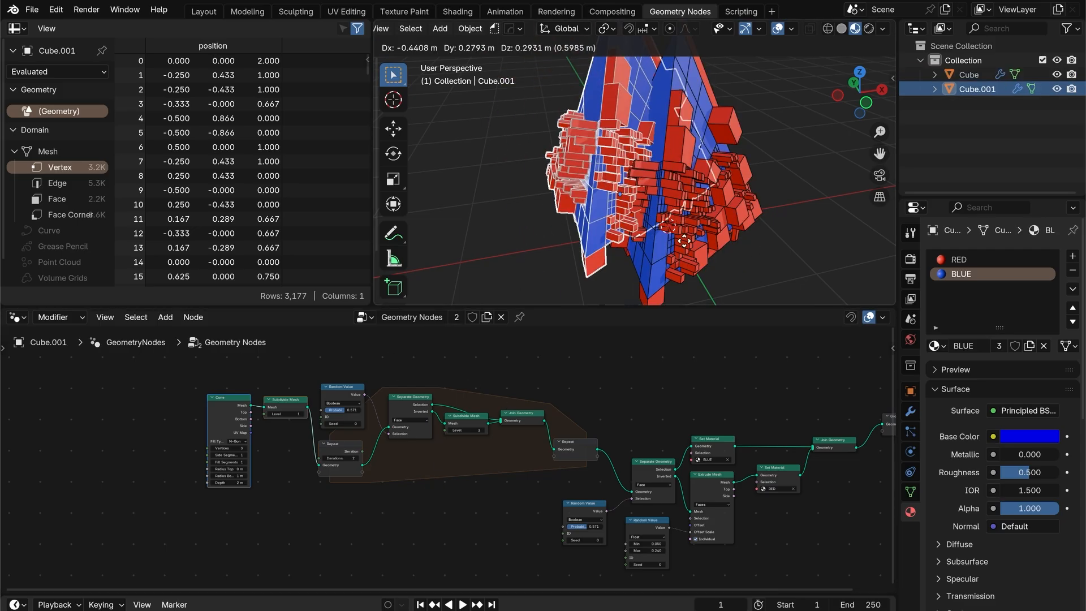
{"action": "key", "text": "Escape"}
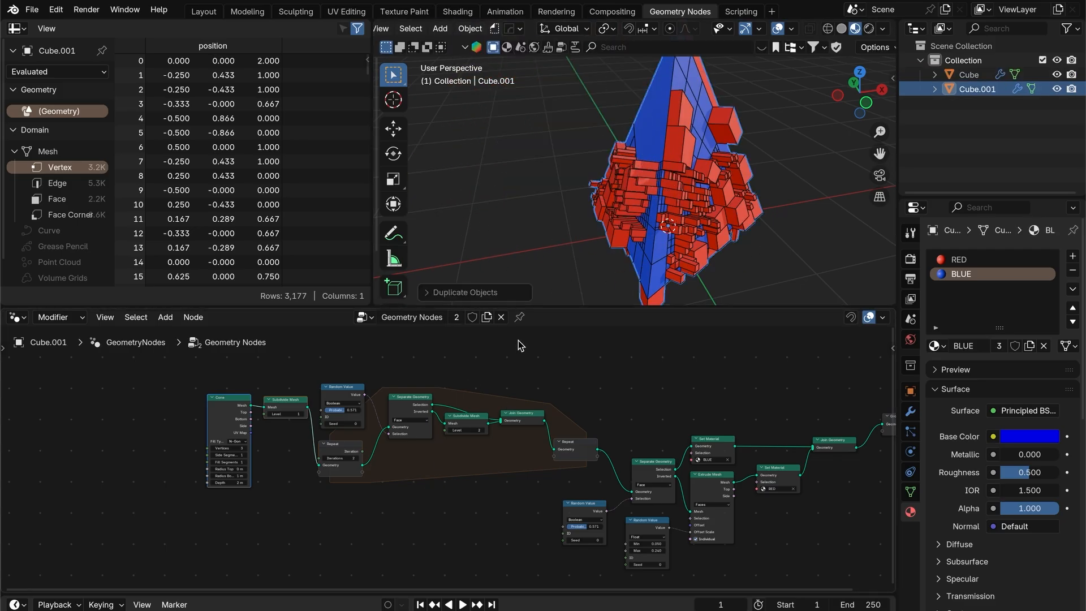
{"action": "left_click", "coordinate": [456, 323]}
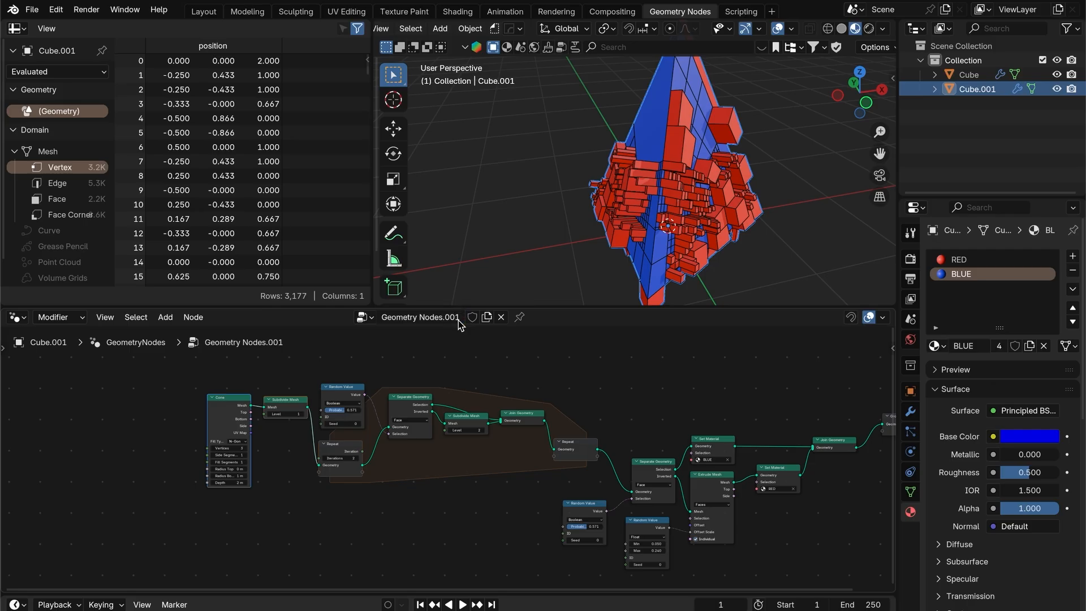
- Delete the separate, extrude, random value, material and join nodes after the copy's repeat zone, linking Repeat's Geometry directly to Group Output
{"action": "key", "text": "c"}
{"action": "mouse_move", "coordinate": [560, 495]}
{"action": "left_mouse_down"}
{"action": "mouse_move", "coordinate": [474, 504]}
{"action": "mouse_move", "coordinate": [527, 516]}
{"action": "left_mouse_up"}
{"action": "right_click", "coordinate": [527, 516]}
{"action": "key", "text": "x"}
{"action": "left_click_drag", "start_coordinate": [453, 407], "coordinate": [493, 408]}
{"action": "middle_click_drag", "start_coordinate": [592, 385], "coordinate": [588, 426]}
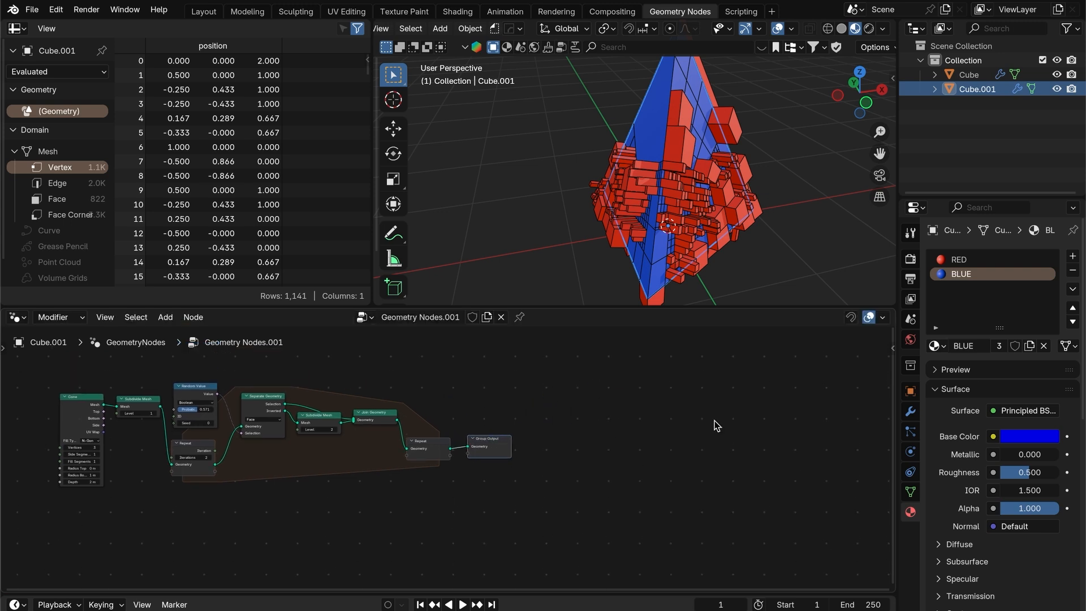
- Add a Wireframe modifier to the duplicated pyramid and inspect the resulting frame up close
{"action": "left_click", "coordinate": [911, 413]}
{"action": "left_click", "coordinate": [978, 256]}
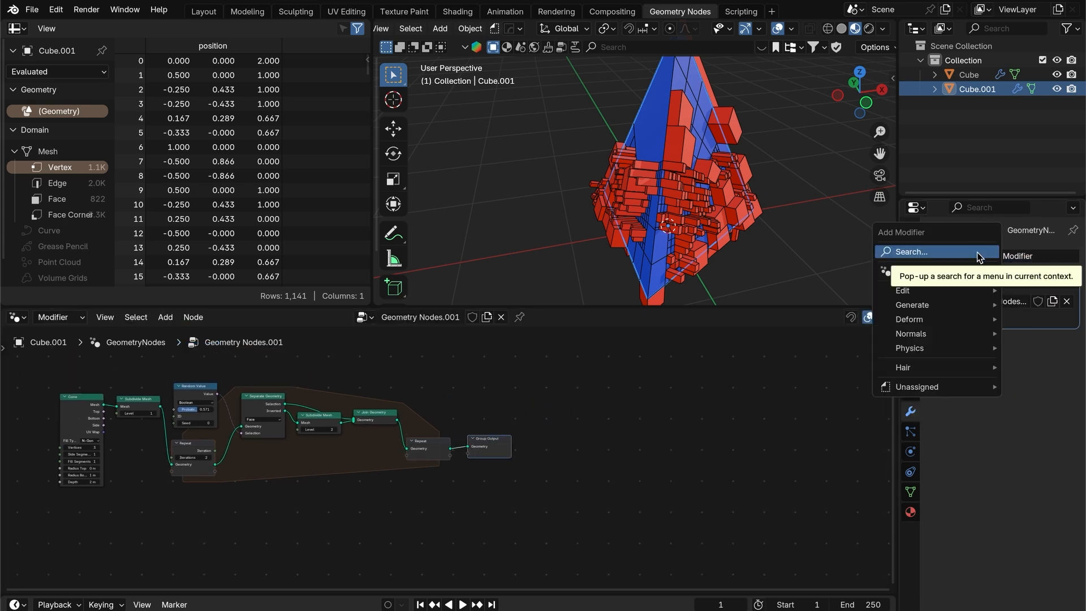
{"action": "type", "text": "wire"}
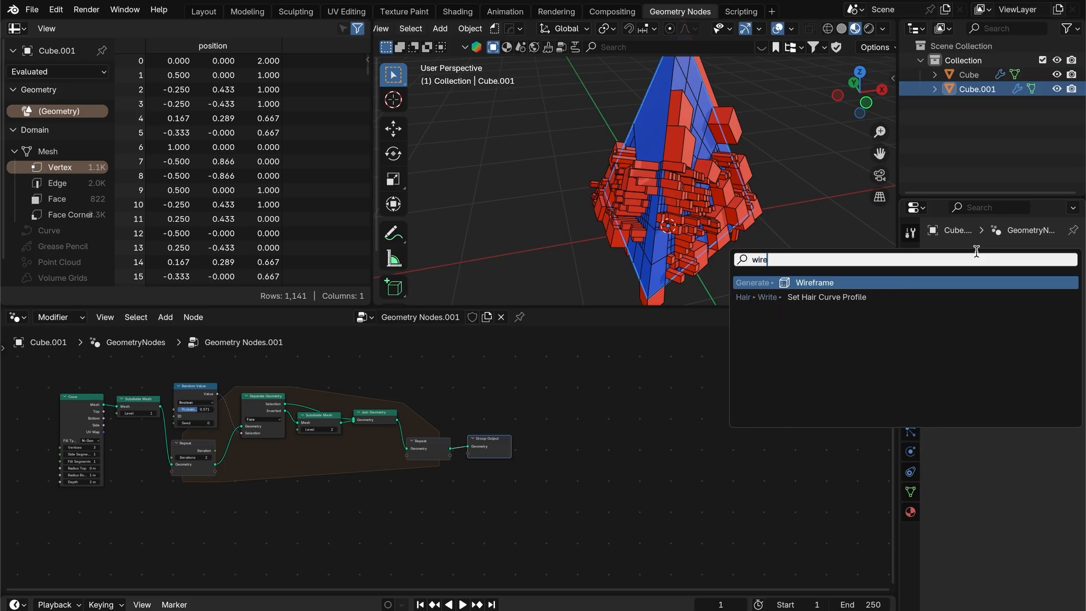
{"action": "key", "text": "Return"}
{"action": "left_click", "coordinate": [803, 199]}
{"action": "middle_click_drag", "start_coordinate": [701, 186], "coordinate": [724, 187]}
{"action": "scroll", "coordinate": [633, 176], "scroll_direction": "up", "scroll_amount": 5}
{"action": "scroll", "coordinate": [659, 145], "scroll_direction": "down", "scroll_amount": 5}
- Rename the duplicated pyramid to Wire Frame and the original Cube to Main Object
{"action": "double_click", "coordinate": [978, 89]}
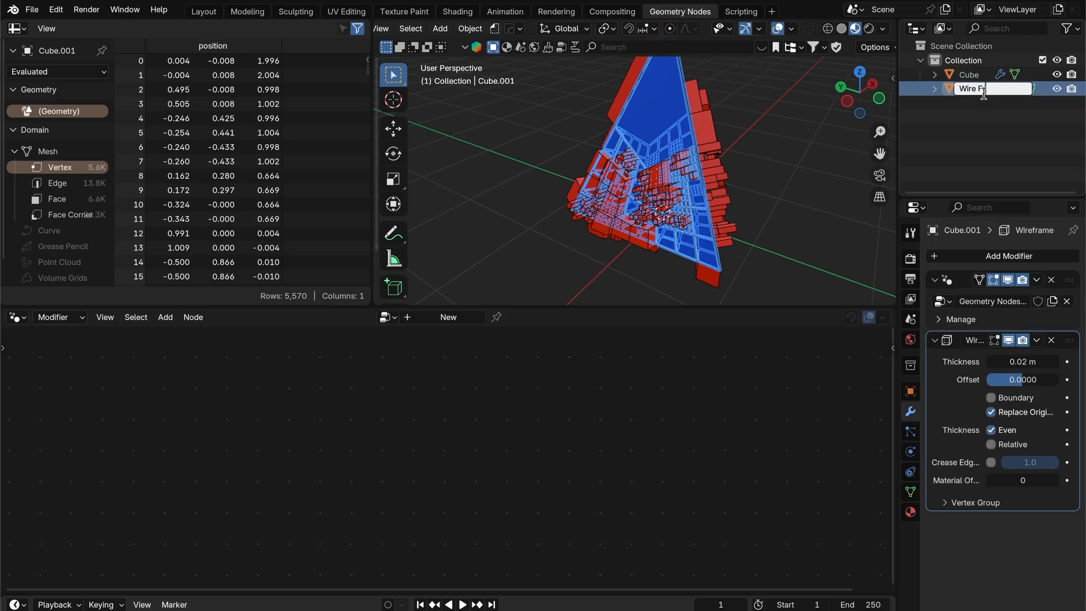
{"action": "type", "text": "Wire Frame"}
{"action": "key", "text": "Return"}
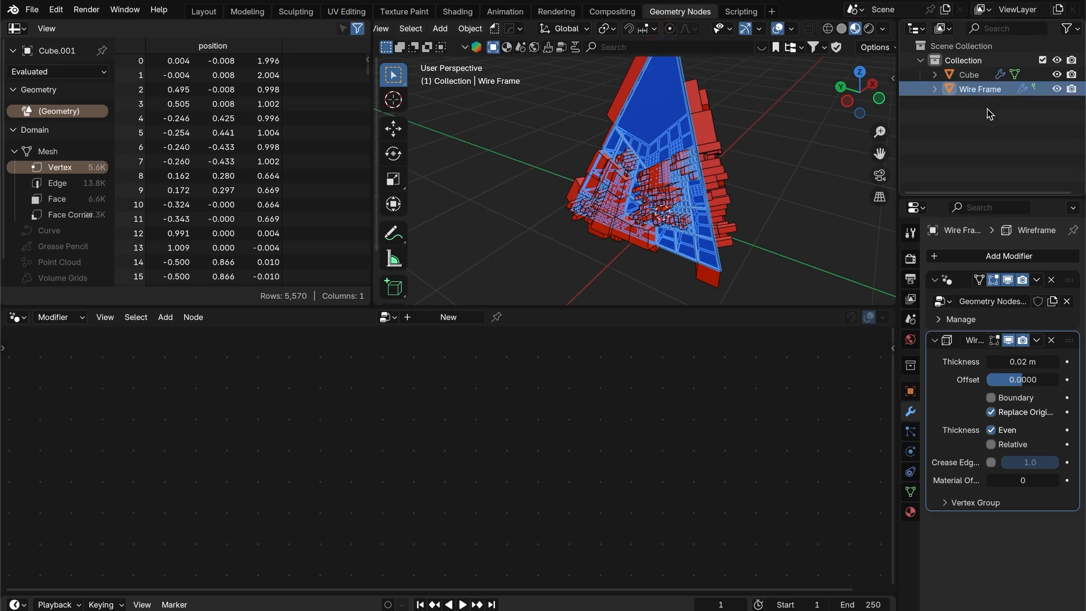
{"action": "middle_click_drag", "start_coordinate": [800, 134], "coordinate": [853, 97]}
{"action": "double_click", "coordinate": [963, 74]}
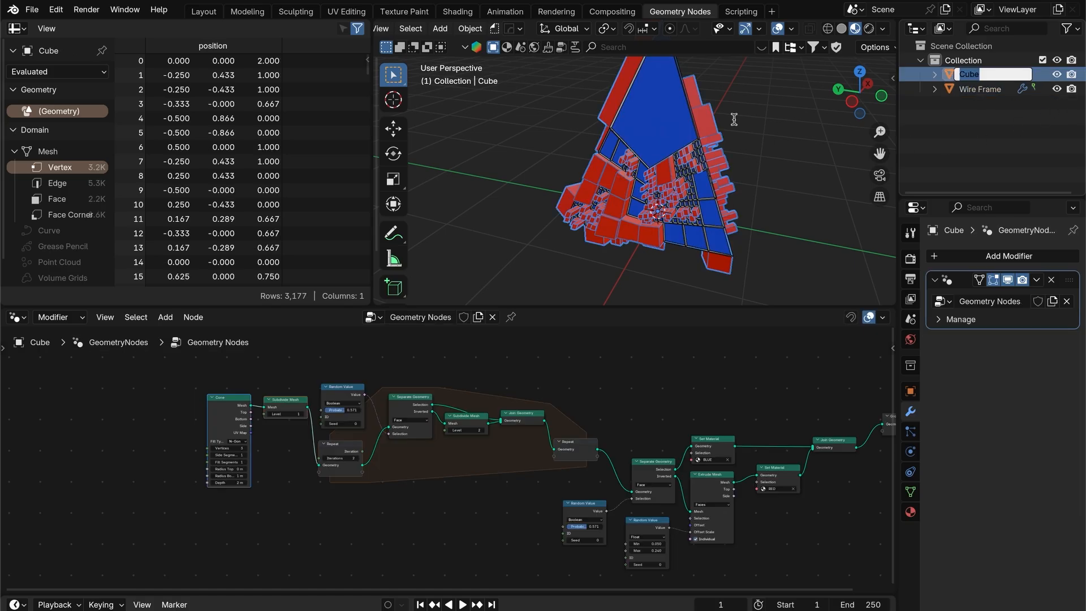
{"action": "type", "text": "Main Object"}
{"action": "key", "text": "Return"}
{"action": "middle_click_drag", "start_coordinate": [714, 134], "coordinate": [683, 140]}
- Add a Bevel modifier to Main Object and inspect the extruded blocks' edges up close
{"action": "left_click", "coordinate": [971, 260]}
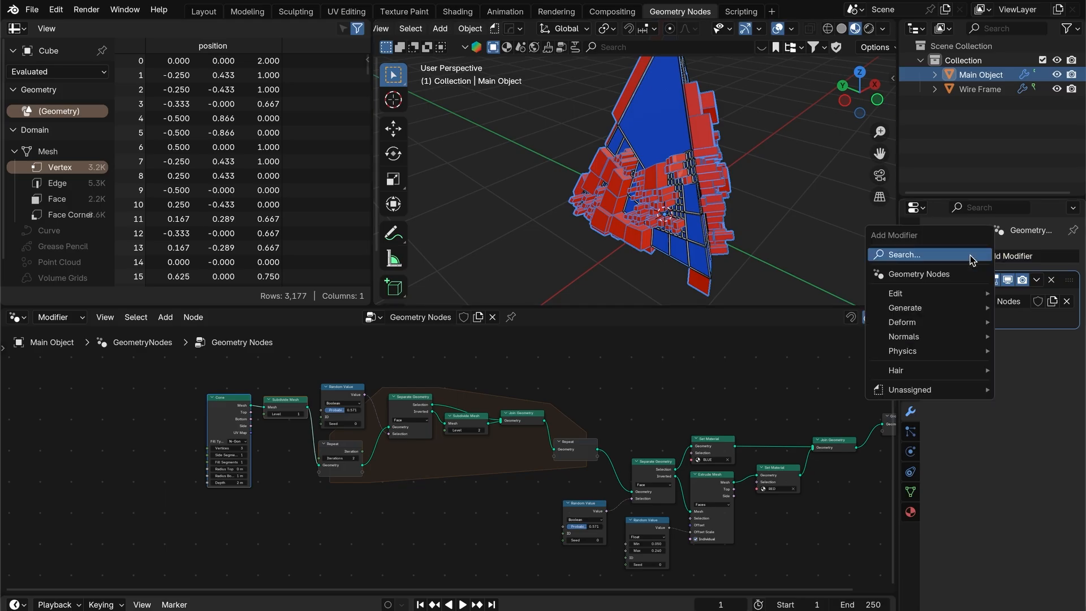
{"action": "type", "text": "bev"}
{"action": "key", "text": "Return"}
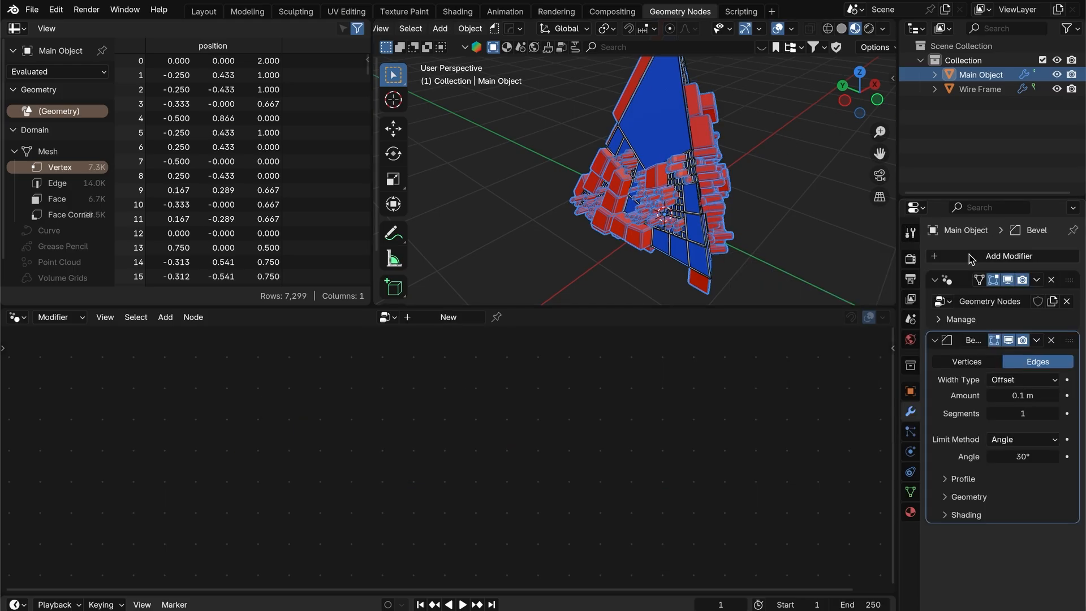
{"action": "left_click", "coordinate": [842, 208]}
{"action": "scroll", "coordinate": [522, 196], "scroll_direction": "up", "scroll_amount": 9}
{"action": "middle_click_drag", "start_coordinate": [523, 196], "coordinate": [541, 177]}
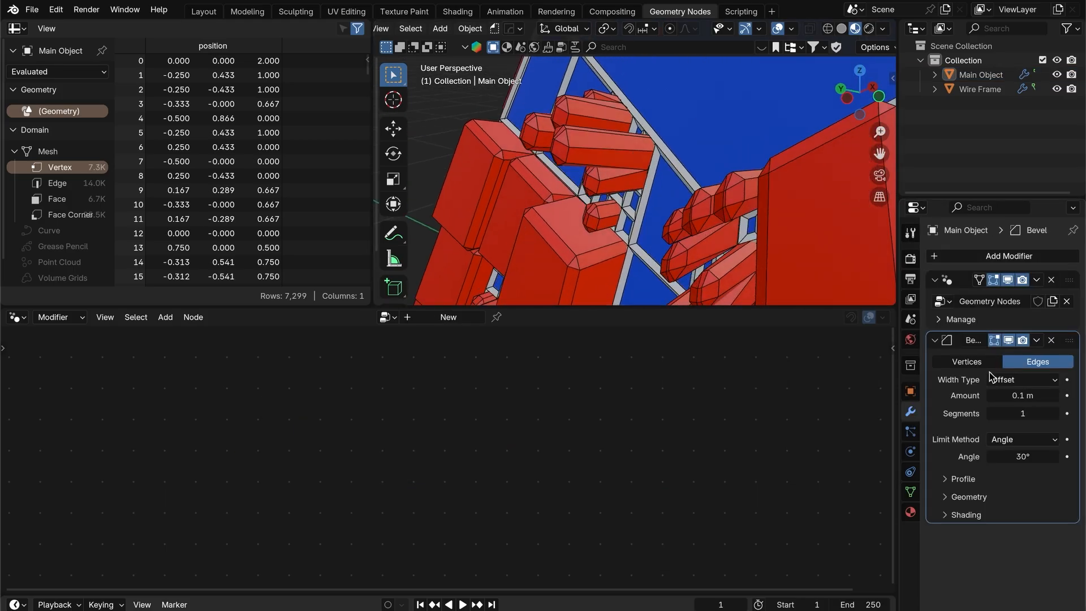
- Set the Bevel modifier's Segments to 3 and its Amount to 0.008 m
{"action": "left_click", "coordinate": [1055, 413]}
{"action": "left_click", "coordinate": [1055, 413]}
{"action": "middle_click_drag", "start_coordinate": [679, 218], "coordinate": [744, 198]}
{"action": "left_click", "coordinate": [1022, 395]}
{"action": "type", "text": "0.01"}
{"action": "key", "text": "Return"}
{"action": "left_click_drag", "start_coordinate": [1023, 395], "coordinate": [1019, 396]}
{"action": "middle_click_drag", "start_coordinate": [792, 211], "coordinate": [750, 210]}
{"action": "scroll", "coordinate": [750, 200], "scroll_direction": "down", "scroll_amount": 4}
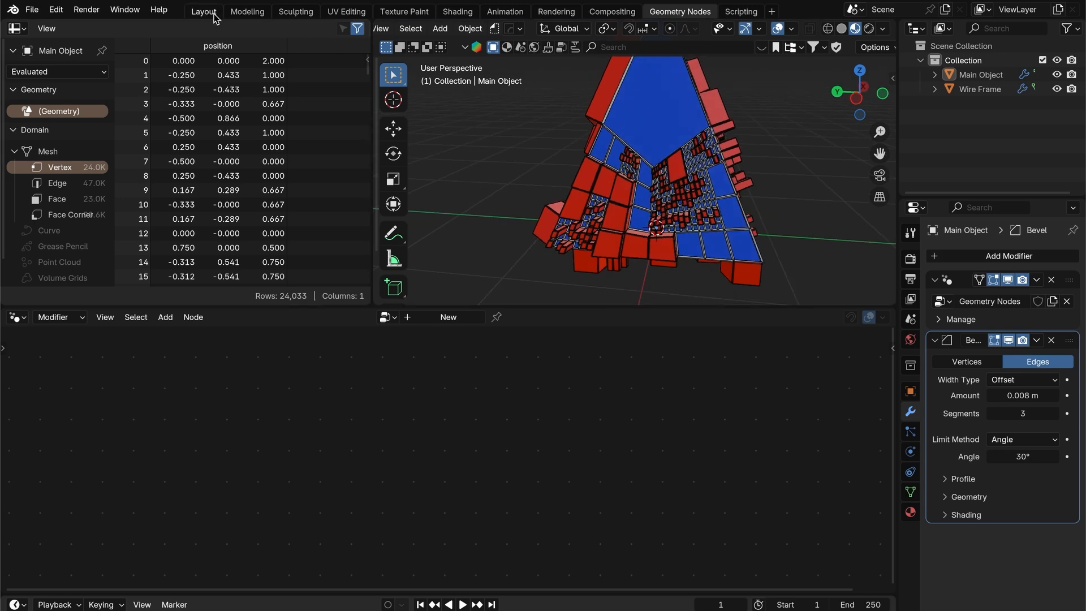
- Switch to the Layout workspace, enable viewport Cavity shading with type Both, and inspect the pyramid from several sides
{"action": "left_click", "coordinate": [204, 11]}
{"action": "middle_click_drag", "start_coordinate": [601, 260], "coordinate": [536, 319]}
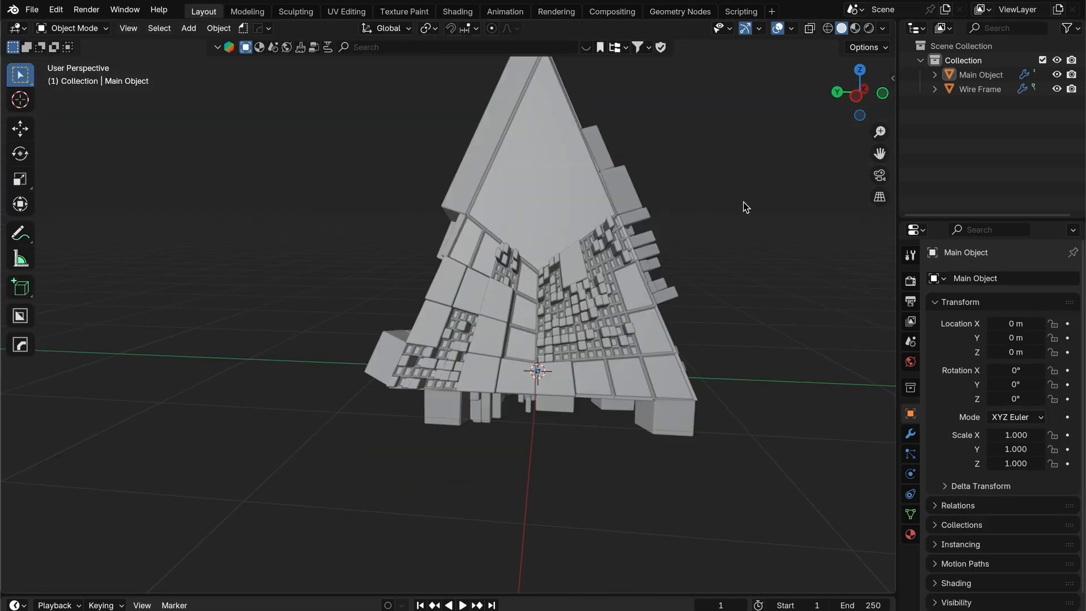
{"action": "left_click", "coordinate": [884, 30]}
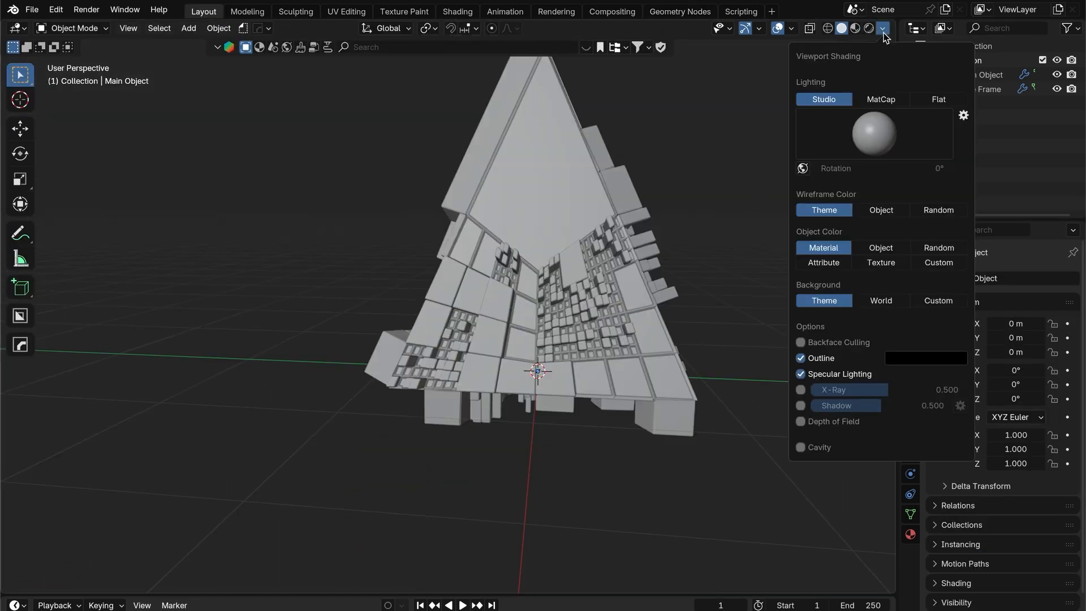
{"action": "left_click", "coordinate": [801, 447]}
{"action": "left_click", "coordinate": [930, 448]}
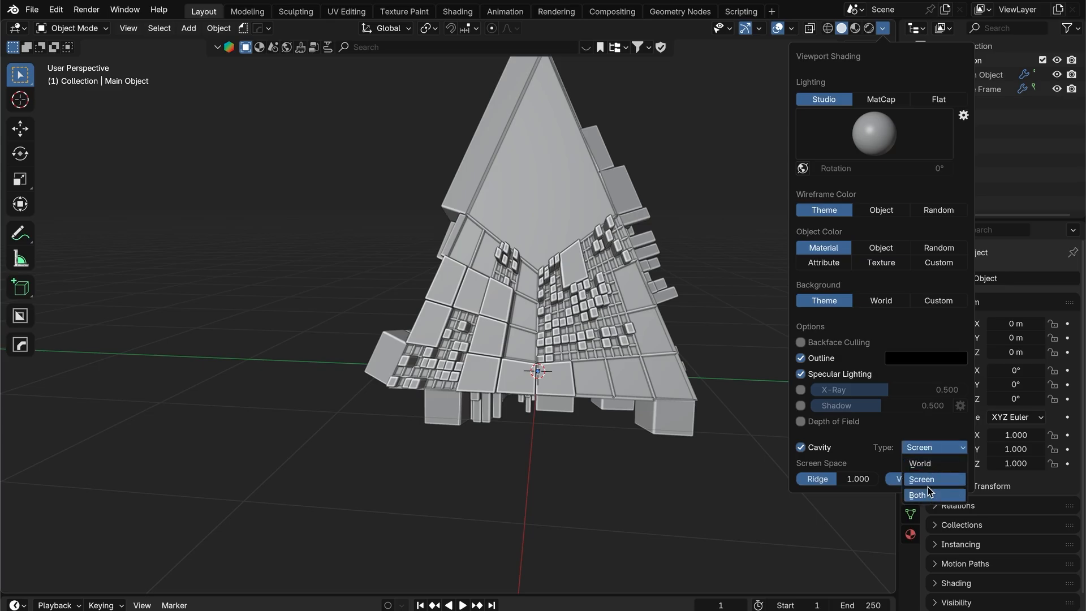
{"action": "left_click", "coordinate": [930, 498]}
{"action": "mouse_move", "coordinate": [611, 384]}
{"action": "middle_mouse_down"}
{"action": "mouse_move", "coordinate": [662, 396]}
{"action": "mouse_move", "coordinate": [565, 315]}
{"action": "mouse_move", "coordinate": [697, 270]}
{"action": "mouse_move", "coordinate": [621, 283]}
{"action": "mouse_move", "coordinate": [854, 296]}
{"action": "mouse_move", "coordinate": [798, 278]}
{"action": "middle_mouse_up"}
{"action": "scroll", "coordinate": [565, 314], "scroll_direction": "down", "scroll_amount": 4}
{"action": "scroll", "coordinate": [697, 270], "scroll_direction": "up", "scroll_amount": 4}
{"action": "scroll", "coordinate": [621, 283], "scroll_direction": "up", "scroll_amount": 2}
{"action": "left_click", "coordinate": [884, 29]}
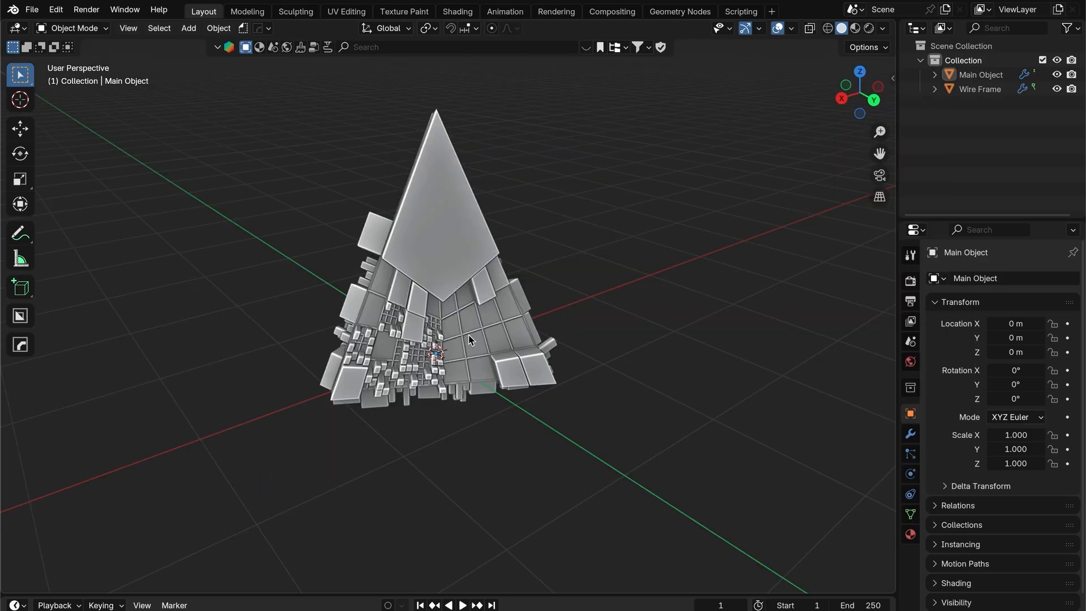
- Search the available extensions in the preferences for "landscape" and expand the A.N.T.Landscape details
{"action": "key", "text": "super+comma"}
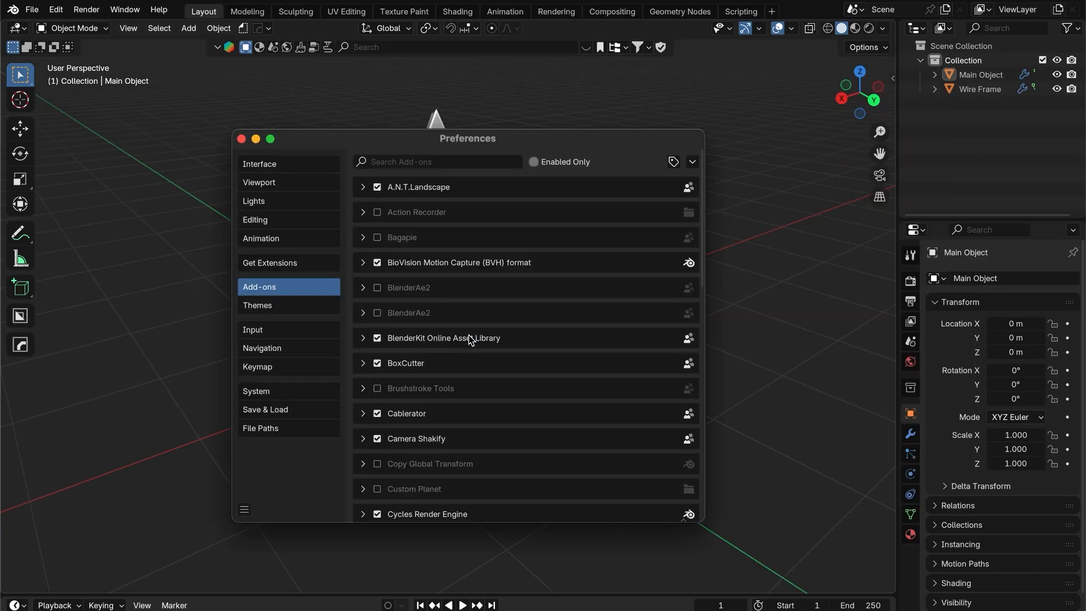
{"action": "left_click", "coordinate": [327, 260]}
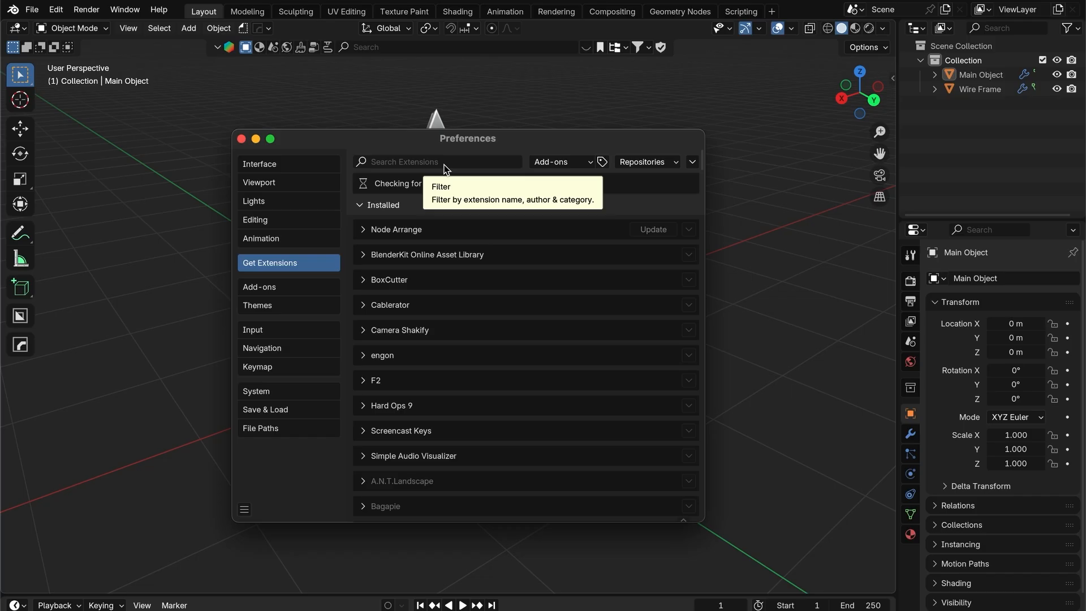
{"action": "left_click", "coordinate": [415, 165]}
{"action": "type", "text": "landsc"}
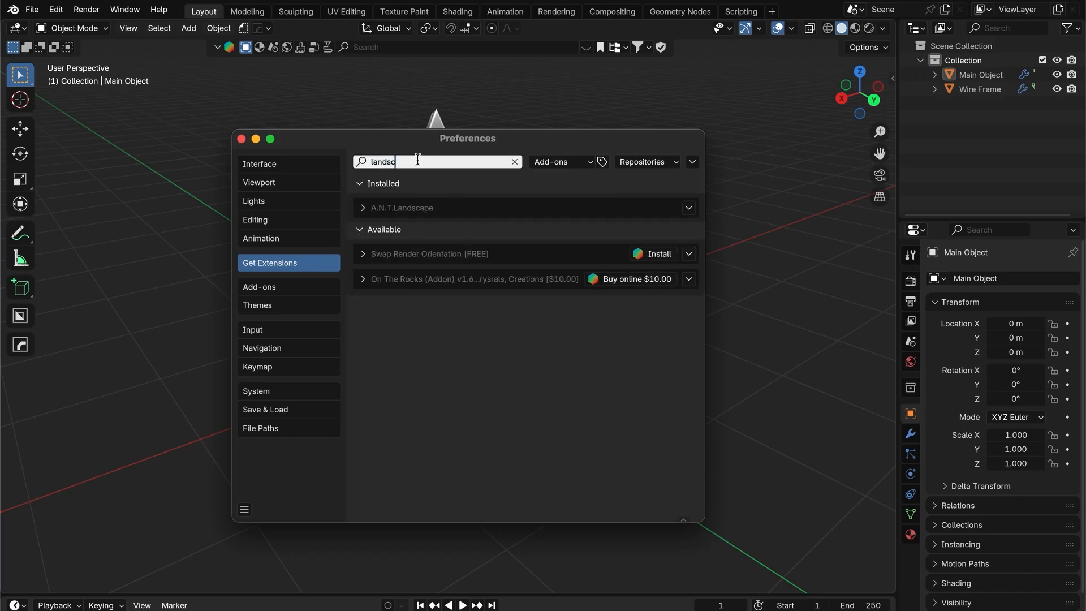
{"action": "type", "text": "ape"}
{"action": "key", "text": "Return"}
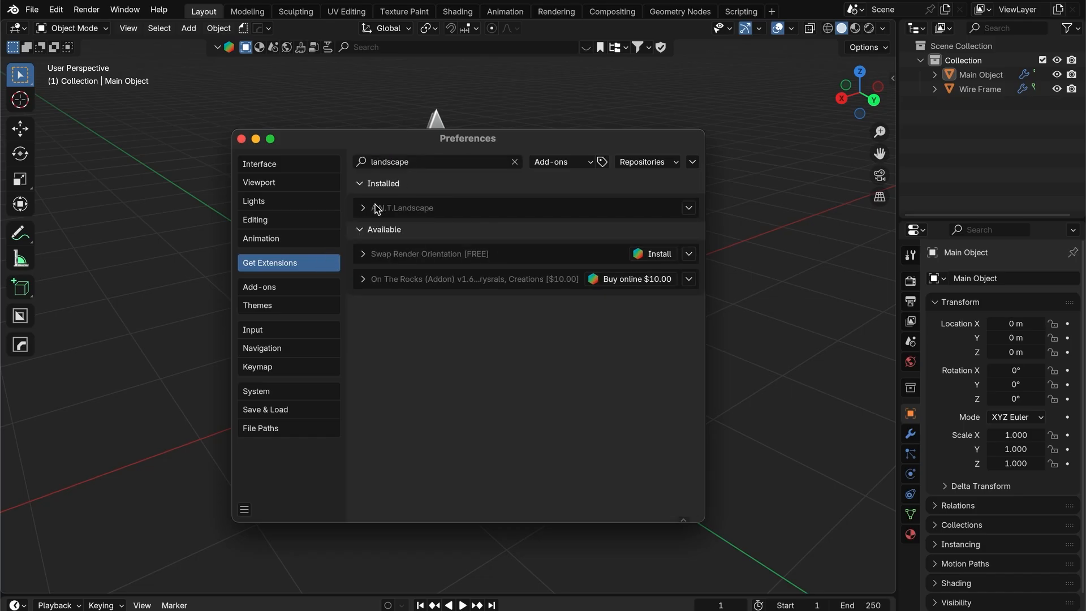
{"action": "left_click", "coordinate": [375, 208]}
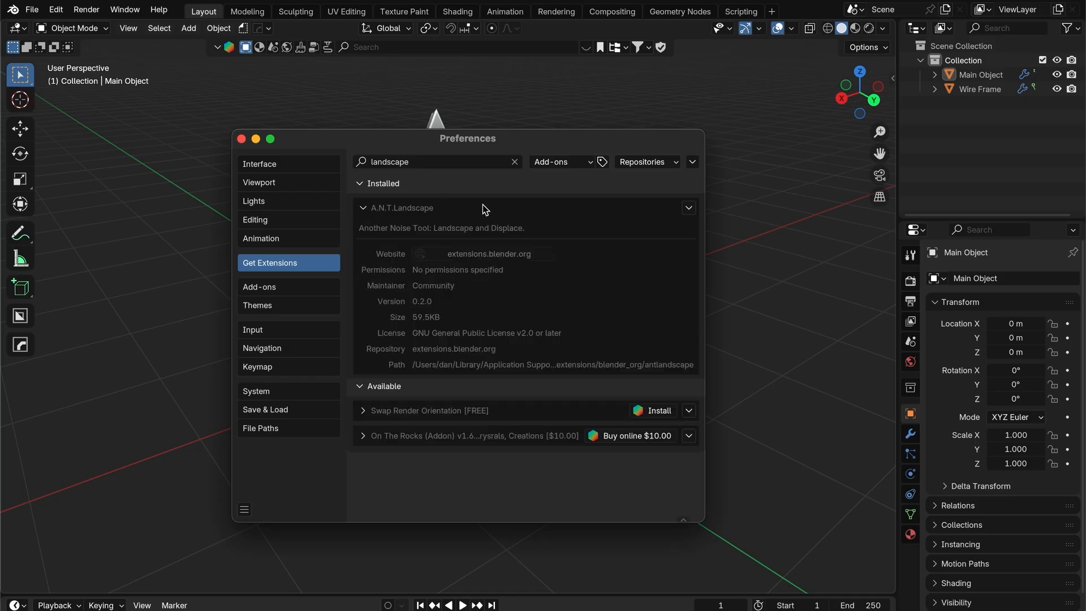
- Make sure A.N.T.Landscape is enabled among the add-ons and close the preferences
{"action": "left_click", "coordinate": [297, 286]}
{"action": "left_click", "coordinate": [376, 189]}
{"action": "left_click", "coordinate": [241, 138]}
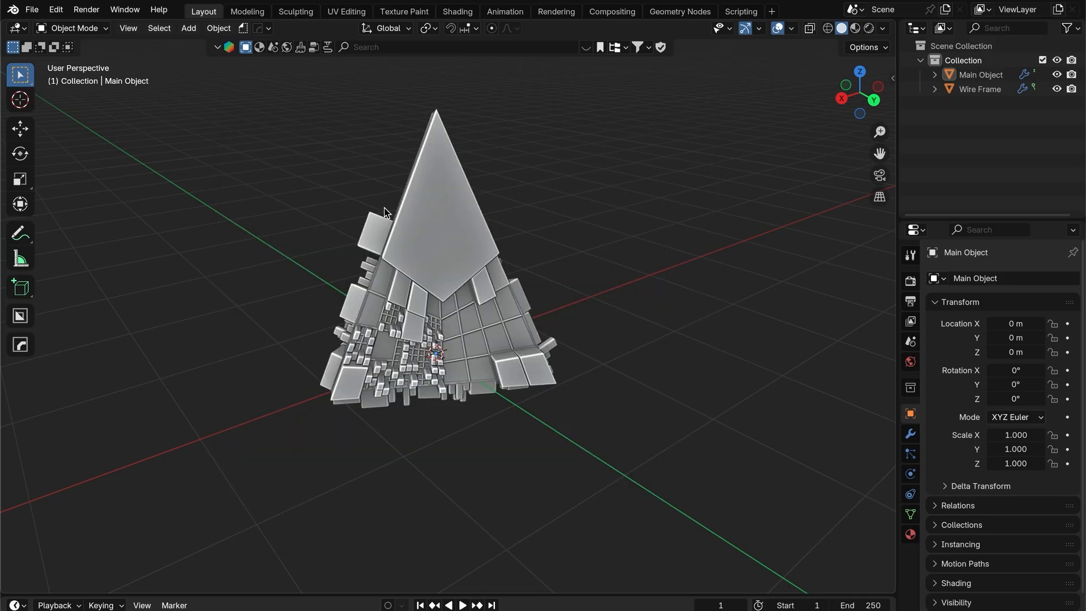
- Add a Landscape mesh at the pyramid's base and view it together with the pyramid
{"action": "key", "text": "shift+a"}
{"action": "mouse_move", "coordinate": [304, 221]}
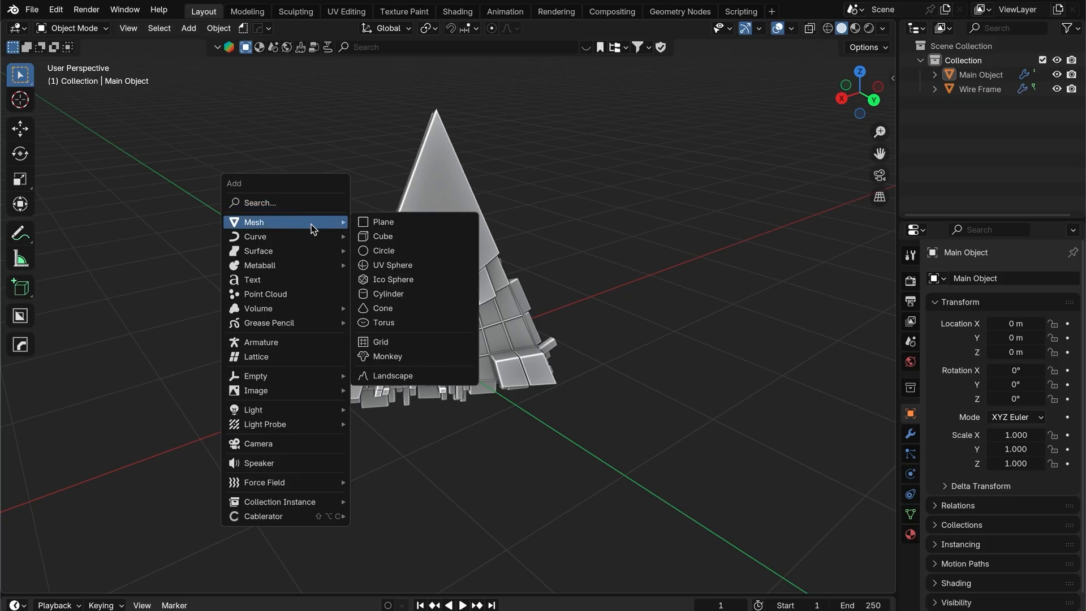
{"action": "left_click", "coordinate": [417, 375]}
{"action": "scroll", "coordinate": [417, 374], "scroll_direction": "down", "scroll_amount": 2}
{"action": "middle_click_drag", "start_coordinate": [459, 349], "coordinate": [534, 363]}
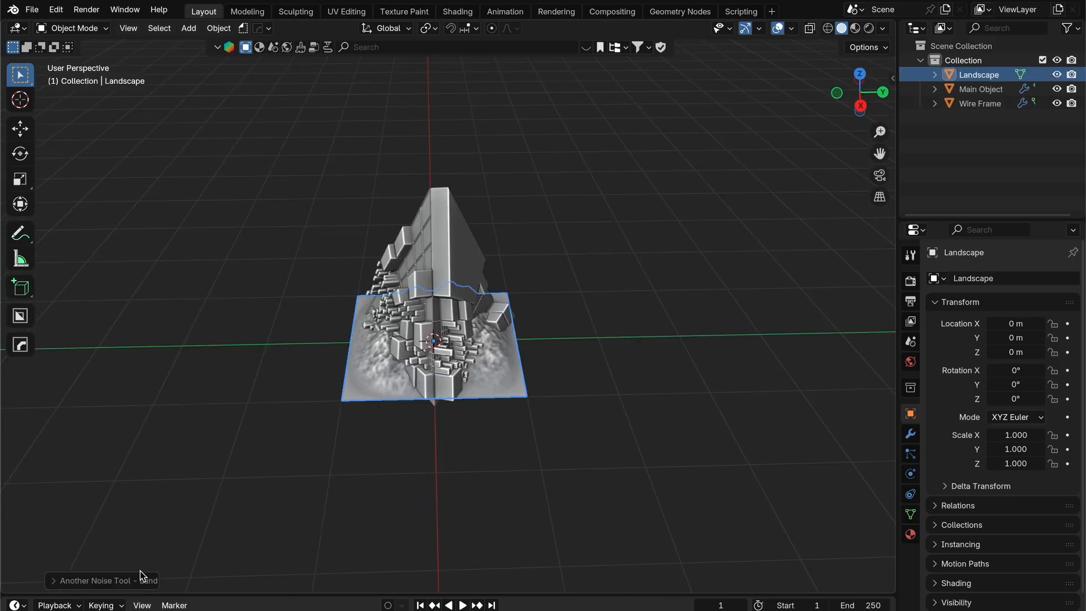
- Try the large terrain and ridged operator presets on the landscape
{"action": "left_click", "coordinate": [126, 582]}
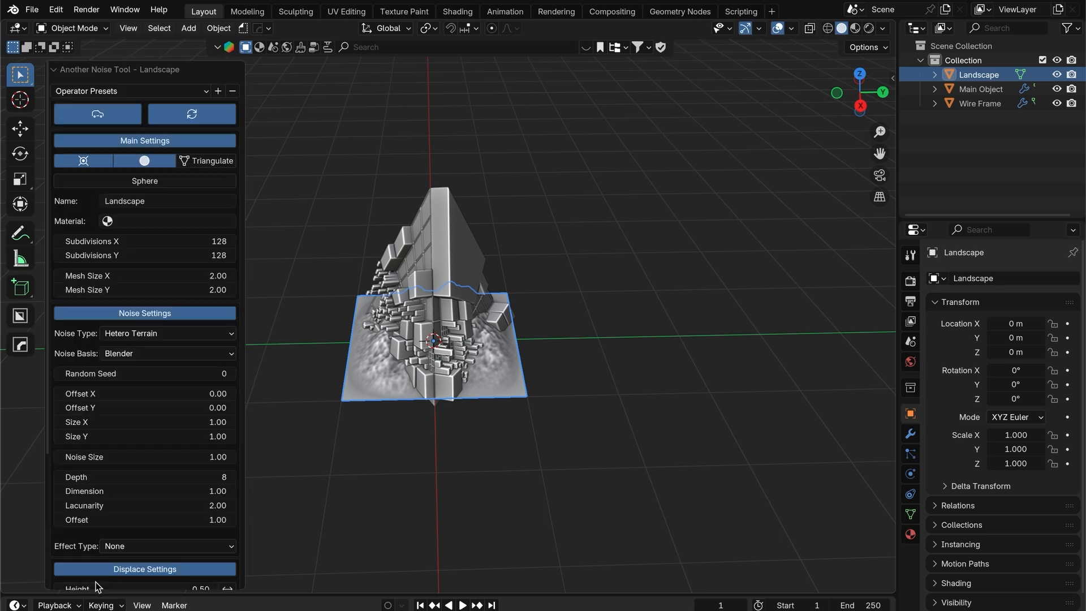
{"action": "left_click", "coordinate": [82, 72]}
{"action": "left_click", "coordinate": [111, 583]}
{"action": "left_click", "coordinate": [85, 90]}
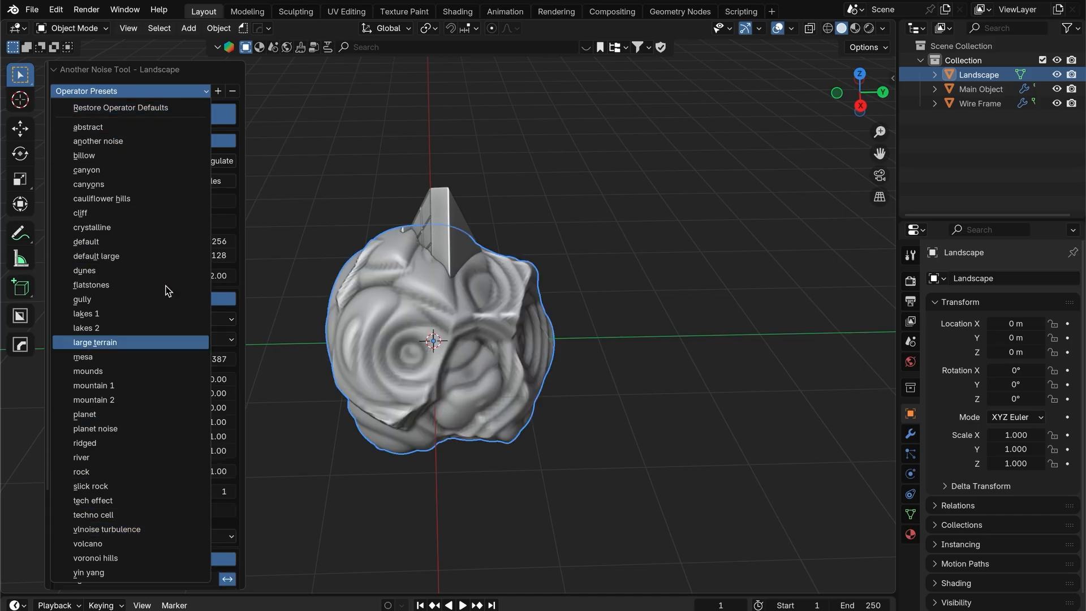
{"action": "left_click", "coordinate": [164, 342]}
{"action": "left_click", "coordinate": [165, 92]}
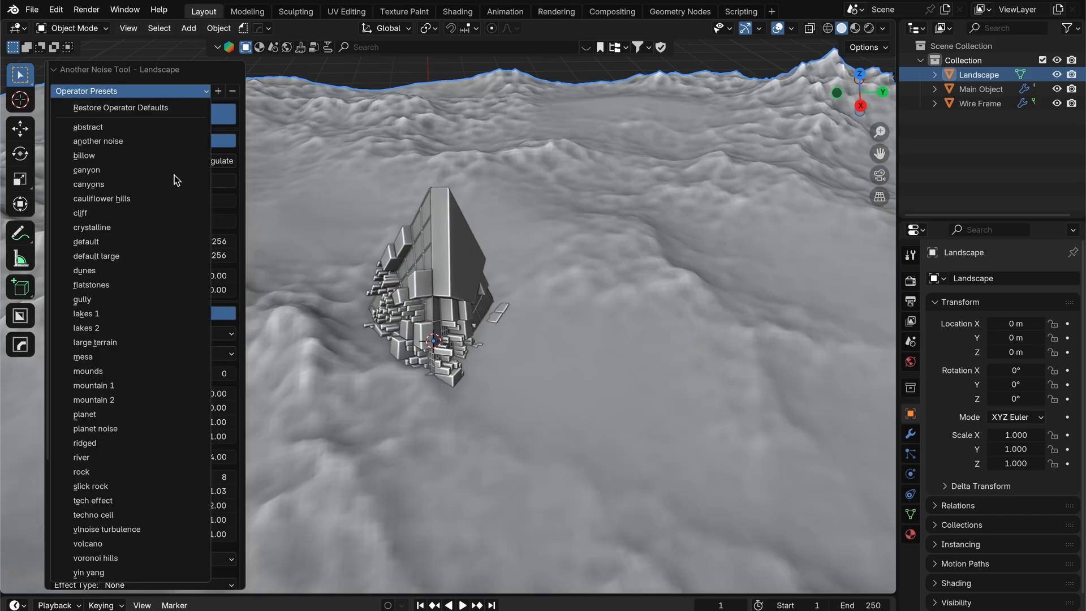
{"action": "left_click", "coordinate": [121, 441]}
- Apply the canyon preset to the landscape and scale the terrain up around the pyramid
{"action": "left_click", "coordinate": [120, 92]}
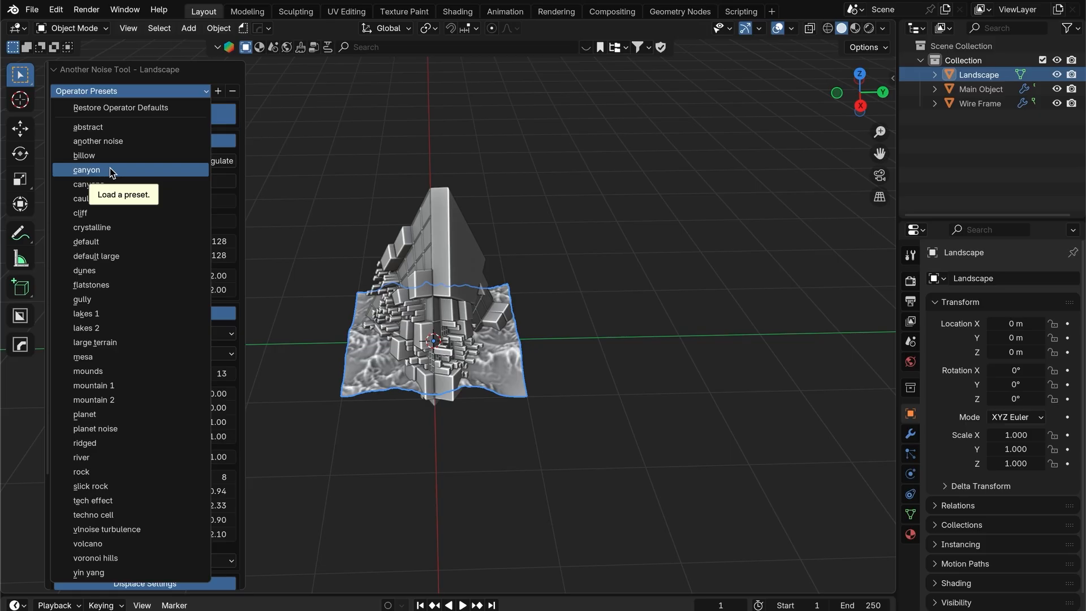
{"action": "left_click", "coordinate": [109, 169]}
{"action": "middle_click_drag", "start_coordinate": [538, 286], "coordinate": [255, 364]}
{"action": "key", "text": "s"}
{"action": "left_click", "coordinate": [579, 351]}
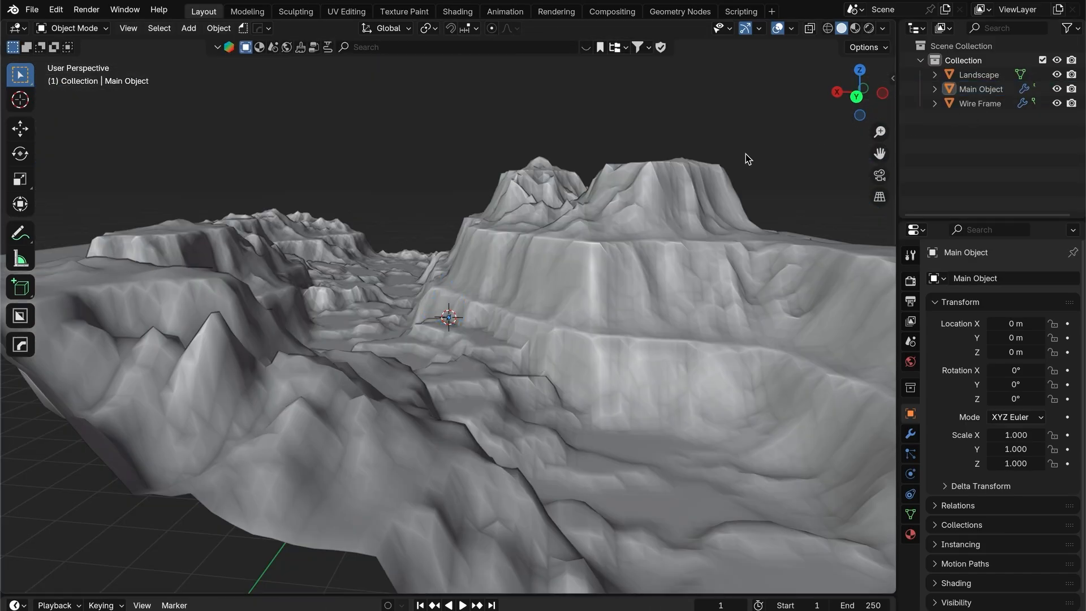
- Move the Main Object and Wire Frame together horizontally into the canyon valley, to about X -2.29 m and Y 11.43 m
{"action": "middle_click_drag", "start_coordinate": [745, 154], "coordinate": [749, 189]}
{"action": "left_click", "coordinate": [988, 89]}
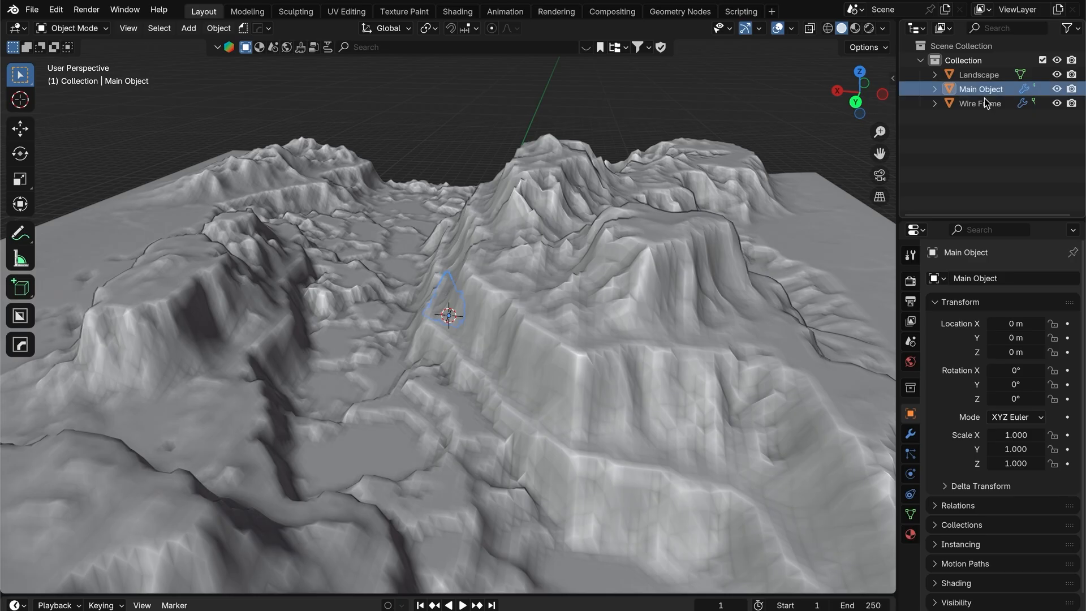
{"action": "left_click", "coordinate": [989, 103], "text": "shift"}
{"action": "key", "text": "g"}
{"action": "key", "text": "shift+z"}
{"action": "left_click", "coordinate": [414, 191]}
{"action": "middle_click_drag", "start_coordinate": [413, 188], "coordinate": [432, 214]}
{"action": "scroll", "coordinate": [432, 213], "scroll_direction": "down", "scroll_amount": 5}
{"action": "left_click", "coordinate": [859, 73]}
{"action": "key", "text": "g"}
{"action": "left_click", "coordinate": [522, 548]}
- Raise the Main Object and Wire Frame about 1.95 m along Z so the pyramid rises out of the terrain
{"action": "middle_click_drag", "start_coordinate": [505, 510], "coordinate": [427, 376]}
{"action": "key", "text": "g"}
{"action": "key", "text": "z"}
{"action": "left_click", "coordinate": [429, 337]}
- Add a camera to the scene and look through it
{"action": "middle_click_drag", "start_coordinate": [446, 337], "coordinate": [490, 323]}
{"action": "key", "text": "shift+a"}
{"action": "mouse_move", "coordinate": [490, 325]}
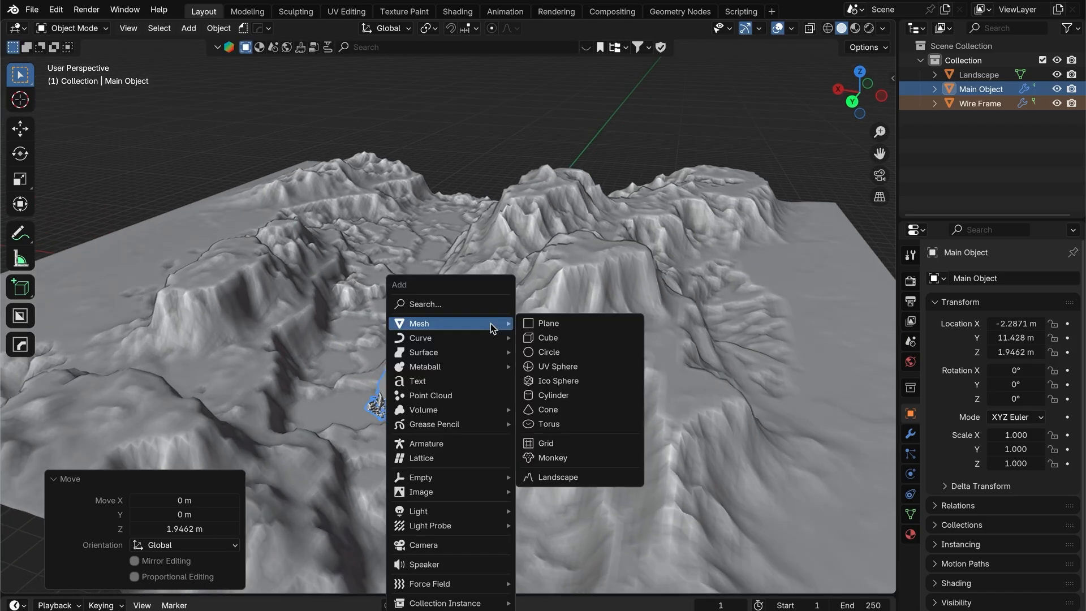
{"action": "type", "text": "cam"}
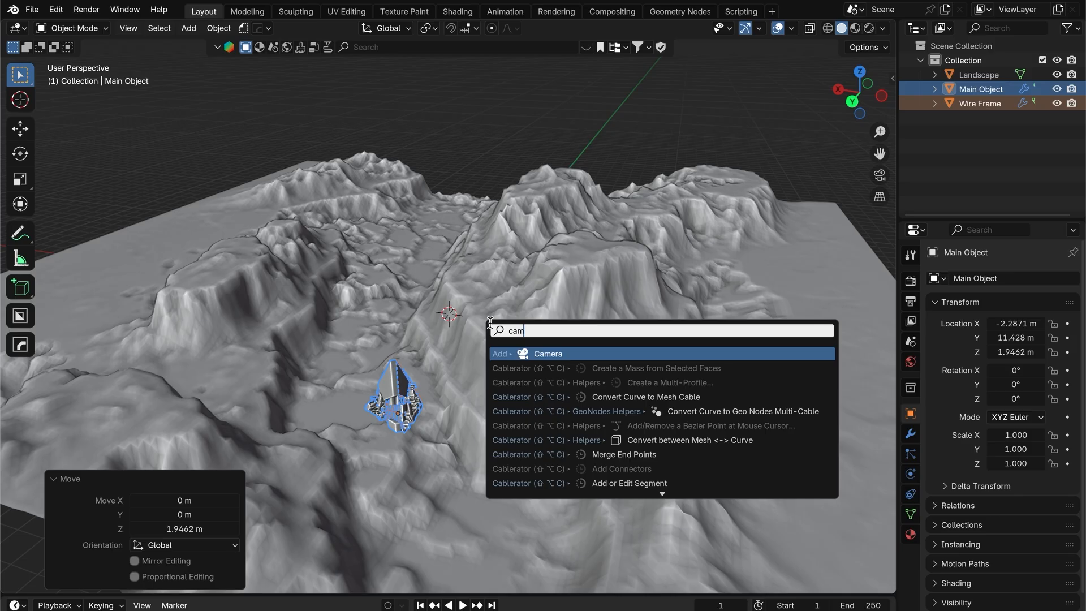
{"action": "key", "text": "Return"}
{"action": "left_click", "coordinate": [880, 175]}
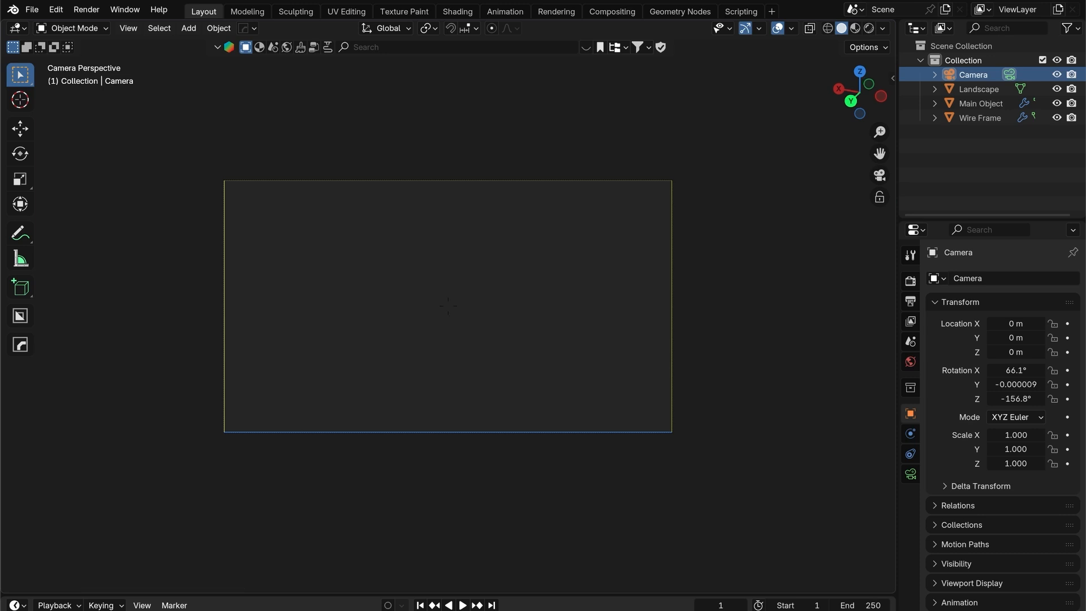
- Fly the camera to about X -11.56 m, Y 25.8 m, Z 2.35 m, framing the pyramid between the canyon walls
{"action": "key", "text": "e"}
{"action": "key", "text": "a"}
{"action": "key", "text": "e"}
{"action": "key", "text": "a"}
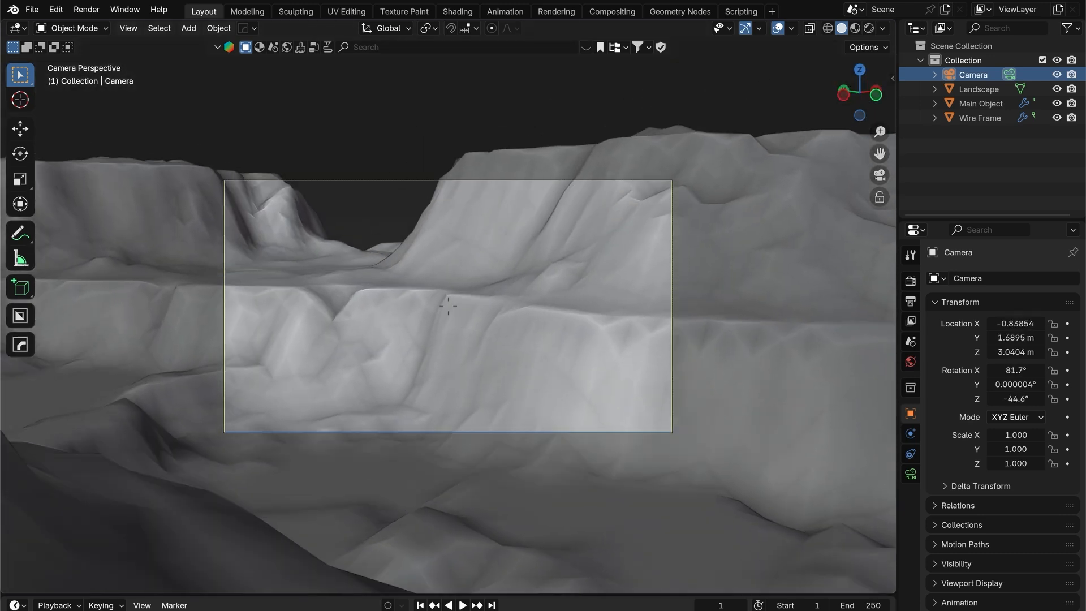
{"action": "key", "text": "e"}
{"action": "key", "text": "q"}
{"action": "key", "text": "d"}
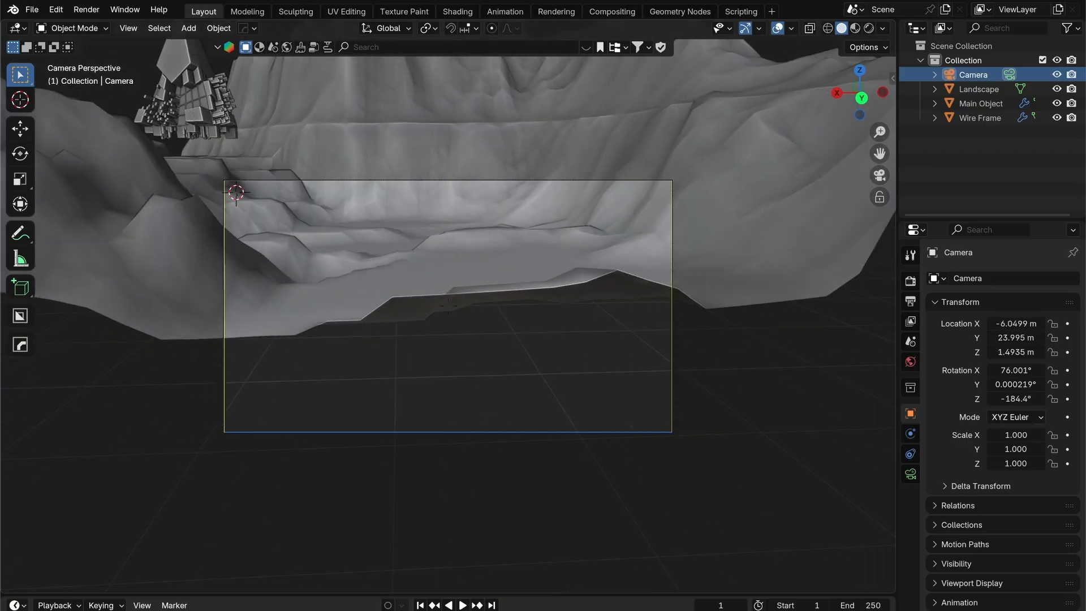
{"action": "key", "text": "s"}
{"action": "key", "text": "a"}
{"action": "key", "text": "w"}
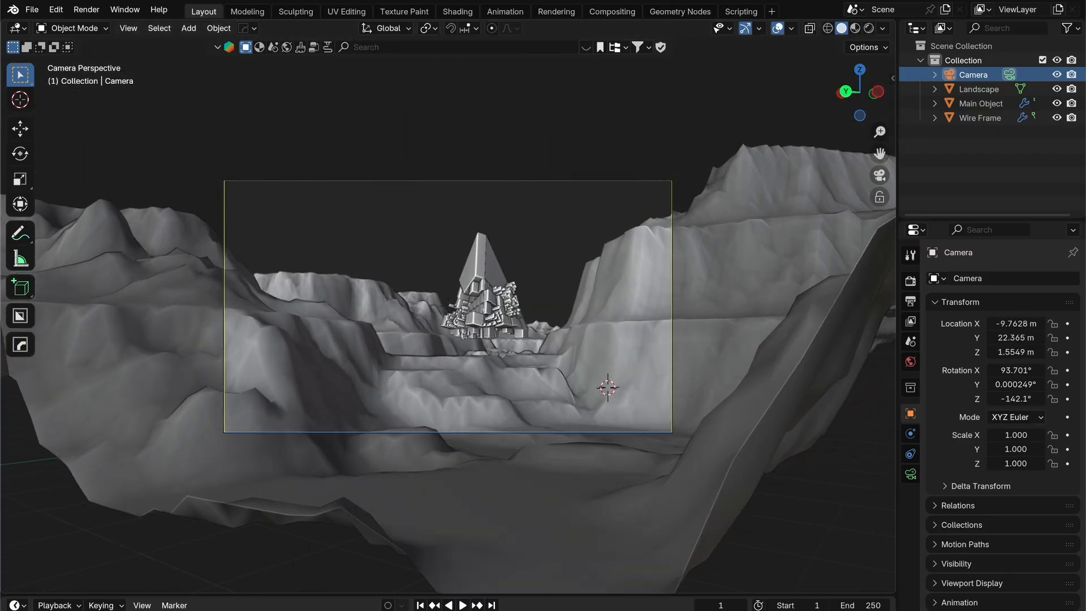
{"action": "key", "text": "s"}
{"action": "key", "text": "e"}
{"action": "key", "text": "s"}
{"action": "key", "text": "w"}
{"action": "right_click", "coordinate": [621, 342]}
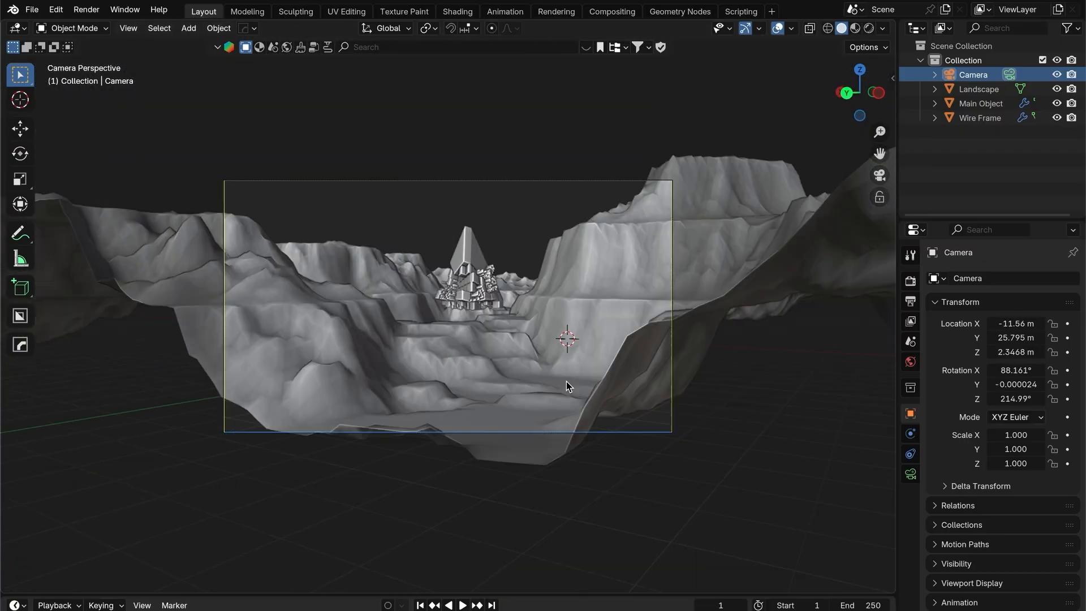
- Set the camera's focal length to 75 mm
{"action": "left_click", "coordinate": [911, 474]}
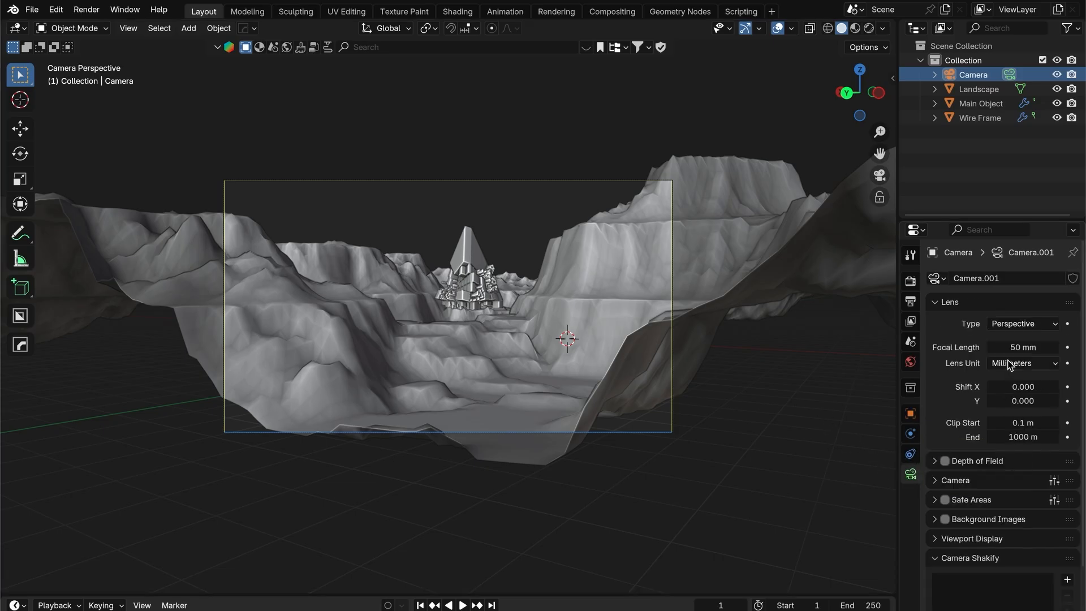
{"action": "left_click", "coordinate": [1036, 349]}
{"action": "type", "text": "75"}
{"action": "key", "text": "Return"}
- Move the Main Object and Wire Frame together horizontally by about 0.2 m in X and 1.32 m in Y
{"action": "left_click", "coordinate": [980, 104]}
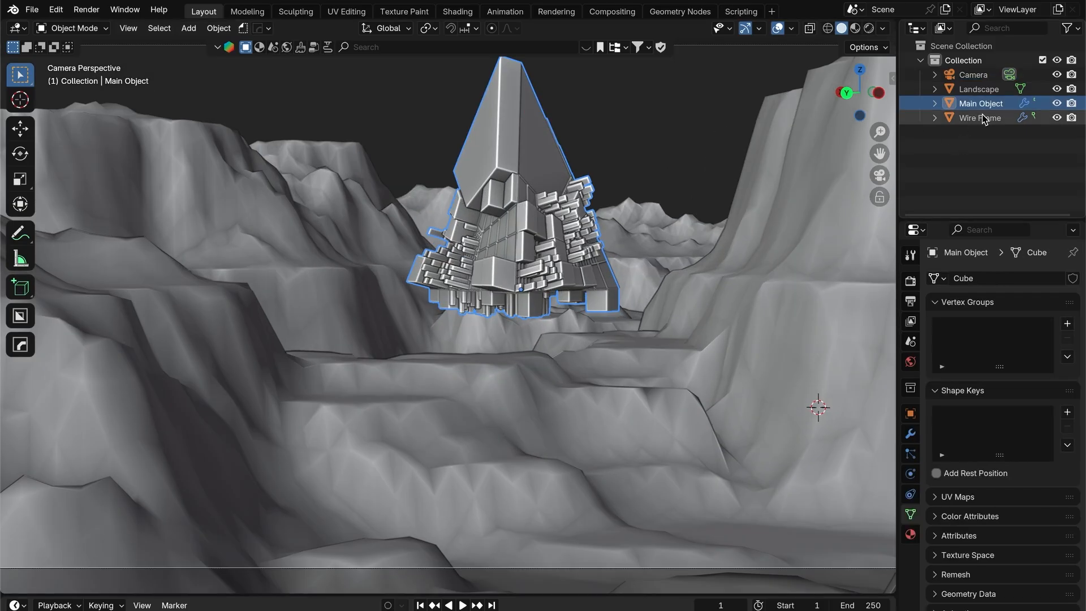
{"action": "left_click", "coordinate": [983, 118], "text": "shift"}
{"action": "scroll", "coordinate": [625, 209], "scroll_direction": "down", "scroll_amount": 3}
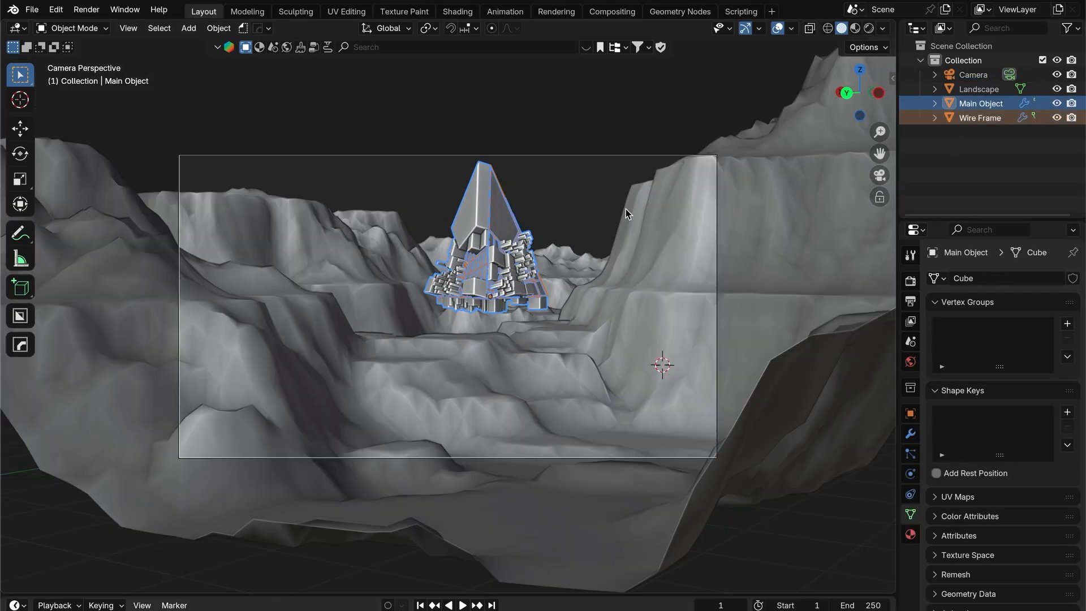
{"action": "key", "text": "g"}
{"action": "key", "text": "shift+z"}
{"action": "left_click", "coordinate": [479, 313]}
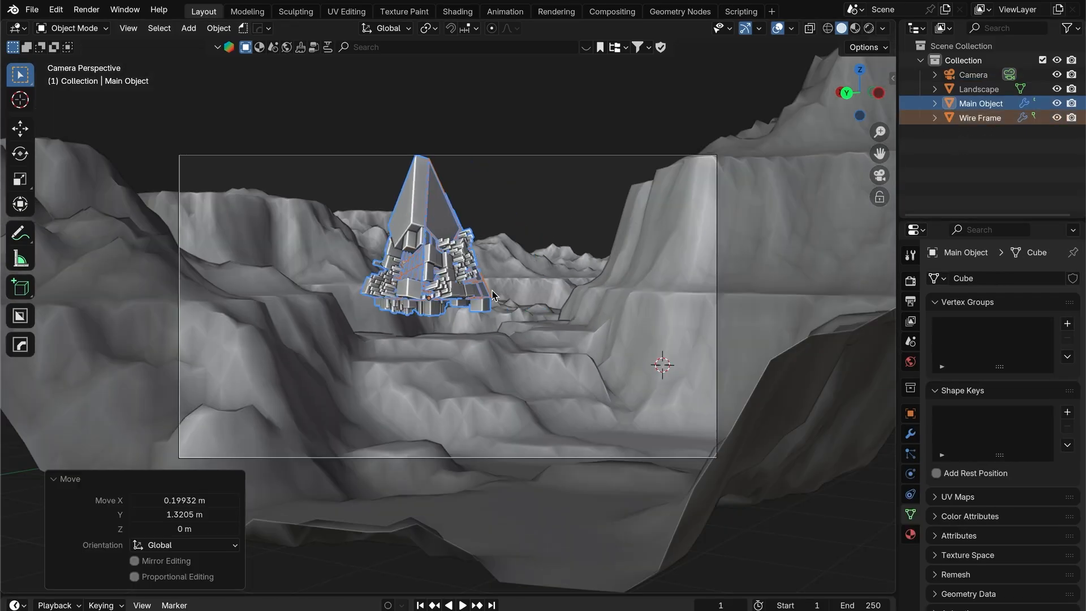
- Lower both pyramid objects about 0.13 m along Z and scale them by about 0.788
{"action": "key", "text": "g"}
{"action": "key", "text": "z"}
{"action": "left_click", "coordinate": [501, 306]}
{"action": "key", "text": "s"}
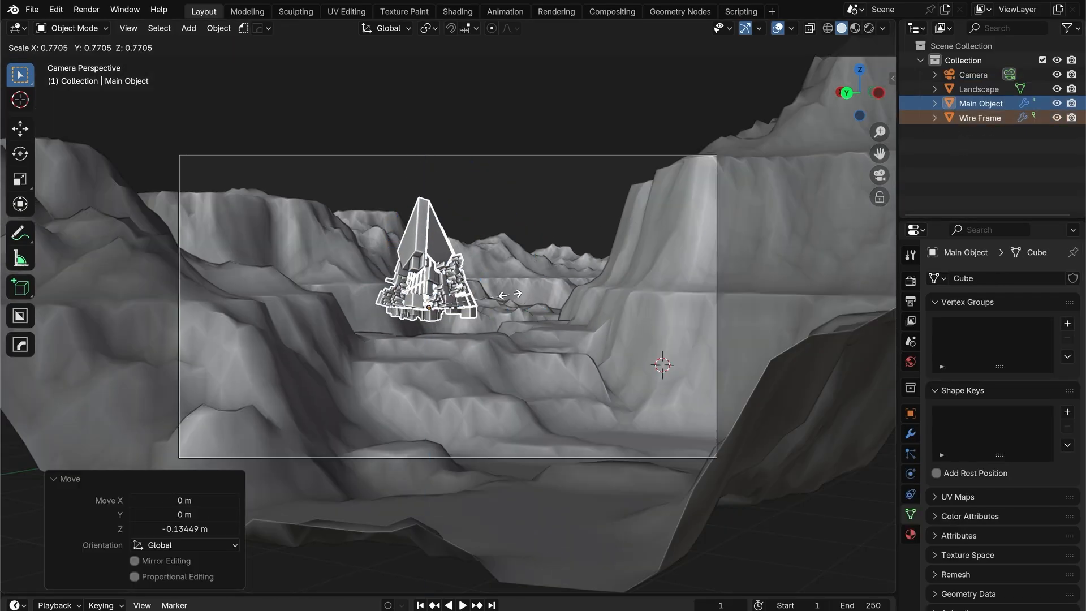
{"action": "left_click", "coordinate": [499, 286]}
- Raise both pyramid objects slightly along Z and tilt them with a trackball rotation of about -5.73° and 3.44°
{"action": "scroll", "coordinate": [484, 214], "scroll_direction": "up", "scroll_amount": 2}
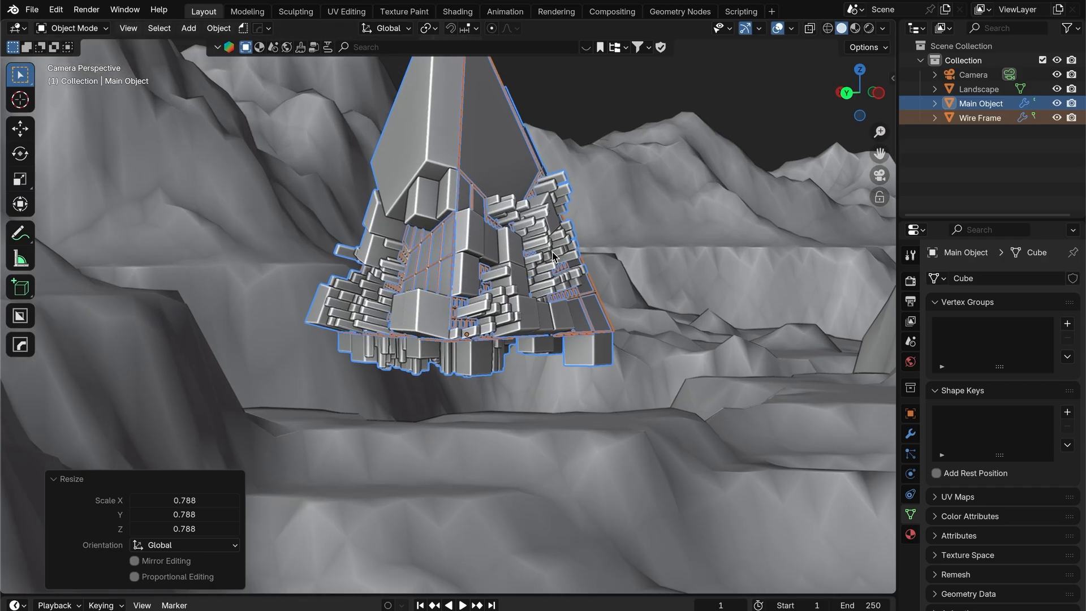
{"action": "scroll", "coordinate": [595, 304], "scroll_direction": "down", "scroll_amount": 6}
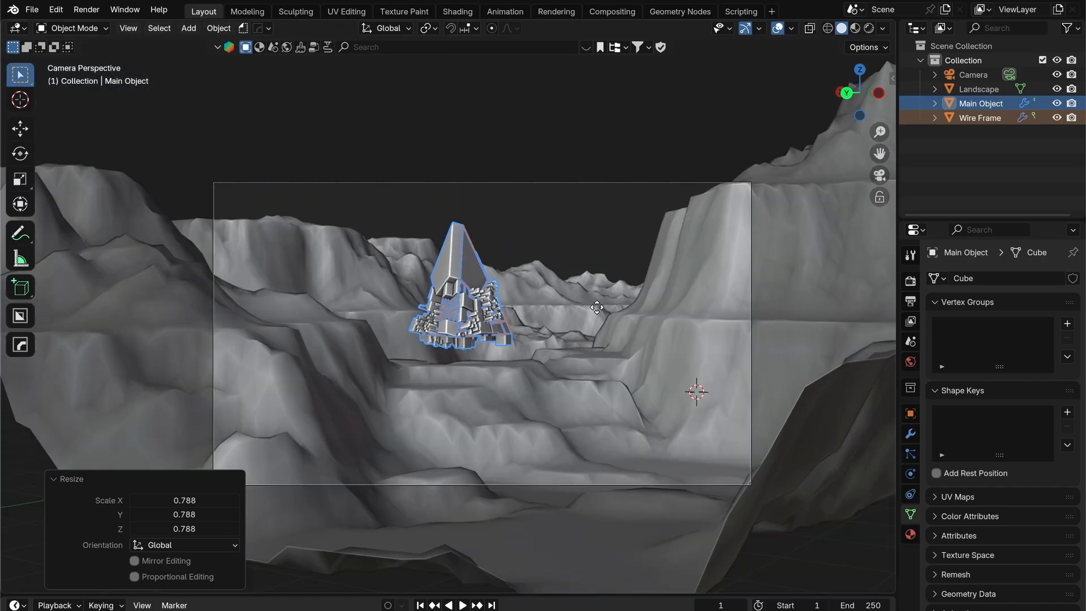
{"action": "key", "text": "g"}
{"action": "key", "text": "z"}
{"action": "left_click", "coordinate": [601, 298]}
{"action": "key", "text": "r"}
{"action": "key", "text": "r"}
{"action": "left_click", "coordinate": [606, 297]}
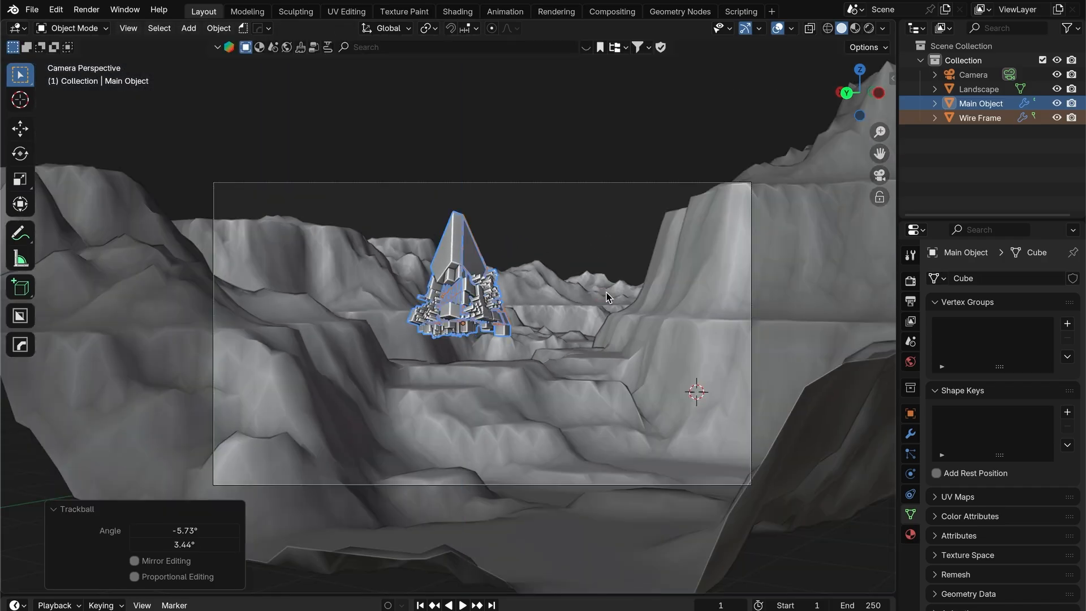
- Set the camera's Passepartout opacity to 1.000 so everything outside the frame is black
{"action": "left_click", "coordinate": [973, 75]}
{"action": "left_click", "coordinate": [984, 538]}
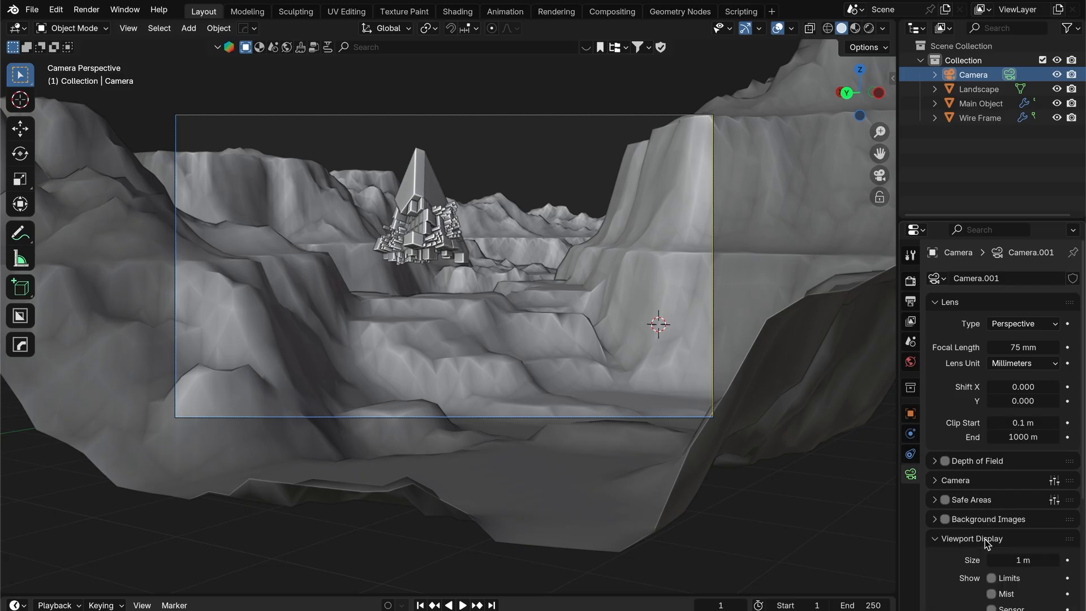
{"action": "scroll", "coordinate": [987, 542], "scroll_direction": "down", "scroll_amount": 5}
{"action": "left_click_drag", "start_coordinate": [1018, 530], "coordinate": [1061, 530]}
{"action": "middle_click_drag", "start_coordinate": [563, 385], "coordinate": [566, 415], "text": "shift"}
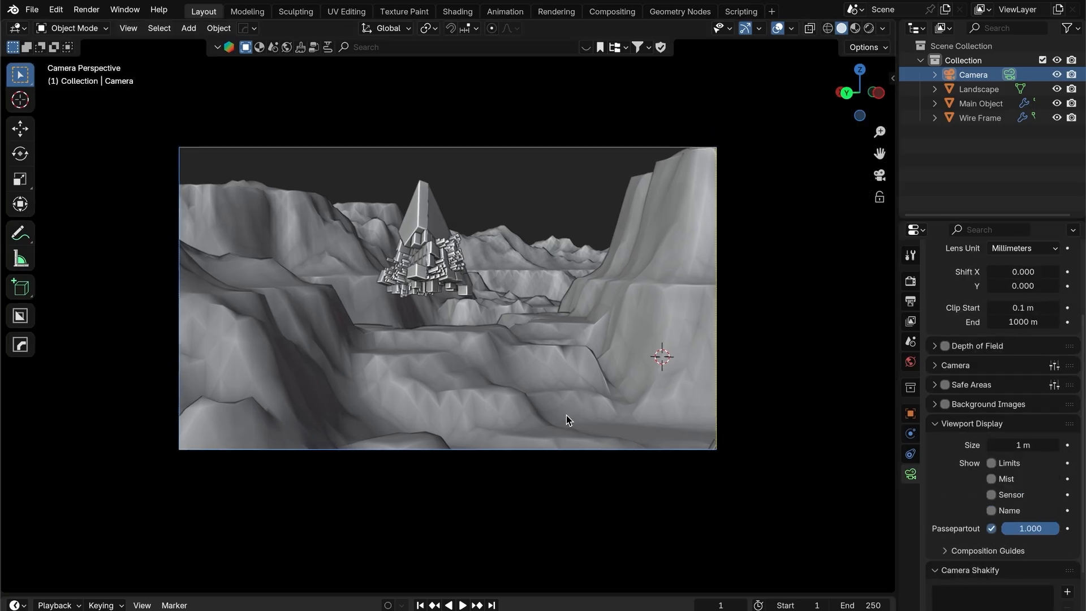
{"action": "scroll", "coordinate": [847, 497], "scroll_direction": "up", "scroll_amount": 2}
{"action": "mouse_move", "coordinate": [1043, 533]}
{"action": "left_mouse_down"}
{"action": "mouse_move", "coordinate": [993, 532]}
{"action": "mouse_move", "coordinate": [1059, 532]}
{"action": "left_mouse_up"}
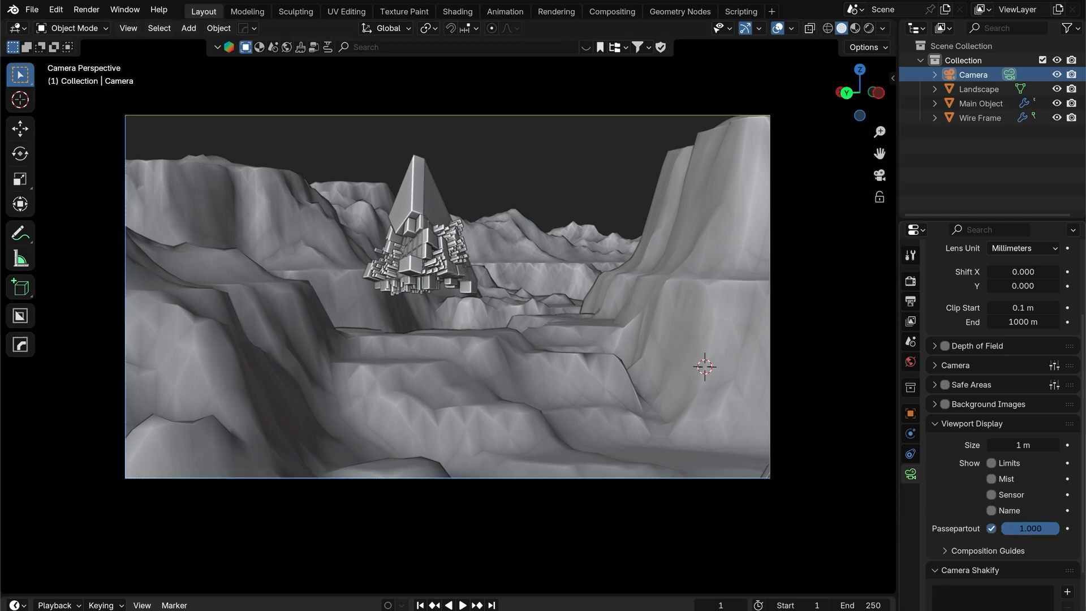
{"action": "middle_click_drag", "start_coordinate": [501, 253], "coordinate": [494, 257]}
{"action": "scroll", "coordinate": [494, 257], "scroll_direction": "down", "scroll_amount": 8}
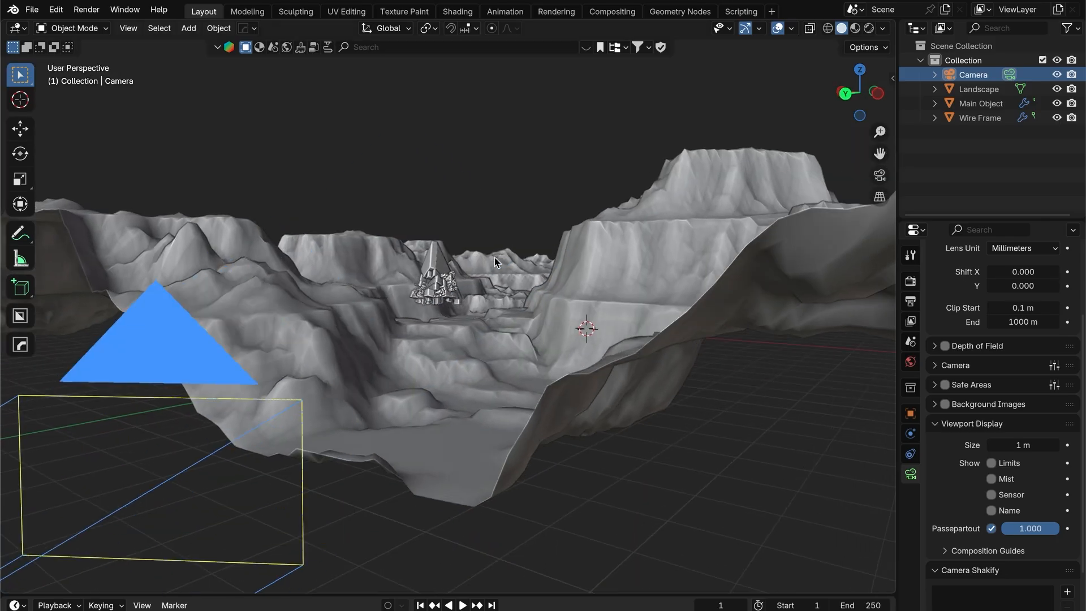
{"action": "left_click", "coordinate": [880, 176]}
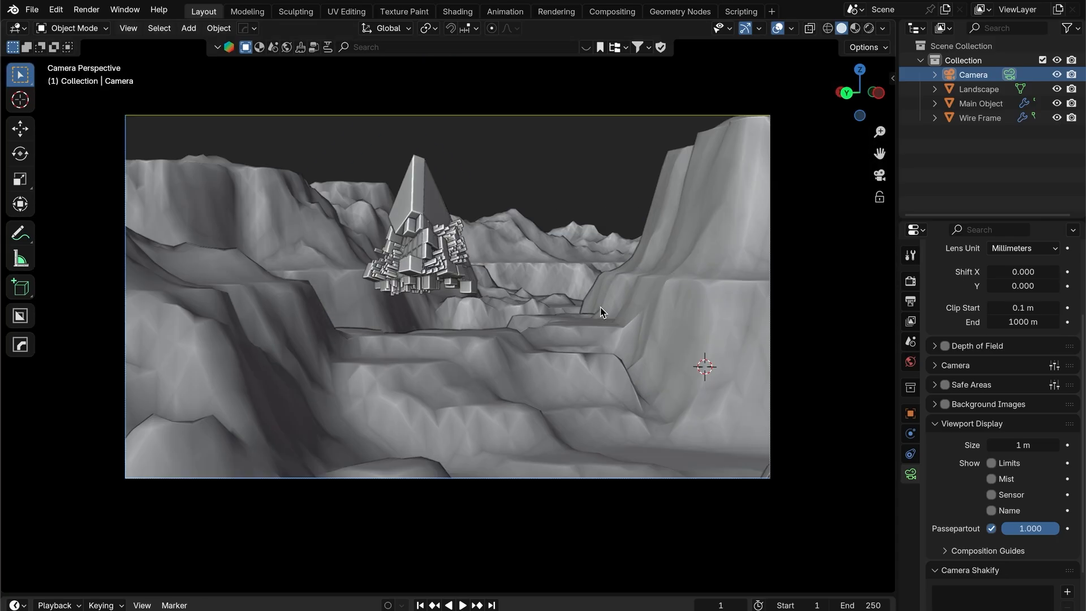
{"action": "key", "text": "KP_0"}
{"action": "left_click", "coordinate": [883, 172]}
- Add a Subdivision Surface modifier to the landscape and apply it to smooth the terrain
{"action": "left_click", "coordinate": [489, 220]}
{"action": "left_click", "coordinate": [910, 434]}
{"action": "left_click", "coordinate": [969, 279]}
{"action": "type", "text": "sub"}
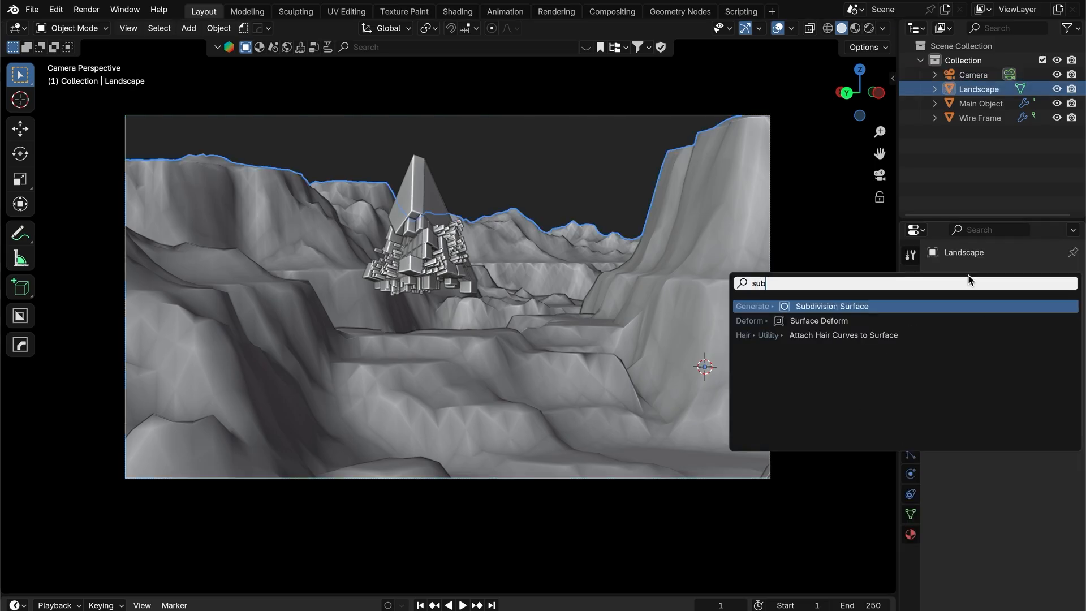
{"action": "key", "text": "Return"}
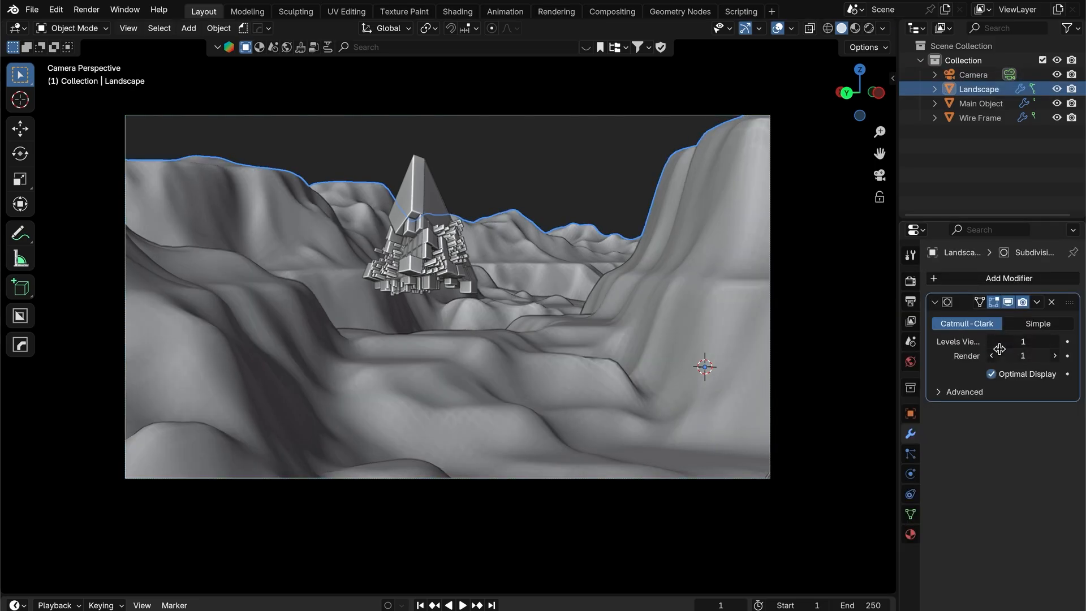
{"action": "left_click", "coordinate": [1037, 302]}
{"action": "left_click", "coordinate": [1019, 318]}
- Add a plane mesh at the world origin
{"action": "key", "text": "shift+a"}
{"action": "mouse_move", "coordinate": [558, 227]}
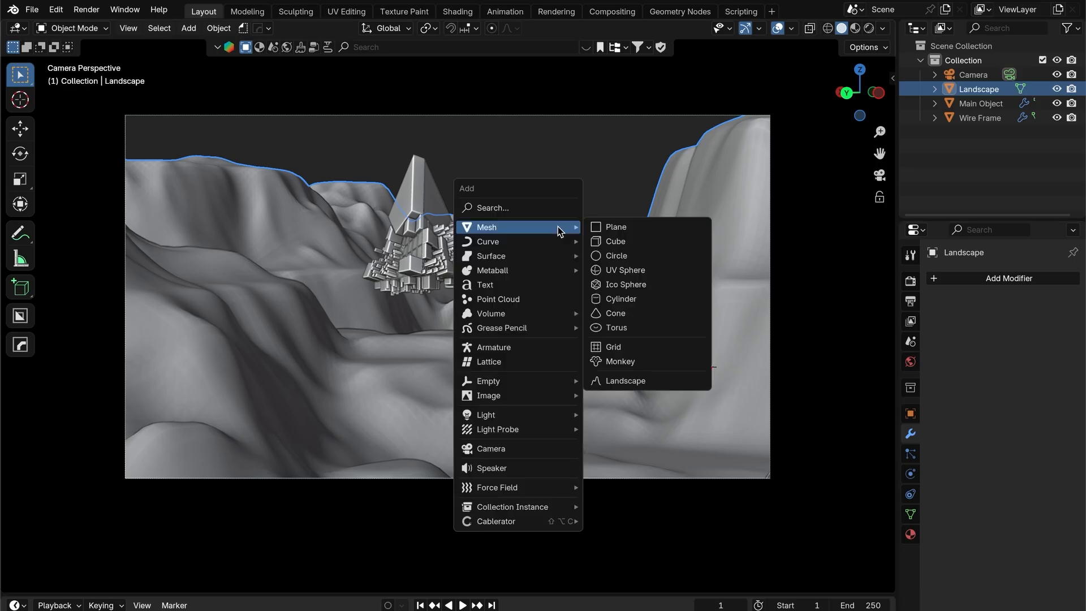
{"action": "left_click", "coordinate": [616, 229]}
{"action": "key", "text": "KP_0"}
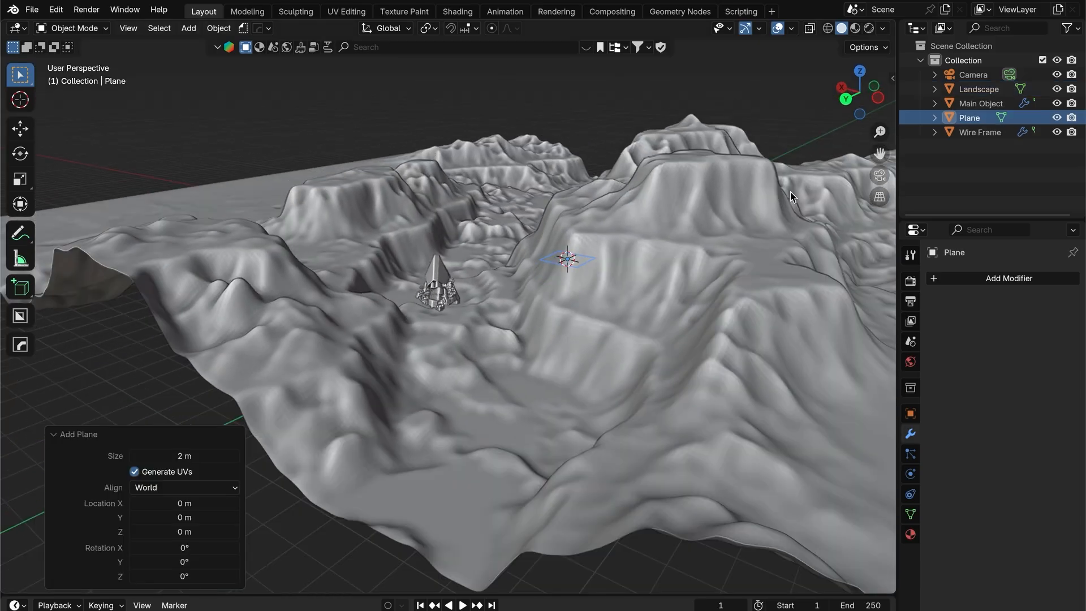
- Scale the plane up and move it about -6.12 m in X and 15.61 m in Y, over the canyon near the camera
{"action": "left_click", "coordinate": [857, 70]}
{"action": "key", "text": "s"}
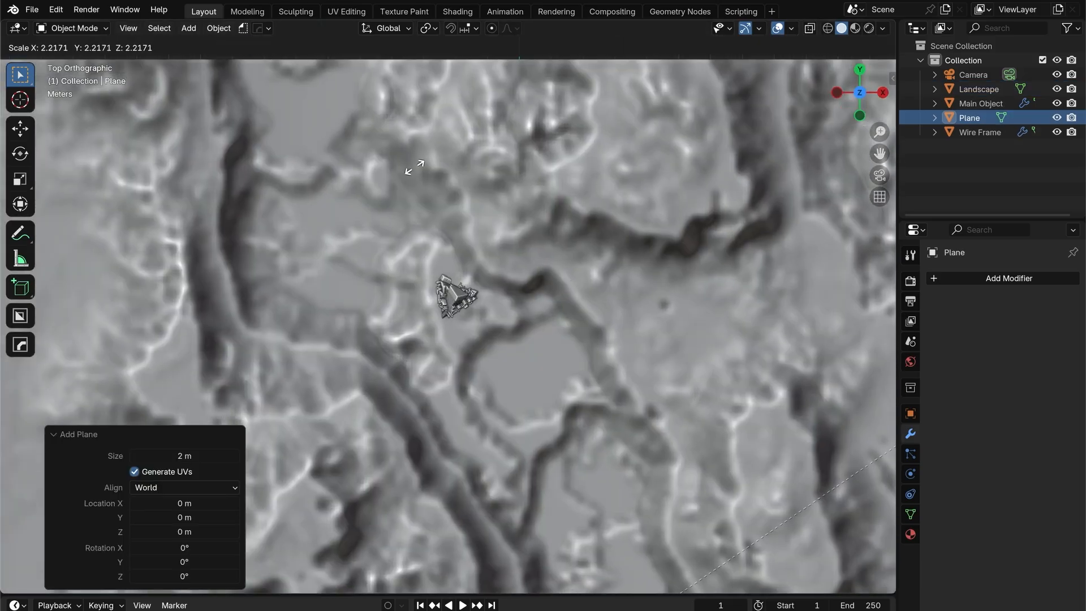
{"action": "right_click", "coordinate": [413, 170]}
{"action": "scroll", "coordinate": [402, 226], "scroll_direction": "down", "scroll_amount": 6}
{"action": "middle_click_drag", "start_coordinate": [401, 267], "coordinate": [410, 210], "text": "shift"}
{"action": "key", "text": "s"}
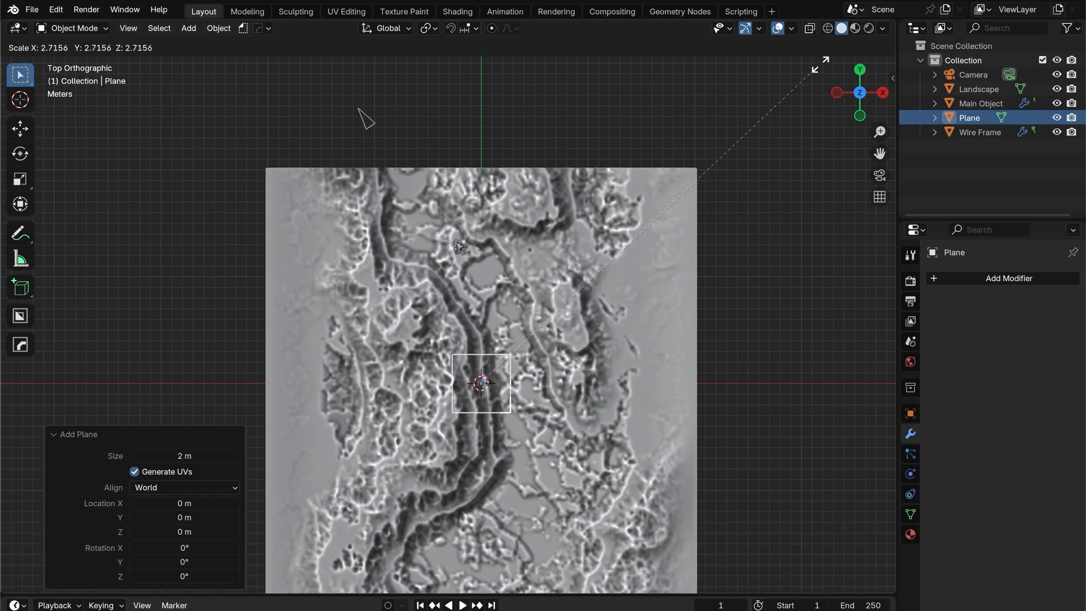
{"action": "key", "text": "Return"}
{"action": "key", "text": "g"}
{"action": "left_click", "coordinate": [494, 211]}
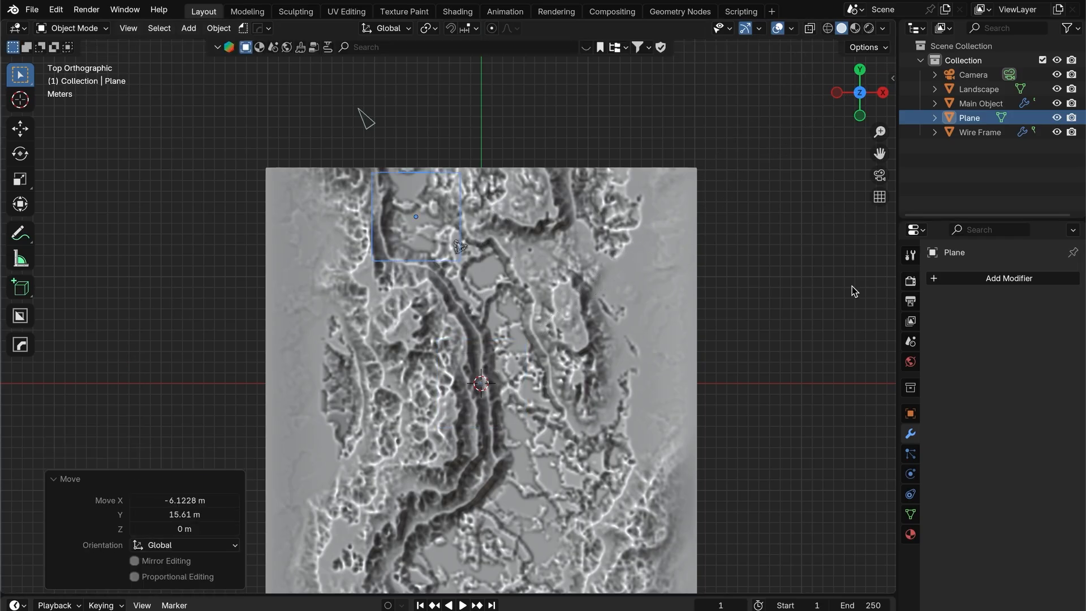
- Adjust the plane's height along Z in the camera view so it forms a flat surface across the foreground canyon floor
{"action": "left_click", "coordinate": [880, 175]}
{"action": "scroll", "coordinate": [656, 379], "scroll_direction": "down", "scroll_amount": 2}
{"action": "key", "text": "g"}
{"action": "key", "text": "z"}
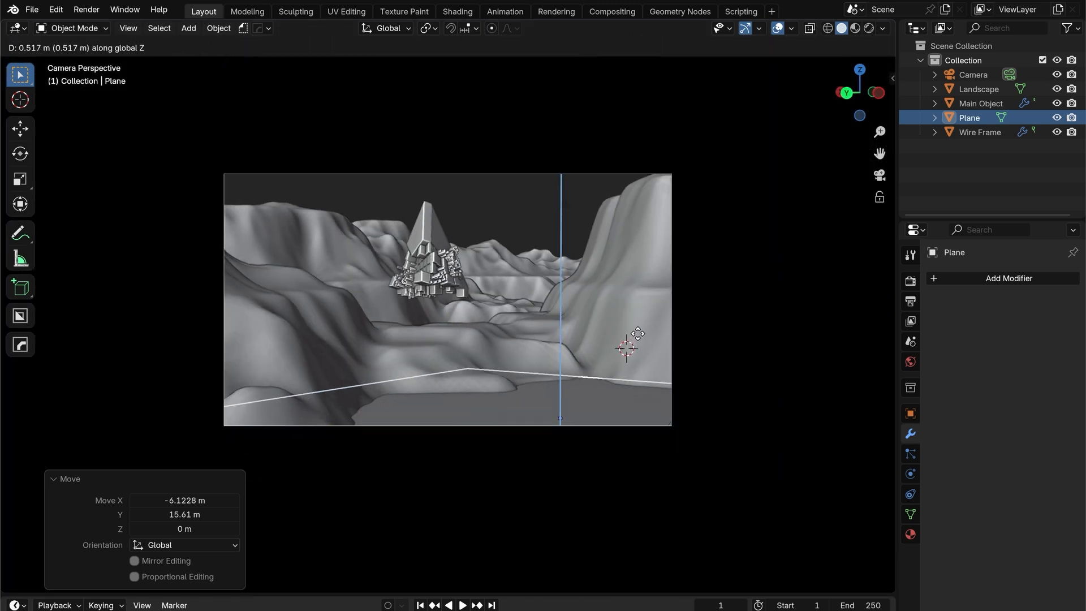
{"action": "left_click", "coordinate": [639, 341]}
{"action": "key", "text": "g"}
{"action": "key", "text": "z"}
{"action": "left_click", "coordinate": [605, 358]}
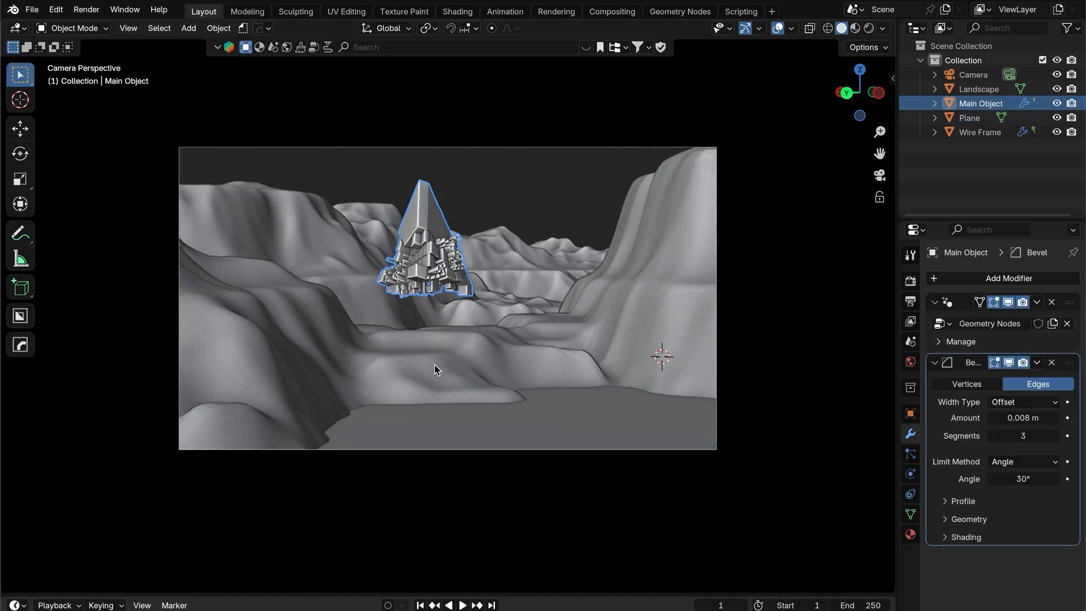
- Switch to the Shading workspace and set the render engine to Cycles with GPU Compute and the Experimental feature set
{"action": "scroll", "coordinate": [435, 365], "scroll_direction": "up", "scroll_amount": 2}
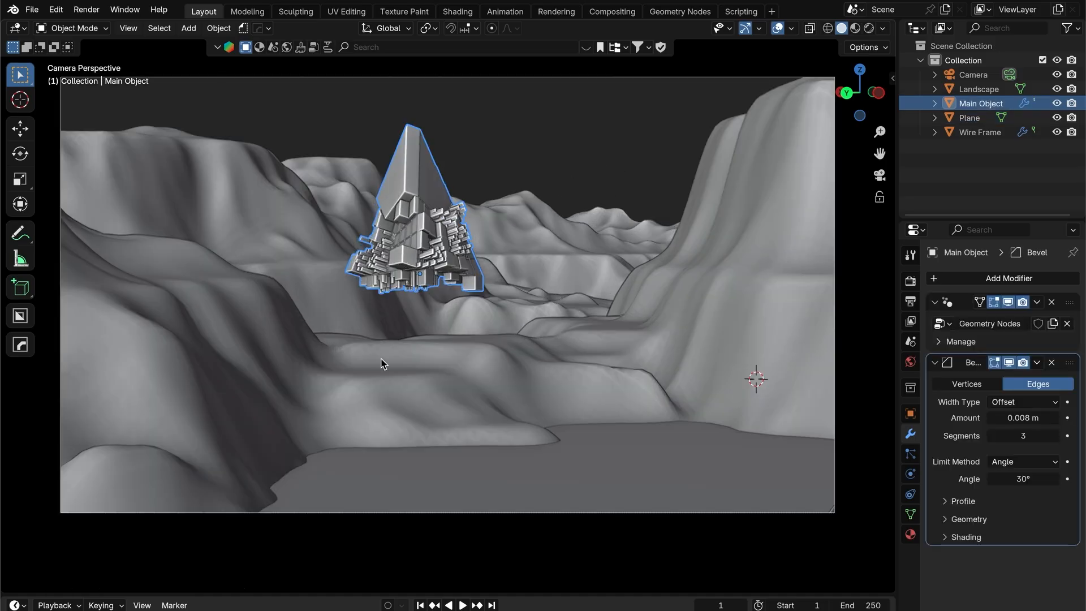
{"action": "left_click", "coordinate": [458, 12]}
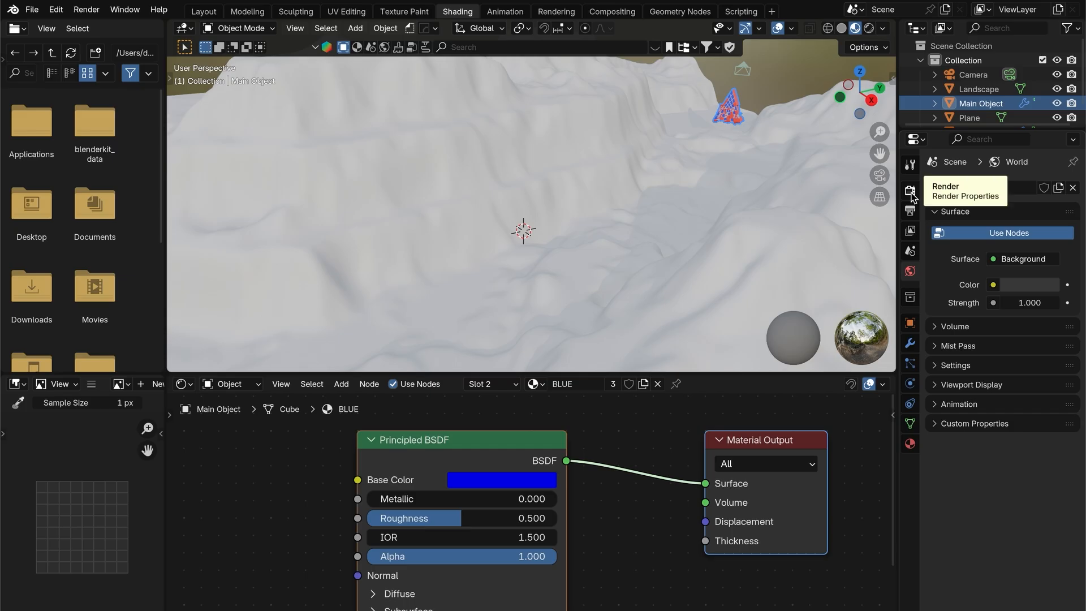
{"action": "left_click", "coordinate": [910, 190]}
{"action": "left_click", "coordinate": [1006, 189]}
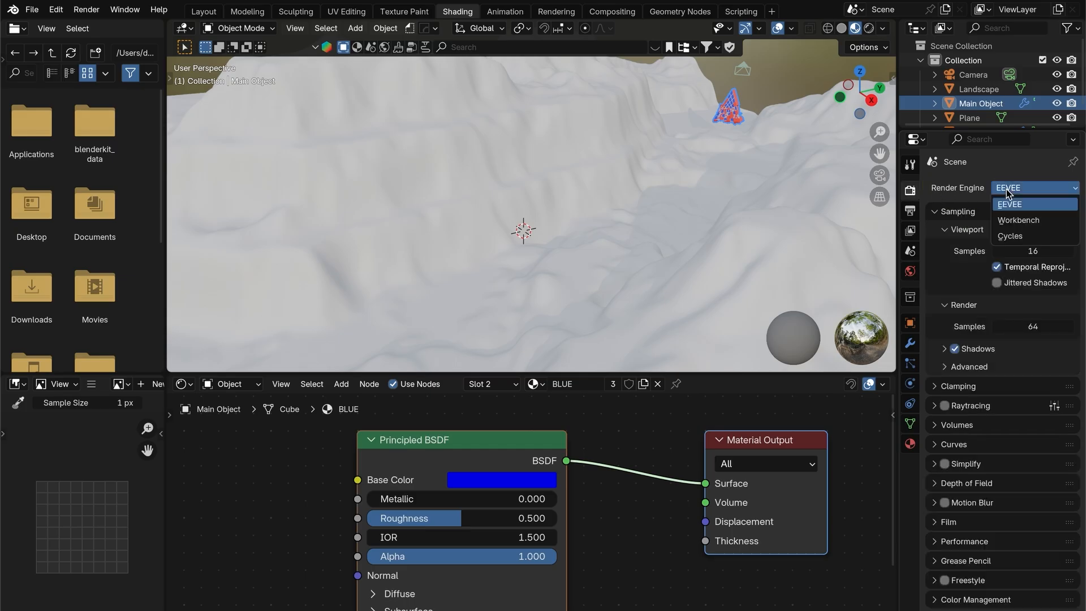
{"action": "left_click", "coordinate": [1012, 232]}
{"action": "left_click", "coordinate": [1016, 224]}
{"action": "left_click", "coordinate": [1019, 256]}
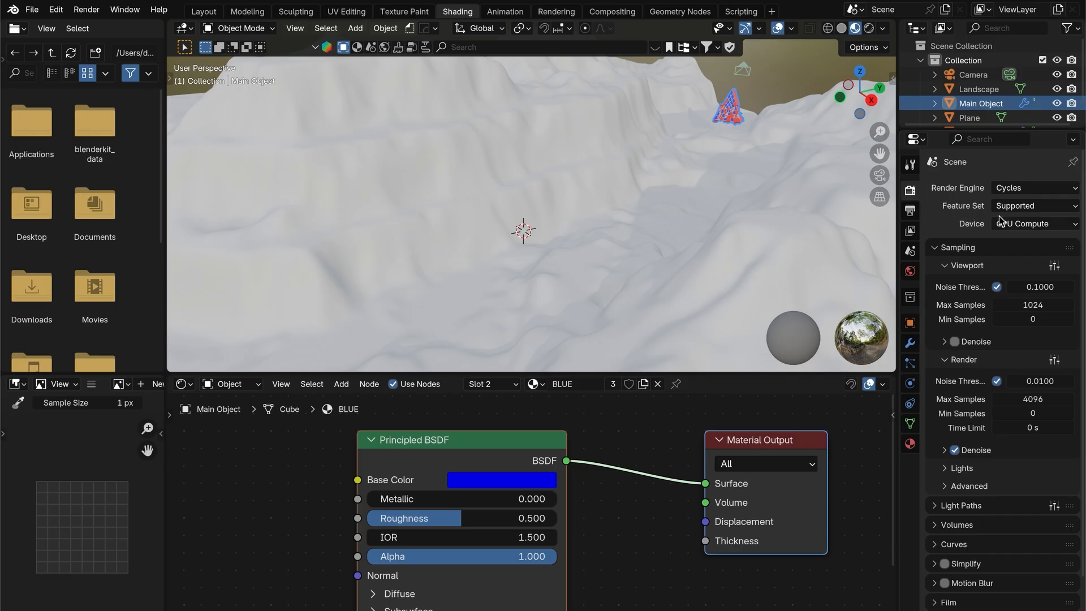
{"action": "left_click", "coordinate": [1015, 208]}
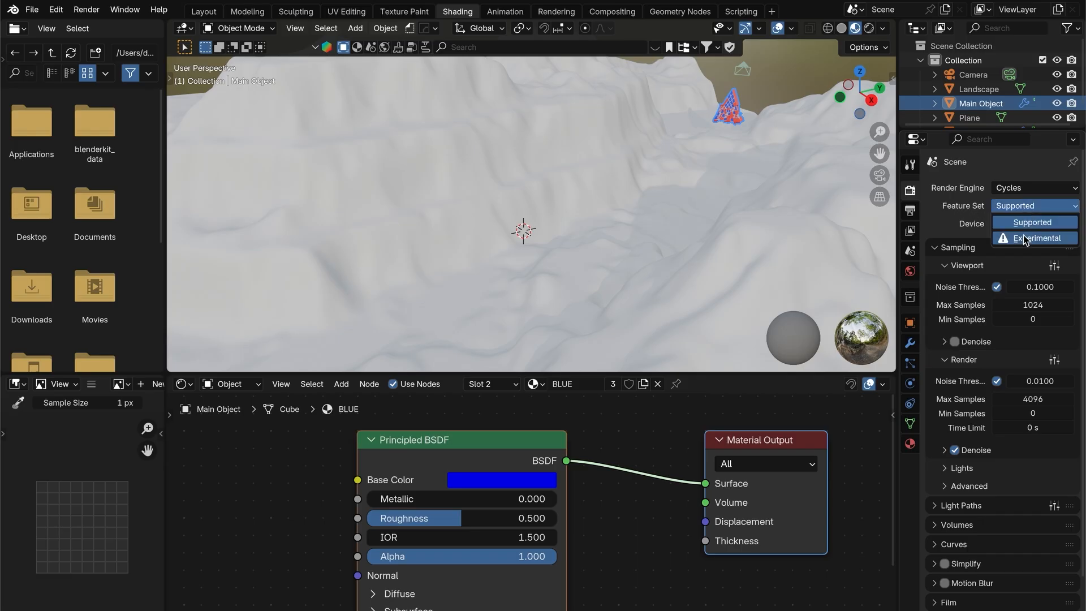
{"action": "left_click", "coordinate": [1026, 235]}
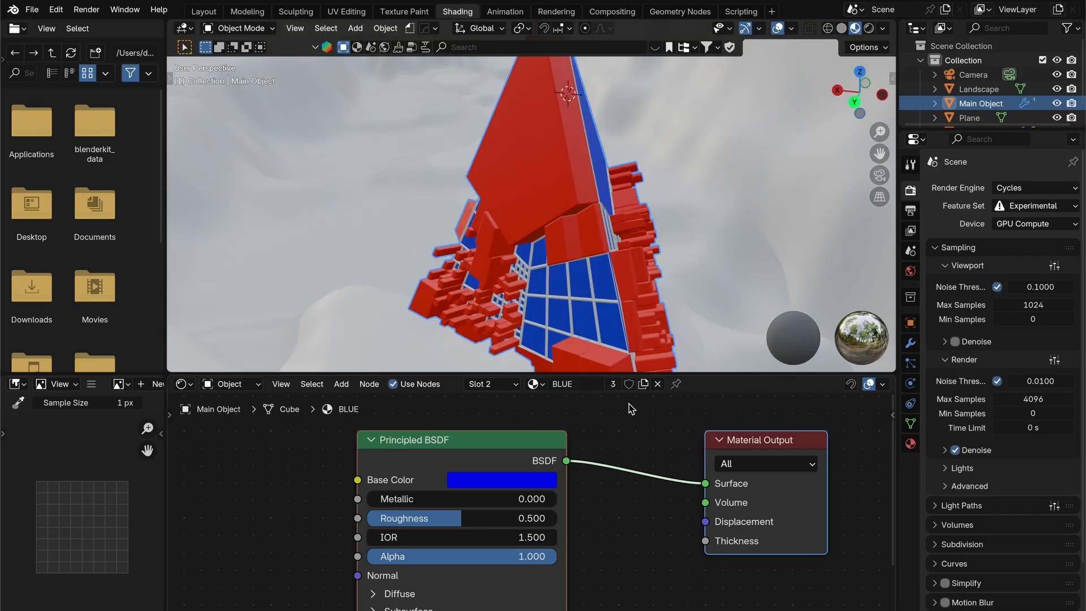
- Rename the pyramid's BLUE material to GLOW and set its emission strength to 40
{"action": "left_click", "coordinate": [590, 389]}
{"action": "type", "text": "GLOW"}
{"action": "key", "text": "Return"}
{"action": "middle_click_drag", "start_coordinate": [462, 528], "coordinate": [476, 458]}
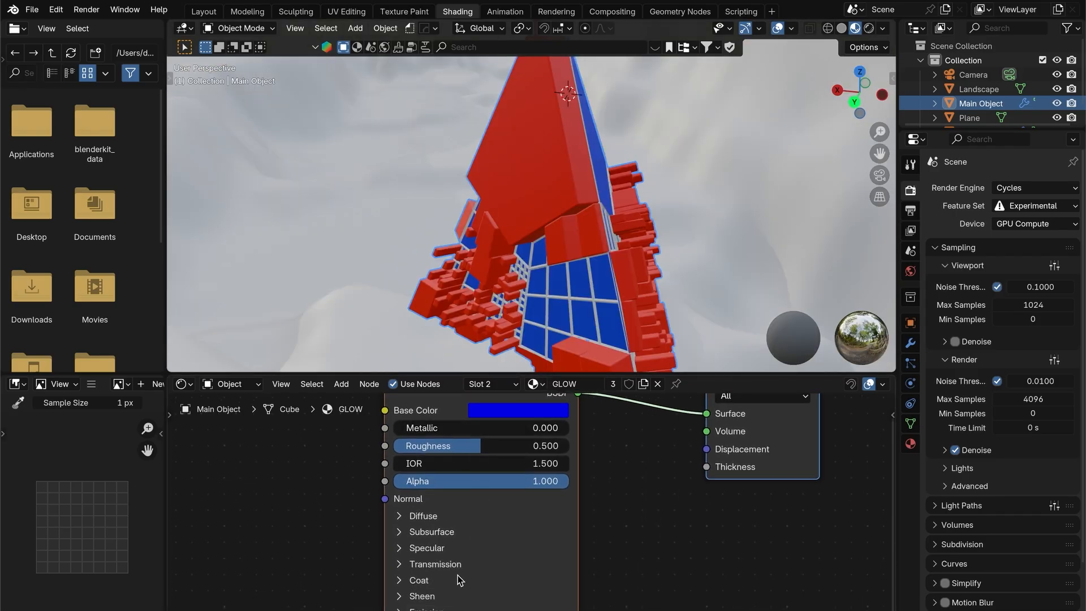
{"action": "middle_click_drag", "start_coordinate": [606, 541], "coordinate": [598, 438]}
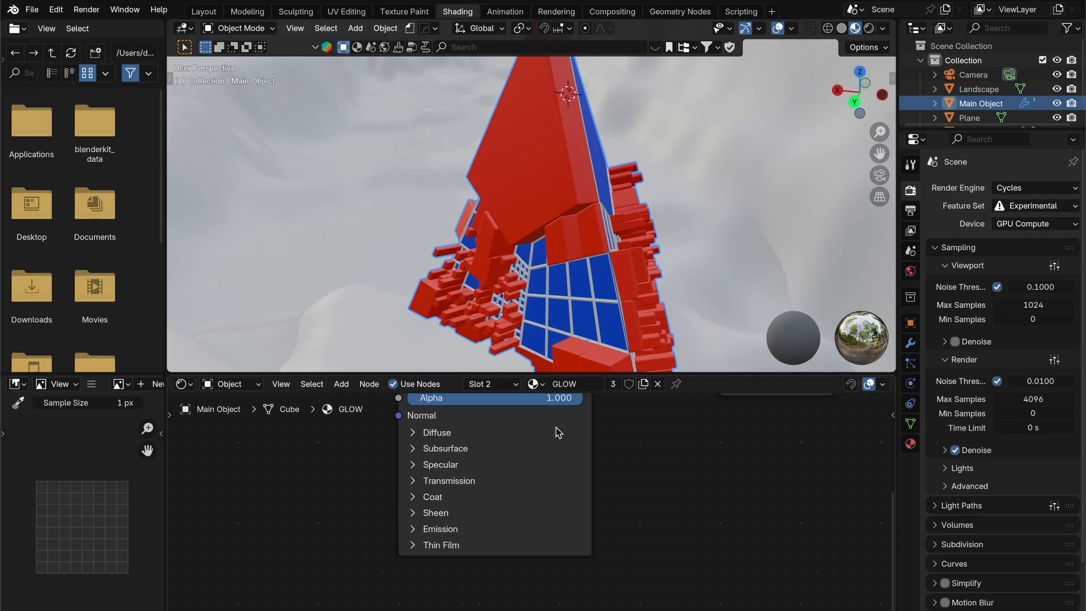
{"action": "left_click", "coordinate": [456, 532]}
{"action": "left_click", "coordinate": [474, 565]}
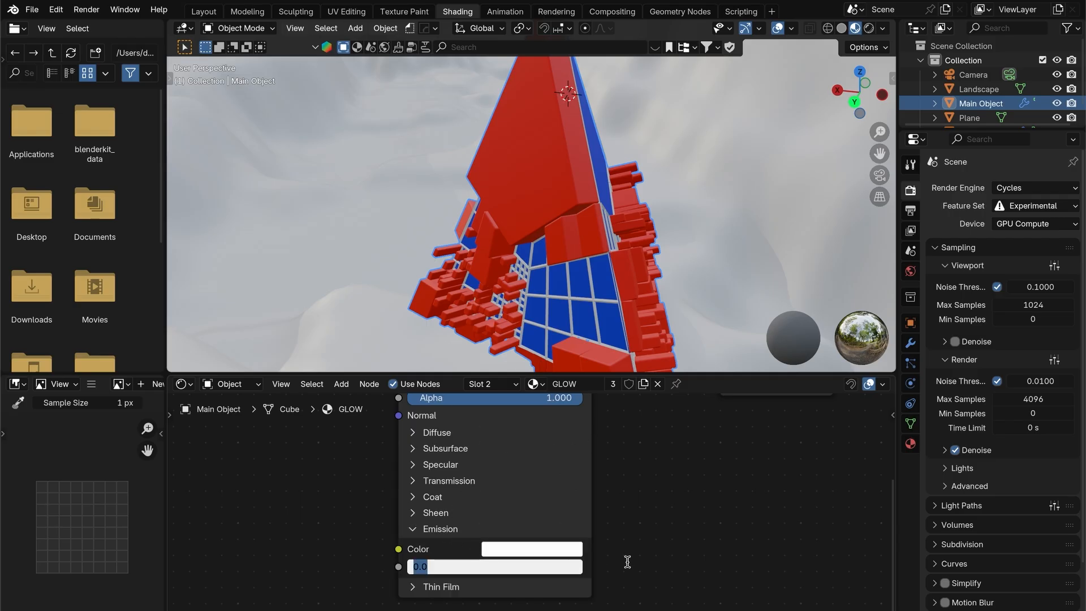
{"action": "type", "text": "40"}
{"action": "key", "text": "Return"}
{"action": "key", "text": "Home"}
- Choose the RED material for the pyramid's second slot and rename it METAL
{"action": "left_click", "coordinate": [532, 388]}
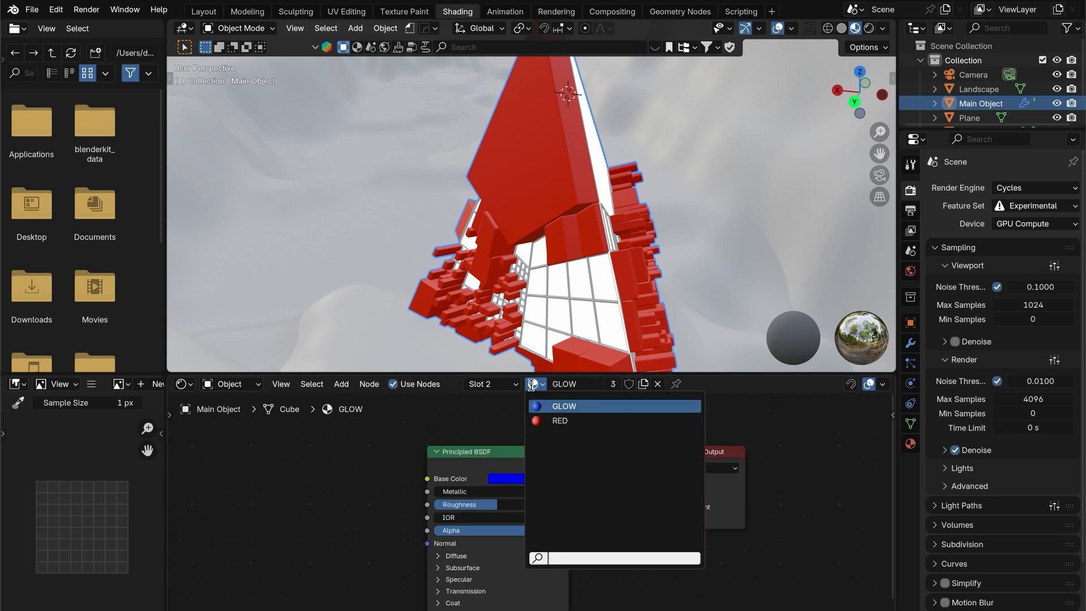
{"action": "left_click", "coordinate": [560, 423]}
{"action": "double_click", "coordinate": [562, 386]}
{"action": "type", "text": "ME"}
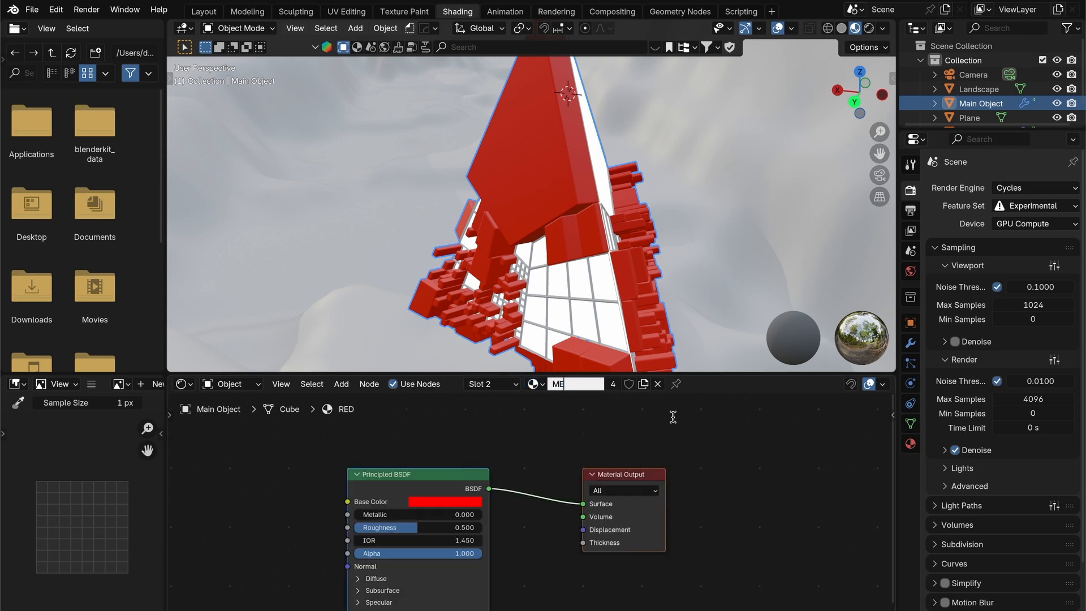
{"action": "key", "text": "Return"}
- Replace the METAL material's Principled BSDF with a Metallic BSDF connected to the Material Output surface
{"action": "left_click", "coordinate": [439, 484]}
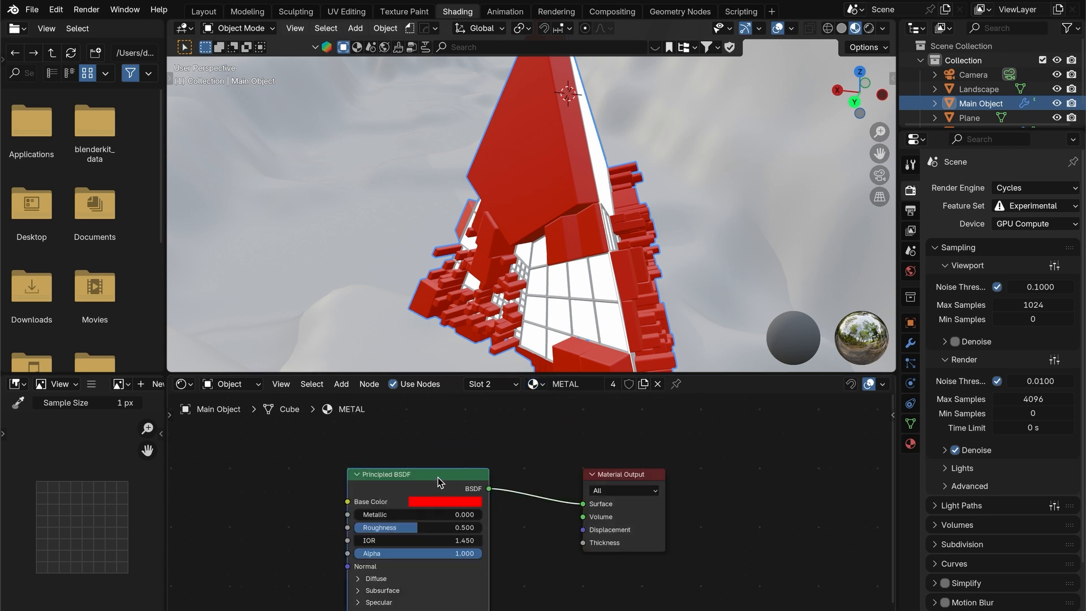
{"action": "key", "text": "x"}
{"action": "key", "text": "shift+a"}
{"action": "mouse_move", "coordinate": [444, 481]}
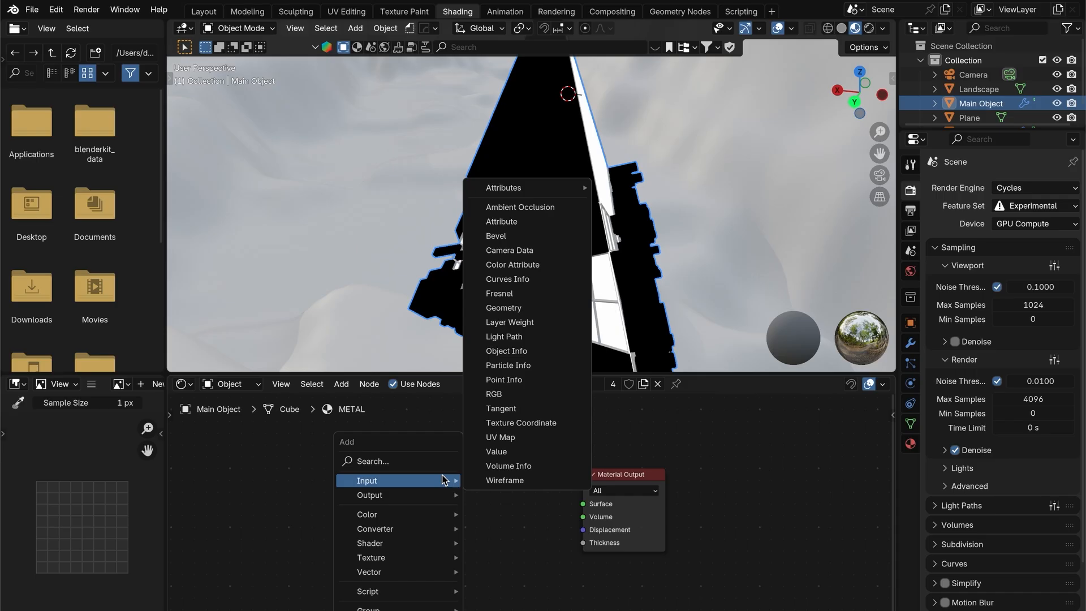
{"action": "type", "text": "METAL"}
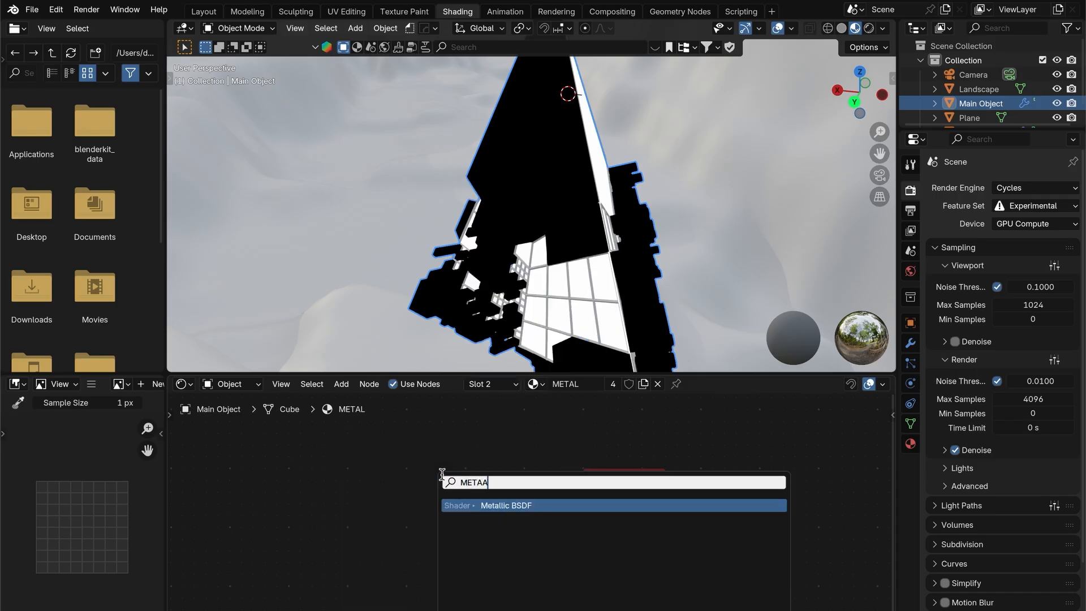
{"action": "key", "text": "Return"}
{"action": "left_click", "coordinate": [398, 465]}
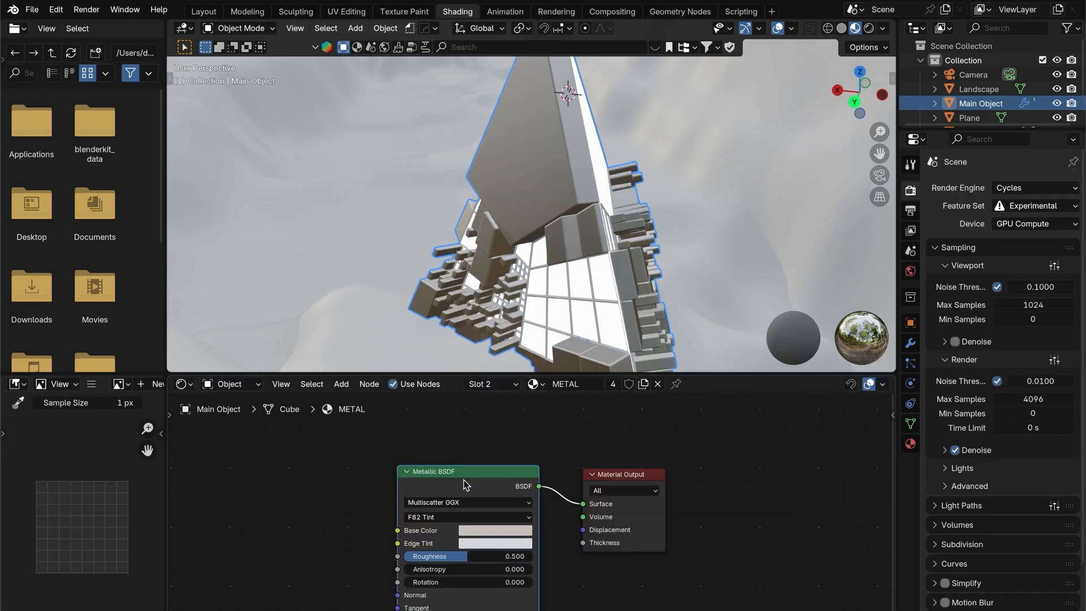
- Darken the Metallic BSDF's base color to about #2E2D2C and its edge tint to about #BABEC3
{"action": "left_click", "coordinate": [526, 531]}
{"action": "left_click_drag", "start_coordinate": [560, 384], "coordinate": [568, 421]}
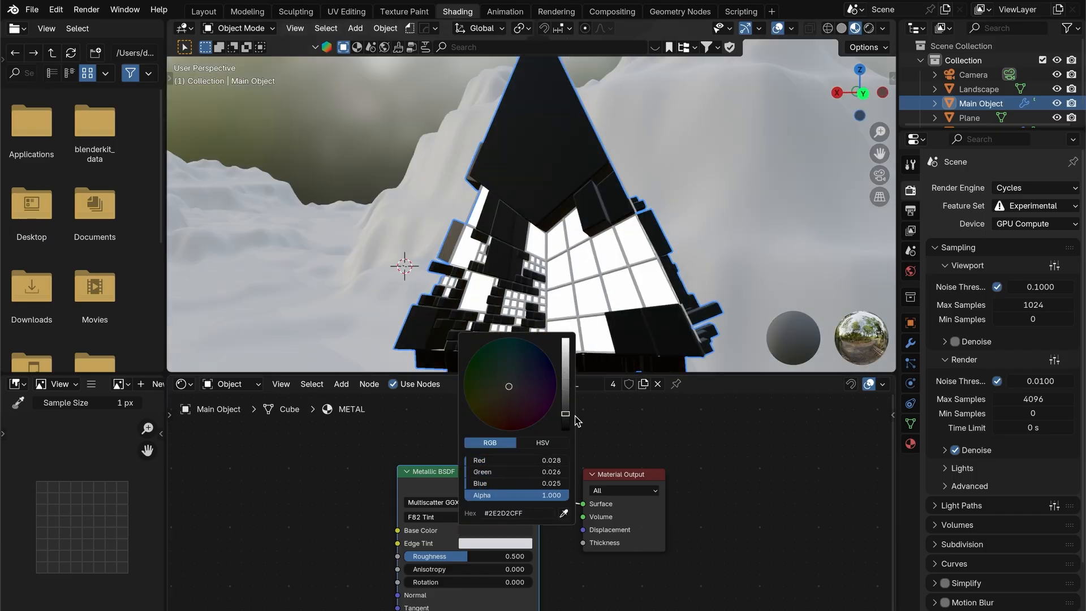
{"action": "left_click", "coordinate": [504, 543]}
{"action": "left_click_drag", "start_coordinate": [565, 361], "coordinate": [566, 373]}
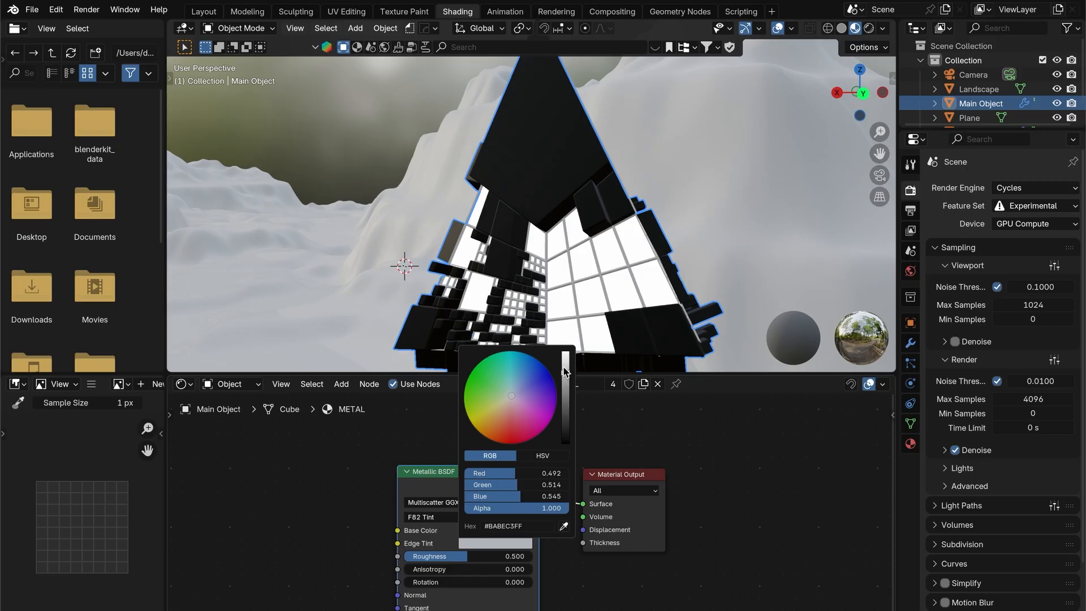
- Add a Noise Texture node ahead of the Metallic BSDF in the METAL material
{"action": "middle_click_drag", "start_coordinate": [361, 465], "coordinate": [398, 469]}
{"action": "middle_click_drag", "start_coordinate": [567, 153], "coordinate": [524, 134]}
{"action": "scroll", "coordinate": [524, 134], "scroll_direction": "down", "scroll_amount": 3}
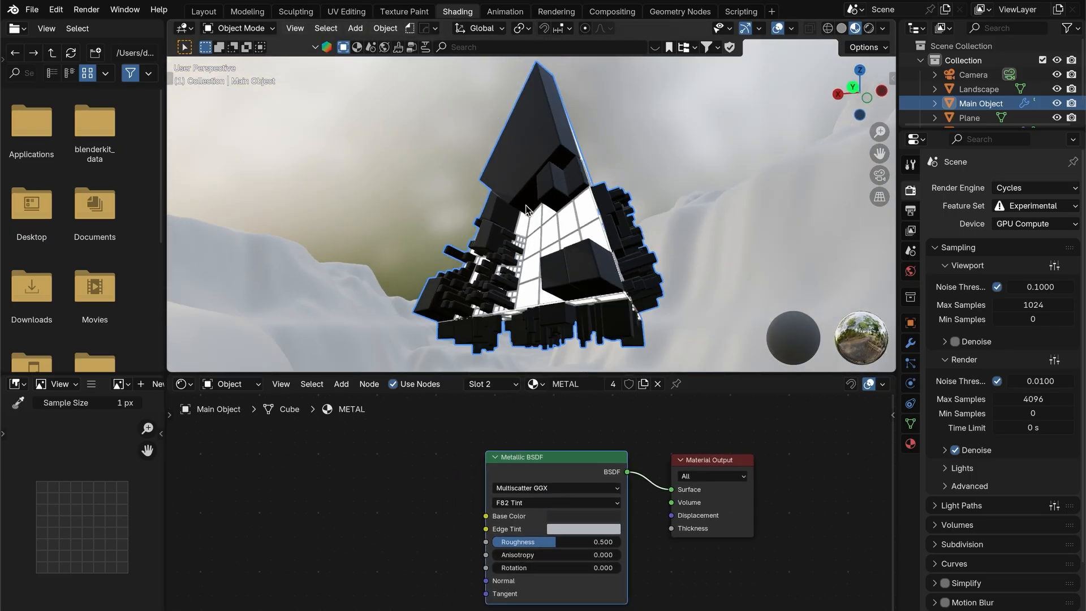
{"action": "key", "text": "shift+a"}
{"action": "type", "text": "noise"}
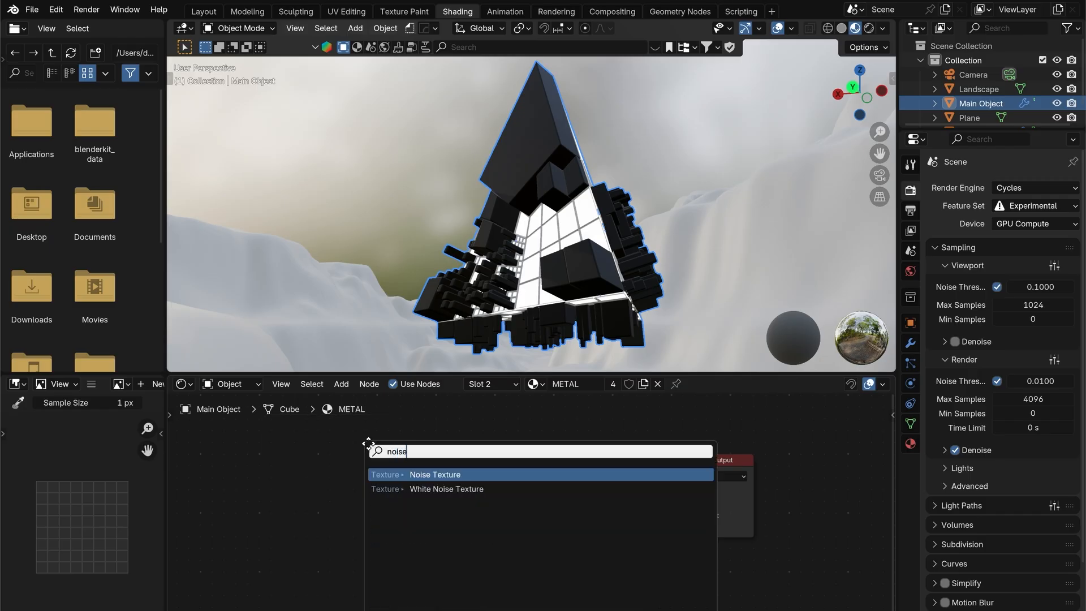
{"action": "key", "text": "Return"}
{"action": "left_click", "coordinate": [398, 450]}
- Add a Mapping node in front of the Noise Texture node
{"action": "key", "text": "shift+a"}
{"action": "mouse_move", "coordinate": [343, 495]}
{"action": "type", "text": "ma"}
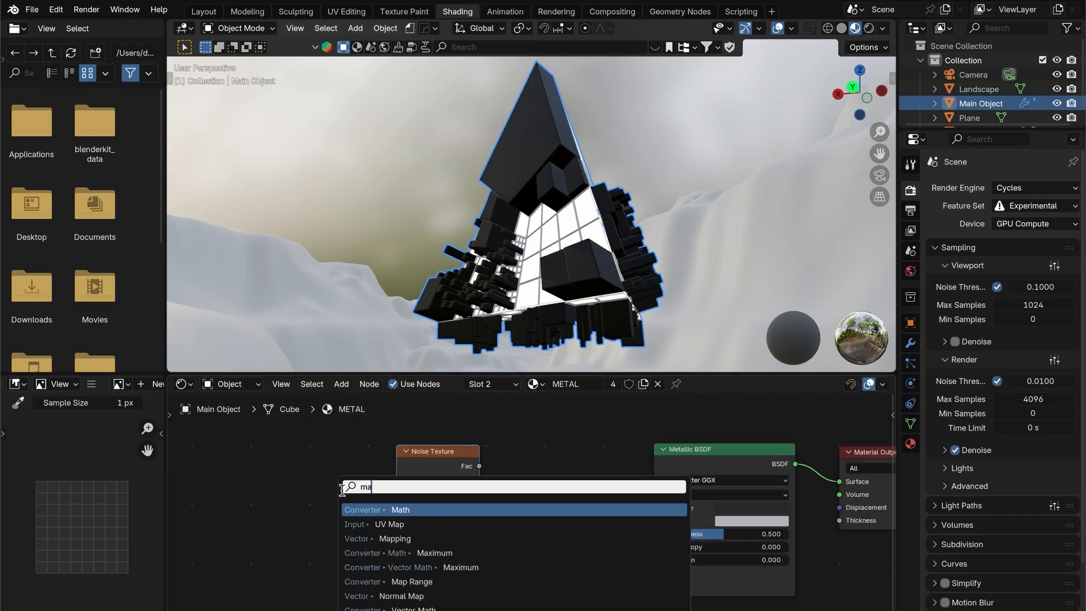
{"action": "type", "text": "pp"}
{"action": "key", "text": "Return"}
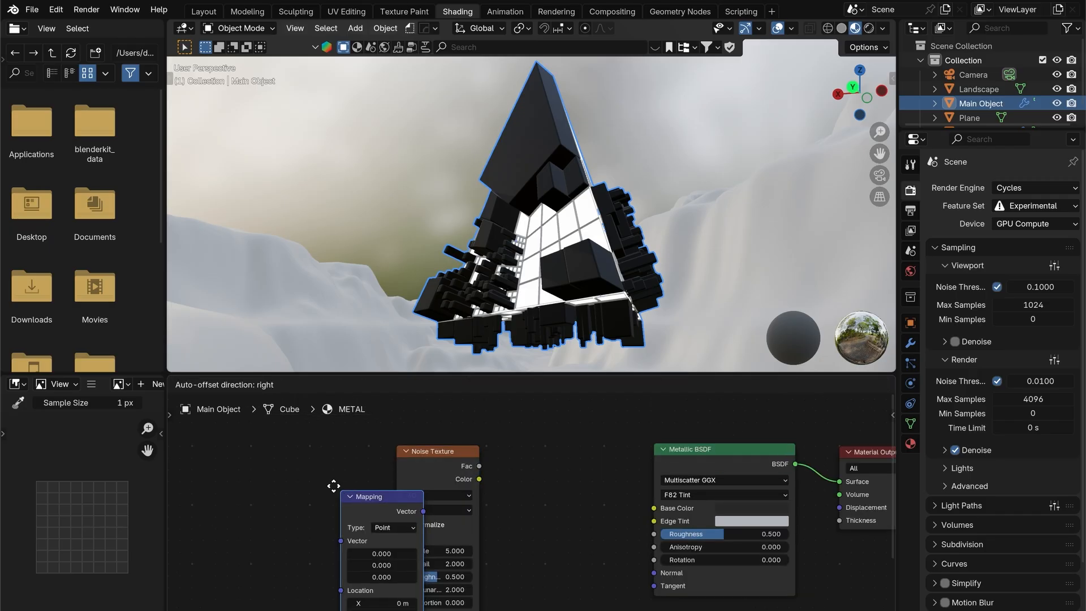
{"action": "left_click", "coordinate": [309, 455]}
- Add a Texture Coordinate node and link its Object output through Mapping into the Noise Texture's vector input
{"action": "key", "text": "shift+a"}
{"action": "type", "text": "texture co"}
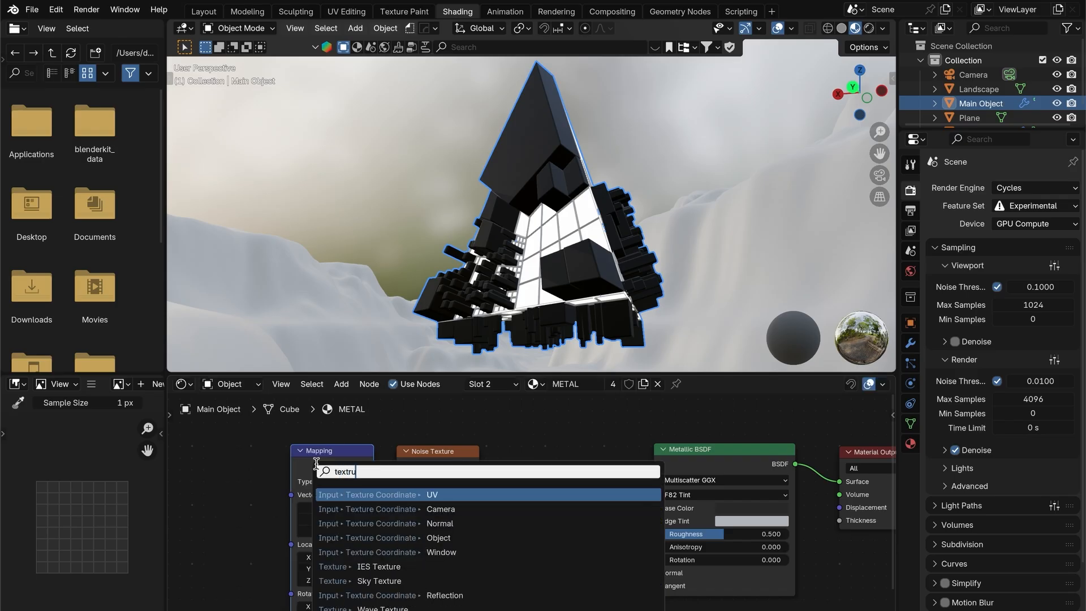
{"action": "key", "text": "Return"}
{"action": "left_click", "coordinate": [277, 521]}
{"action": "left_click_drag", "start_coordinate": [272, 514], "coordinate": [292, 495]}
{"action": "left_click_drag", "start_coordinate": [375, 466], "coordinate": [397, 538]}
- Preview the noise Fac output directly on the material surface and set the noise scale to 4.4
{"action": "left_click_drag", "start_coordinate": [480, 465], "coordinate": [721, 556]}
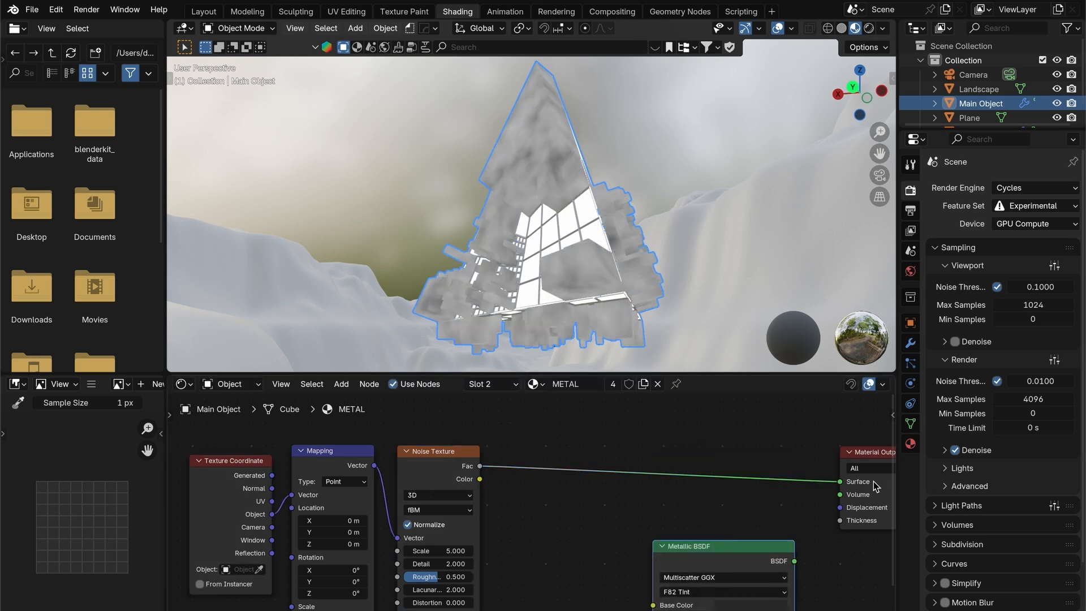
{"action": "double_click", "coordinate": [447, 551]}
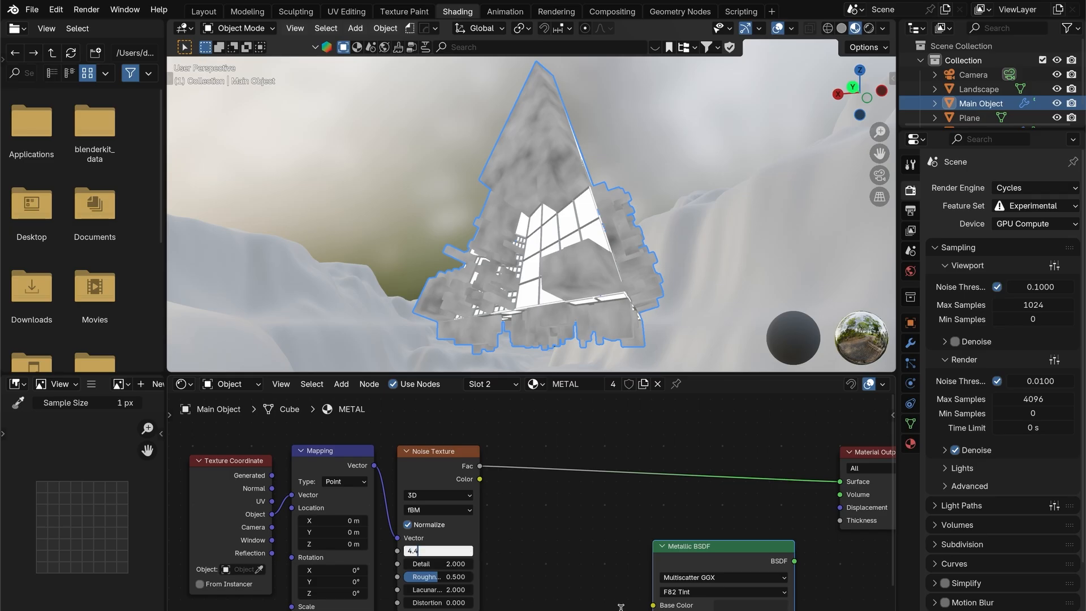
{"action": "key", "text": "Return"}
{"action": "middle_click_drag", "start_coordinate": [626, 153], "coordinate": [642, 168]}
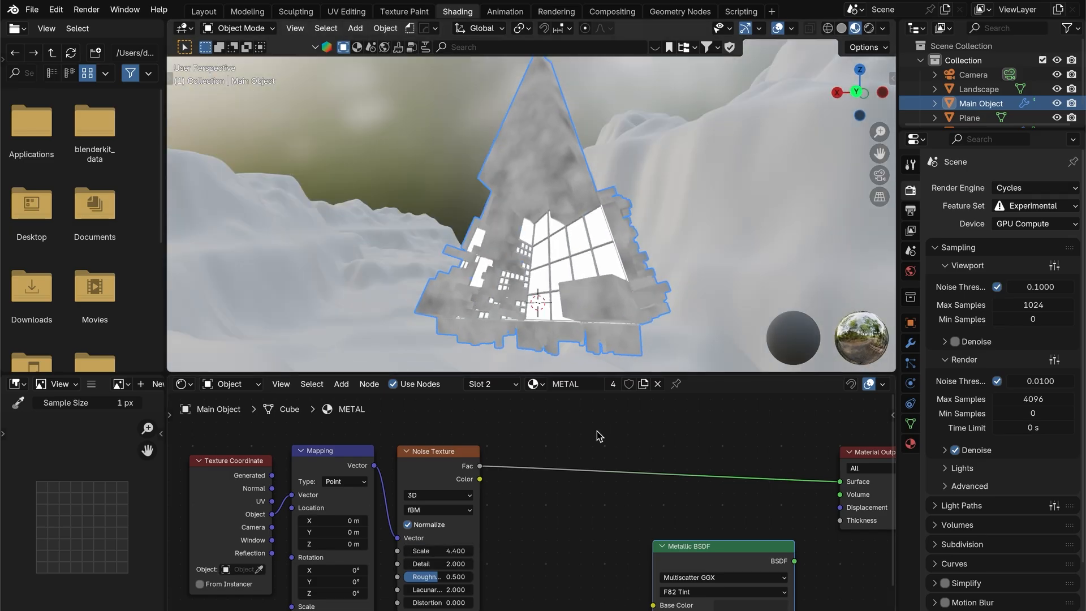
- Reconnect the Metallic BSDF to the surface output and link the noise Fac output to its roughness
{"action": "middle_click_drag", "start_coordinate": [723, 531], "coordinate": [696, 514]}
{"action": "left_click_drag", "start_coordinate": [696, 530], "coordinate": [666, 445]}
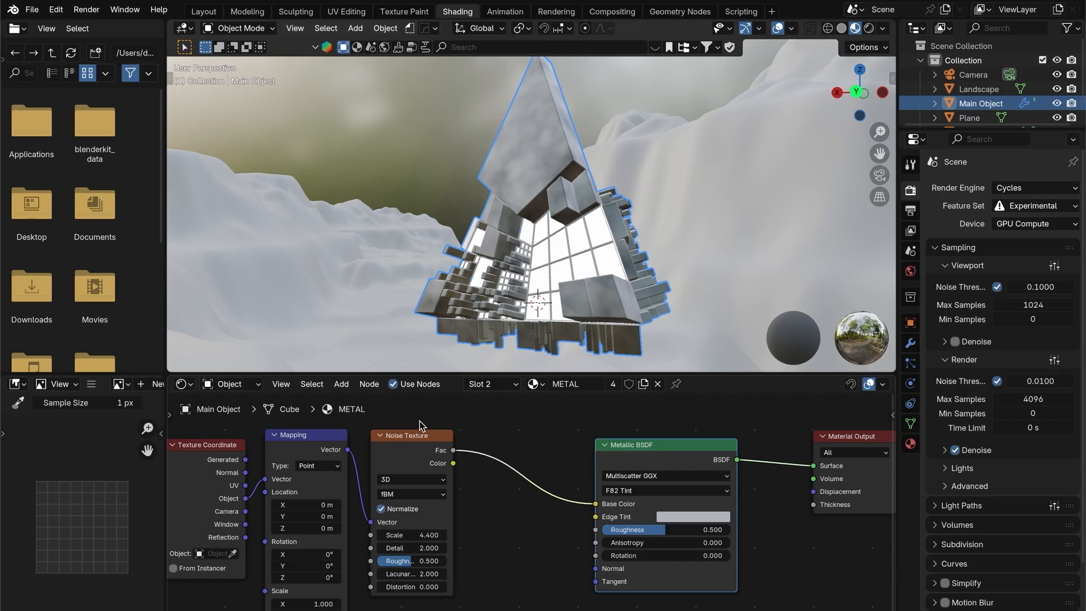
{"action": "left_click_drag", "start_coordinate": [595, 504], "coordinate": [596, 531]}
- Insert a Color Ramp between the noise and the roughness input and move its black stop to about 0.166
{"action": "key", "text": "shift+a"}
{"action": "left_click", "coordinate": [553, 463]}
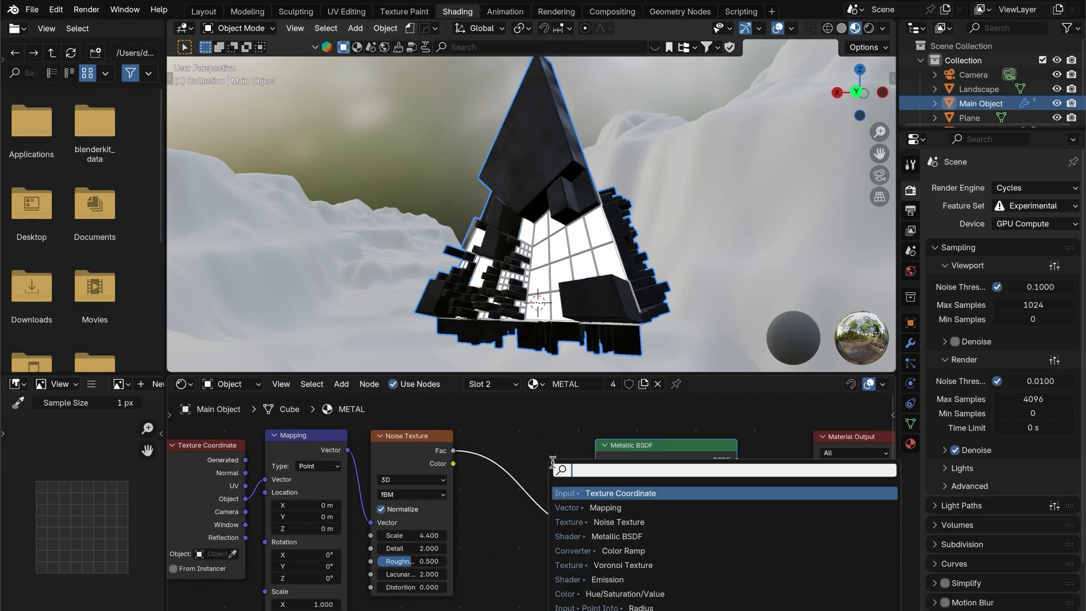
{"action": "type", "text": "col"}
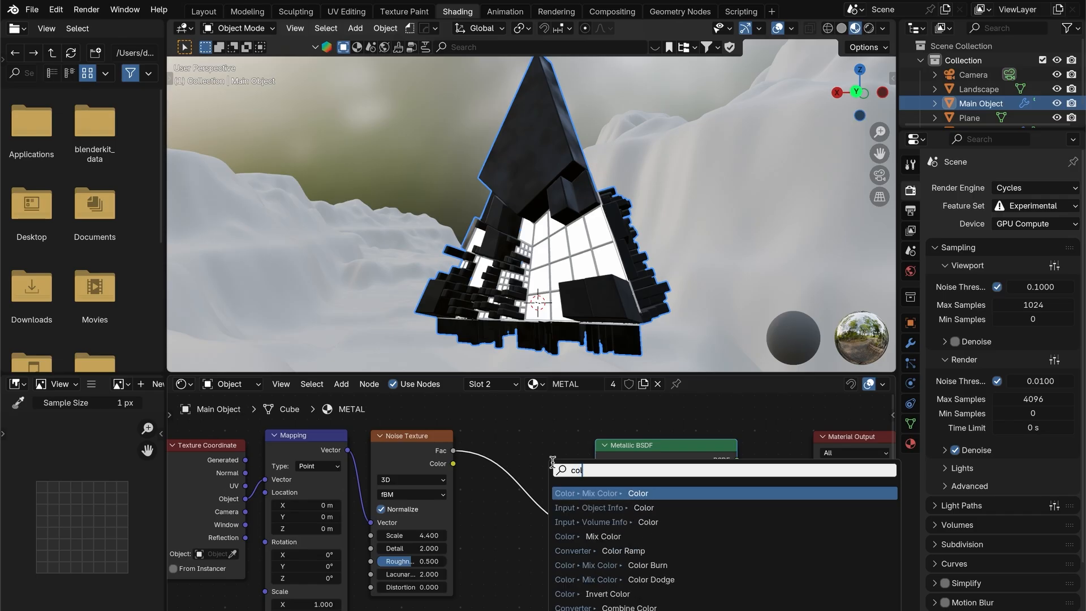
{"action": "type", "text": "or ramp"}
{"action": "key", "text": "Return"}
{"action": "left_click", "coordinate": [495, 530]}
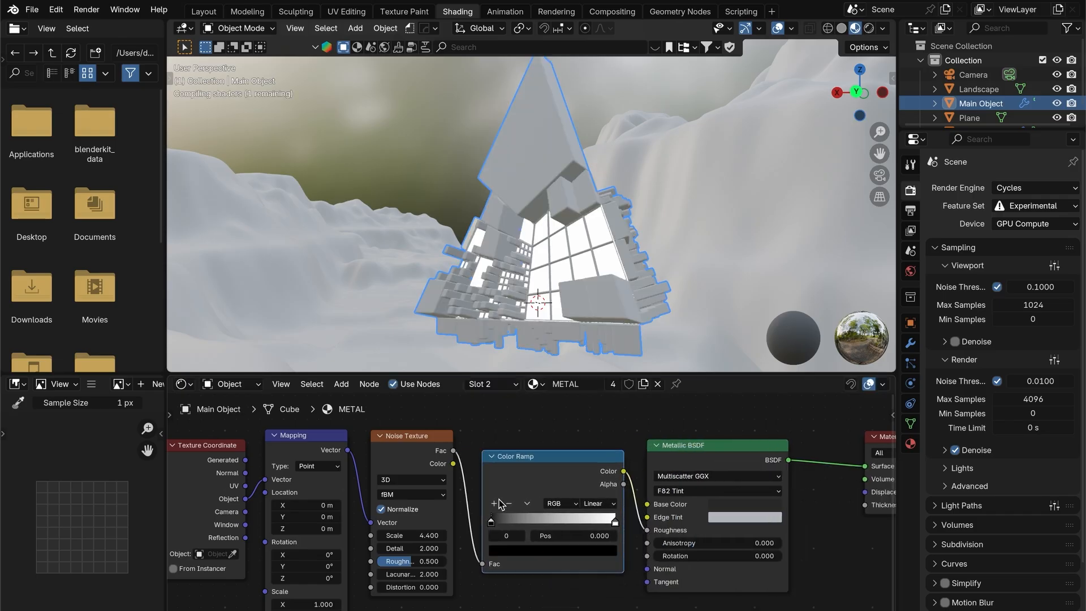
{"action": "left_click_drag", "start_coordinate": [495, 527], "coordinate": [507, 523]}
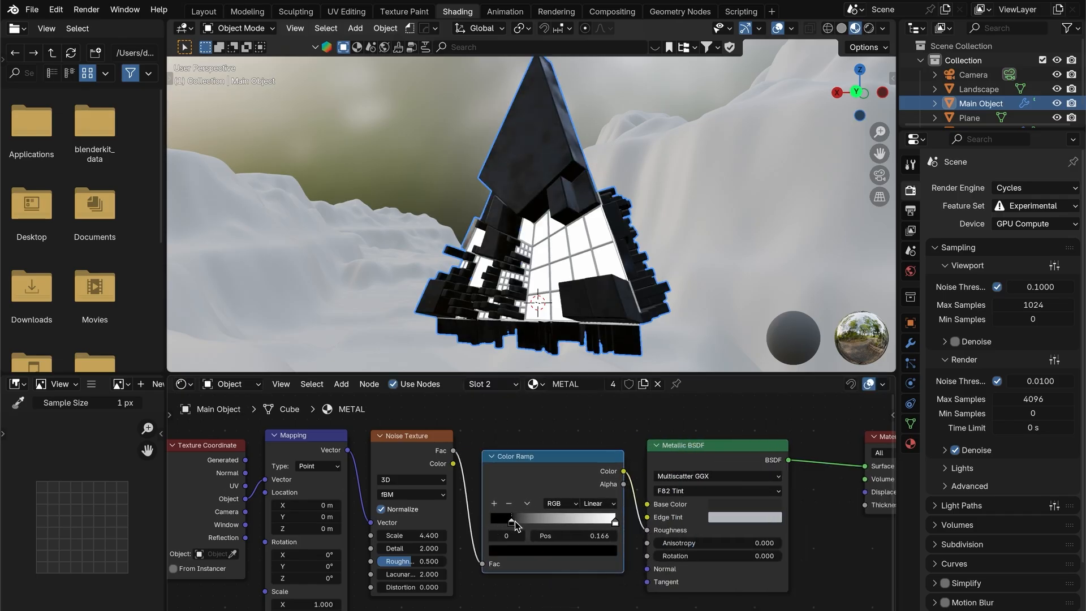
- Select the Wire Frame object and display its geometry node tree with room before the Group Output
{"action": "scroll", "coordinate": [521, 453], "scroll_direction": "down", "scroll_amount": 1}
{"action": "left_click", "coordinate": [549, 263]}
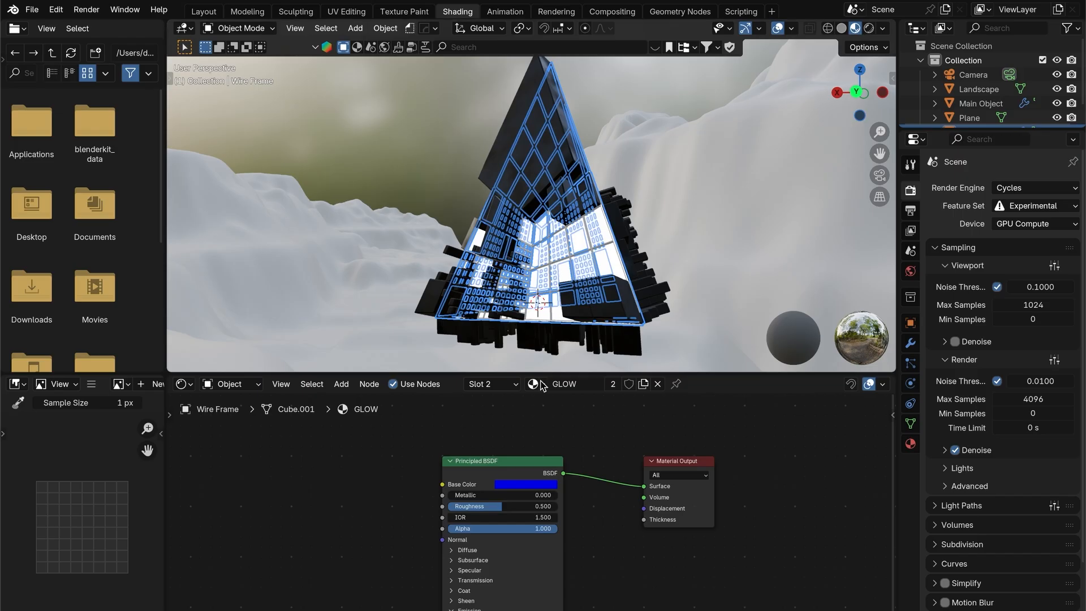
{"action": "left_click", "coordinate": [542, 390]}
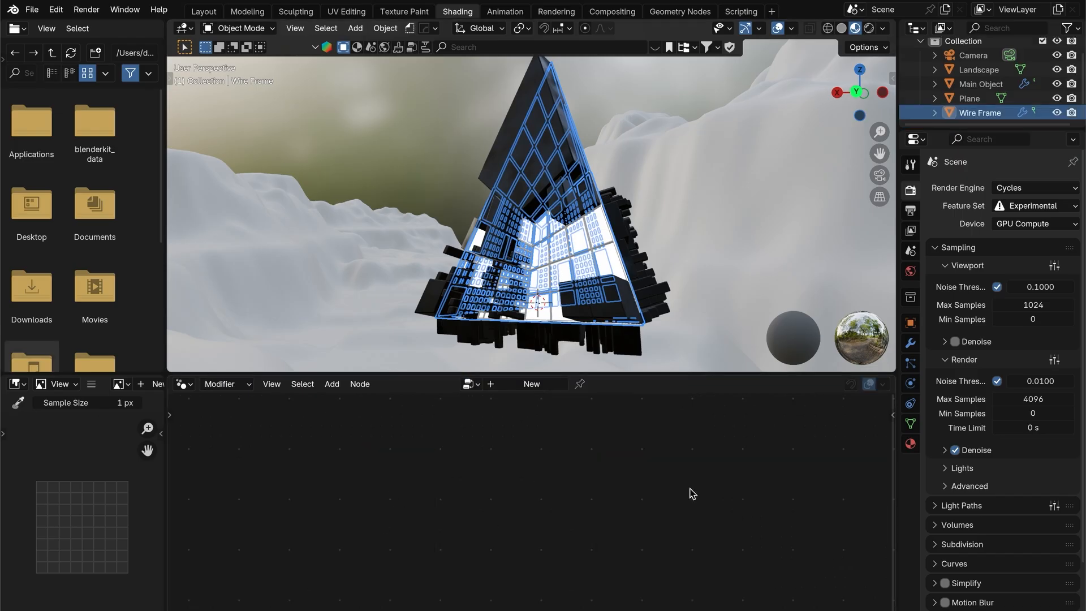
{"action": "left_click", "coordinate": [910, 343]}
{"action": "left_click", "coordinate": [1072, 220]}
{"action": "middle_click_drag", "start_coordinate": [464, 494], "coordinate": [598, 529]}
- Insert a Set Material node before the wireframe's Group Output and assign it the METAL material
{"action": "key", "text": "shift+a"}
{"action": "type", "text": "set"}
{"action": "key", "text": "Return"}
{"action": "left_click", "coordinate": [713, 540]}
{"action": "left_click", "coordinate": [714, 540]}
{"action": "left_click", "coordinate": [732, 559]}
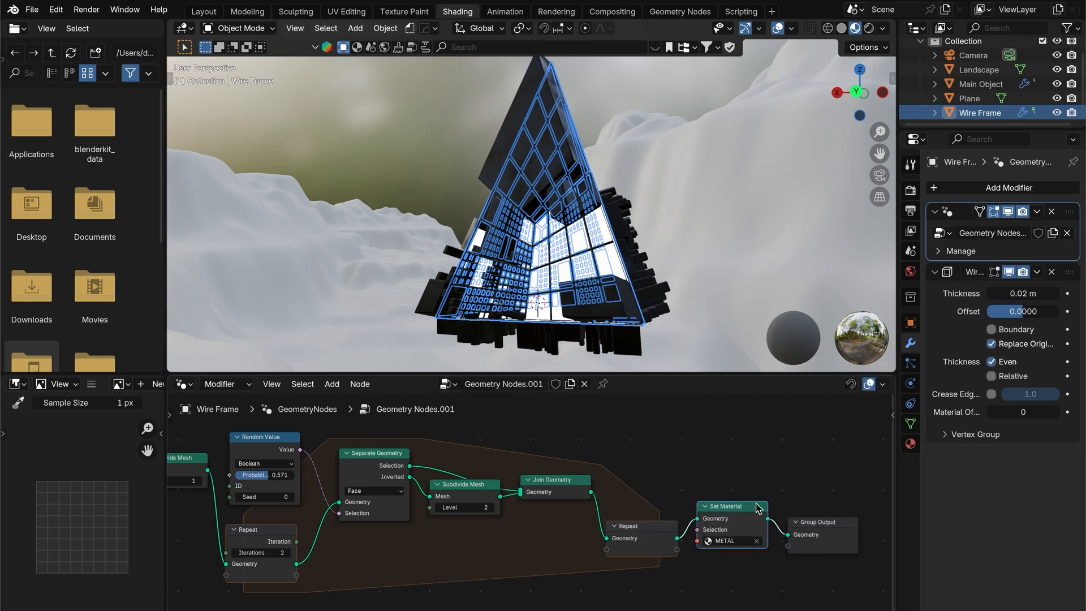
{"action": "left_click", "coordinate": [766, 461]}
{"action": "left_click", "coordinate": [738, 125]}
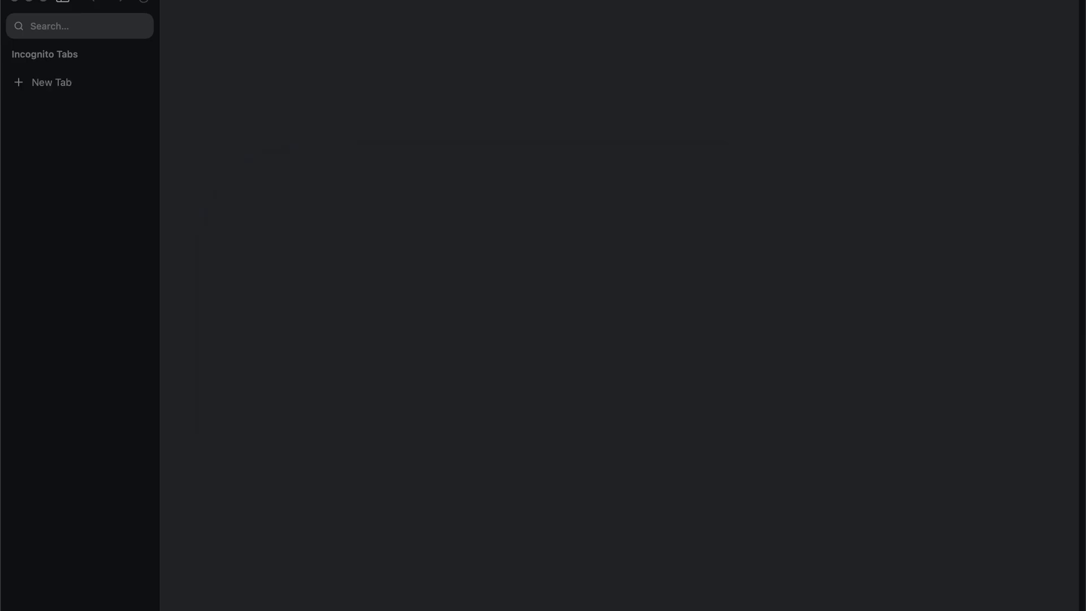
- Open ambientcg.com in a new browser tab, search its assets for rock, and open the dark rock material
{"action": "key", "text": "super+t"}
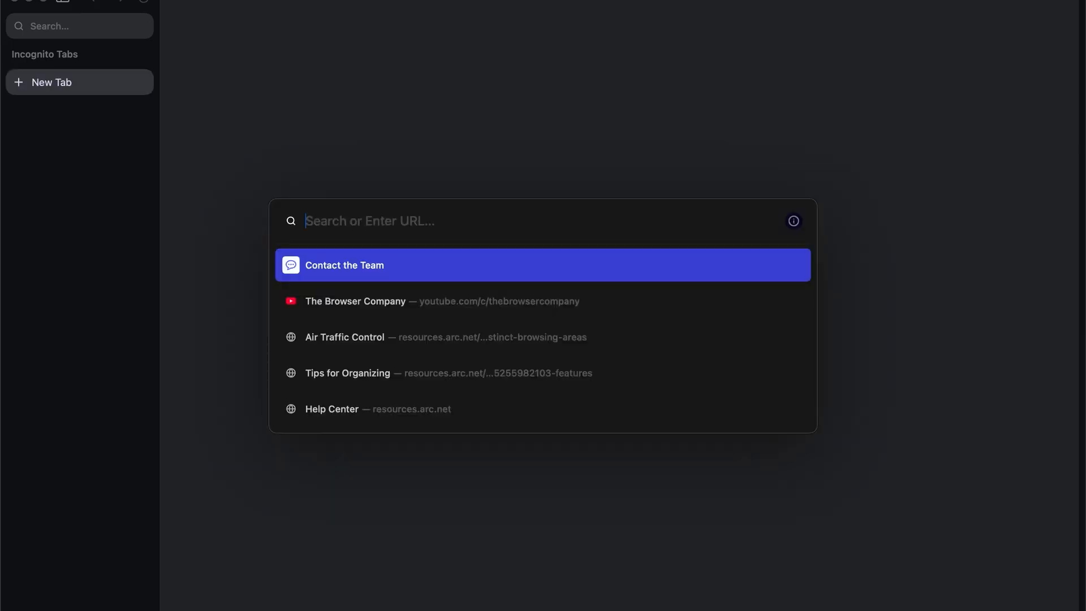
{"action": "type", "text": "ambientcg.com"}
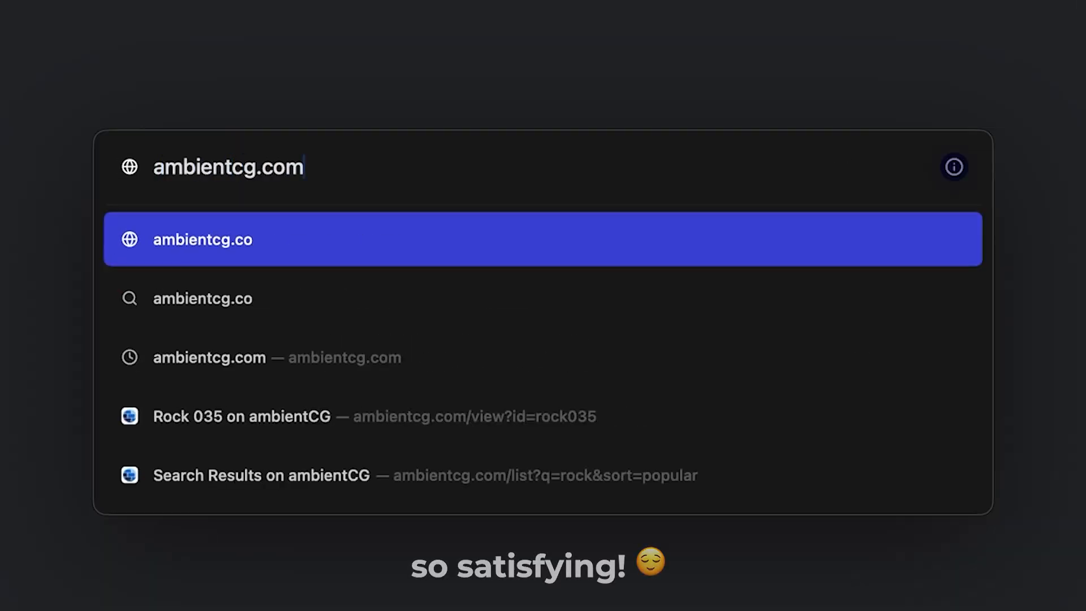
{"action": "key", "text": "Return"}
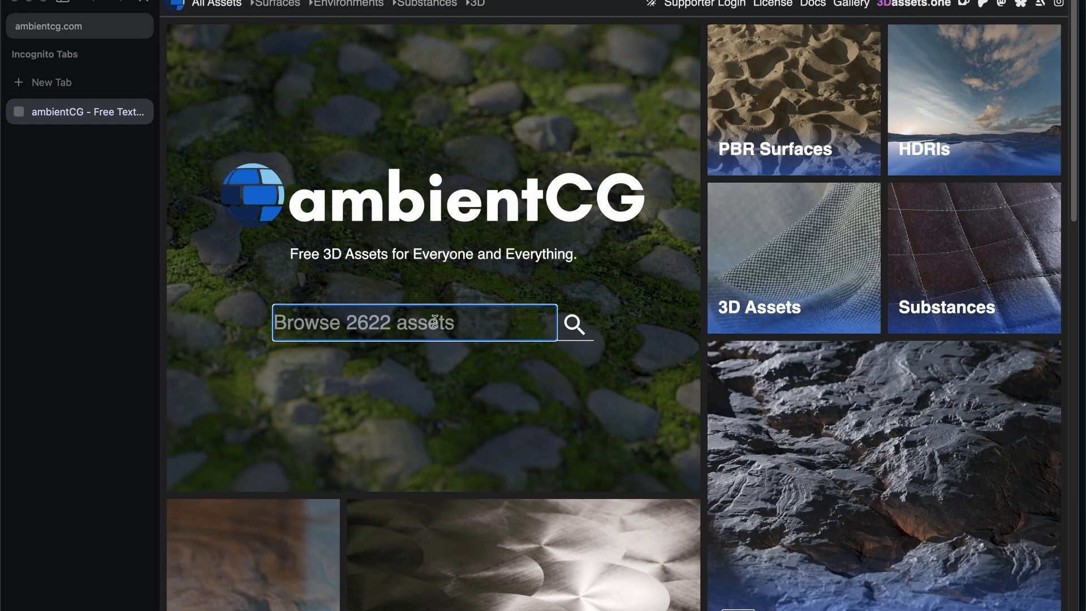
{"action": "type", "text": "rock"}
{"action": "key", "text": "Return"}
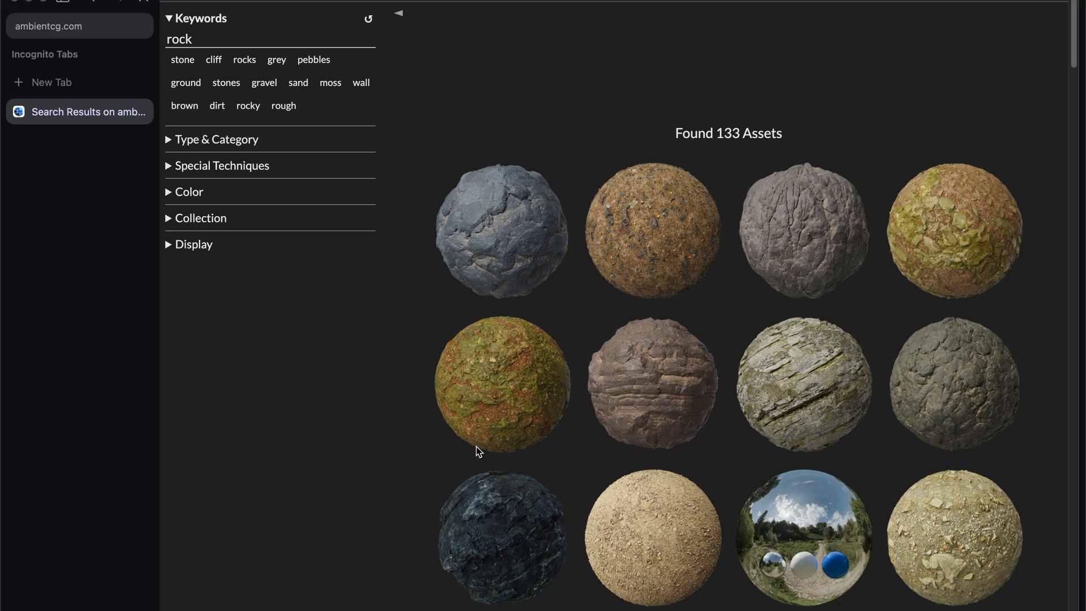
{"action": "left_click", "coordinate": [549, 511]}
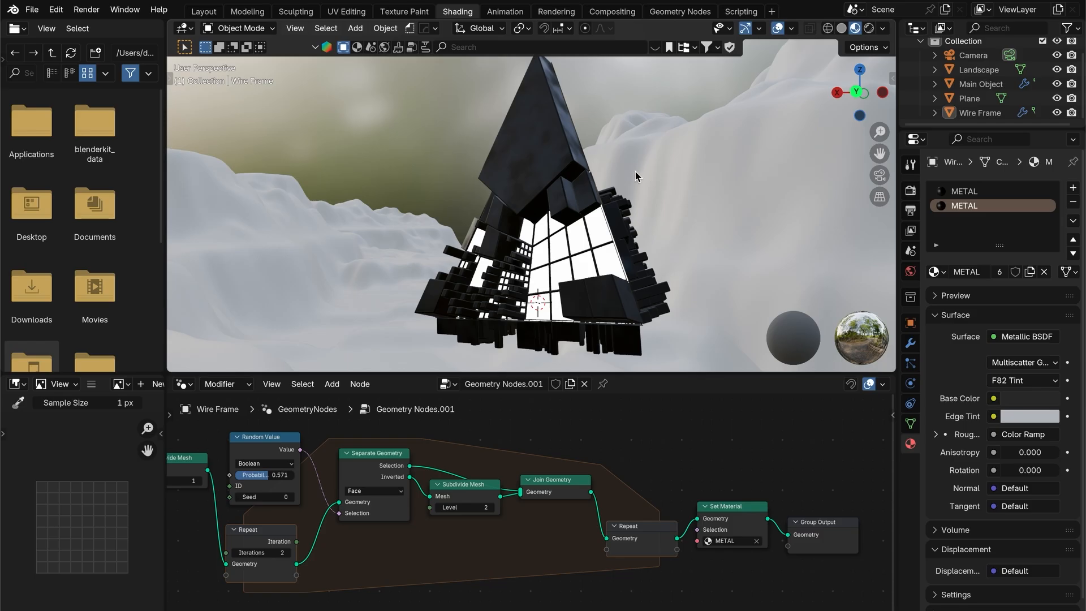
- Select the landscape in Blender and give it a new material named ROck
{"action": "left_click", "coordinate": [730, 159]}
{"action": "left_click", "coordinate": [563, 384]}
{"action": "left_click", "coordinate": [546, 414]}
{"action": "type", "text": "ROck"}
{"action": "key", "text": "Return"}
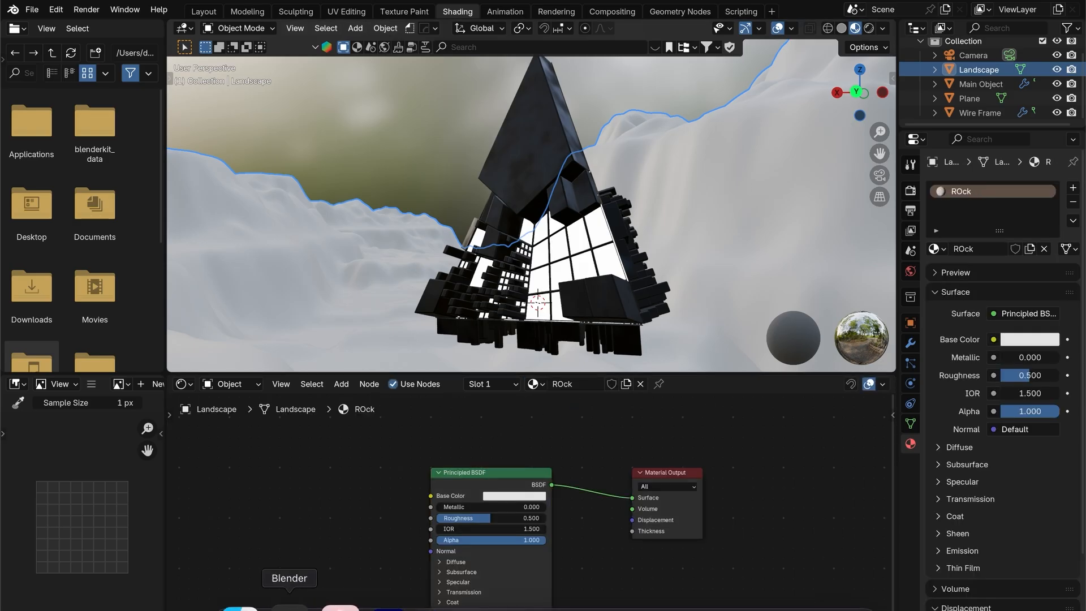
- Bring the Color, Displacement and Roughness images from the Rock 035 2K folder into the ROck material's node tree
{"action": "left_click_drag", "start_coordinate": [594, 359], "coordinate": [474, 200]}
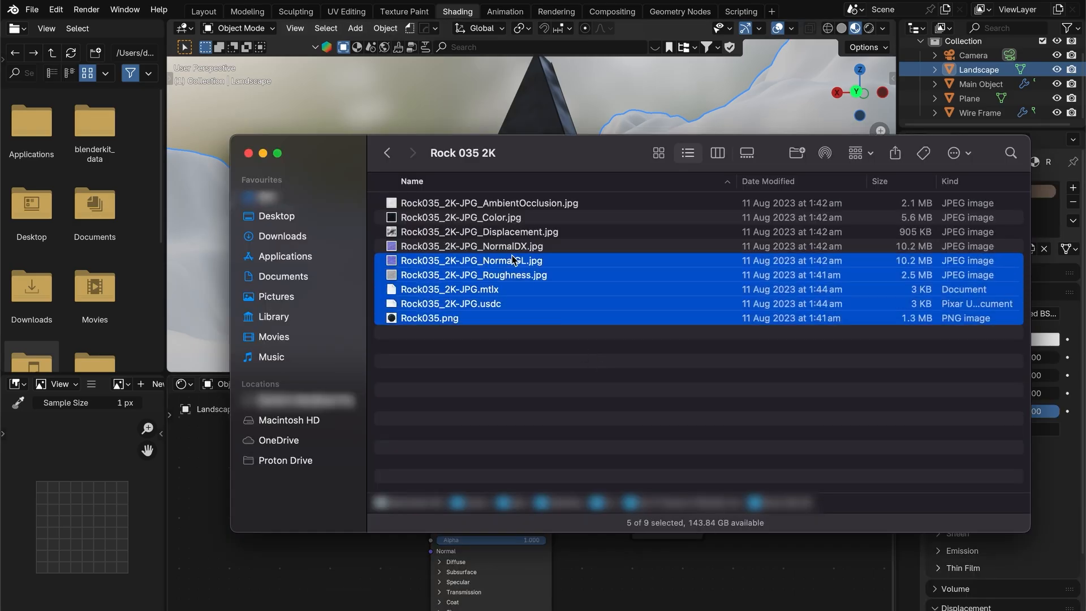
{"action": "left_click", "coordinate": [601, 361]}
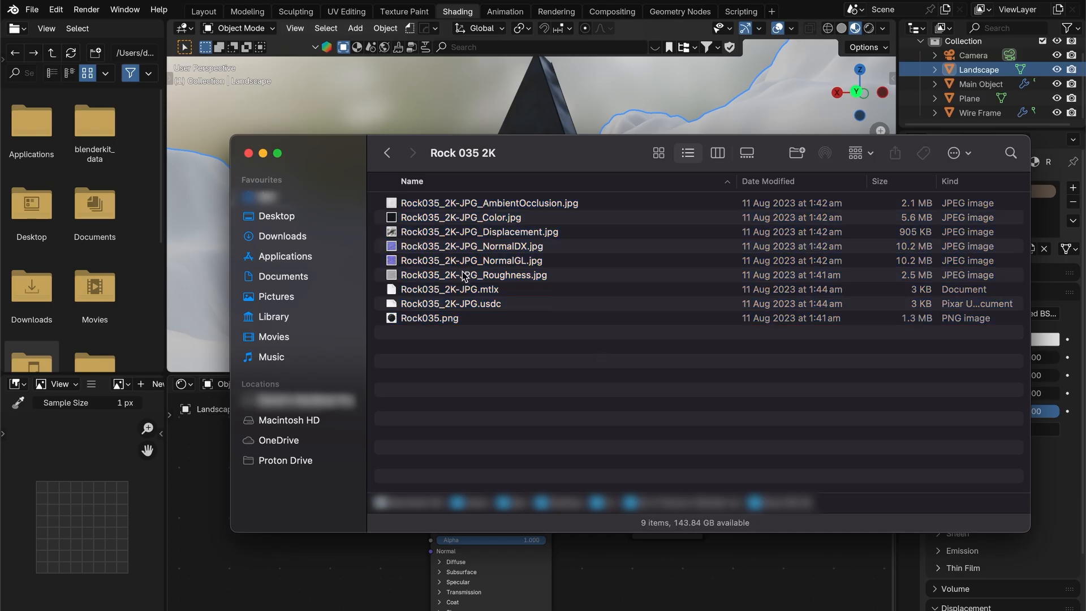
{"action": "left_click", "coordinate": [542, 233]}
{"action": "left_click", "coordinate": [527, 219], "text": "super"}
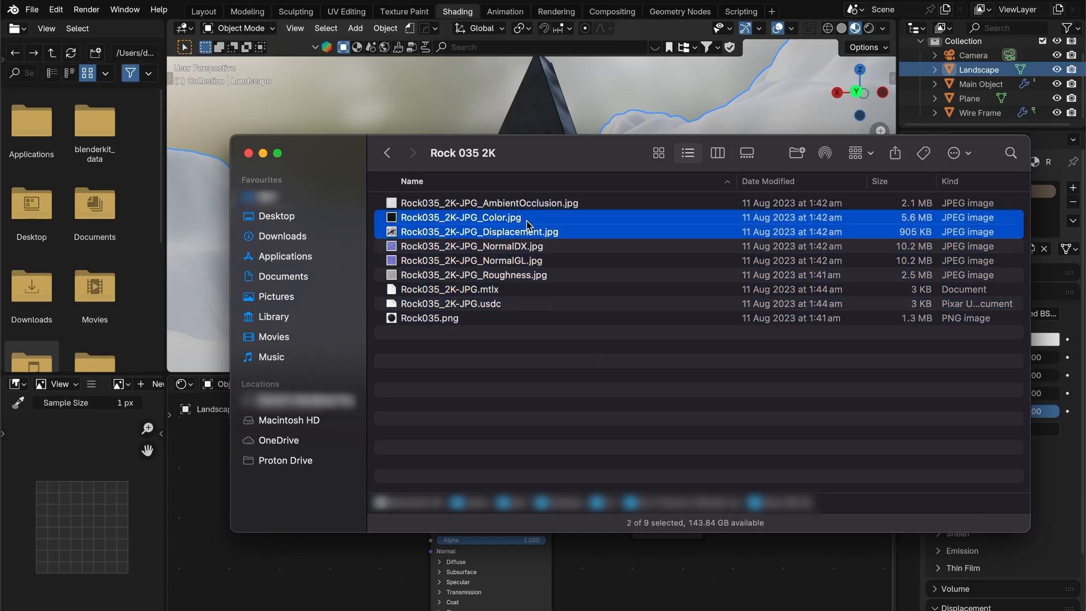
{"action": "left_click", "coordinate": [584, 277], "text": "super"}
{"action": "left_click_drag", "start_coordinate": [596, 279], "coordinate": [348, 566]}
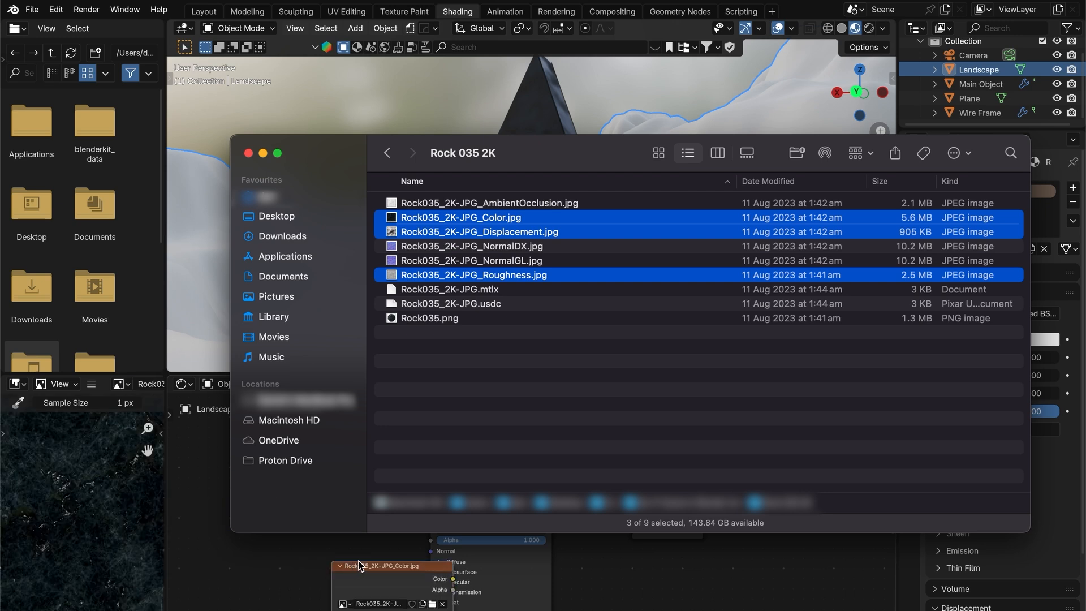
- Pull the three rock image nodes closer together and place them beside the Principled BSDF
{"action": "key", "text": "s"}
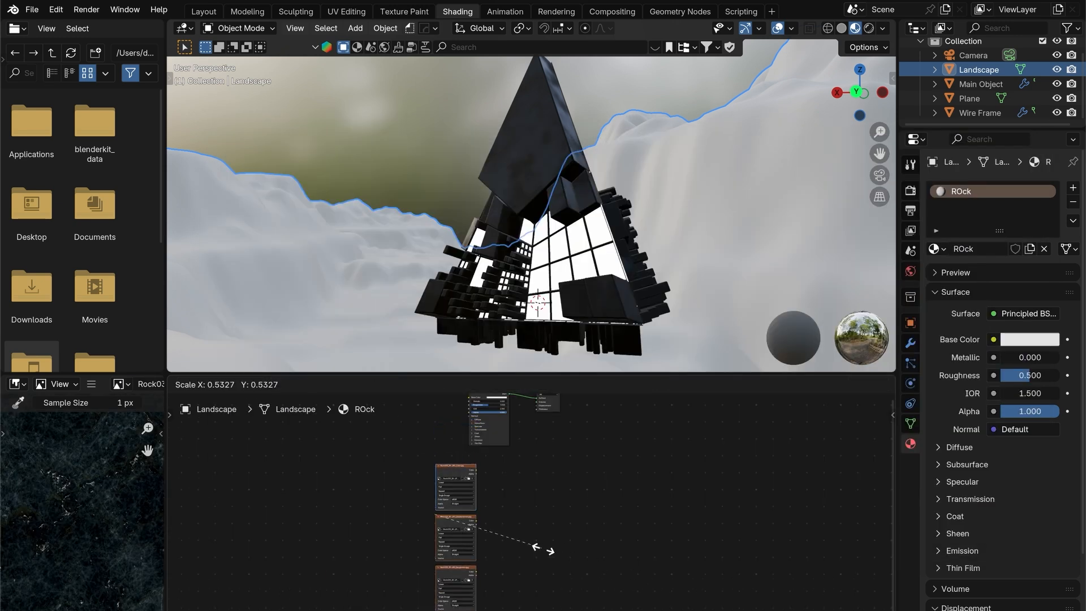
{"action": "left_click", "coordinate": [538, 550]}
{"action": "key", "text": "g"}
{"action": "left_click", "coordinate": [500, 461]}
{"action": "middle_click_drag", "start_coordinate": [492, 467], "coordinate": [510, 546]}
{"action": "scroll", "coordinate": [510, 546], "scroll_direction": "up", "scroll_amount": 10}
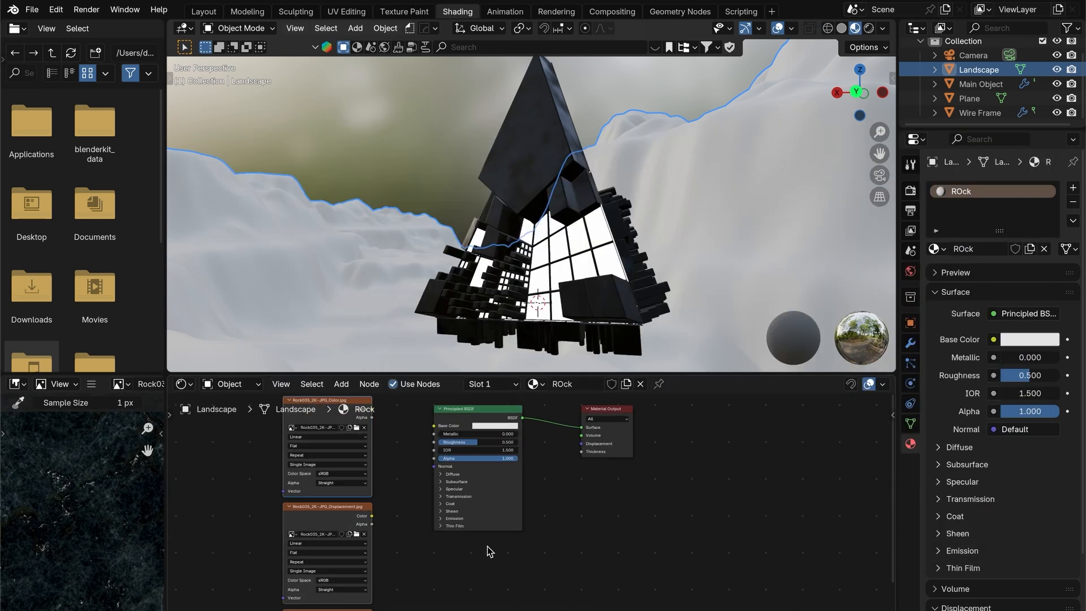
- Link the Color output of the rock color image to the Principled BSDF's Base Color
{"action": "middle_click_drag", "start_coordinate": [378, 501], "coordinate": [445, 549]}
{"action": "left_click", "coordinate": [445, 550]}
{"action": "scroll", "coordinate": [466, 547], "scroll_direction": "up", "scroll_amount": 3}
{"action": "middle_click_drag", "start_coordinate": [408, 486], "coordinate": [424, 509]}
{"action": "left_click_drag", "start_coordinate": [434, 464], "coordinate": [512, 485]}
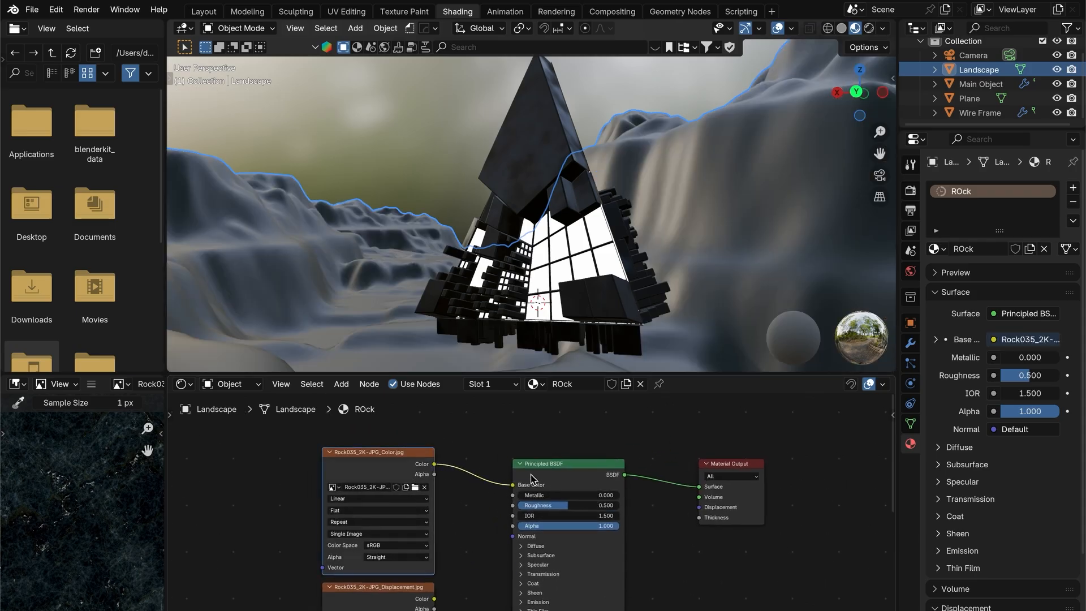
- Unwrap the whole landscape mesh with Smart UV Project at the default settings and return to Object Mode
{"action": "scroll", "coordinate": [512, 322], "scroll_direction": "down", "scroll_amount": 4}
{"action": "middle_click_drag", "start_coordinate": [512, 317], "coordinate": [359, 277]}
{"action": "middle_click_drag", "start_coordinate": [283, 376], "coordinate": [116, 419]}
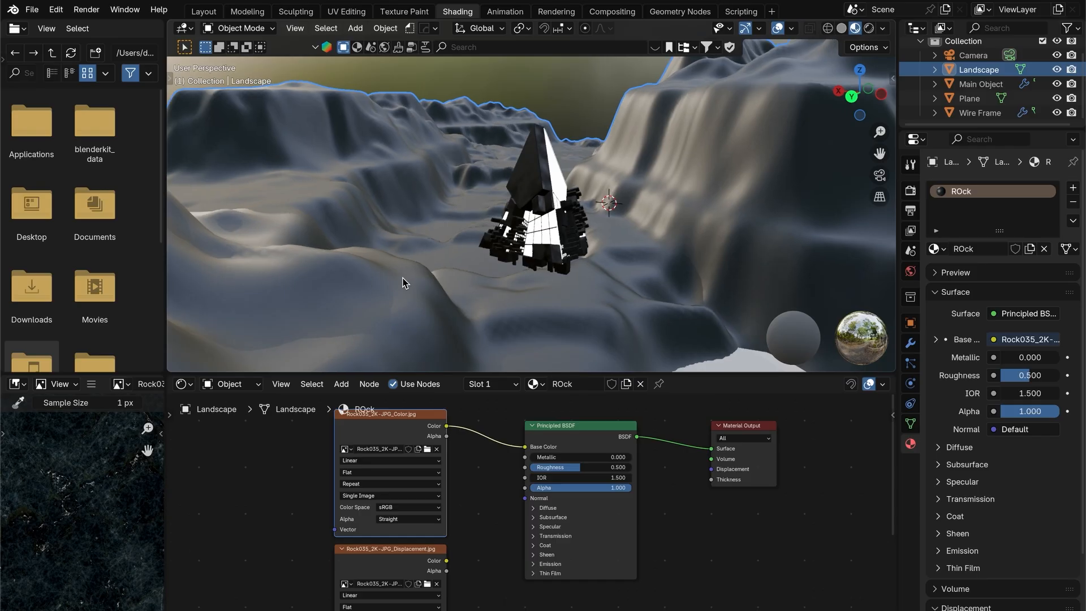
{"action": "key", "text": "Tab"}
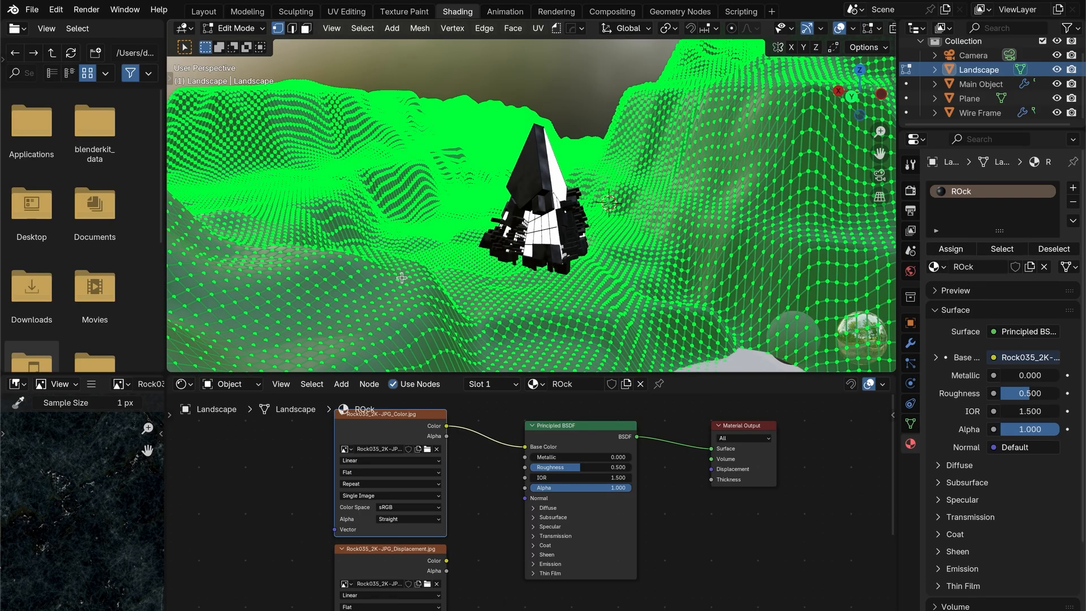
{"action": "key", "text": "u"}
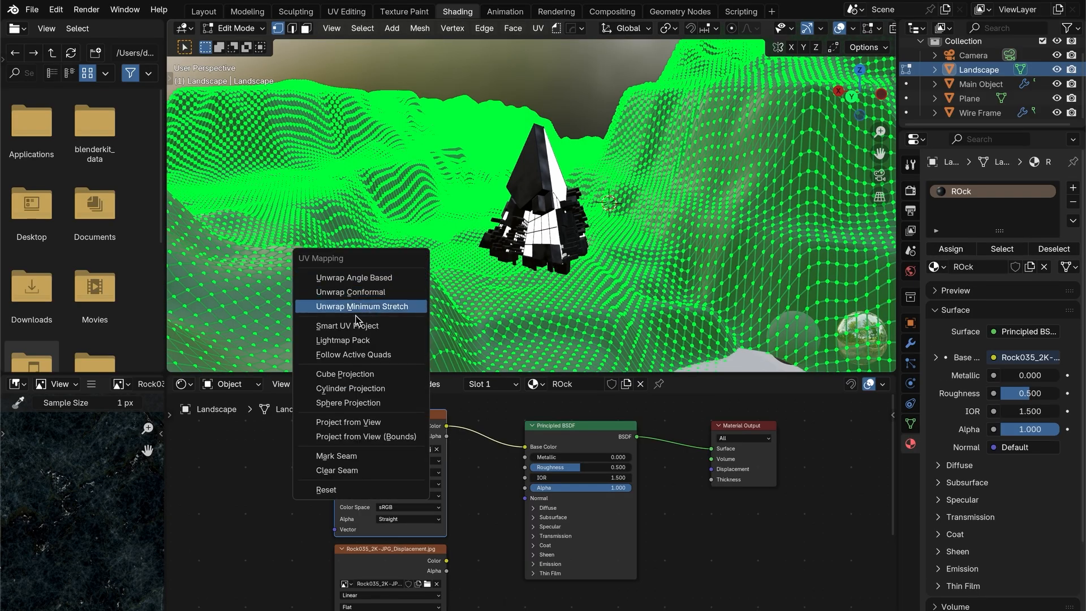
{"action": "left_click", "coordinate": [334, 324]}
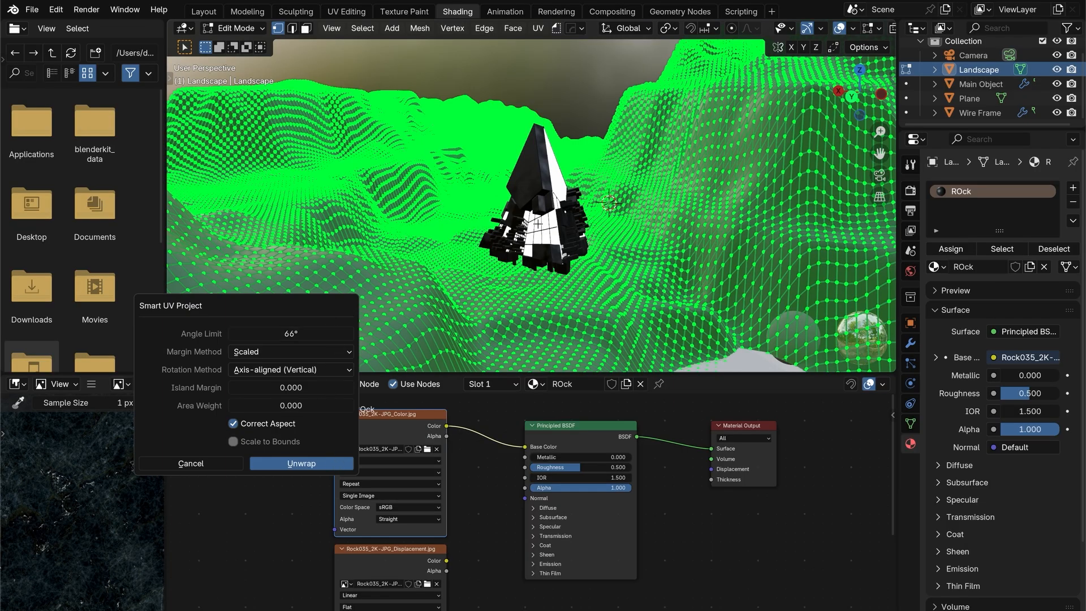
{"action": "key", "text": "Return"}
{"action": "middle_click_drag", "start_coordinate": [538, 224], "coordinate": [455, 267]}
{"action": "key", "text": "Tab"}
- Add a Mapping node ahead of the rock color image
{"action": "middle_click_drag", "start_coordinate": [398, 430], "coordinate": [525, 445]}
{"action": "key", "text": "shift+a"}
{"action": "type", "text": "m"}
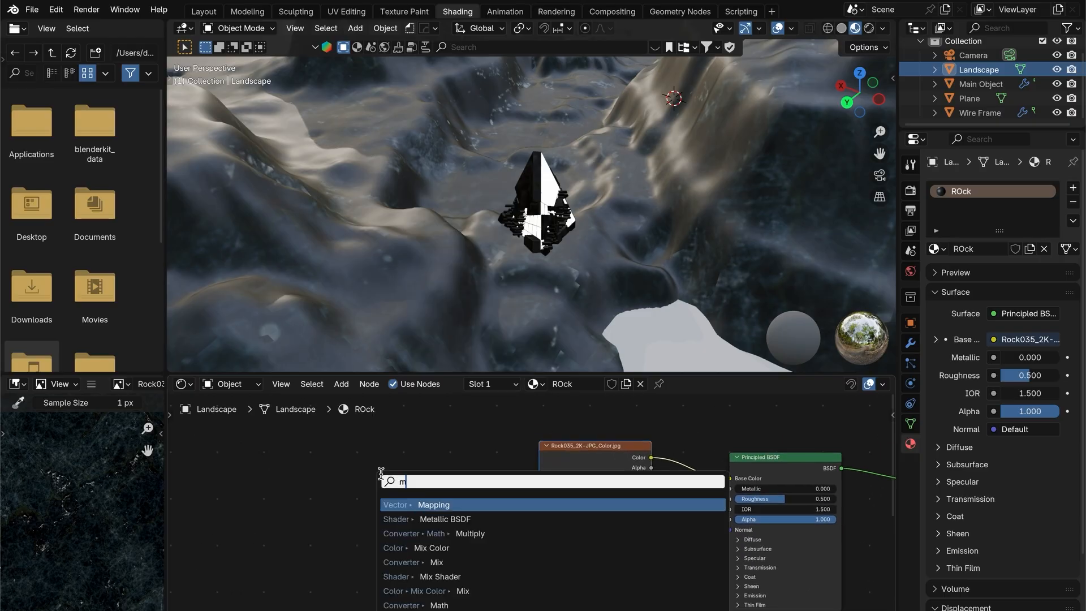
{"action": "key", "text": "Return"}
{"action": "left_click", "coordinate": [444, 439]}
- Add a Texture Coordinate node and link its Object output to the Mapping node's Vector input
{"action": "key", "text": "shift+a"}
{"action": "type", "text": "texture c"}
{"action": "key", "text": "Return"}
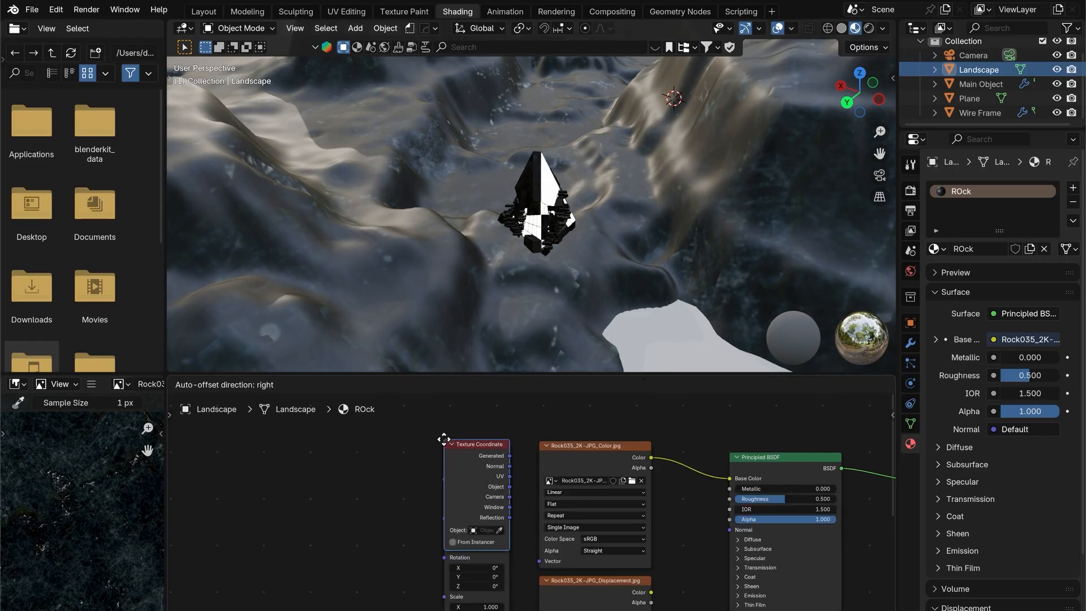
{"action": "left_click", "coordinate": [333, 464]}
{"action": "left_click_drag", "start_coordinate": [397, 511], "coordinate": [444, 479]}
- Link the Mapping node's Vector output to the Vector inputs of the color, displacement and roughness images
{"action": "left_click_drag", "start_coordinate": [509, 456], "coordinate": [515, 471]}
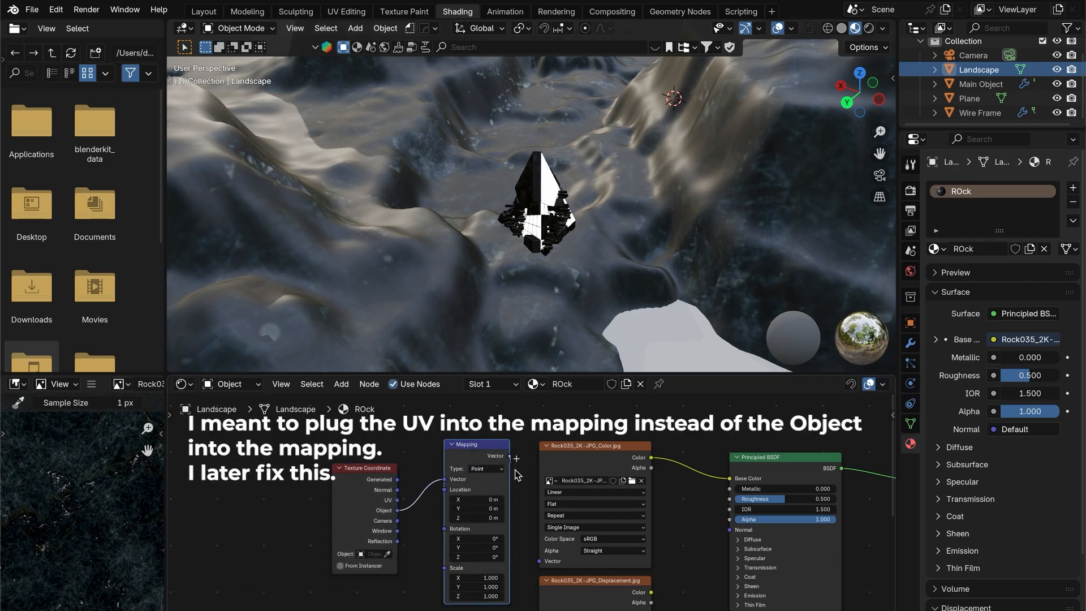
{"action": "left_click_drag", "start_coordinate": [544, 560], "coordinate": [543, 560]}
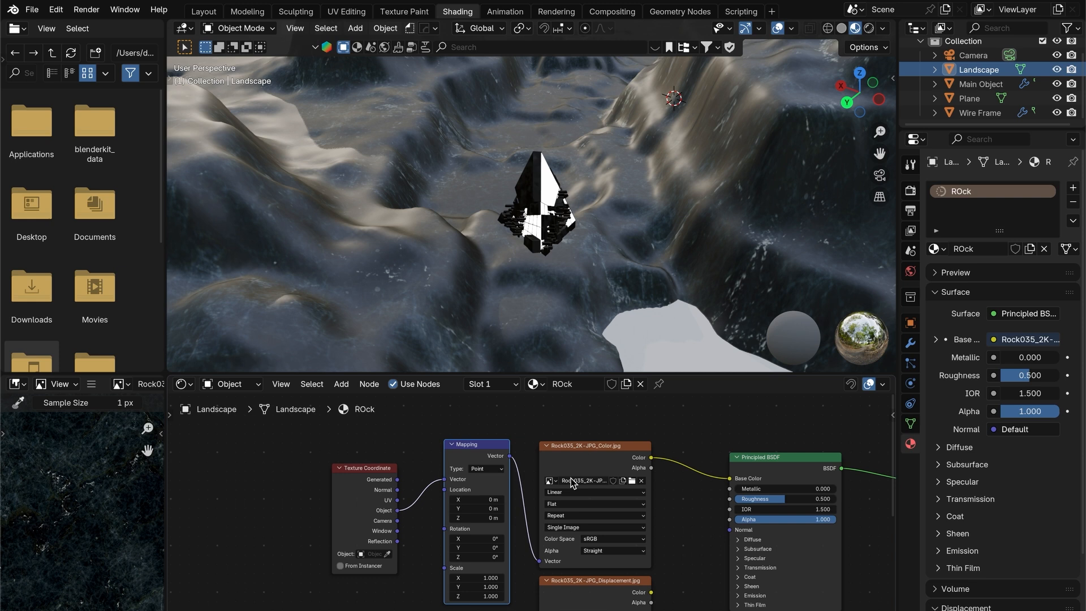
{"action": "middle_click_drag", "start_coordinate": [507, 464], "coordinate": [488, 412]}
{"action": "left_click_drag", "start_coordinate": [473, 610], "coordinate": [520, 561]}
{"action": "scroll", "coordinate": [513, 557], "scroll_direction": "down", "scroll_amount": 5}
{"action": "left_click_drag", "start_coordinate": [510, 415], "coordinate": [526, 601]}
{"action": "scroll", "coordinate": [557, 557], "scroll_direction": "up", "scroll_amount": 8}
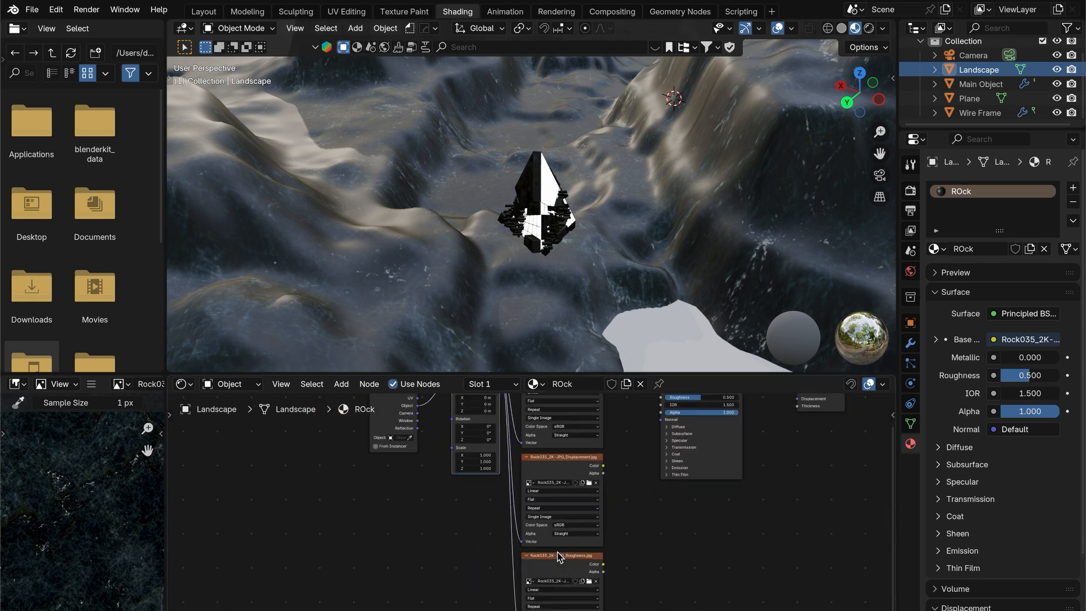
- Move the displacement image node below the Principled BSDF and place the roughness image under the color image
{"action": "middle_click_drag", "start_coordinate": [592, 509], "coordinate": [478, 526]}
{"action": "left_click_drag", "start_coordinate": [512, 424], "coordinate": [759, 521]}
{"action": "left_click_drag", "start_coordinate": [462, 604], "coordinate": [442, 487]}
- Add a Displacement node and link the displacement image's Color output to its Height input
{"action": "middle_click_drag", "start_coordinate": [552, 503], "coordinate": [265, 496]}
{"action": "scroll", "coordinate": [546, 526], "scroll_direction": "down", "scroll_amount": 1}
{"action": "key", "text": "shift+a"}
{"action": "mouse_move", "coordinate": [606, 521]}
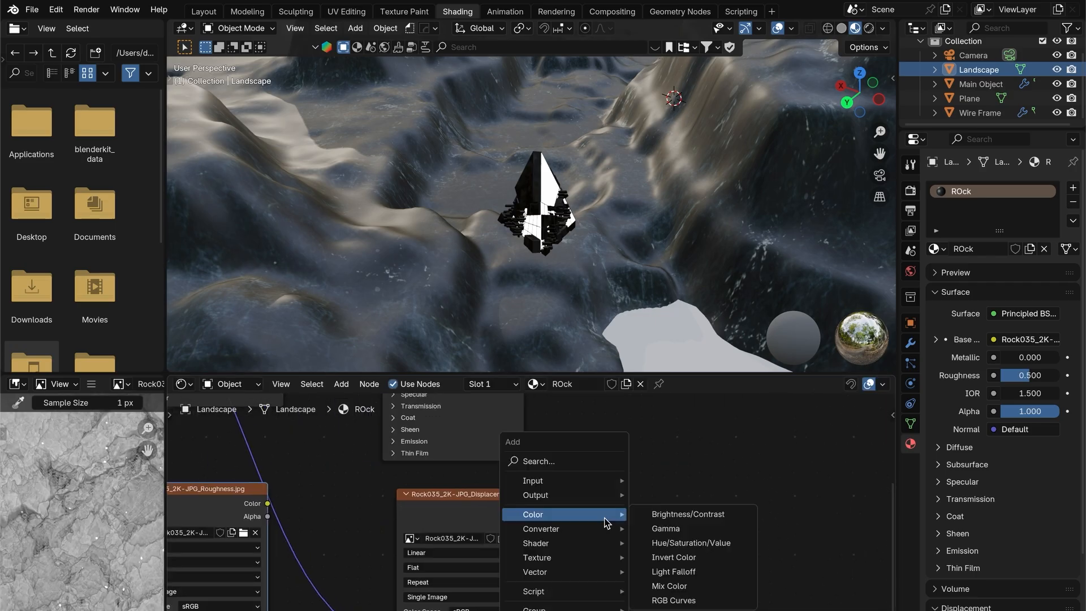
{"action": "type", "text": "displ"}
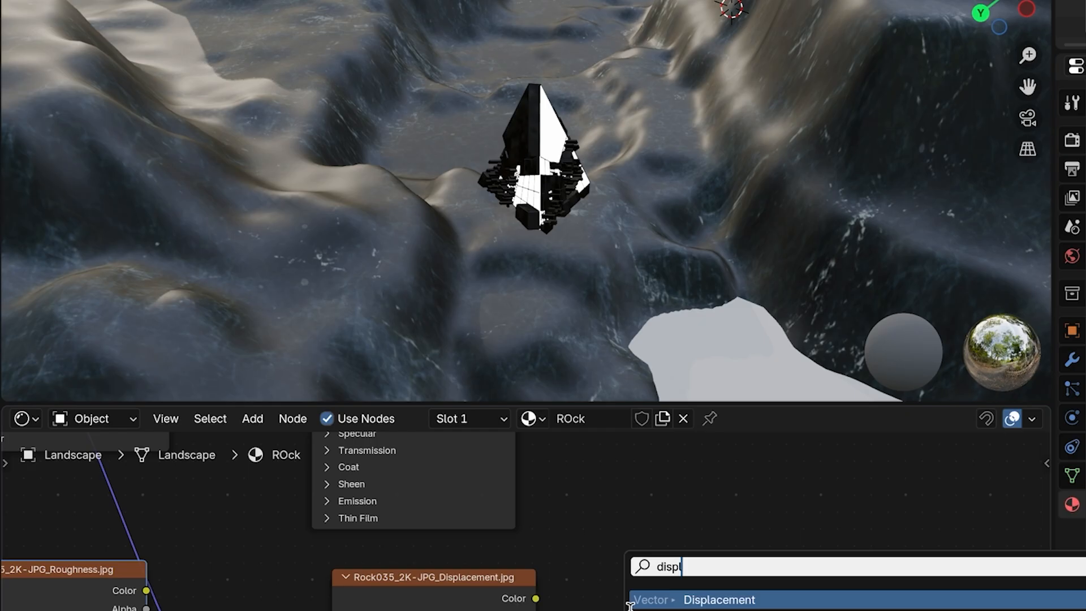
{"action": "key", "text": "Return"}
{"action": "left_click", "coordinate": [607, 566]}
{"action": "left_click_drag", "start_coordinate": [531, 512], "coordinate": [590, 530]}
- Link the Displacement node to the Material Output's Displacement input and set its scale to 0.02
{"action": "scroll", "coordinate": [590, 532], "scroll_direction": "down", "scroll_amount": 3}
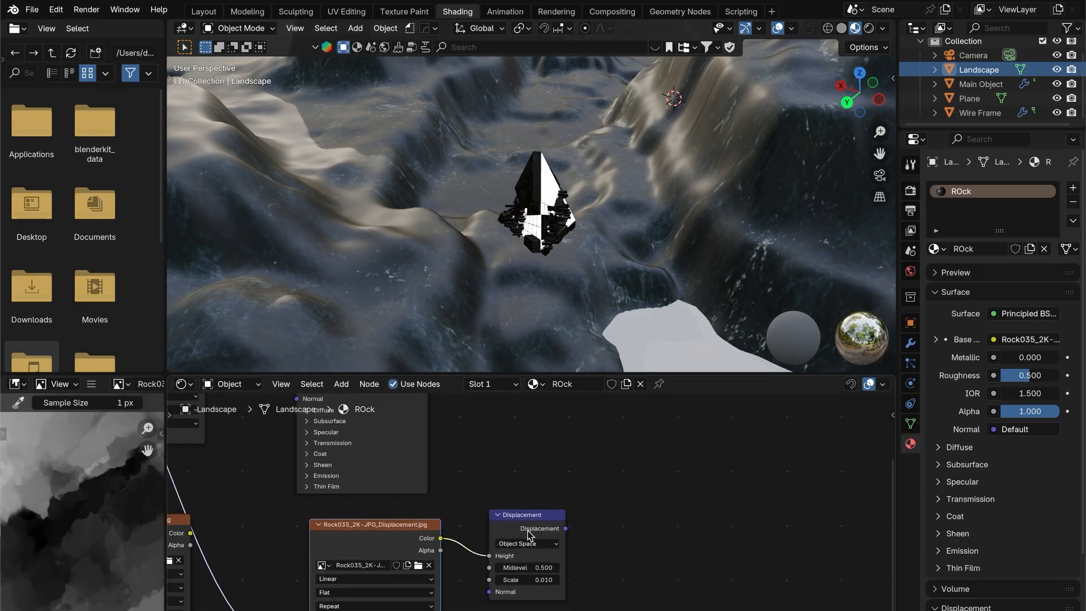
{"action": "left_click_drag", "start_coordinate": [504, 456], "coordinate": [501, 448]}
{"action": "scroll", "coordinate": [565, 464], "scroll_direction": "up", "scroll_amount": 3}
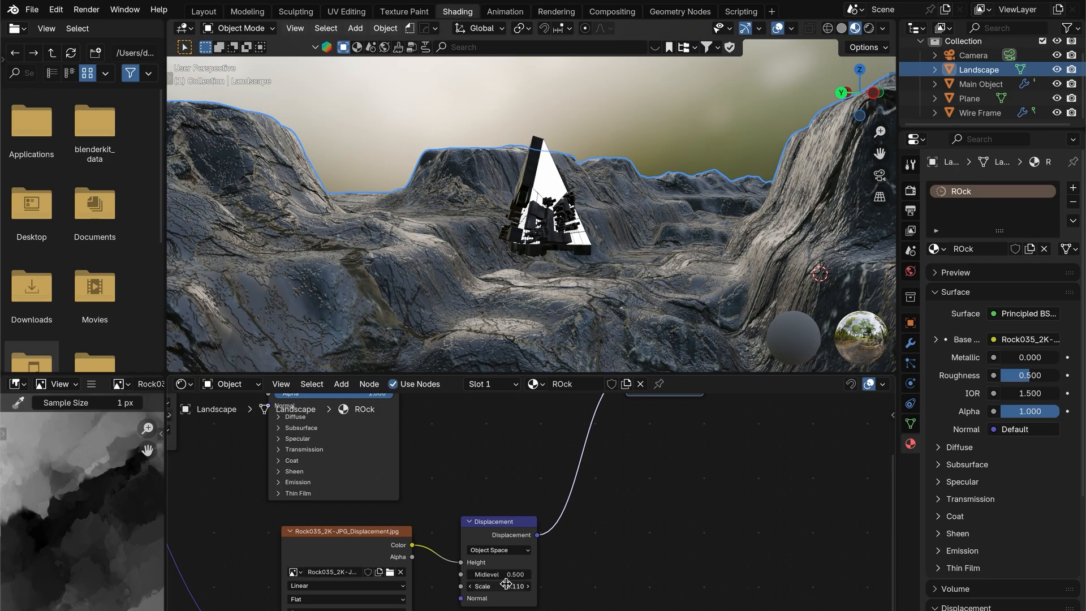
{"action": "left_click", "coordinate": [506, 586]}
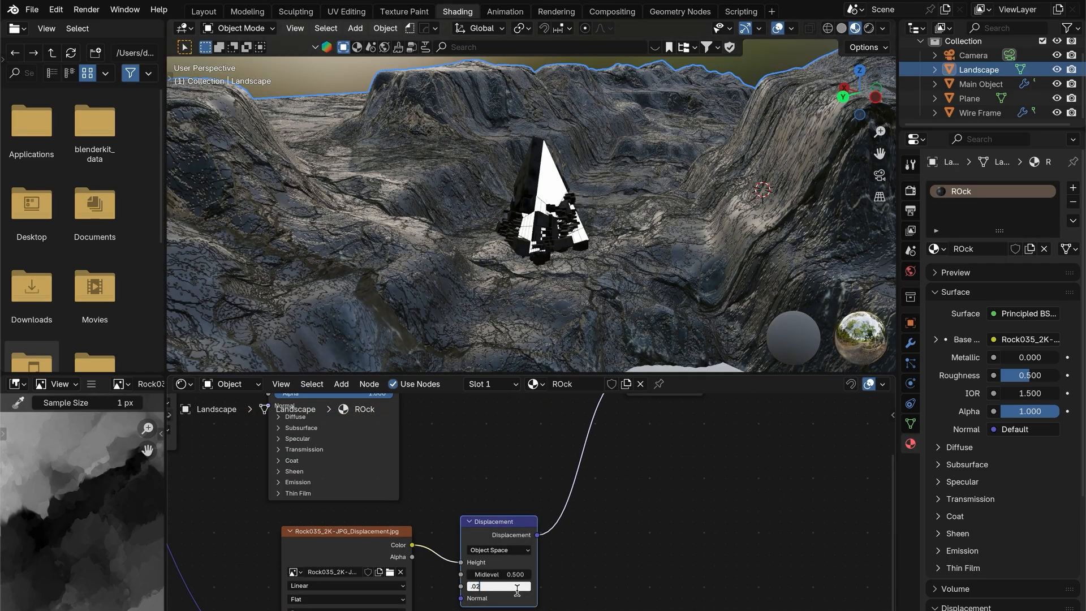
{"action": "type", "text": ".02"}
{"action": "key", "text": "Return"}
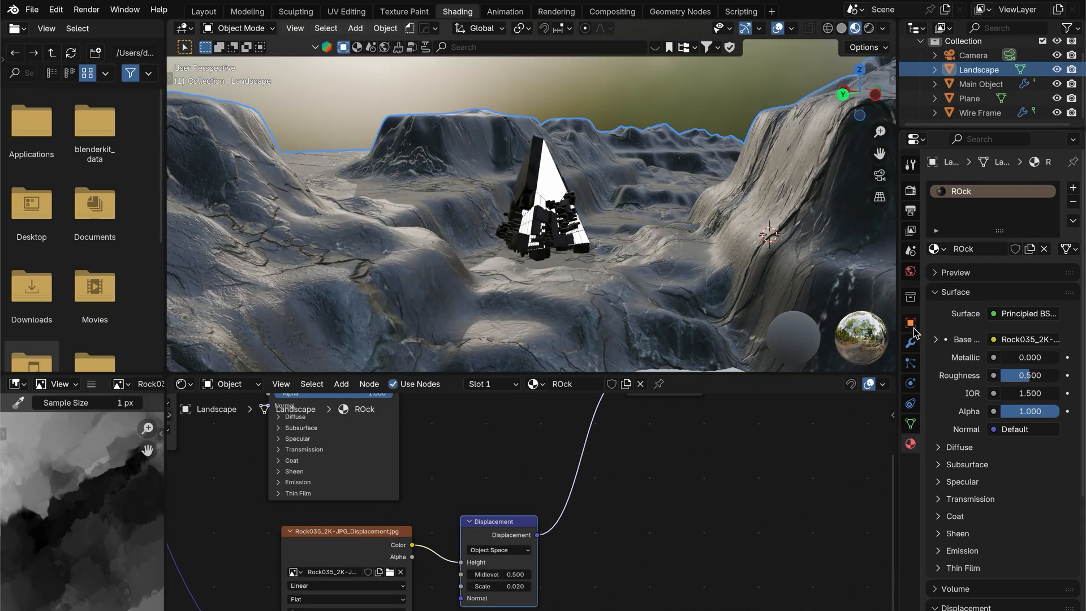
- Add a Subdivision Surface modifier to the landscape, enable Adaptive Subdivision and expand its settings
{"action": "left_click", "coordinate": [911, 343]}
{"action": "left_click", "coordinate": [927, 190]}
{"action": "type", "text": "subd"}
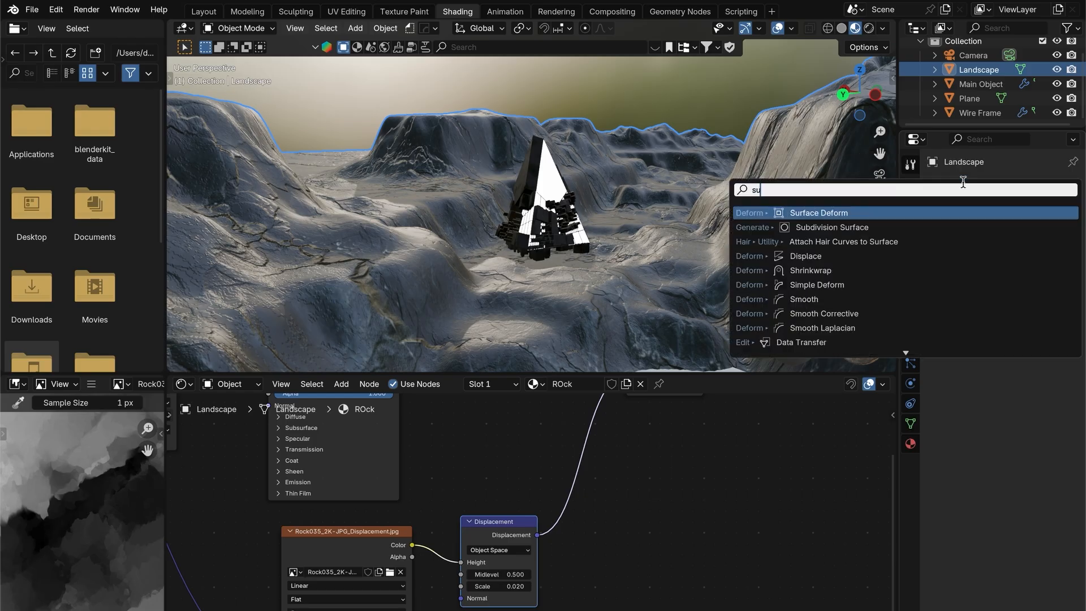
{"action": "key", "text": "Return"}
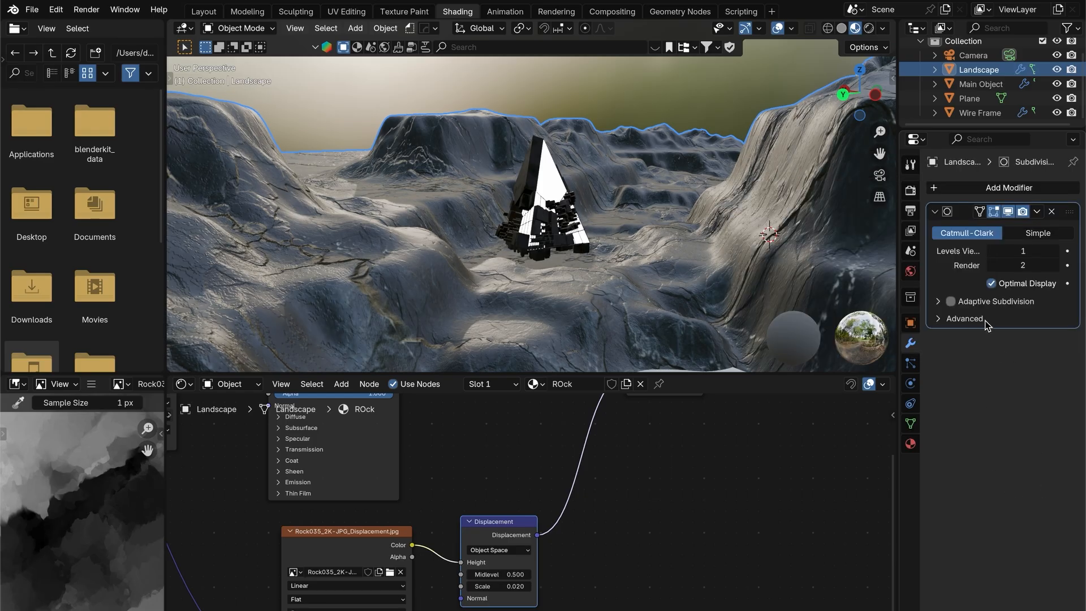
{"action": "left_click", "coordinate": [951, 301]}
{"action": "left_click", "coordinate": [940, 303]}
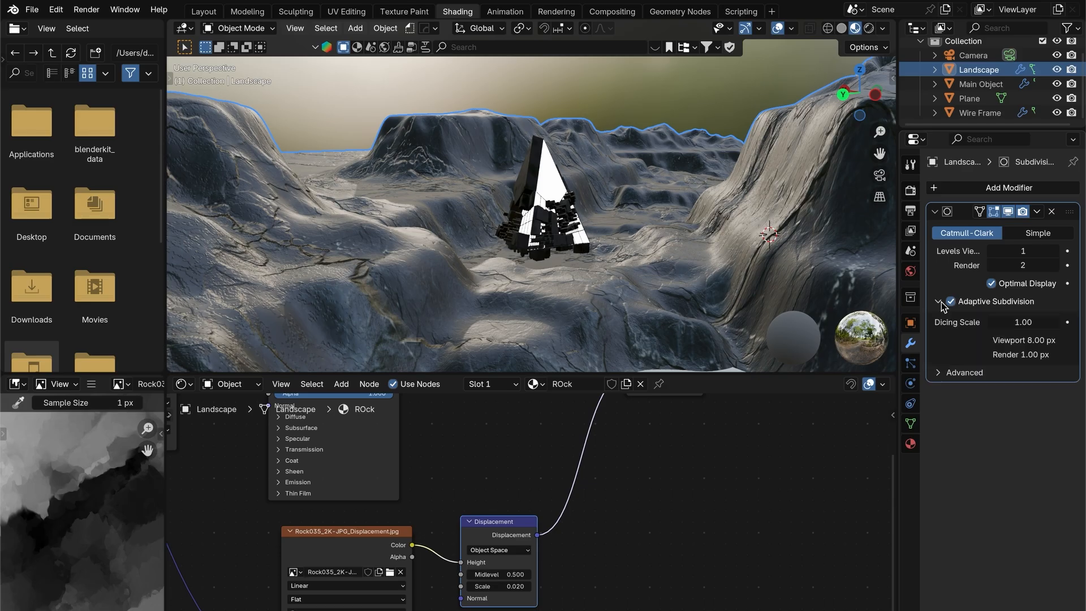
- Check the Cycles feature set in the render settings and set the modifier's adaptive Dicing Scale to 2
{"action": "left_click", "coordinate": [912, 192]}
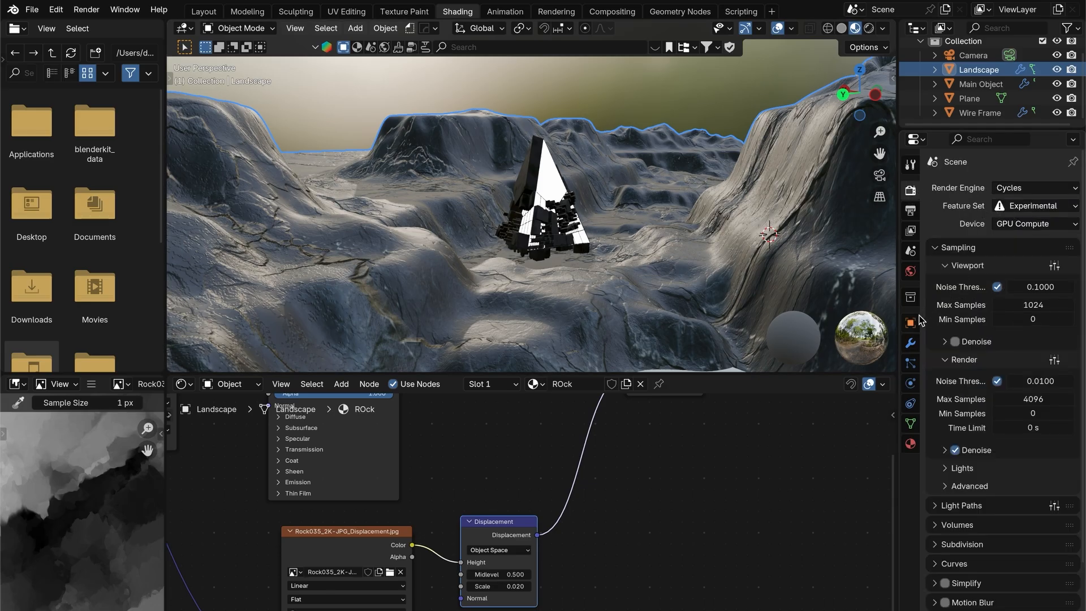
{"action": "left_click", "coordinate": [911, 343]}
{"action": "left_click", "coordinate": [1031, 326]}
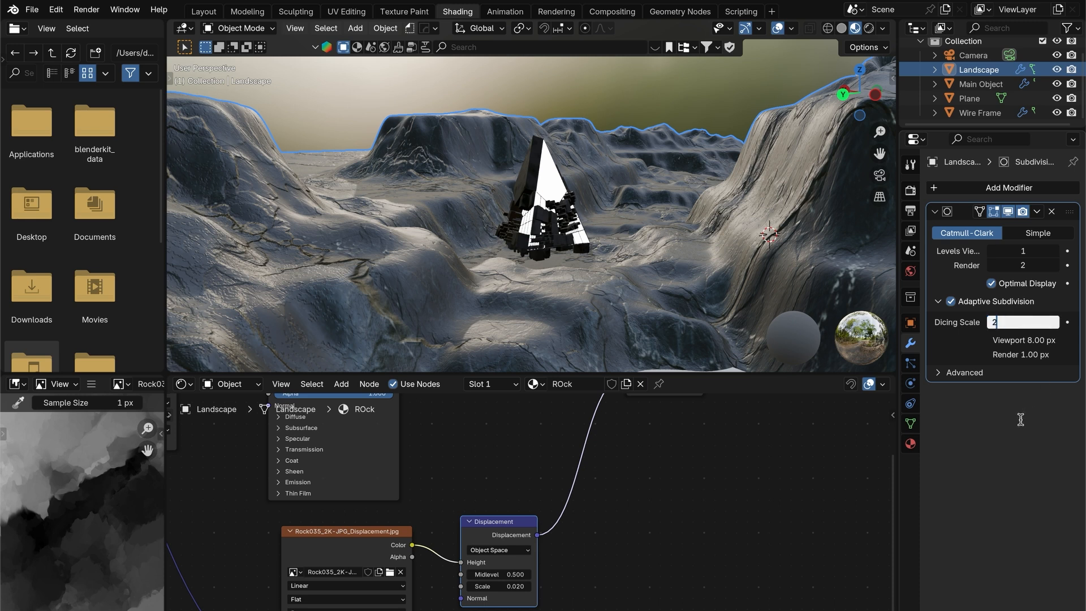
{"action": "key", "text": "Return"}
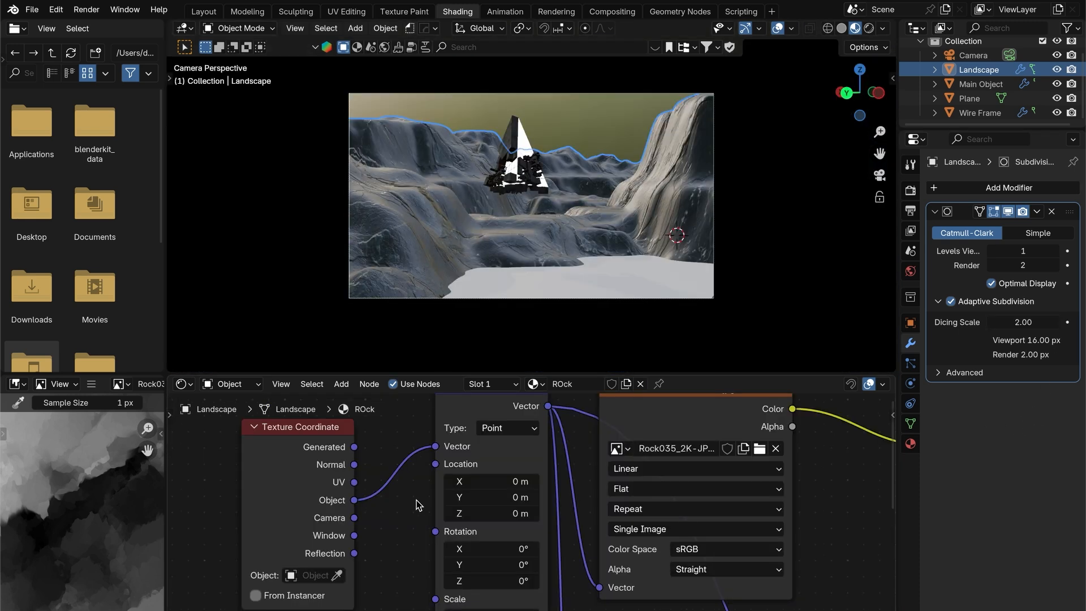
- Replace the Mapping node's Object coordinate link with the UV output of the Texture Coordinate node
{"action": "scroll", "coordinate": [418, 505], "scroll_direction": "left", "scroll_amount": 2}
{"action": "scroll", "coordinate": [429, 513], "scroll_direction": "up", "scroll_amount": 3}
{"action": "left_click", "coordinate": [315, 460]}
{"action": "left_click_drag", "start_coordinate": [378, 507], "coordinate": [480, 461]}
{"action": "scroll", "coordinate": [532, 517], "scroll_direction": "down", "scroll_amount": 5}
{"action": "scroll", "coordinate": [532, 516], "scroll_direction": "right", "scroll_amount": 2}
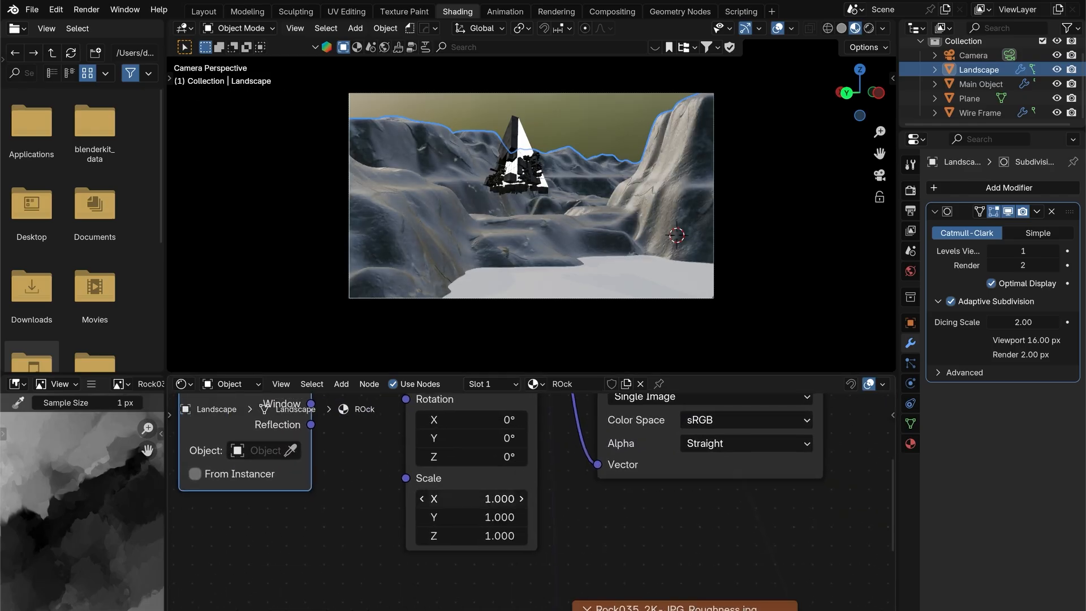
- Set the Mapping node's scale to 10 on X, Y and Z for the rock material
{"action": "left_click_drag", "start_coordinate": [492, 499], "coordinate": [493, 536]}
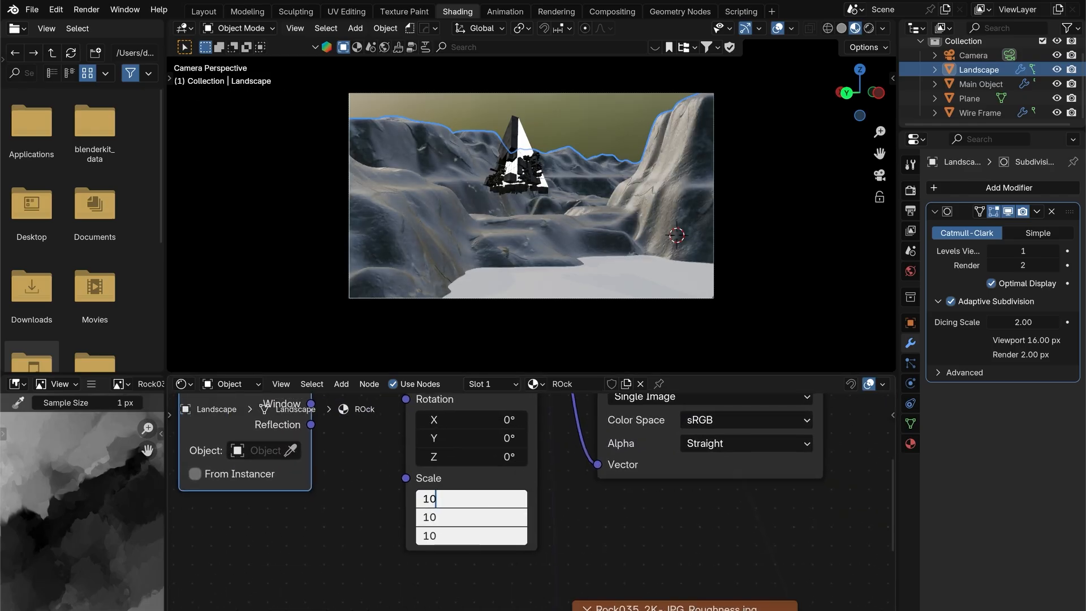
{"action": "key", "text": "Return"}
{"action": "scroll", "coordinate": [532, 246], "scroll_direction": "up", "scroll_amount": 3}
{"action": "scroll", "coordinate": [514, 235], "scroll_direction": "down", "scroll_amount": 3, "text": "shift"}
{"action": "scroll", "coordinate": [509, 206], "scroll_direction": "down", "scroll_amount": 3, "text": "shift"}
{"action": "scroll", "coordinate": [509, 206], "scroll_direction": "right", "scroll_amount": 4, "text": "shift"}
{"action": "scroll", "coordinate": [627, 418], "scroll_direction": "down", "scroll_amount": 1}
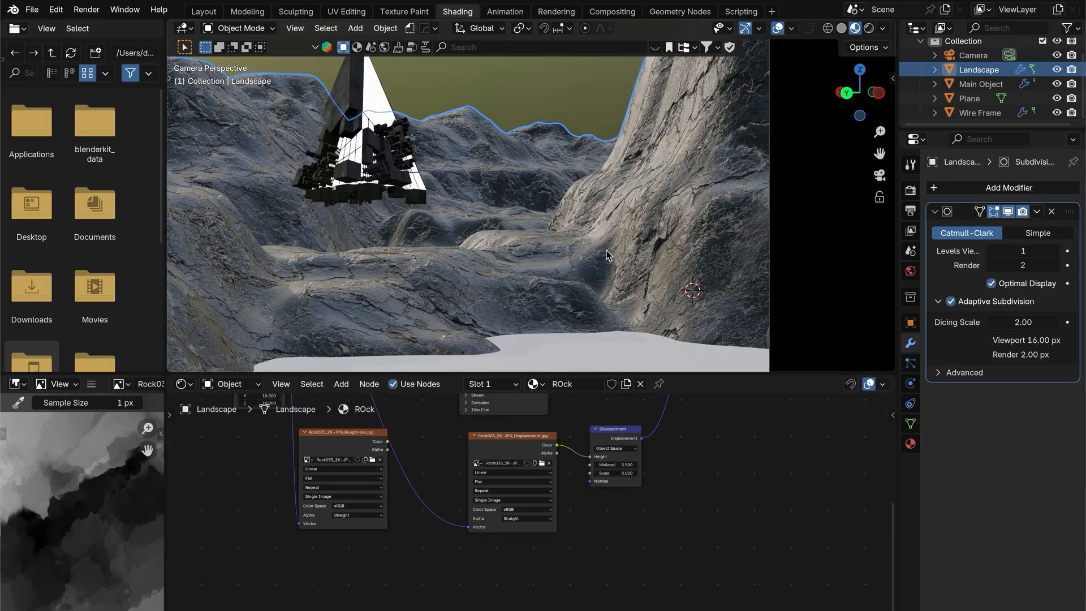
- Examine the rescaled rock texture up close on the tall cliff face
{"action": "scroll", "coordinate": [627, 285], "scroll_direction": "up", "scroll_amount": 3, "text": "shift"}
{"action": "scroll", "coordinate": [697, 155], "scroll_direction": "up", "scroll_amount": 4}
{"action": "scroll", "coordinate": [630, 232], "scroll_direction": "right", "scroll_amount": 4, "text": "shift"}
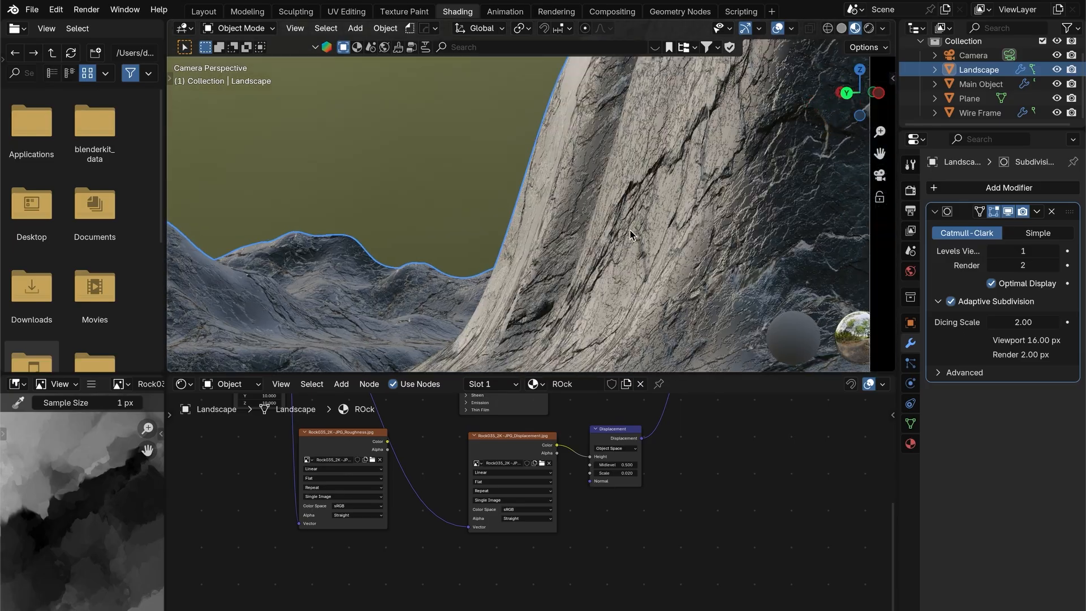
{"action": "scroll", "coordinate": [631, 235], "scroll_direction": "right", "scroll_amount": 3, "text": "shift"}
{"action": "scroll", "coordinate": [621, 222], "scroll_direction": "up", "scroll_amount": 4}
{"action": "scroll", "coordinate": [621, 222], "scroll_direction": "right", "scroll_amount": 4, "text": "shift"}
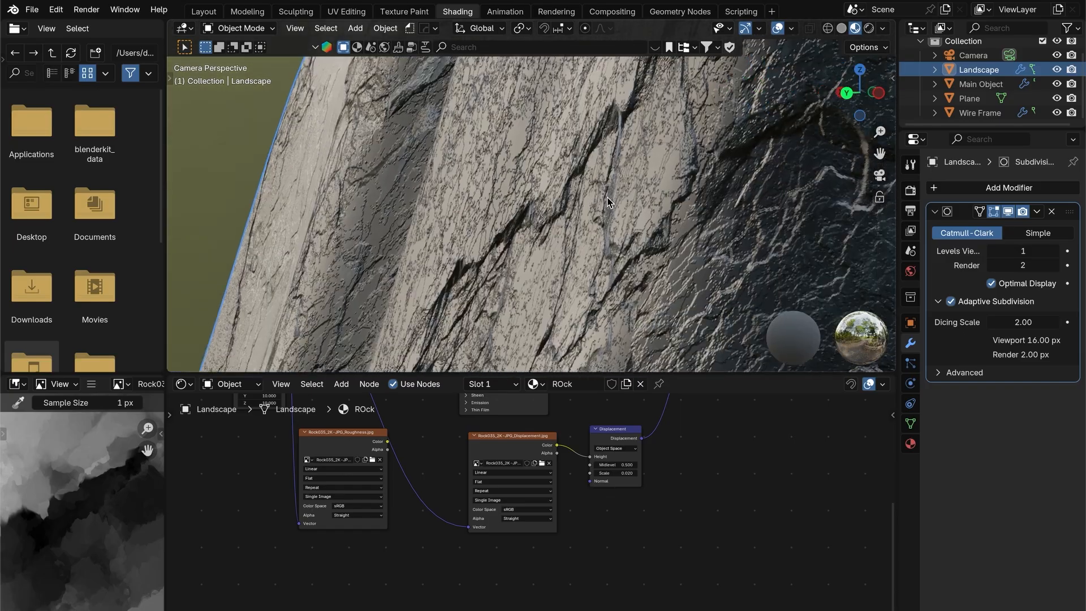
{"action": "scroll", "coordinate": [570, 192], "scroll_direction": "down", "scroll_amount": 4}
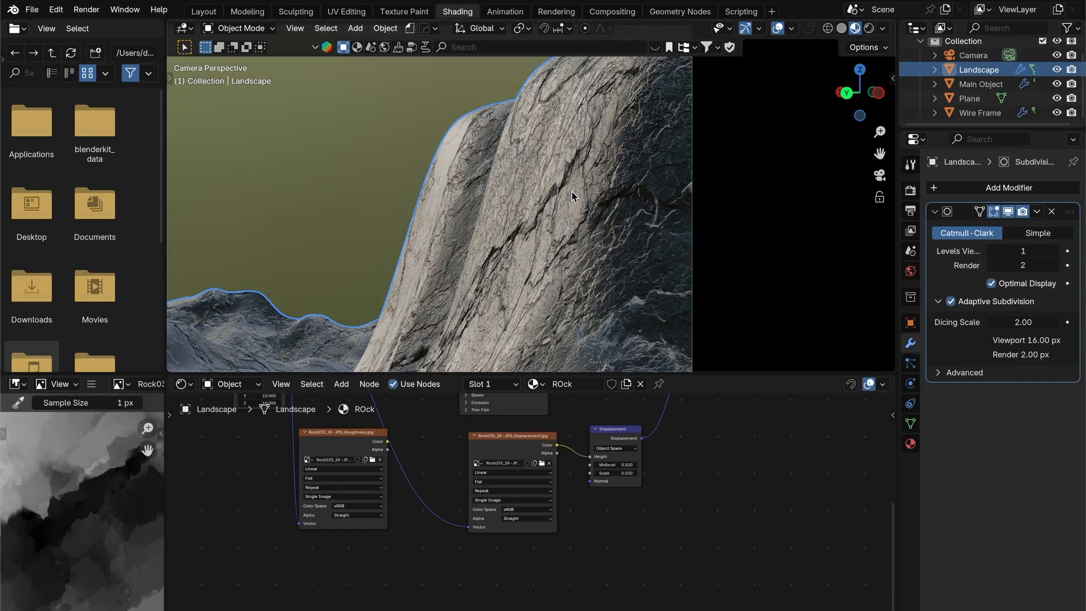
- Set the rock material's surface displacement method to Displacement and Bump
{"action": "left_click", "coordinate": [910, 444]}
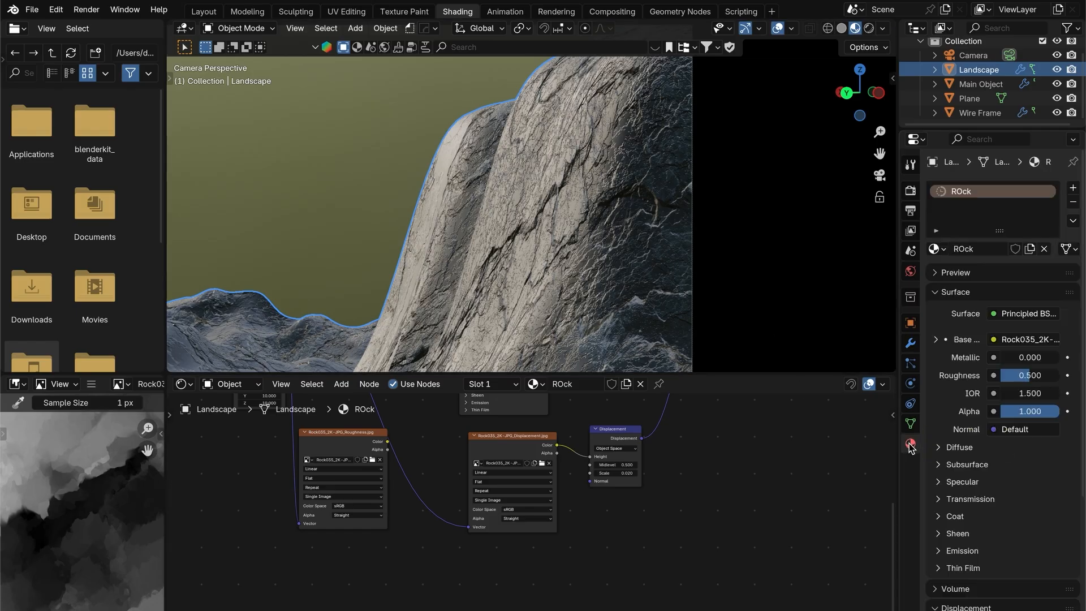
{"action": "scroll", "coordinate": [1013, 566], "scroll_direction": "down", "scroll_amount": 8}
{"action": "left_click", "coordinate": [1012, 567]}
{"action": "scroll", "coordinate": [1018, 566], "scroll_direction": "down", "scroll_amount": 5}
{"action": "scroll", "coordinate": [1020, 567], "scroll_direction": "down", "scroll_amount": 2}
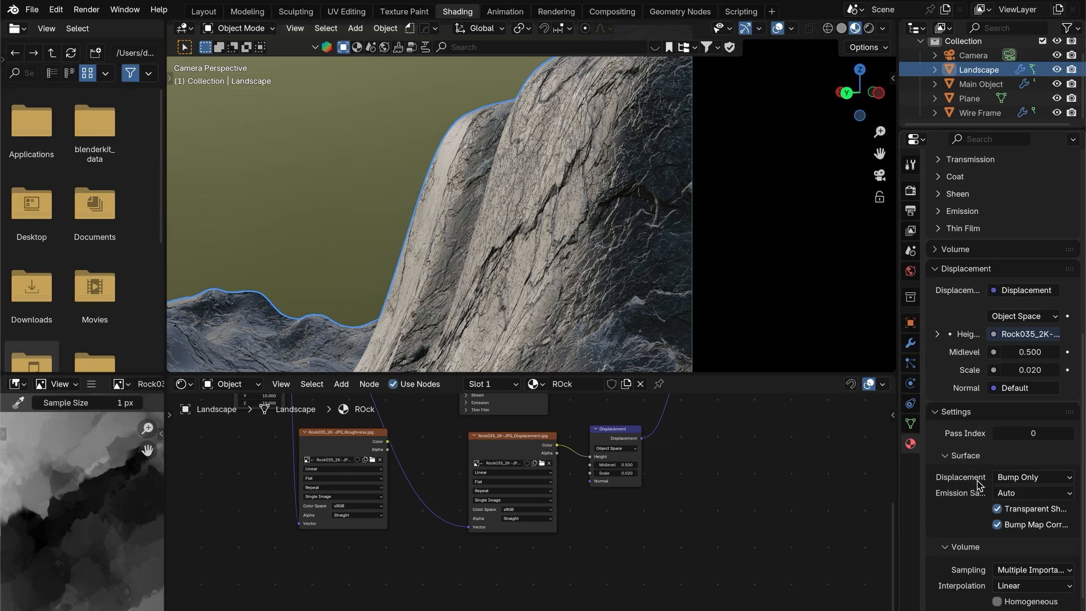
{"action": "left_click", "coordinate": [1012, 477]}
{"action": "left_click", "coordinate": [1013, 528]}
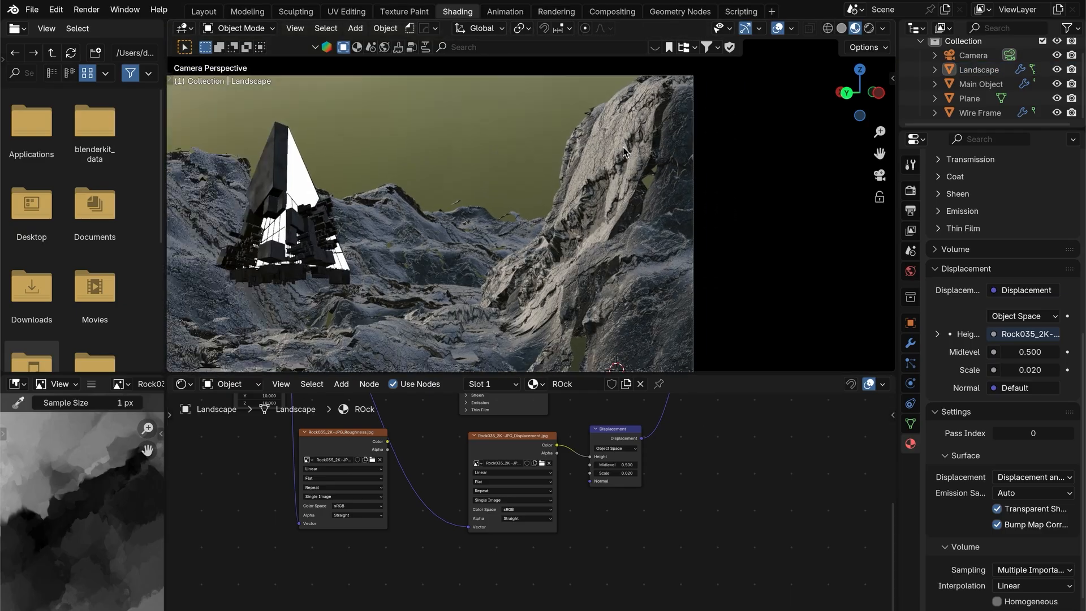
- Switch the viewport to rendered shading, lit by the preview HDRI environment instead of the scene world
{"action": "middle_click_drag", "start_coordinate": [483, 187], "coordinate": [593, 211], "text": "shift"}
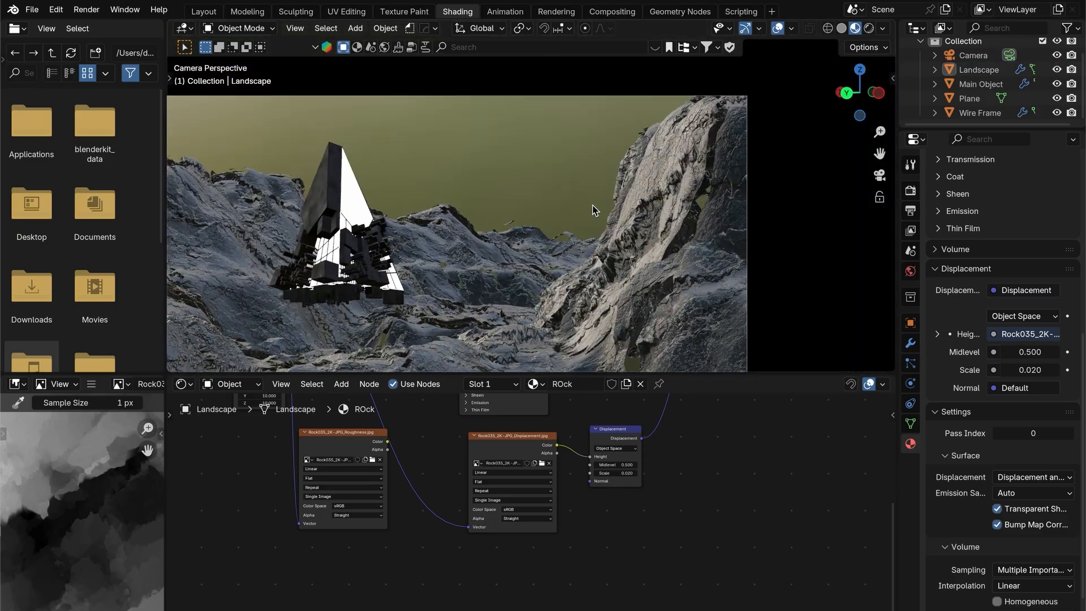
{"action": "left_click", "coordinate": [869, 29]}
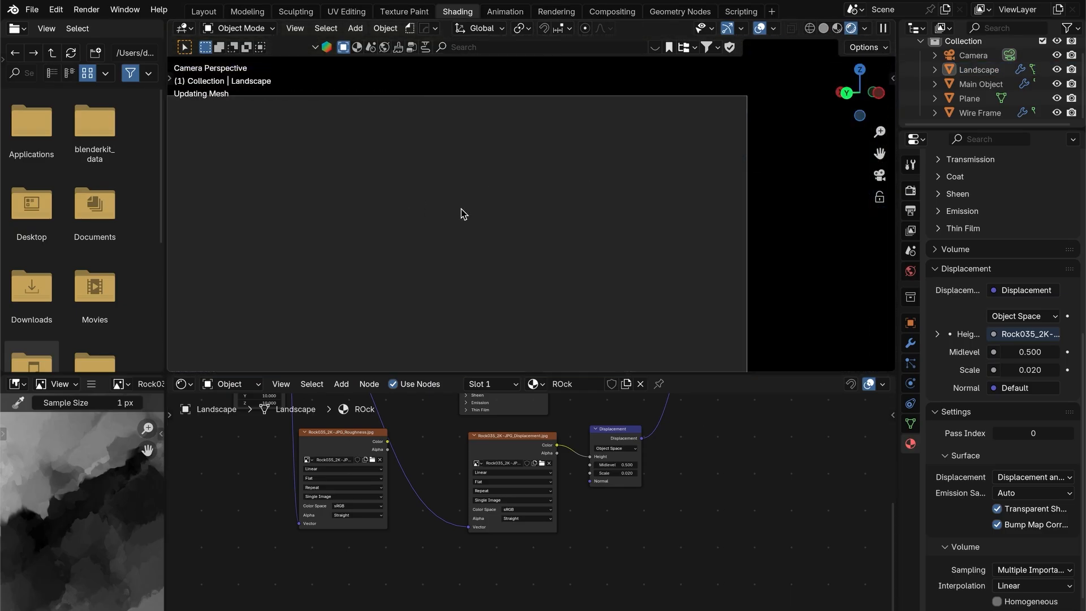
{"action": "left_click", "coordinate": [865, 30]}
{"action": "left_click", "coordinate": [831, 149]}
{"action": "left_click", "coordinate": [829, 163]}
- Reduce the Displacement node's scale to 0.01 in the rock material
{"action": "scroll", "coordinate": [589, 484], "scroll_direction": "up", "scroll_amount": 8}
{"action": "left_click", "coordinate": [648, 462]}
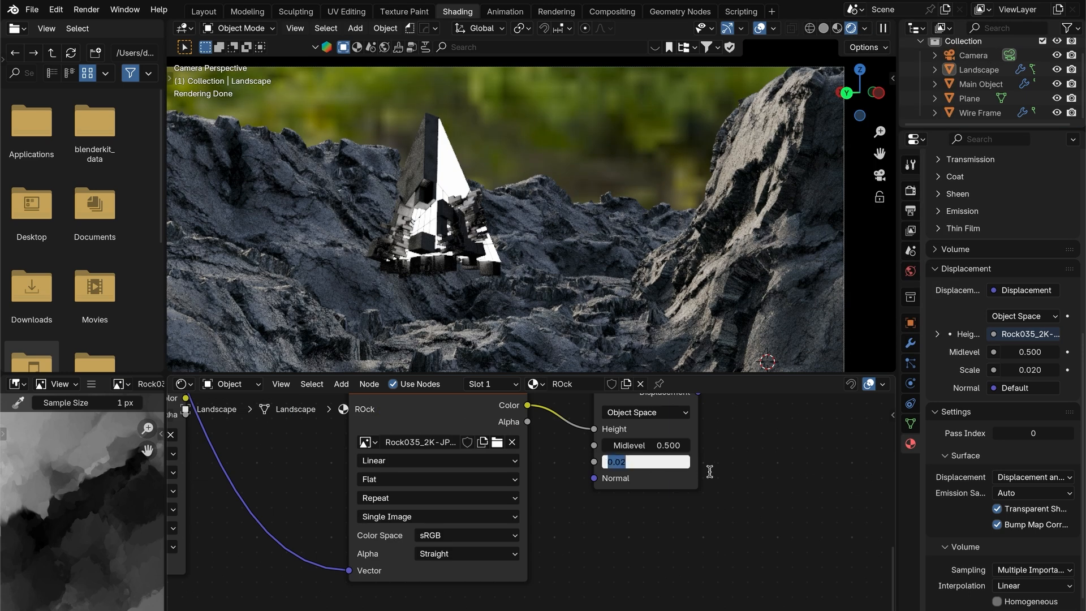
{"action": "key", "text": "BackSpace"}
{"action": "type", "text": "1"}
{"action": "key", "text": "Return"}
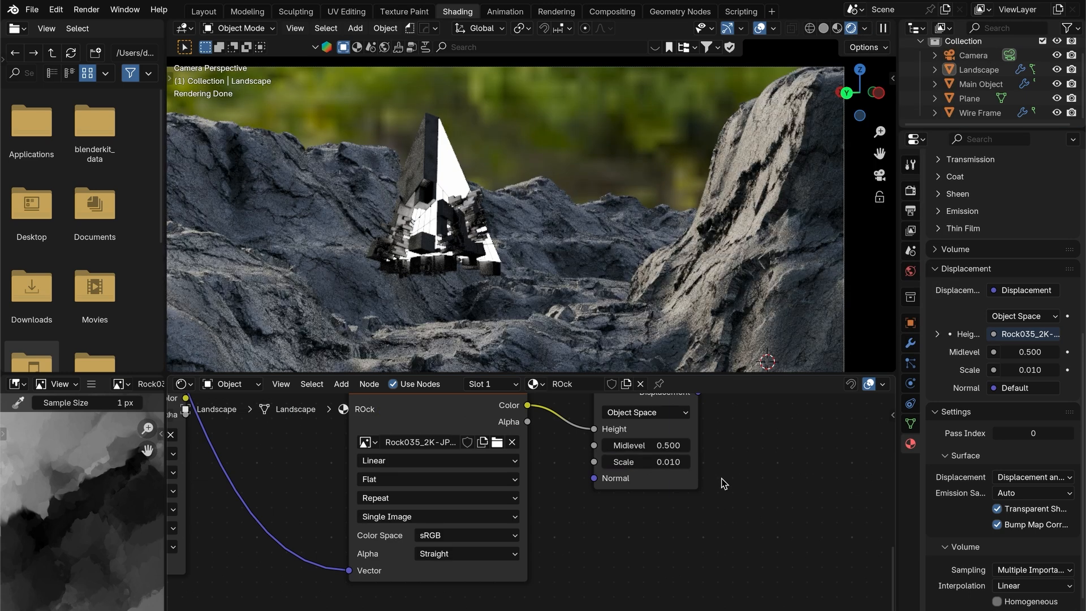
- Link the roughness image texture's Color output to the Principled BSDF's Roughness input
{"action": "scroll", "coordinate": [691, 451], "scroll_direction": "down", "scroll_amount": 4}
{"action": "middle_click_drag", "start_coordinate": [681, 435], "coordinate": [877, 546]}
{"action": "scroll", "coordinate": [678, 525], "scroll_direction": "down", "scroll_amount": 3}
{"action": "left_click_drag", "start_coordinate": [507, 570], "coordinate": [500, 553]}
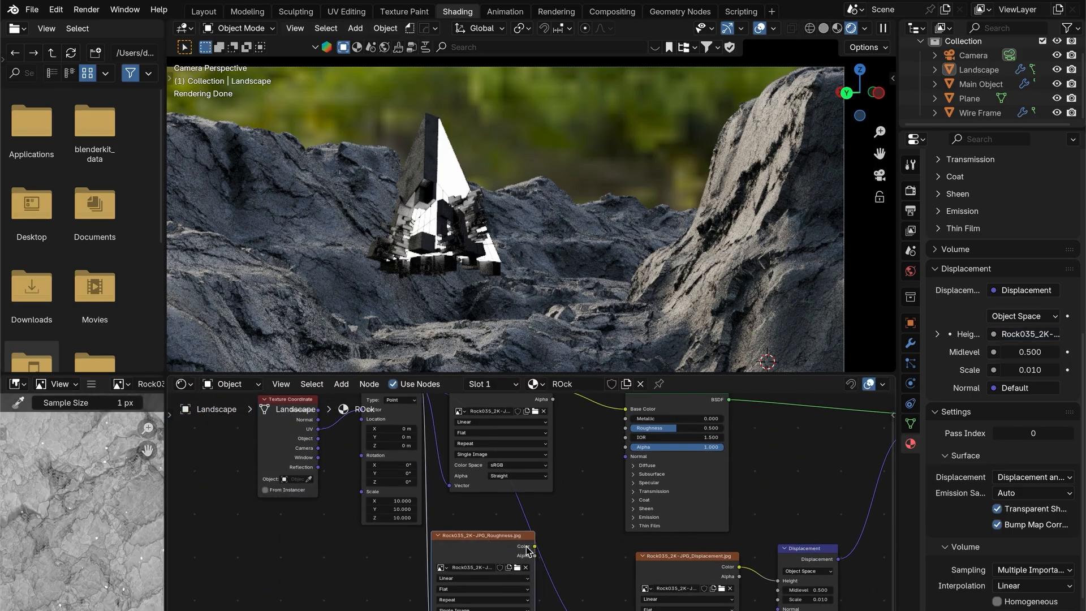
{"action": "left_click_drag", "start_coordinate": [615, 509], "coordinate": [625, 428]}
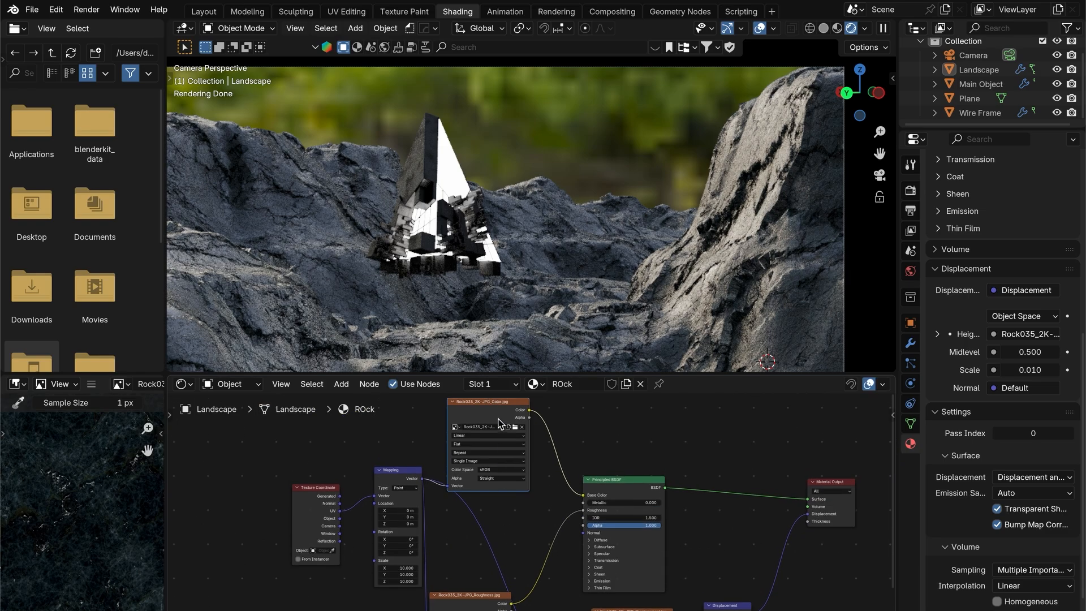
- Rearrange the image texture and Mapping nodes and insert a reroute point on the Mapping node's Vector links
{"action": "left_click_drag", "start_coordinate": [498, 424], "coordinate": [492, 394]}
{"action": "left_click_drag", "start_coordinate": [498, 596], "coordinate": [532, 477]}
{"action": "left_click_drag", "start_coordinate": [399, 479], "coordinate": [389, 559]}
{"action": "middle_click_drag", "start_coordinate": [452, 566], "coordinate": [425, 516]}
{"action": "right_click_drag", "start_coordinate": [396, 481], "coordinate": [419, 538], "text": "shift"}
{"action": "key", "text": "g"}
{"action": "scroll", "coordinate": [486, 447], "scroll_direction": "up", "scroll_amount": 3}
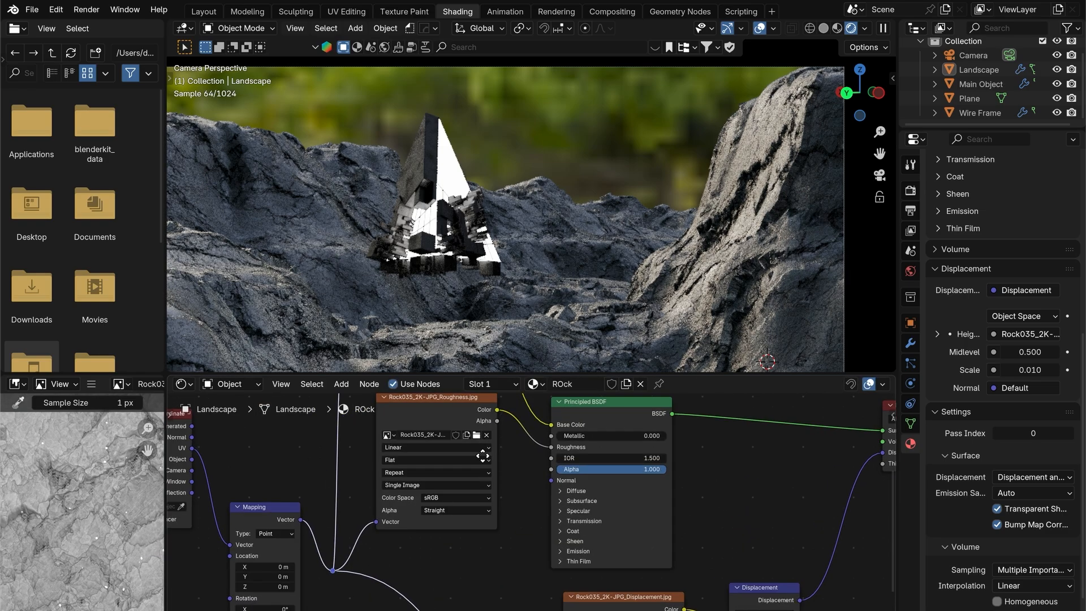
- Move the Texture Coordinate, Mapping and roughness texture nodes farther from the Principled BSDF to make room
{"action": "middle_click_drag", "start_coordinate": [483, 456], "coordinate": [513, 513]}
{"action": "scroll", "coordinate": [513, 513], "scroll_direction": "down", "scroll_amount": 5}
{"action": "left_click_drag", "start_coordinate": [280, 451], "coordinate": [391, 609]}
{"action": "key", "text": "g"}
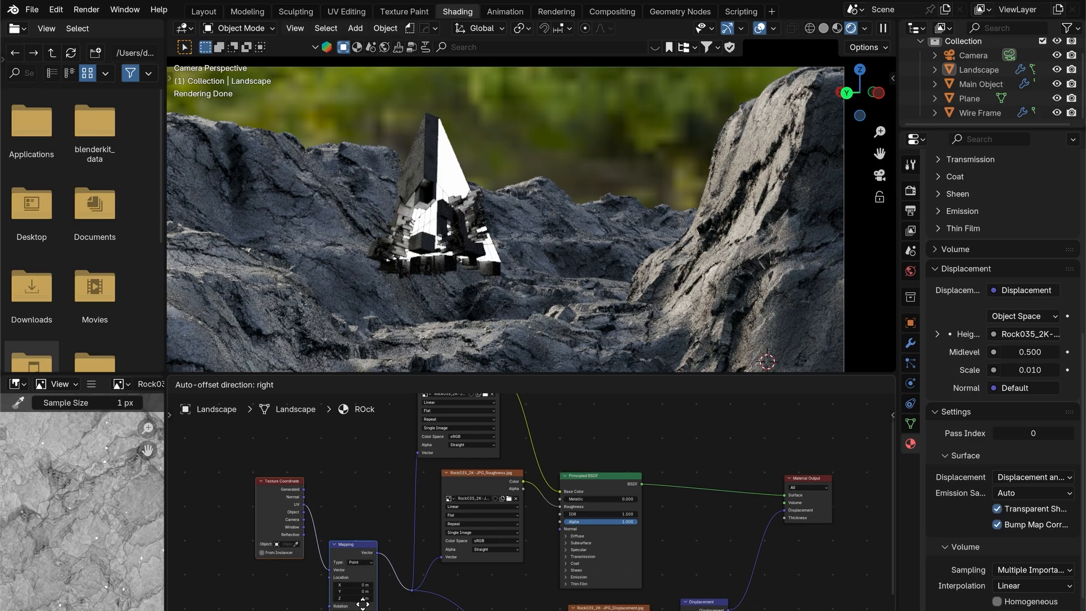
{"action": "left_click", "coordinate": [309, 601]}
{"action": "left_click_drag", "start_coordinate": [466, 489], "coordinate": [423, 502]}
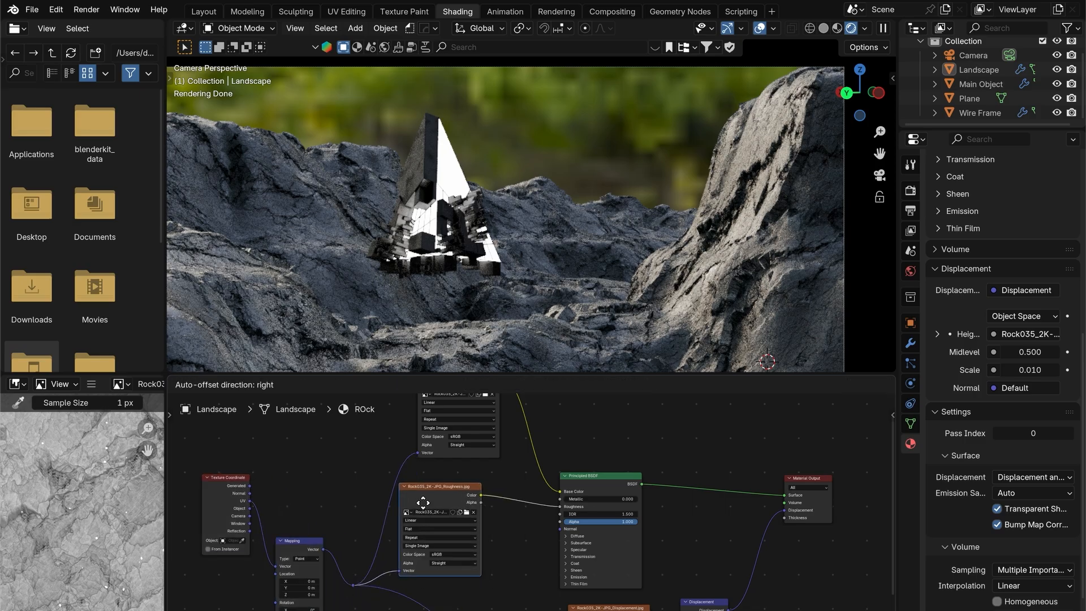
- Insert a Color Ramp between the roughness texture and the Principled BSDF, with its white stop at about 0.49
{"action": "key", "text": "shift+a"}
{"action": "type", "text": "ramp"}
{"action": "key", "text": "Return"}
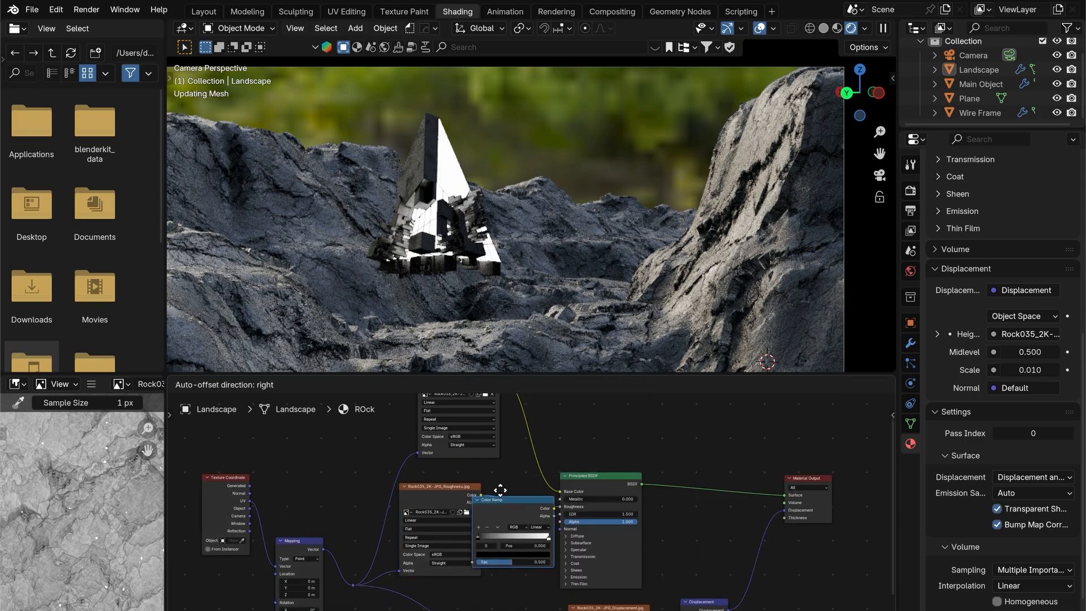
{"action": "left_click", "coordinate": [501, 490]}
{"action": "scroll", "coordinate": [500, 490], "scroll_direction": "up", "scroll_amount": 3}
{"action": "left_click_drag", "start_coordinate": [601, 547], "coordinate": [538, 548]}
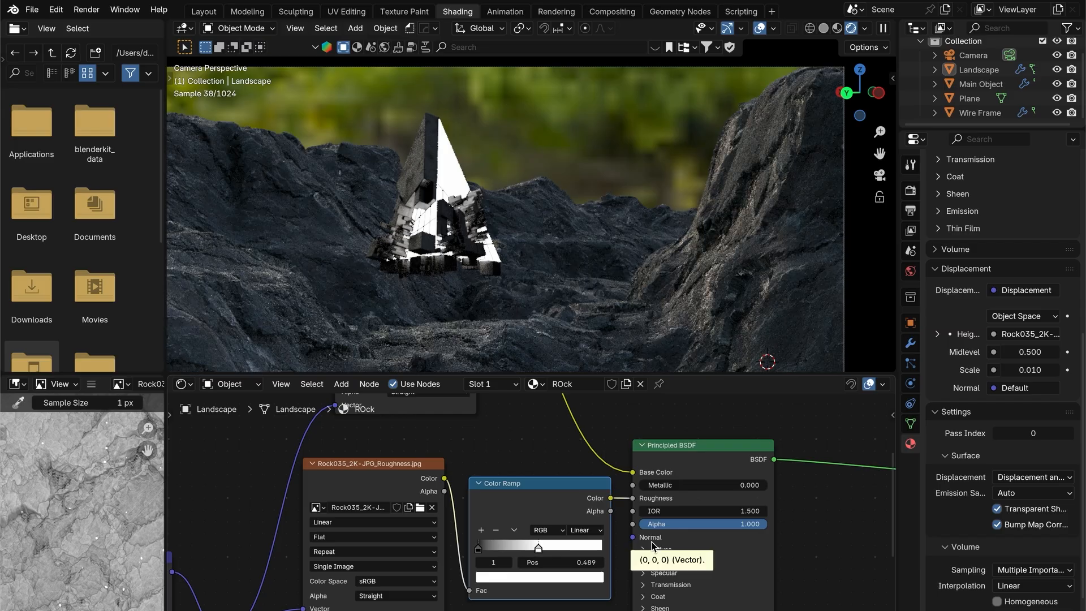
{"action": "scroll", "coordinate": [594, 334], "scroll_direction": "down", "scroll_amount": 2}
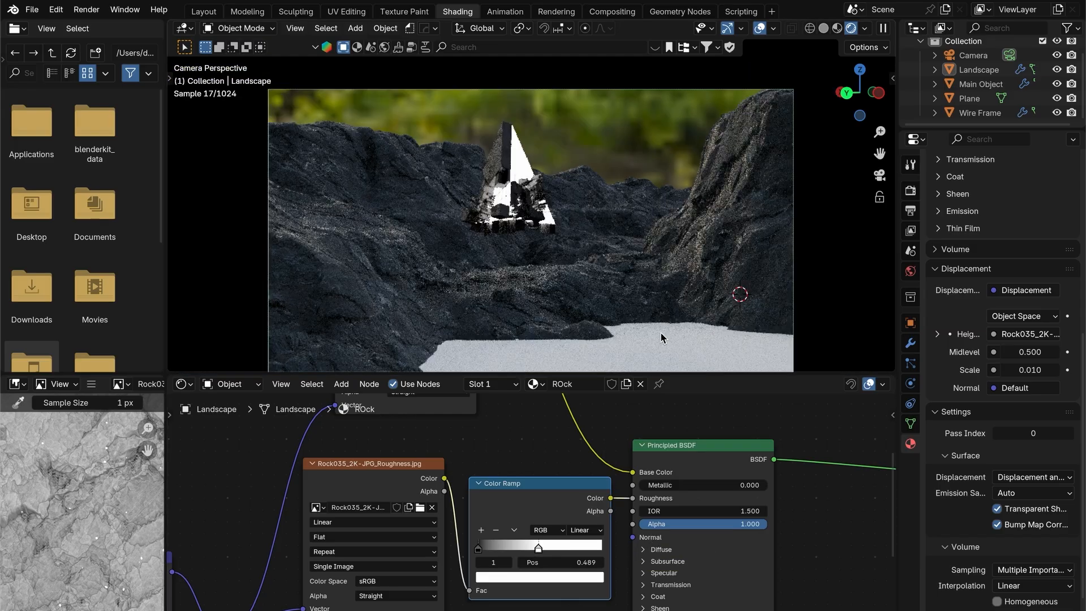
- Subdivide the water plane's mesh several times into a dense grid in Edit Mode, then return to Object Mode
{"action": "left_click", "coordinate": [657, 330]}
{"action": "middle_click_drag", "start_coordinate": [631, 314], "coordinate": [616, 246], "text": "shift"}
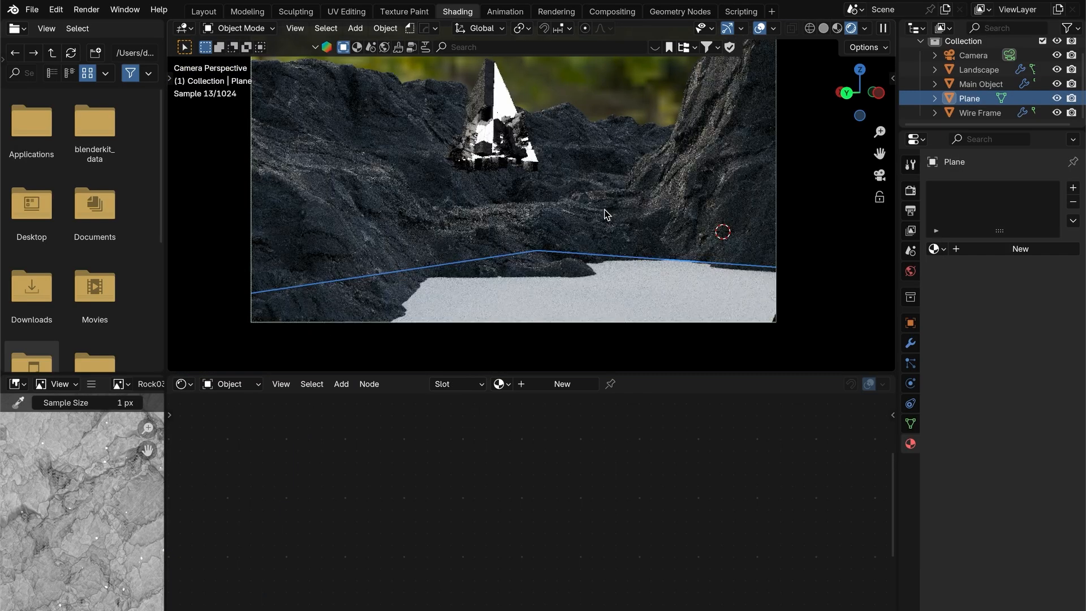
{"action": "middle_click_drag", "start_coordinate": [594, 188], "coordinate": [624, 182]}
{"action": "key", "text": "Tab"}
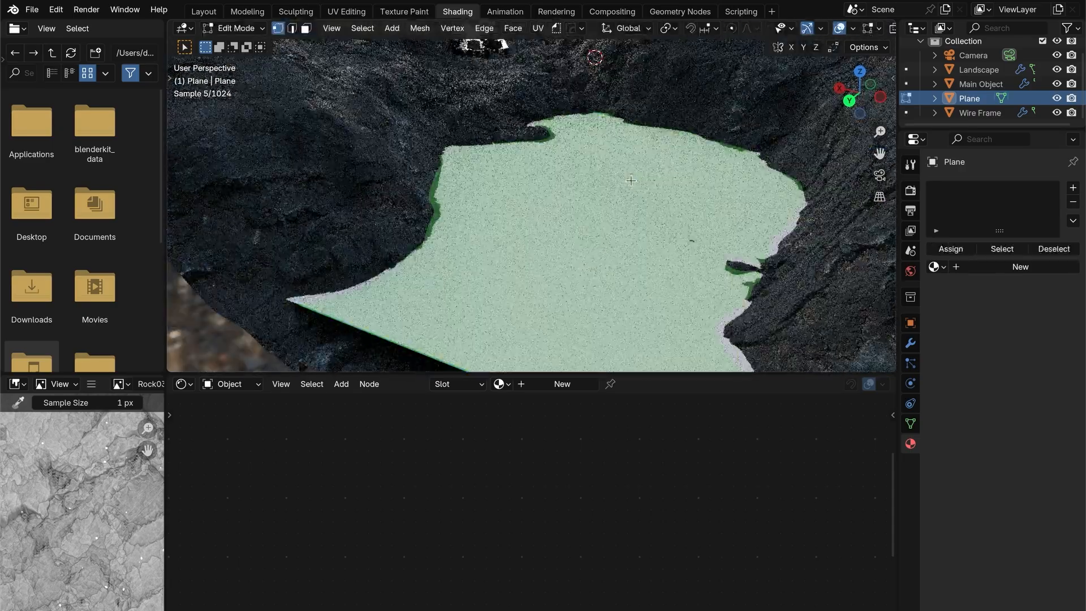
{"action": "right_click", "coordinate": [633, 189]}
{"action": "left_click", "coordinate": [633, 188]}
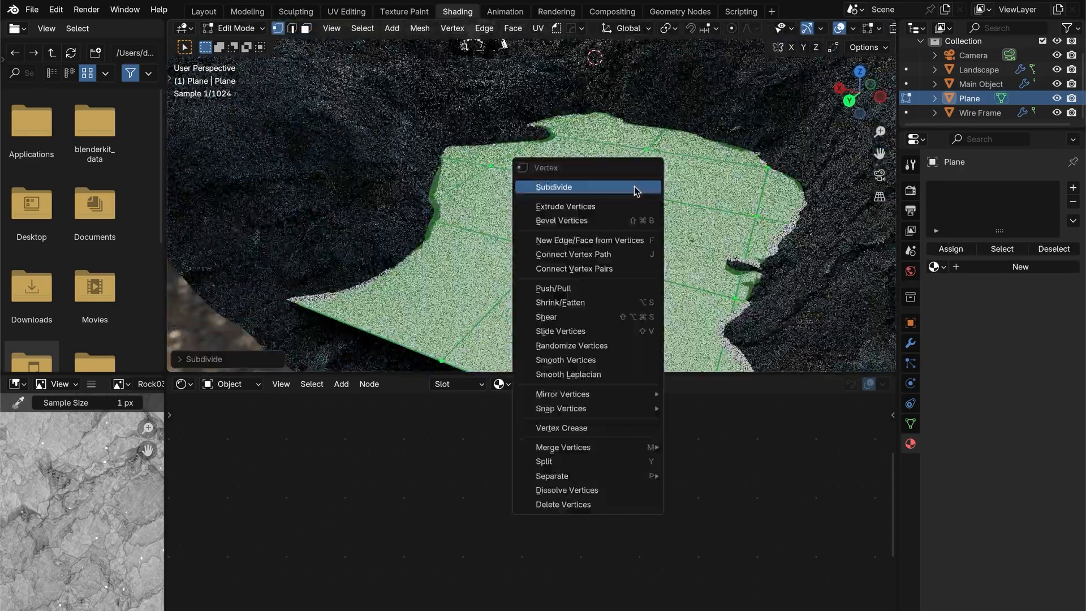
{"action": "right_click", "coordinate": [633, 186]}
{"action": "left_click", "coordinate": [634, 186]}
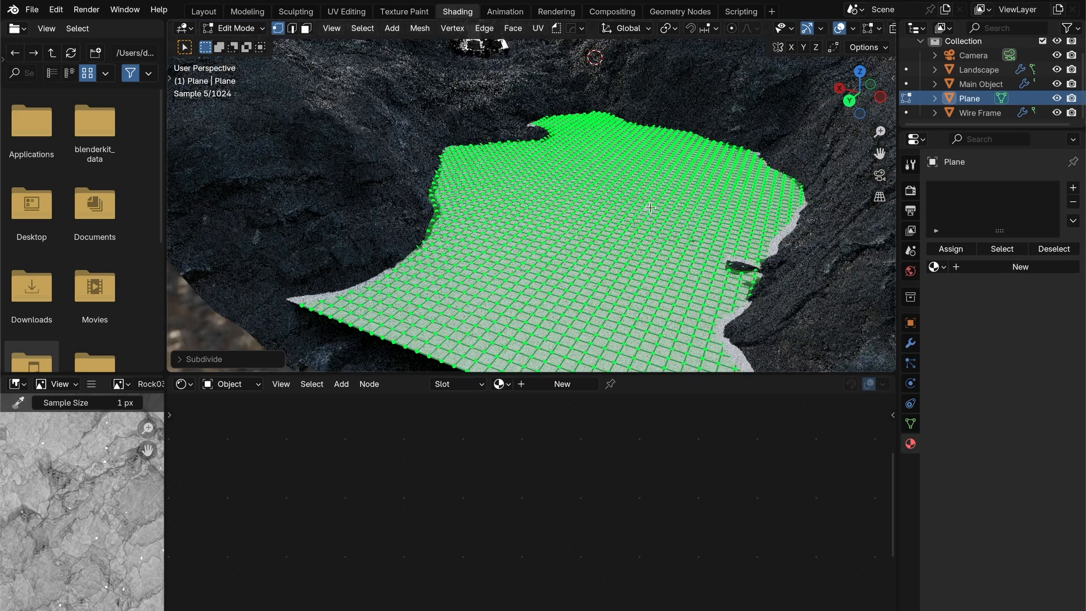
{"action": "key", "text": "Tab"}
- Create a material named Water for the plane with metallic 1 and roughness about 0.13
{"action": "scroll", "coordinate": [683, 199], "scroll_direction": "up", "scroll_amount": 3}
{"action": "middle_click_drag", "start_coordinate": [683, 199], "coordinate": [673, 182]}
{"action": "left_click", "coordinate": [561, 384]}
{"action": "double_click", "coordinate": [588, 384]}
{"action": "type", "text": "W"}
{"action": "key", "text": "Return"}
{"action": "scroll", "coordinate": [526, 470], "scroll_direction": "down", "scroll_amount": 3}
{"action": "left_click_drag", "start_coordinate": [489, 457], "coordinate": [472, 471]}
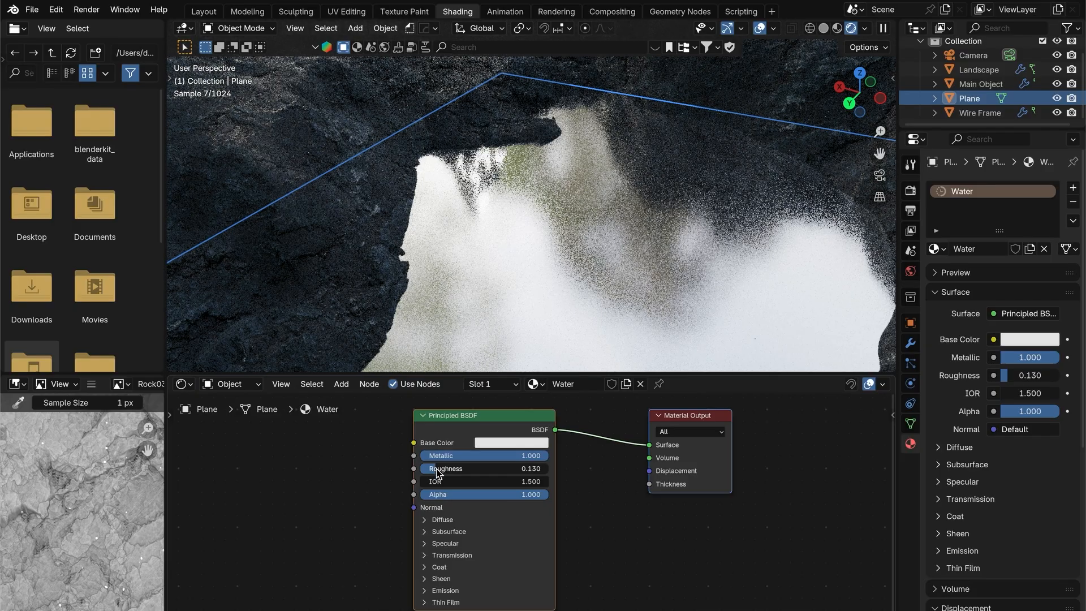
- Add a Noise Texture node beside the Principled BSDF in the Water material
{"action": "middle_click_drag", "start_coordinate": [332, 493], "coordinate": [425, 510]}
{"action": "key", "text": "shift+a"}
{"action": "type", "text": "noi"}
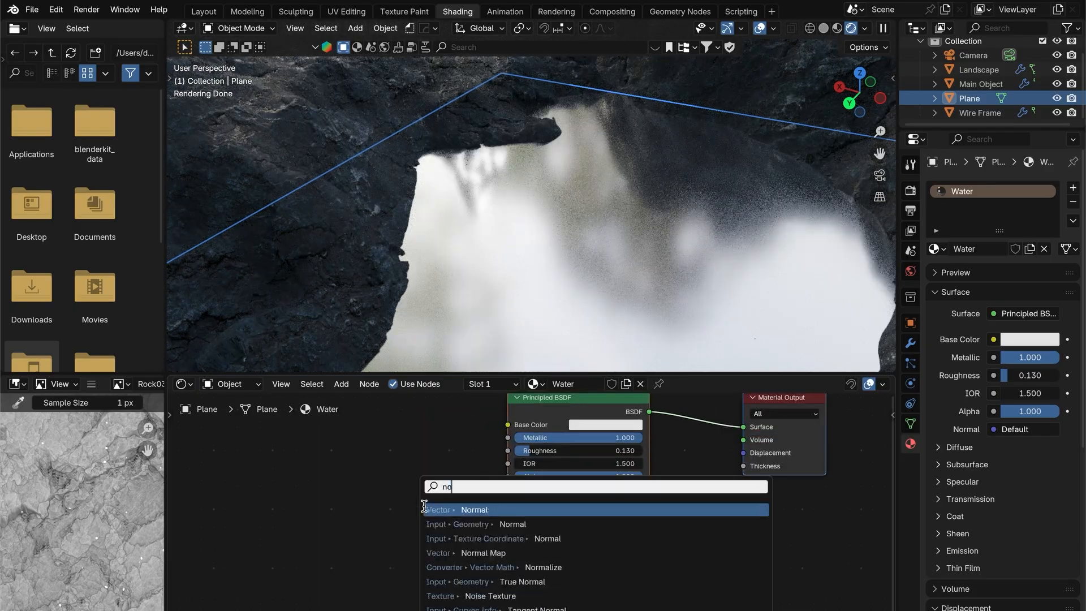
{"action": "key", "text": "Return"}
{"action": "left_click", "coordinate": [376, 473]}
- Add Texture Coordinate and Mapping nodes to the Water material
{"action": "key", "text": "shift+a"}
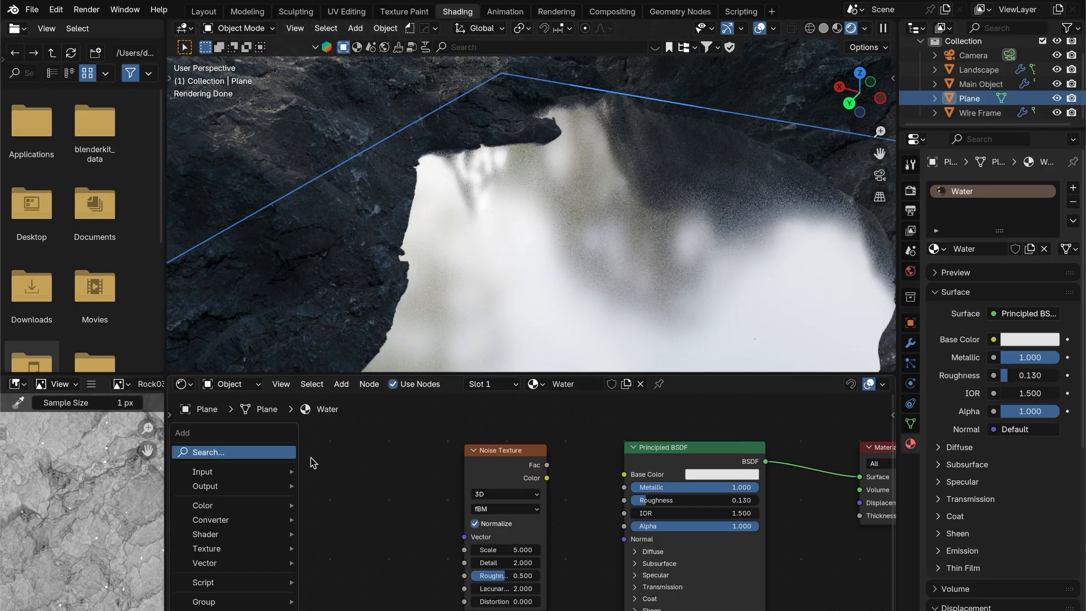
{"action": "type", "text": "text"}
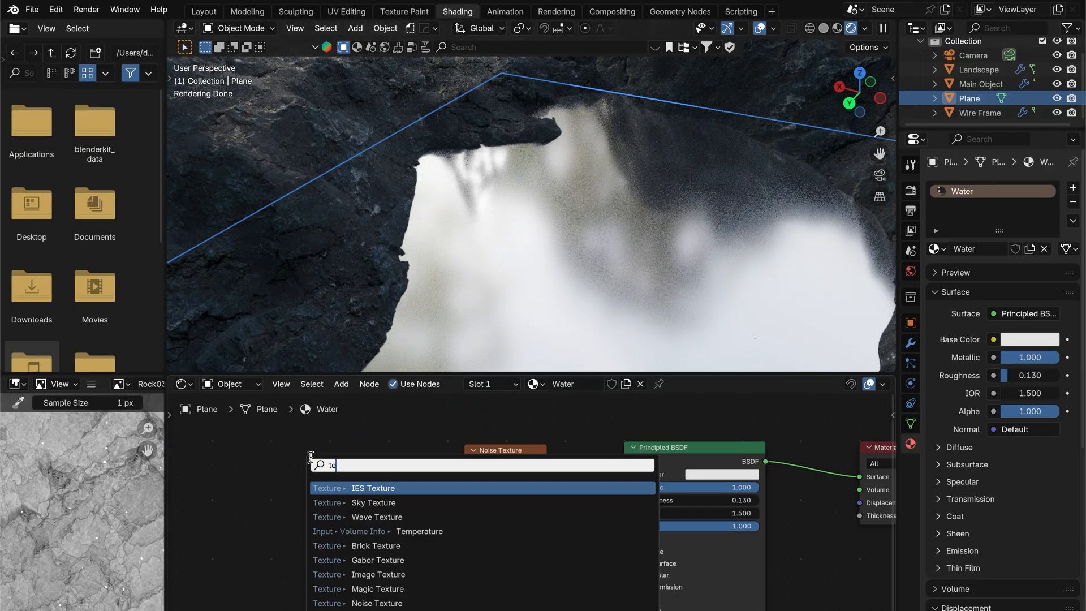
{"action": "type", "text": "ur"}
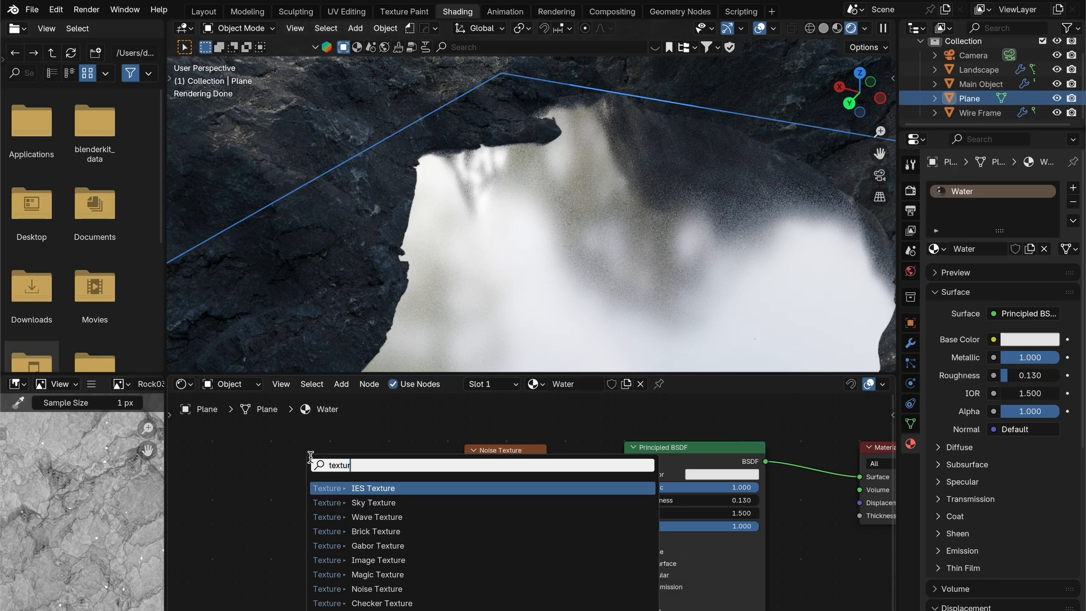
{"action": "type", "text": "e c"}
{"action": "key", "text": "Return"}
{"action": "left_click", "coordinate": [310, 457]}
{"action": "key", "text": "shift+a"}
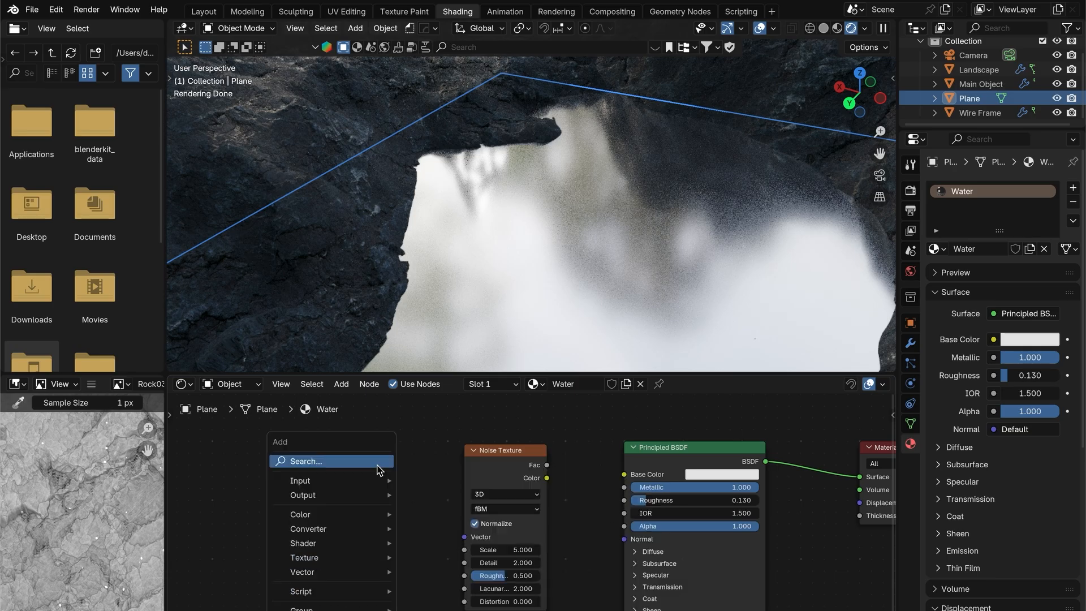
{"action": "type", "text": "mapp"}
{"action": "key", "text": "Return"}
{"action": "left_click", "coordinate": [375, 464]}
- Link the Texture Coordinate's Object output to the Mapping node and the Mapping output to the Noise Texture's Vector
{"action": "left_click_drag", "start_coordinate": [350, 460], "coordinate": [275, 465]}
{"action": "left_click_drag", "start_coordinate": [412, 471], "coordinate": [383, 468]}
{"action": "left_click_drag", "start_coordinate": [312, 482], "coordinate": [349, 513]}
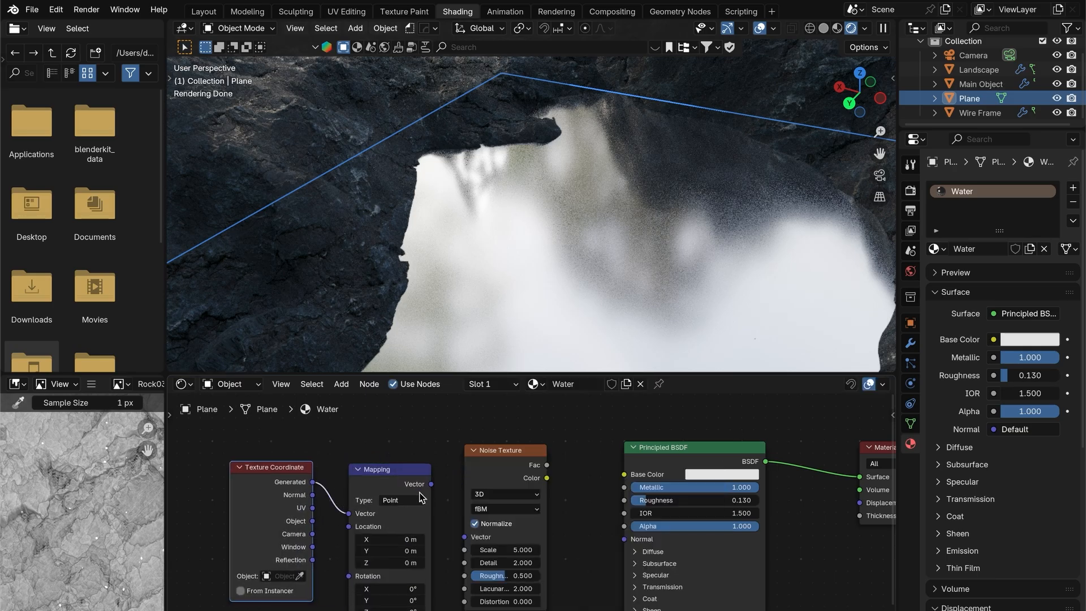
{"action": "left_click_drag", "start_coordinate": [431, 484], "coordinate": [464, 535]}
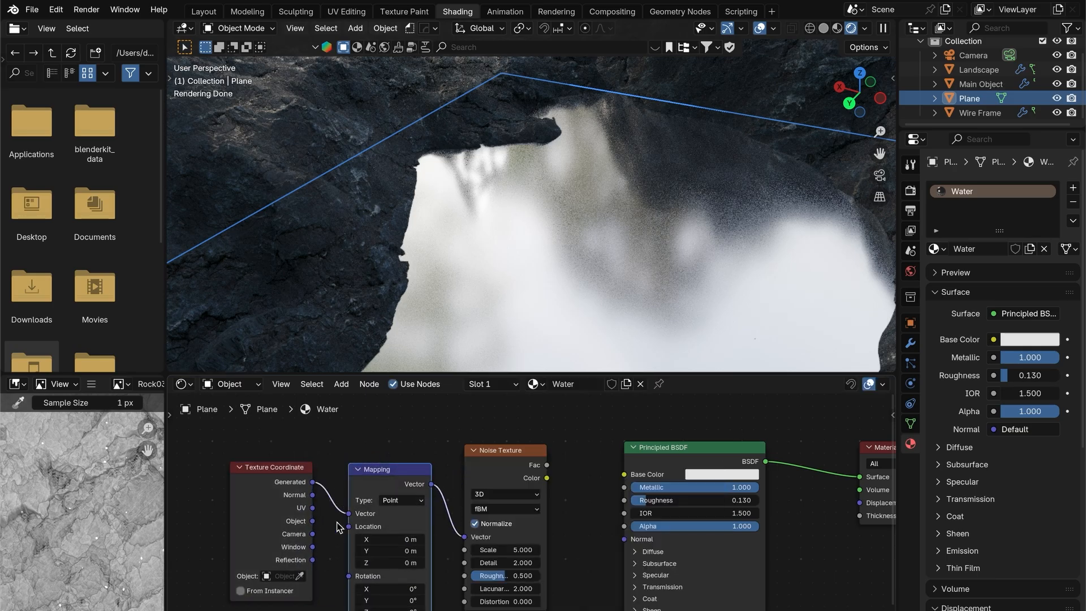
{"action": "left_click_drag", "start_coordinate": [274, 505], "coordinate": [289, 511]}
- Add a Displacement node driven by the Noise Texture's Fac and link it to the Material Output's Displacement input
{"action": "middle_click_drag", "start_coordinate": [417, 515], "coordinate": [275, 486]}
{"action": "left_click_drag", "start_coordinate": [405, 436], "coordinate": [427, 469]}
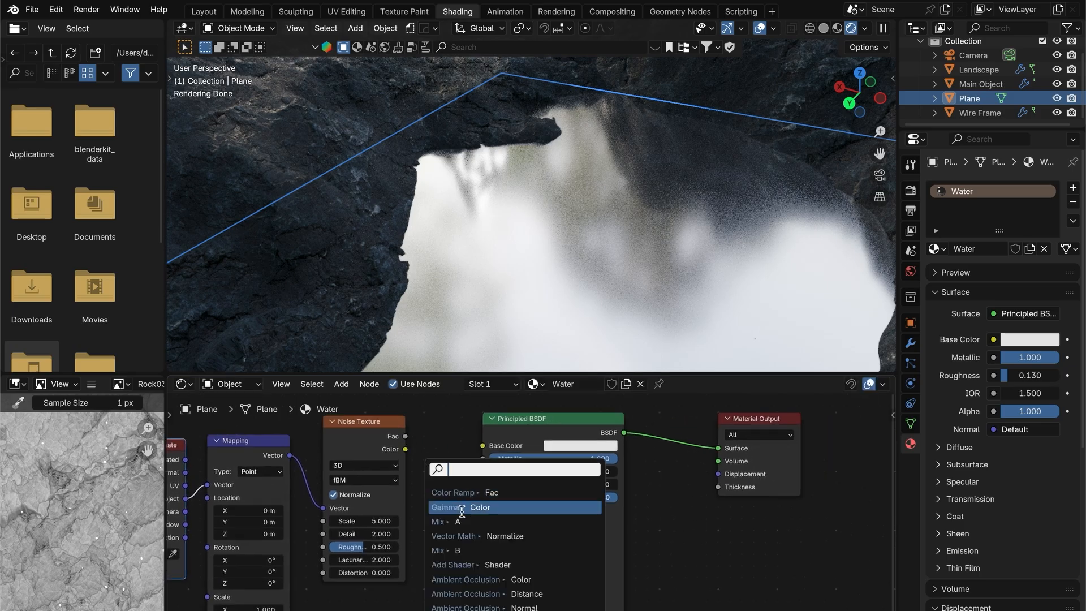
{"action": "type", "text": "displ"}
{"action": "key", "text": "Return"}
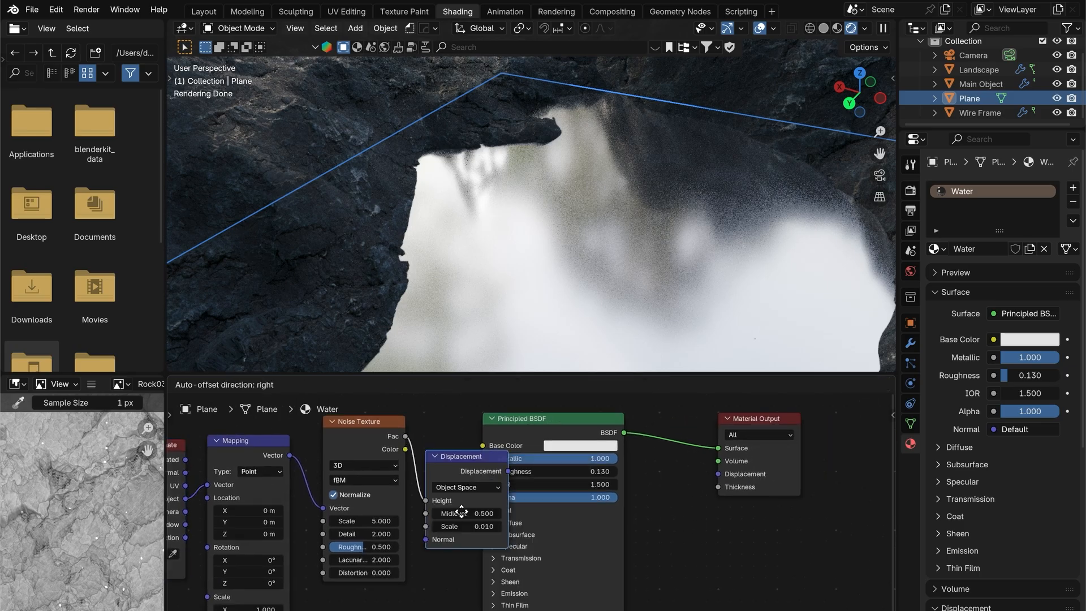
{"action": "left_click", "coordinate": [435, 506]}
{"action": "left_click_drag", "start_coordinate": [456, 468], "coordinate": [718, 524]}
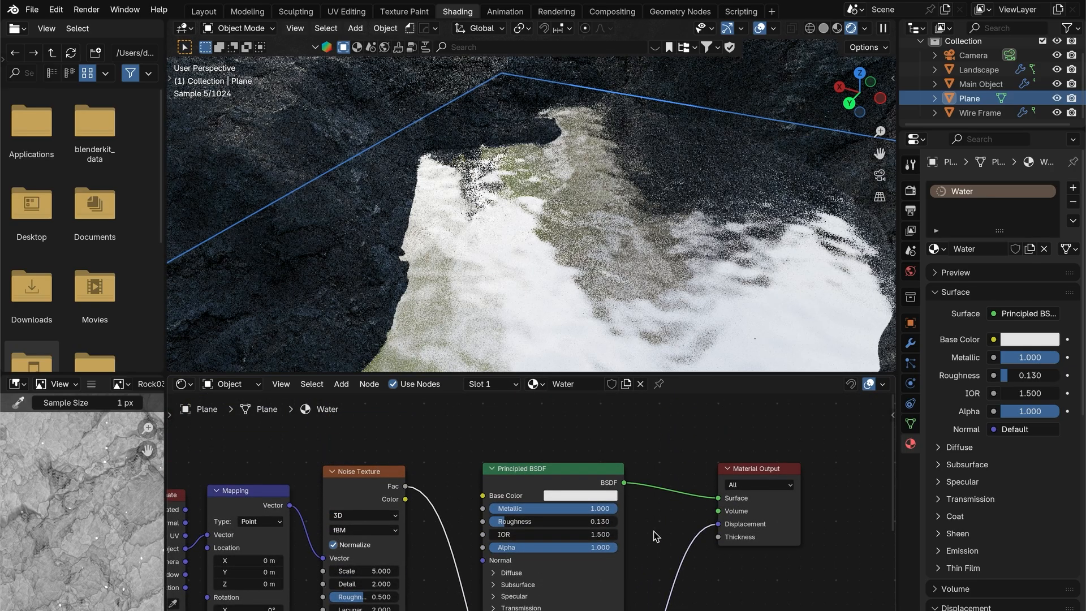
- Set the Noise Texture's scale to 2.5 in the Water material, undoing the trial change to its detail
{"action": "middle_click_drag", "start_coordinate": [366, 572], "coordinate": [400, 511]}
{"action": "left_click", "coordinate": [399, 512]}
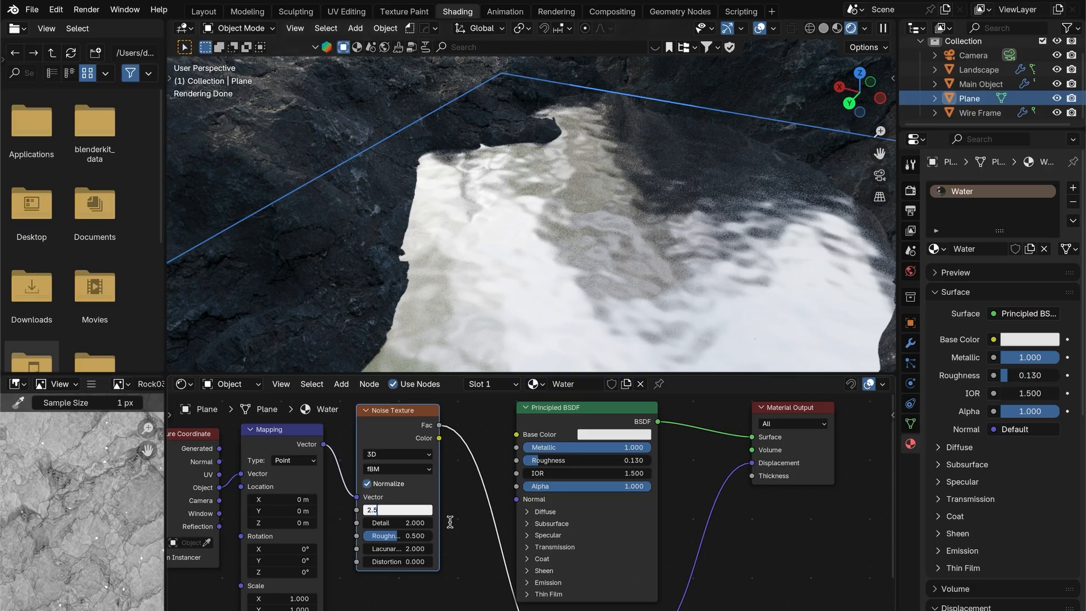
{"action": "key", "text": "Return"}
{"action": "left_click_drag", "start_coordinate": [414, 521], "coordinate": [486, 521]}
{"action": "key", "text": "ctrl+z"}
- Set the Mapping node's scale to 10 on all three axes in the Water material
{"action": "middle_click_drag", "start_coordinate": [306, 584], "coordinate": [341, 557]}
{"action": "left_click_drag", "start_coordinate": [319, 572], "coordinate": [319, 594]}
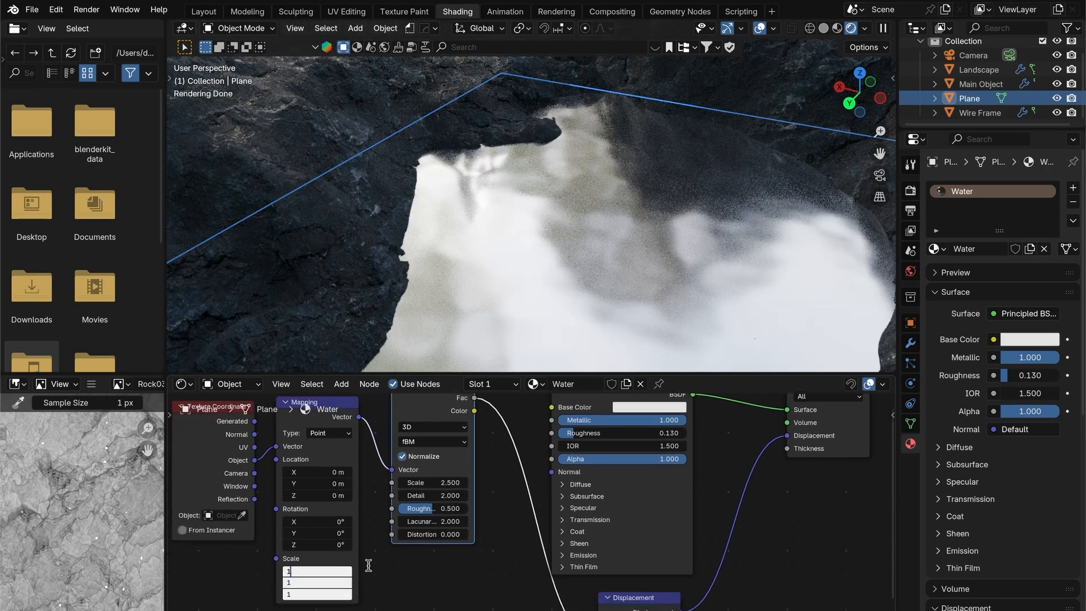
{"action": "type", "text": "10"}
{"action": "key", "text": "Return"}
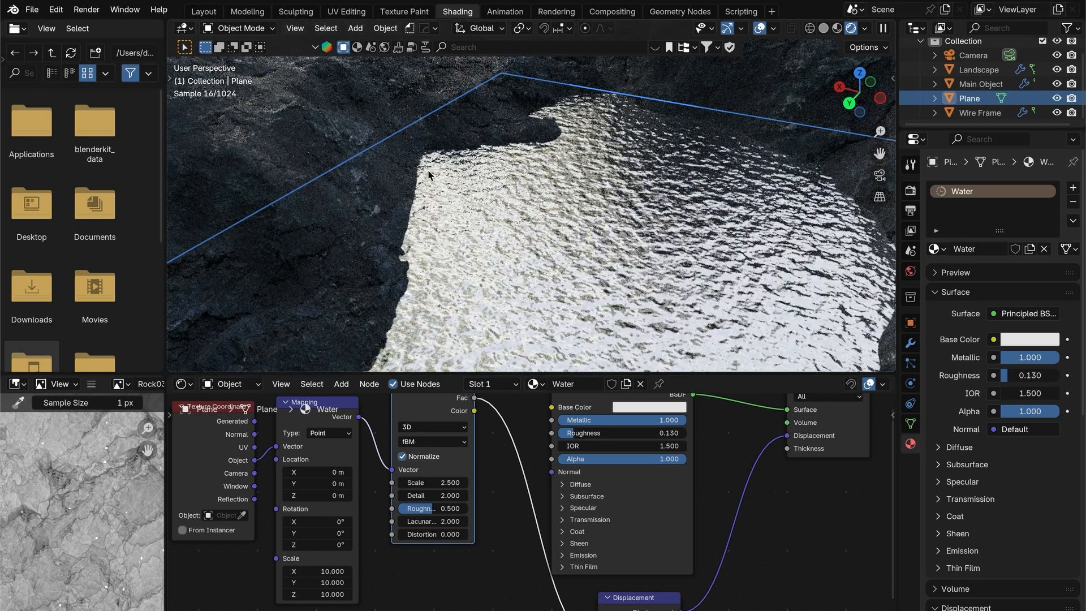
- Set the Mapping node's Y scale to 18 to stretch the water ripples
{"action": "left_click", "coordinate": [333, 586]}
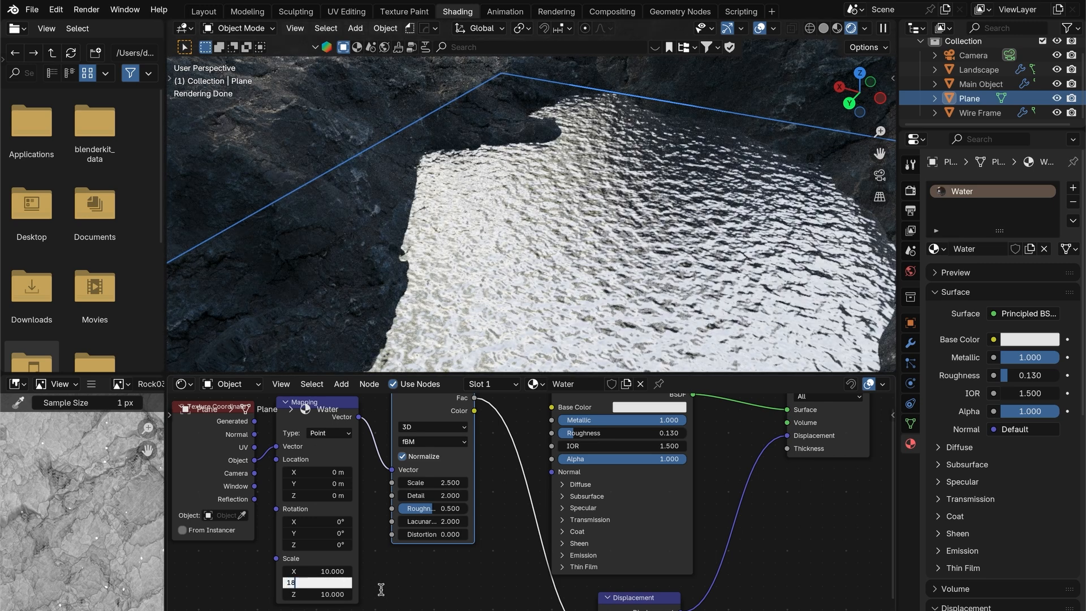
{"action": "type", "text": "18"}
{"action": "key", "text": "Return"}
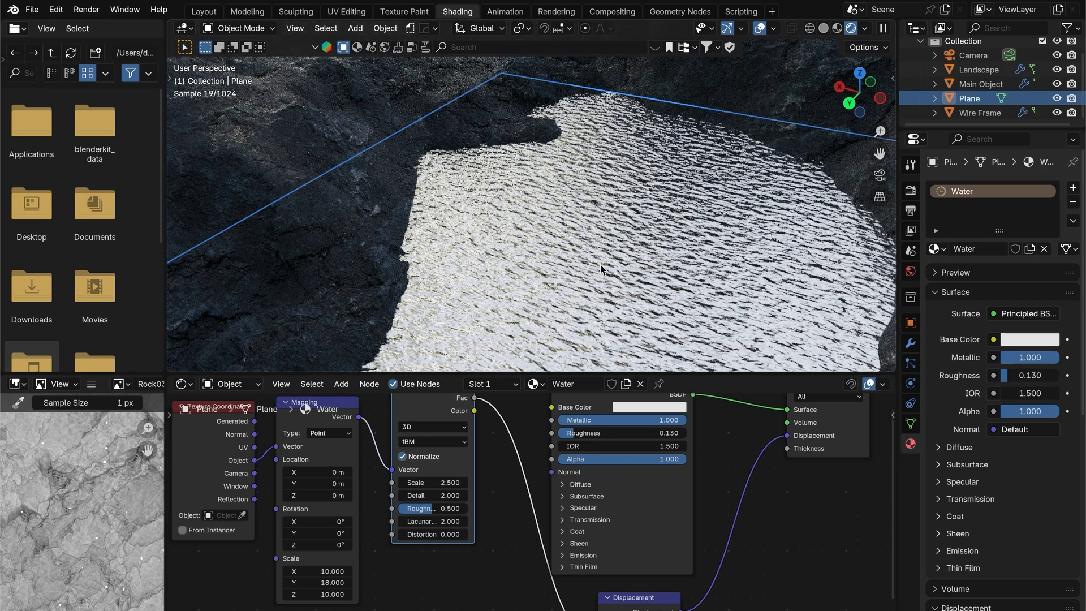
- Set the Displacement node's scale to 0.001 in the Water material
{"action": "middle_click_drag", "start_coordinate": [571, 605], "coordinate": [454, 509]}
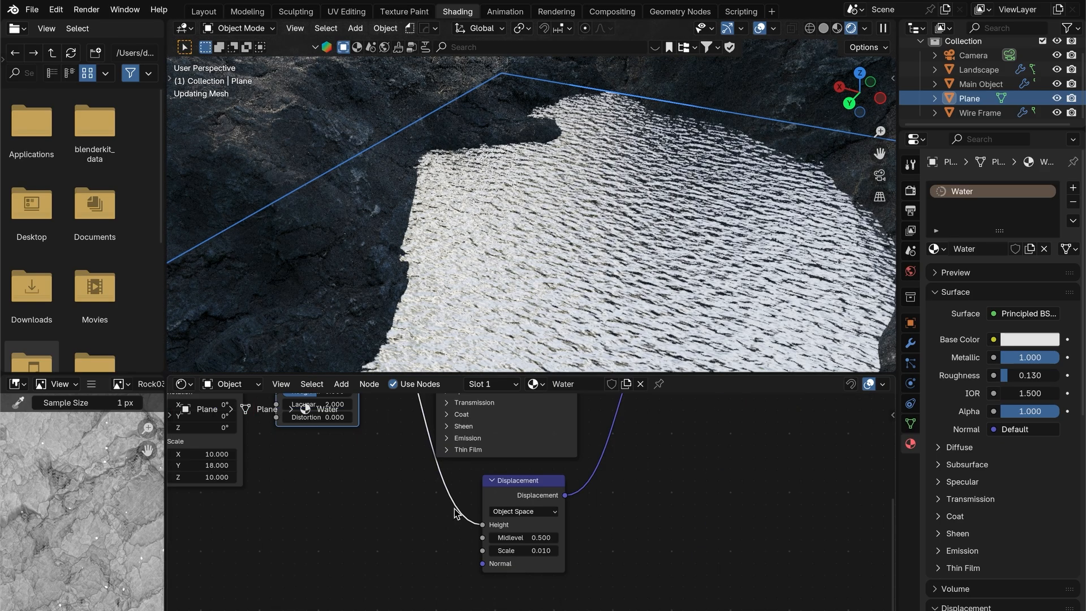
{"action": "left_click", "coordinate": [499, 547]}
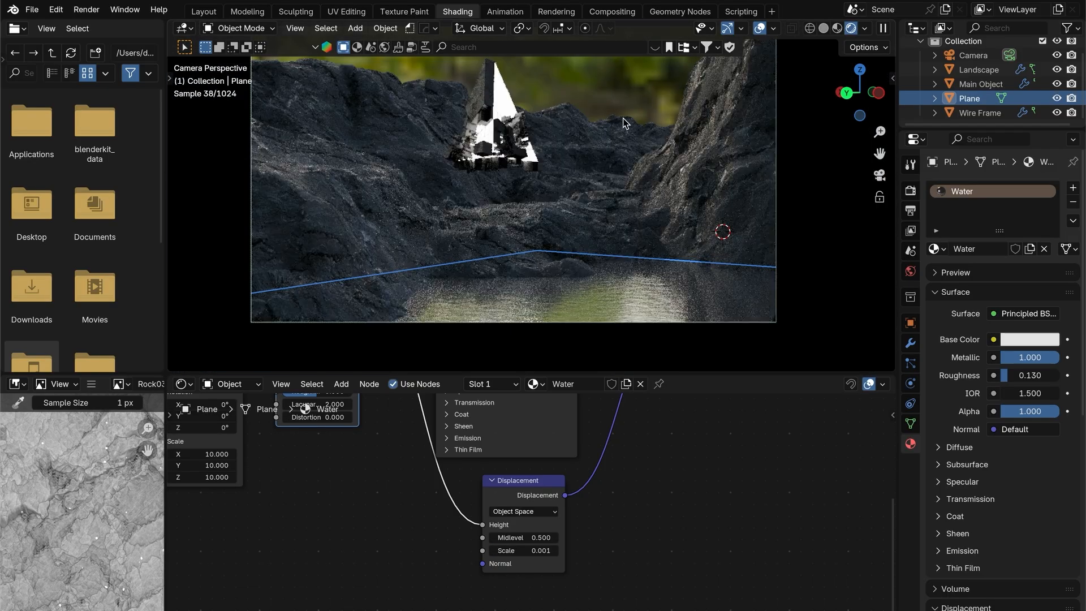
- Select the camera and switch to the Layout workspace
{"action": "left_click", "coordinate": [624, 118]}
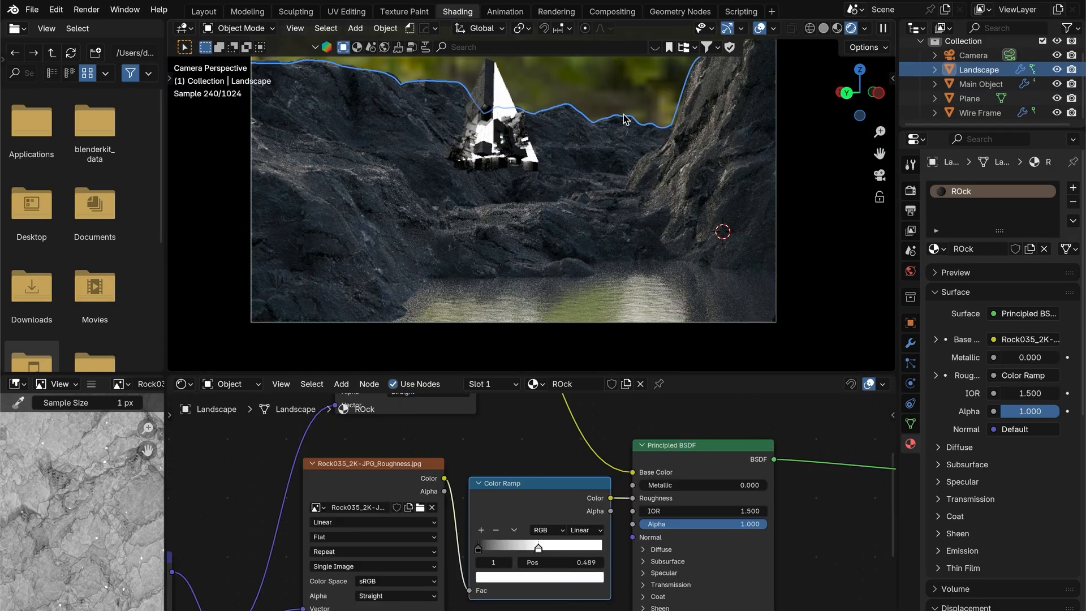
{"action": "left_click", "coordinate": [706, 341]}
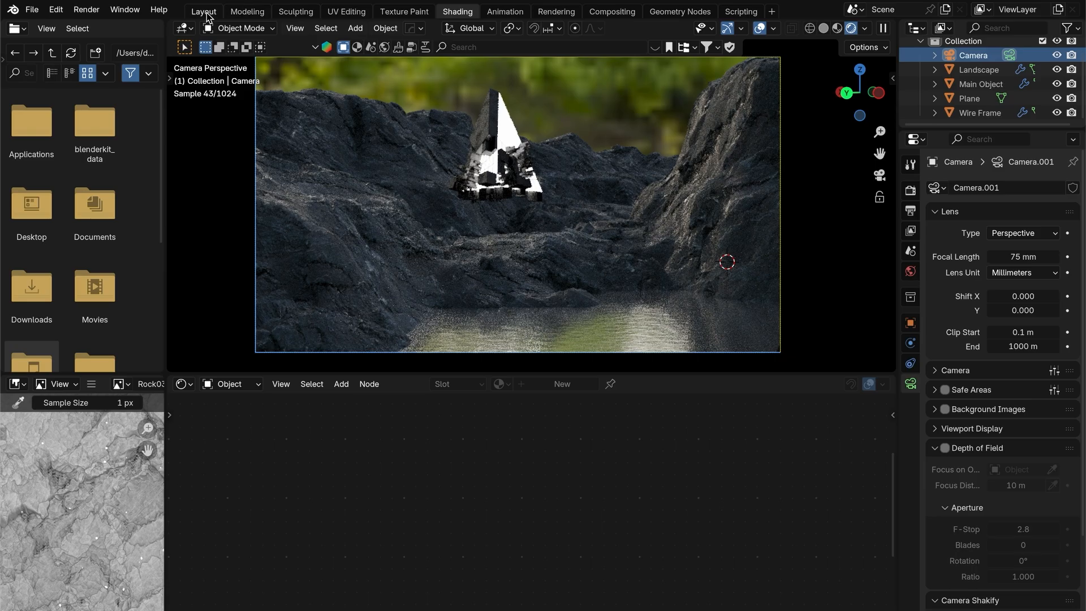
{"action": "left_click", "coordinate": [204, 12]}
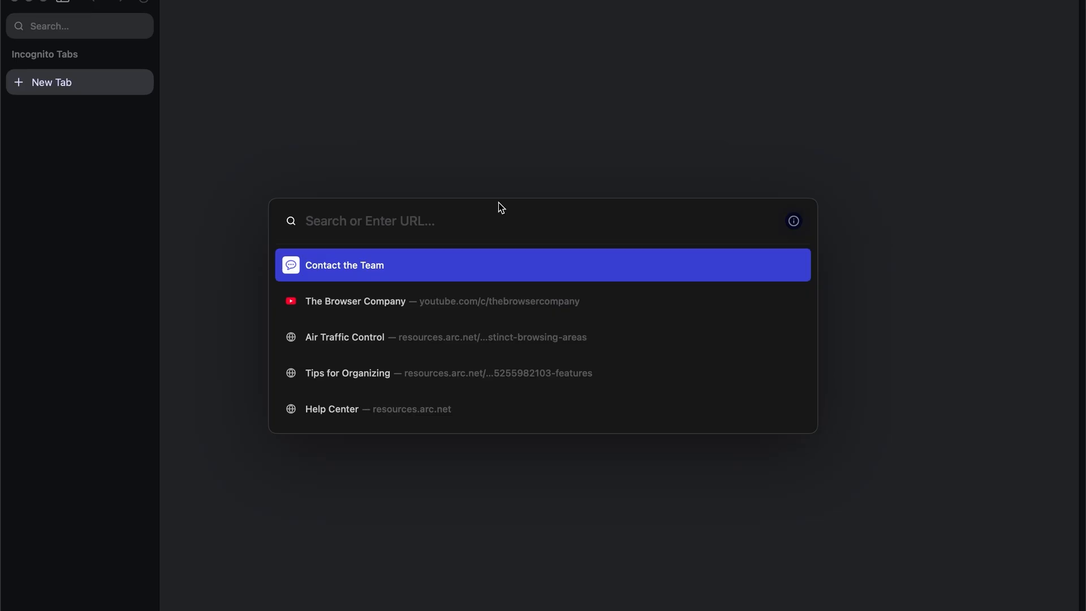
- Switch to the web browser and open polyhaven.com in a new tab
{"action": "key", "text": "Escape"}
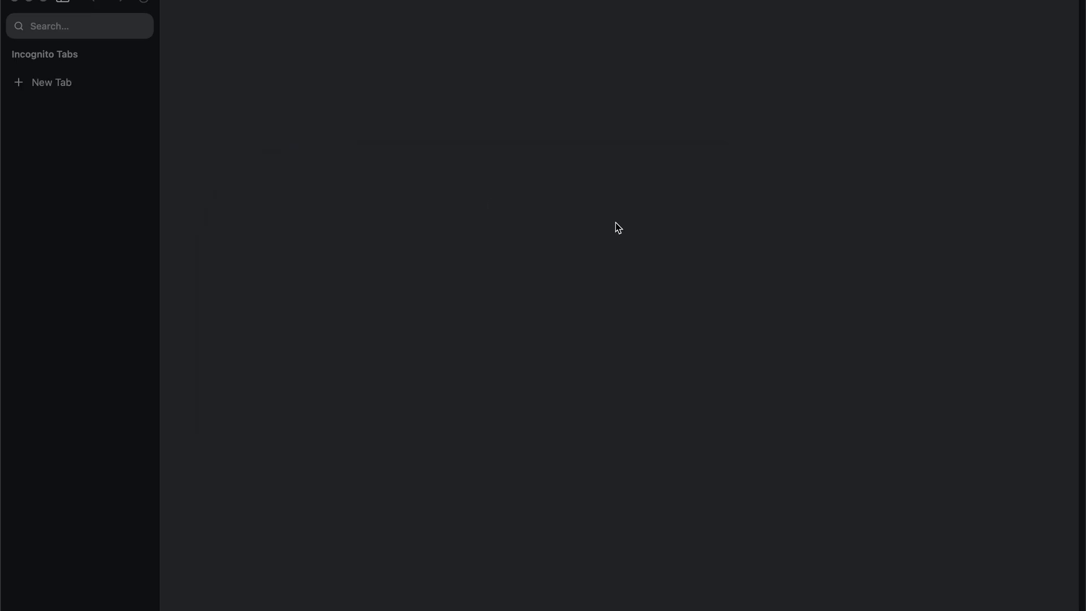
{"action": "key", "text": "super+t"}
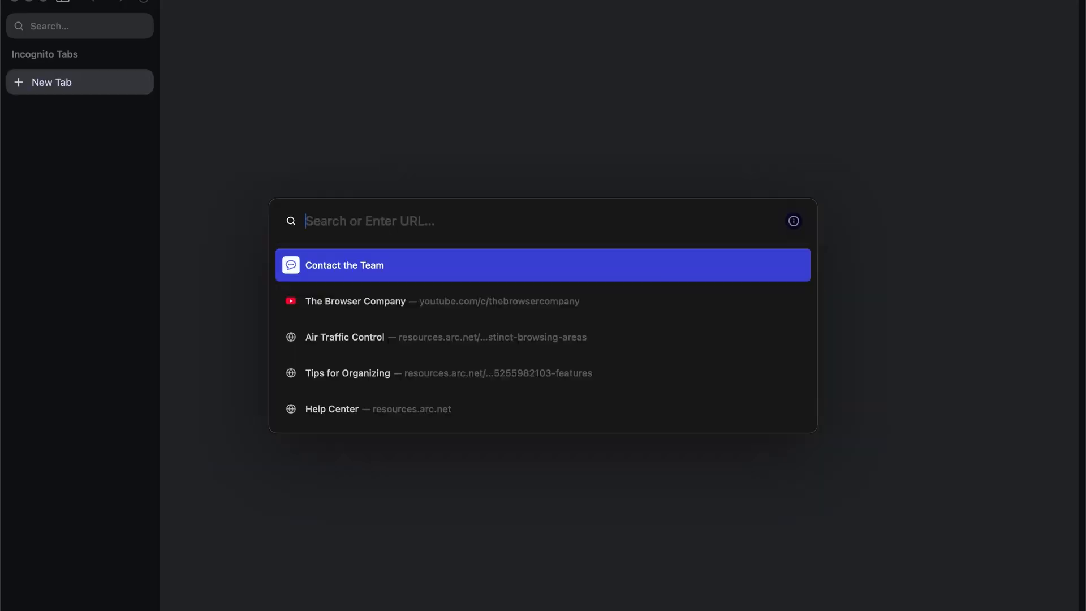
{"action": "type", "text": "polyhaven.com"}
{"action": "key", "text": "Return"}
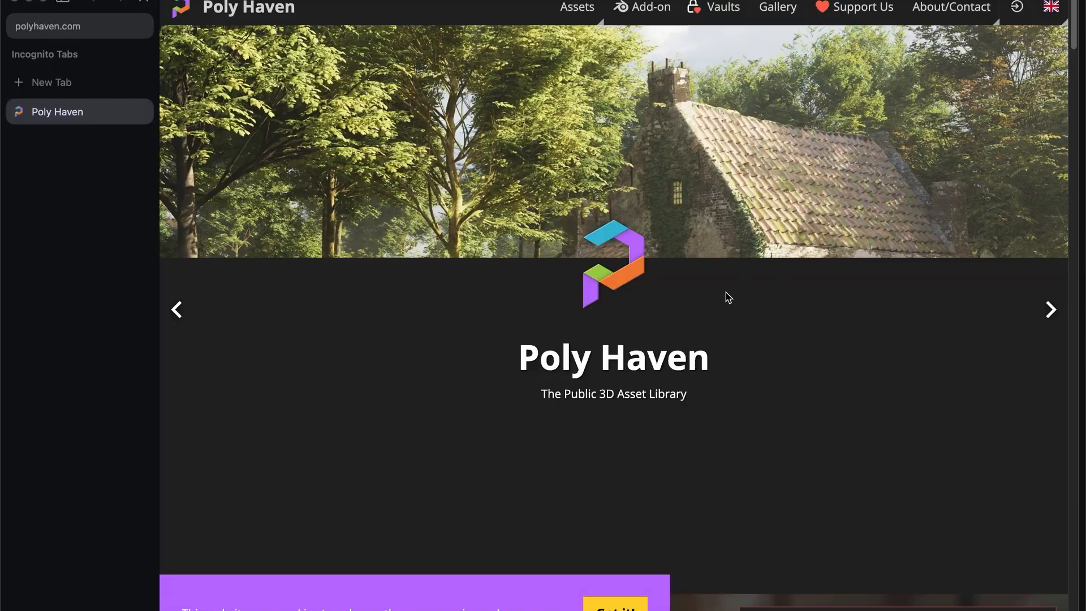
- Search Poly Haven's HDRIs for "night" and pick an HDRI from the results
{"action": "mouse_move", "coordinate": [577, 8]}
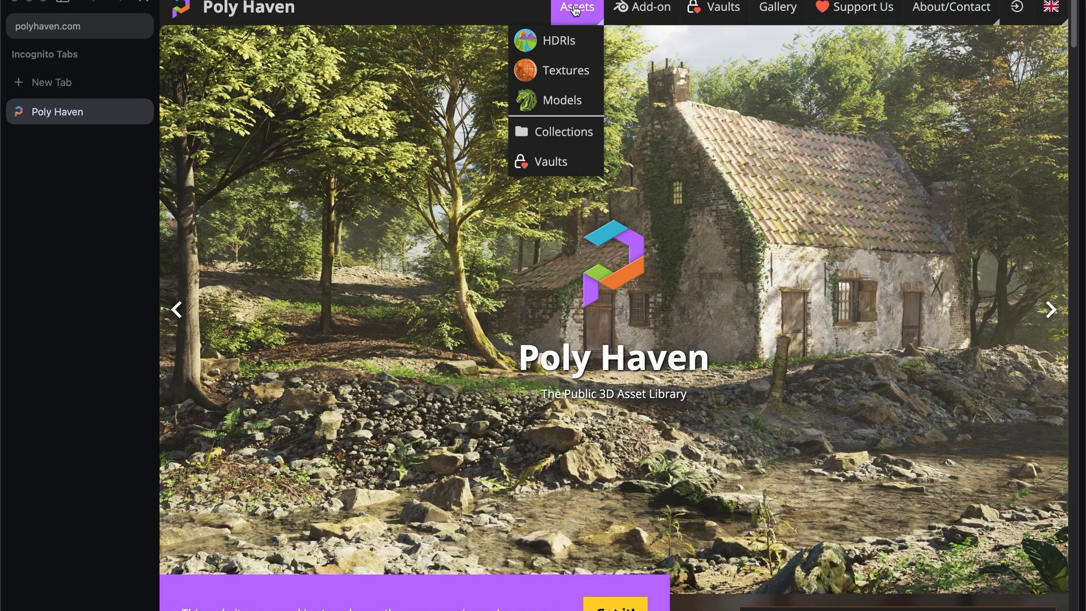
{"action": "left_click", "coordinate": [570, 52]}
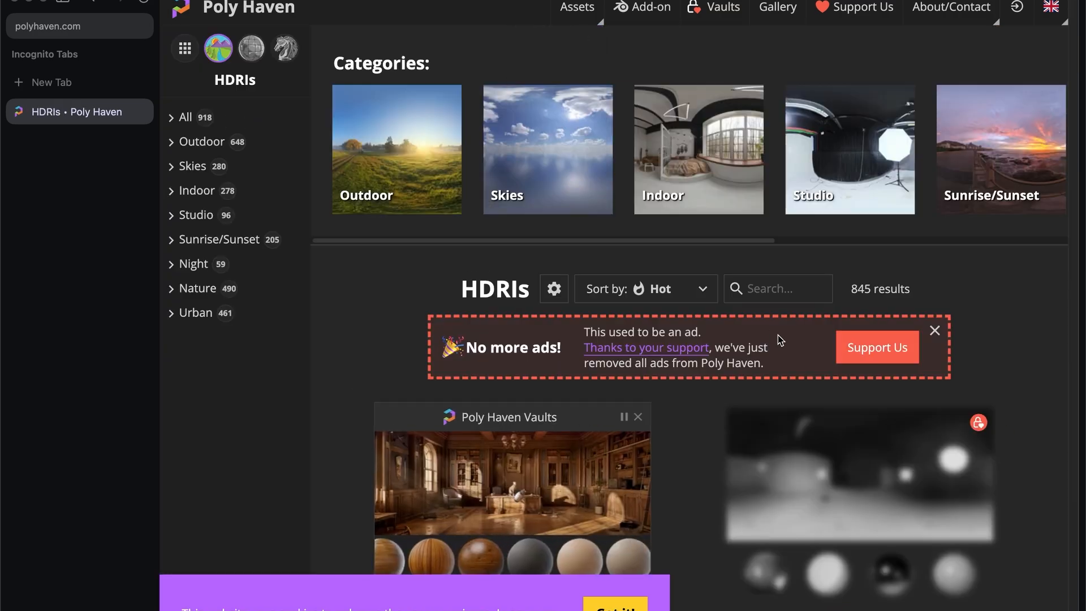
{"action": "scroll", "coordinate": [778, 335], "scroll_direction": "down", "scroll_amount": 2}
{"action": "type", "text": "night"}
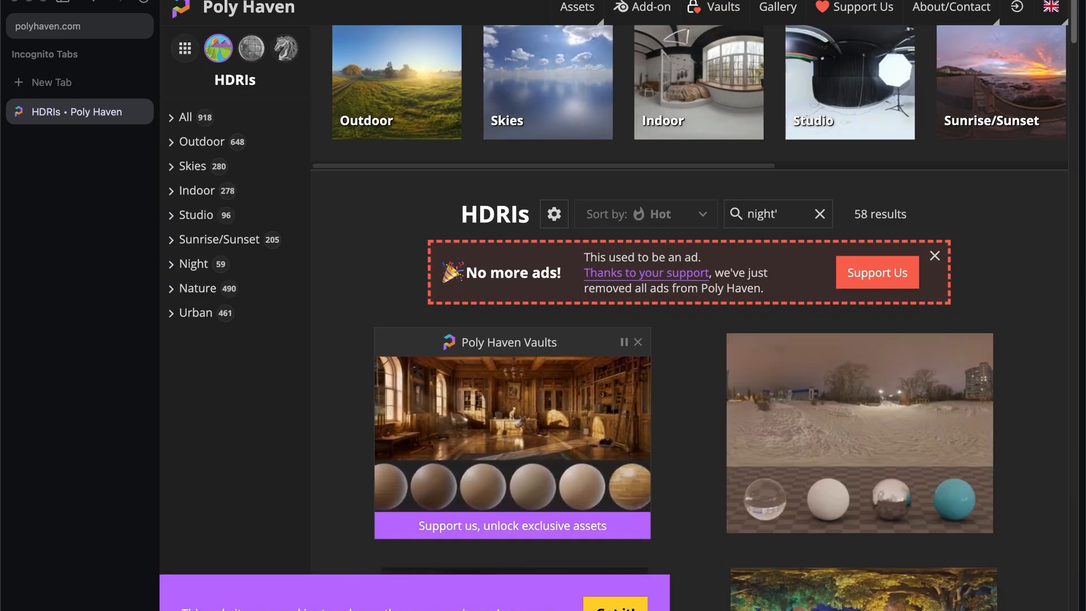
{"action": "scroll", "coordinate": [890, 425], "scroll_direction": "down", "scroll_amount": 8}
{"action": "left_click", "coordinate": [891, 447]}
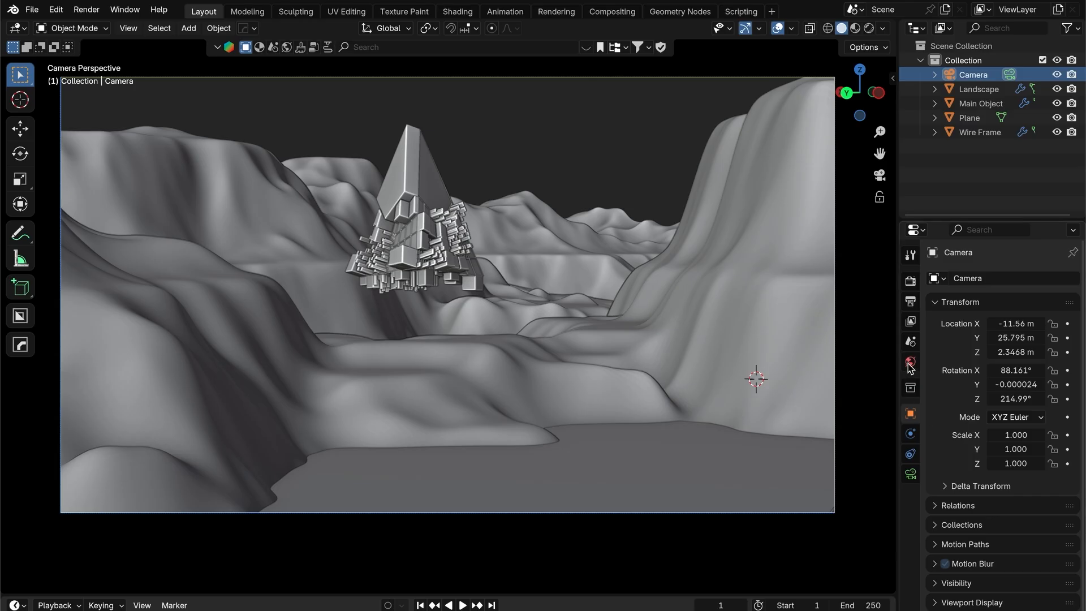
- Set the World background colour to an Environment Texture using the image Dikhololo Night 4K.exr
{"action": "left_click", "coordinate": [910, 362]}
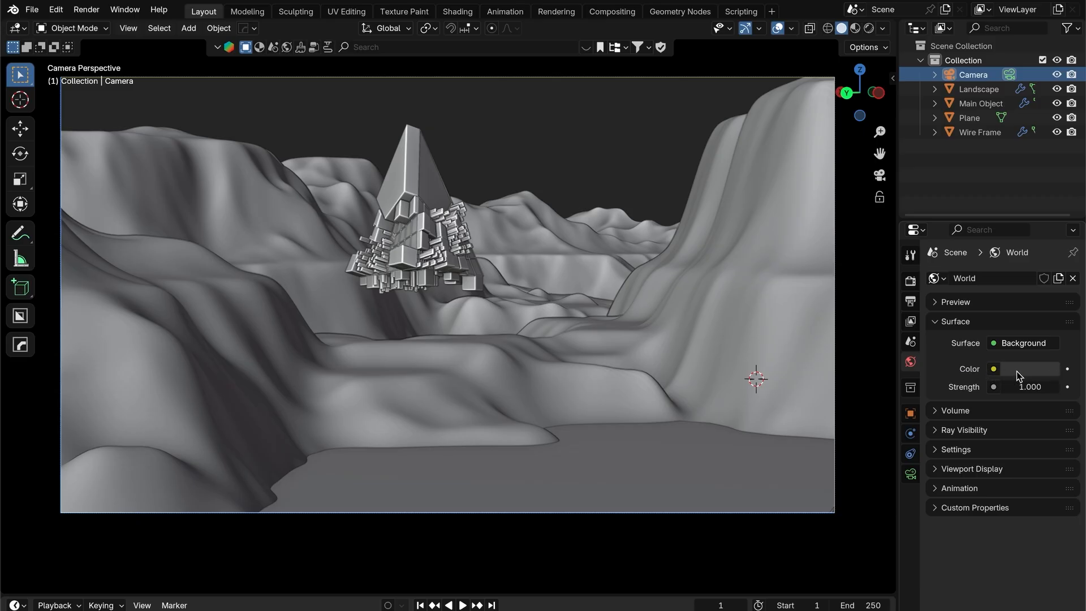
{"action": "left_click", "coordinate": [994, 369]}
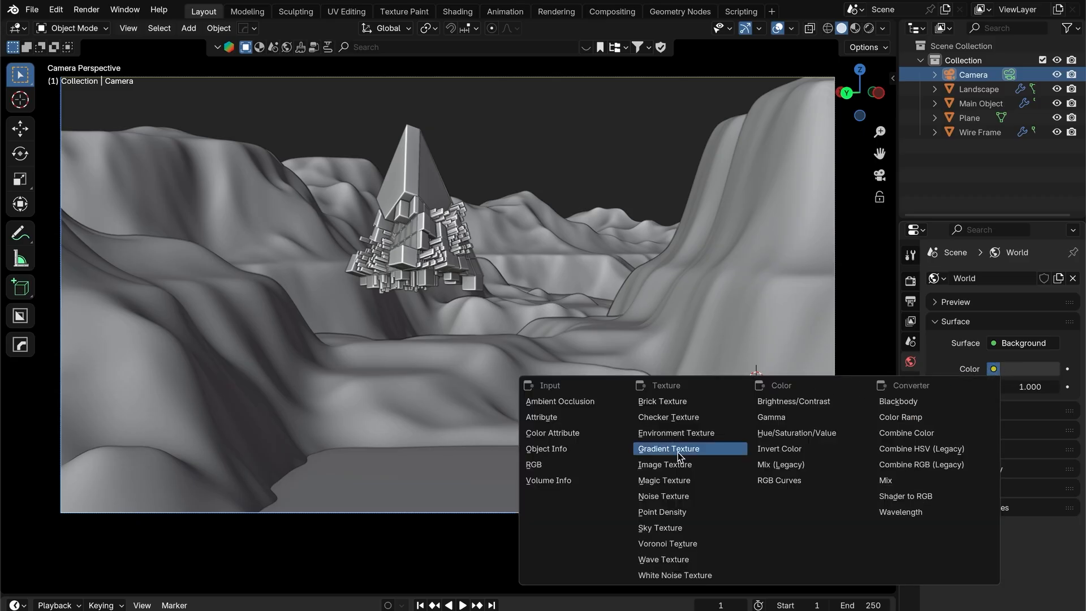
{"action": "left_click", "coordinate": [694, 432]}
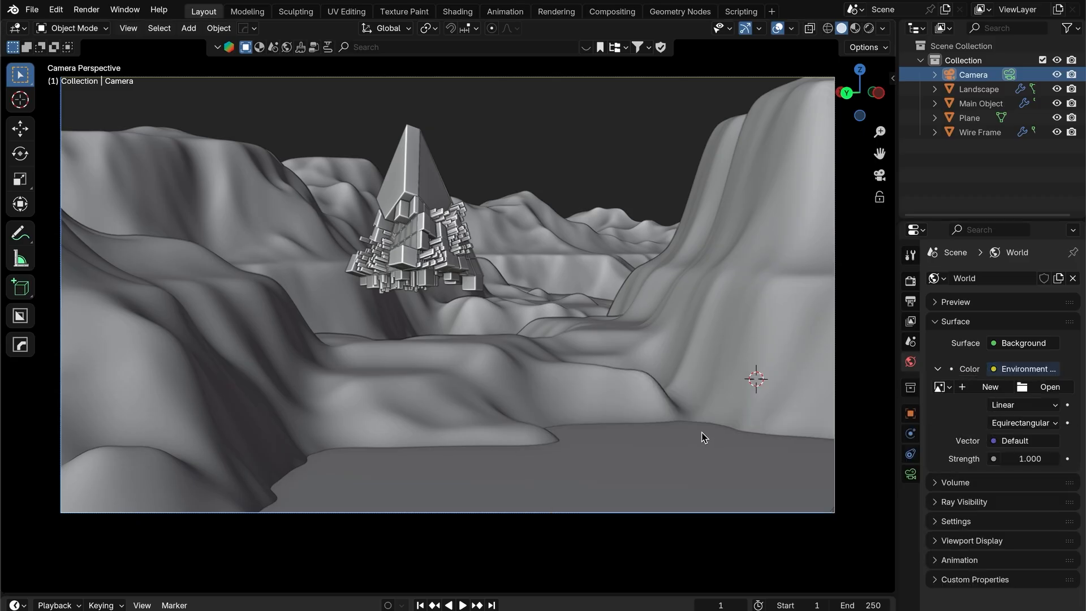
{"action": "left_click", "coordinate": [1043, 389]}
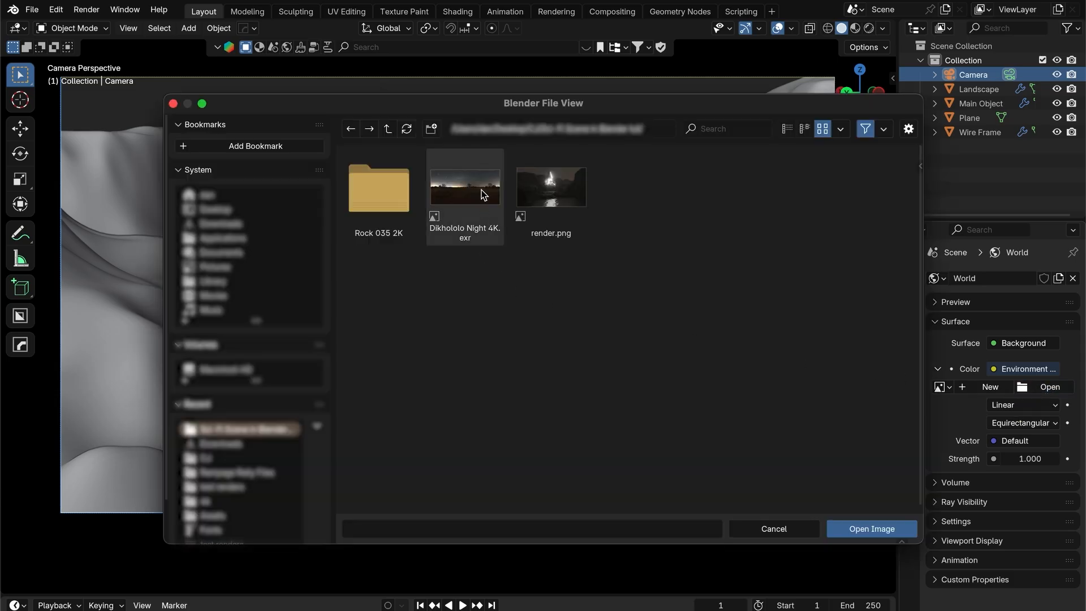
{"action": "double_click", "coordinate": [458, 189]}
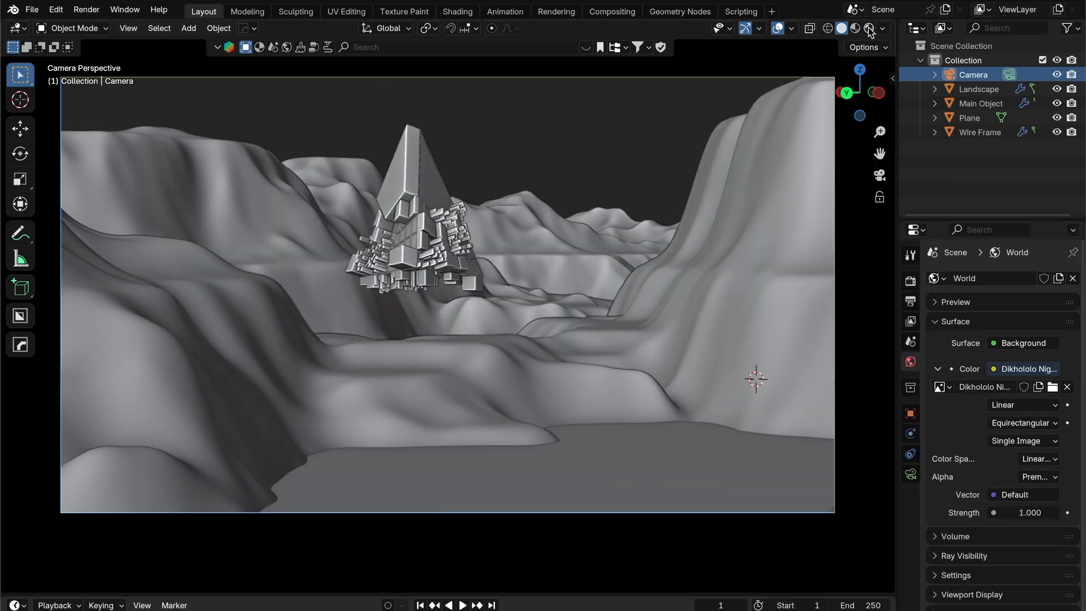
- Show the scene with rendered viewport shading from the camera view
{"action": "left_click", "coordinate": [869, 28]}
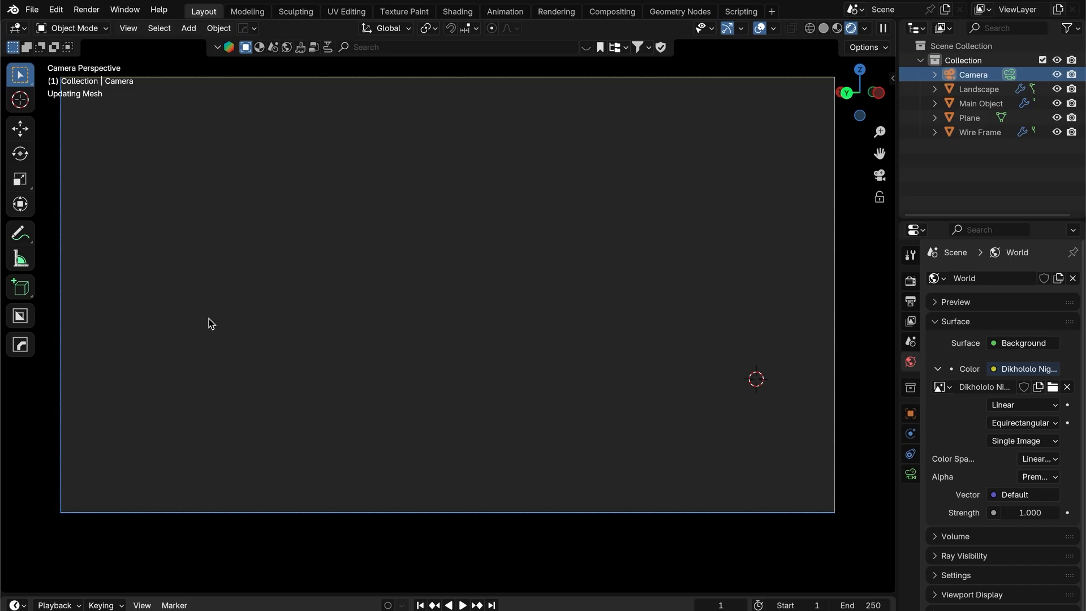
{"action": "mouse_move", "coordinate": [467, 147]}
{"action": "middle_mouse_down"}
{"action": "mouse_move", "coordinate": [461, 158]}
{"action": "mouse_move", "coordinate": [558, 121]}
{"action": "mouse_move", "coordinate": [467, 145]}
{"action": "middle_mouse_up"}
{"action": "key", "text": "KP_0"}
- Enlarge the timeline area and turn it into a Shader Editor showing the World nodes
{"action": "left_click_drag", "start_coordinate": [410, 596], "coordinate": [410, 398]}
{"action": "left_click", "coordinate": [16, 408]}
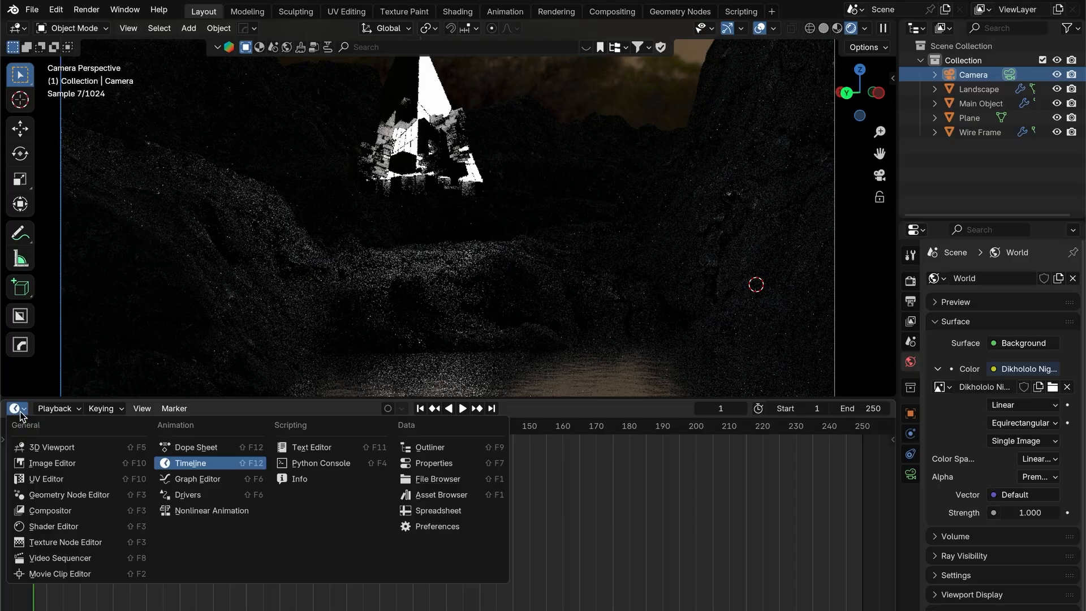
{"action": "left_click", "coordinate": [67, 526]}
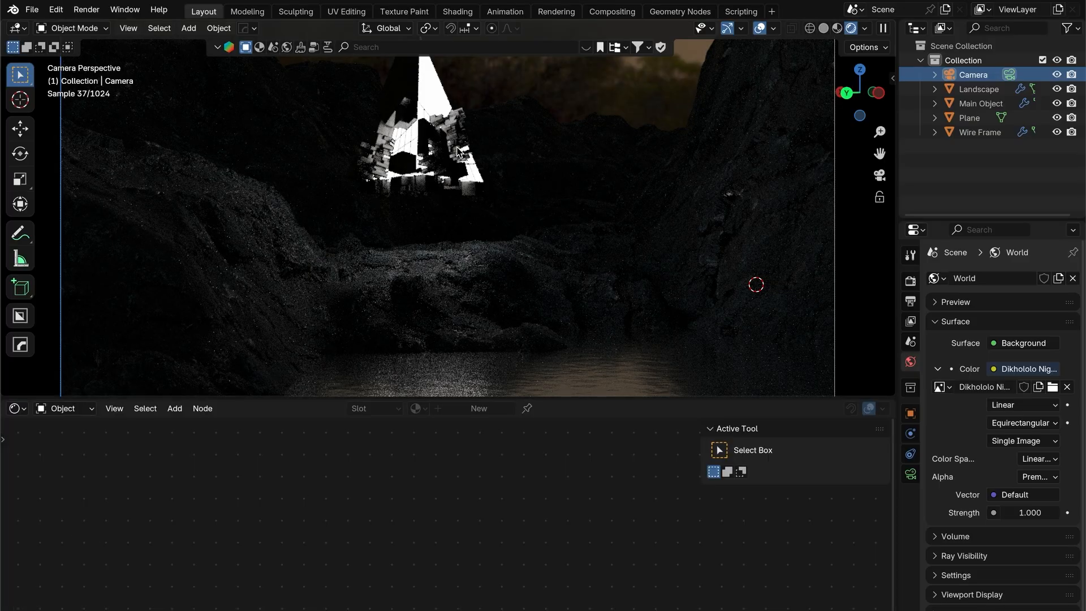
{"action": "left_click", "coordinate": [68, 409]}
{"action": "left_click", "coordinate": [71, 463]}
{"action": "scroll", "coordinate": [425, 545], "scroll_direction": "up", "scroll_amount": 8}
{"action": "middle_click_drag", "start_coordinate": [335, 476], "coordinate": [397, 462]}
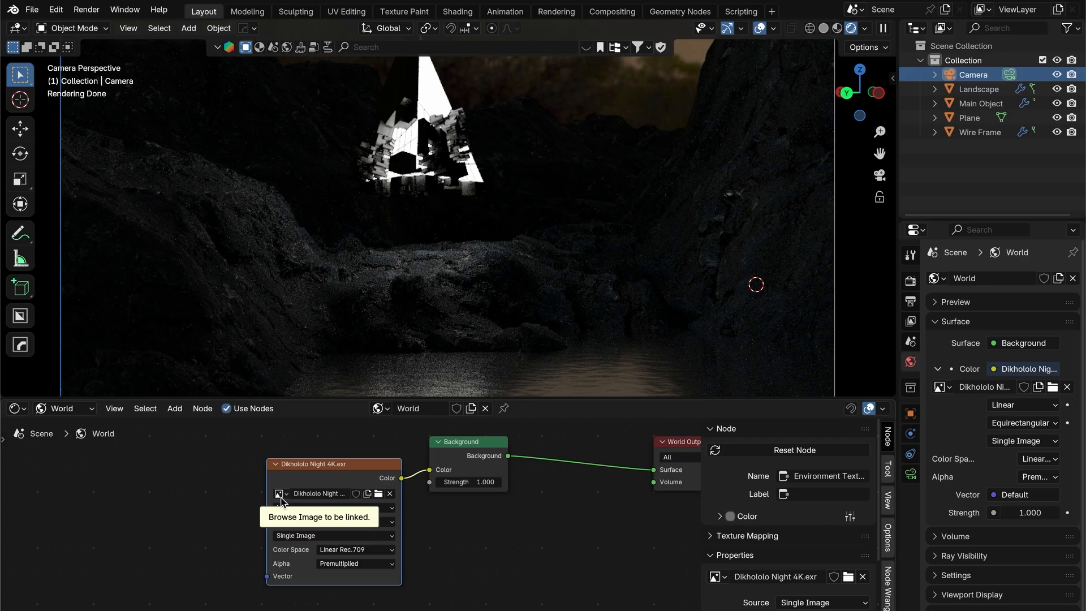
- Add Texture Coordinate and Mapping nodes to the environment texture and rotate the mapping to X -3.54°, Y -12°, Z -21°
{"action": "key", "text": "ctrl+t"}
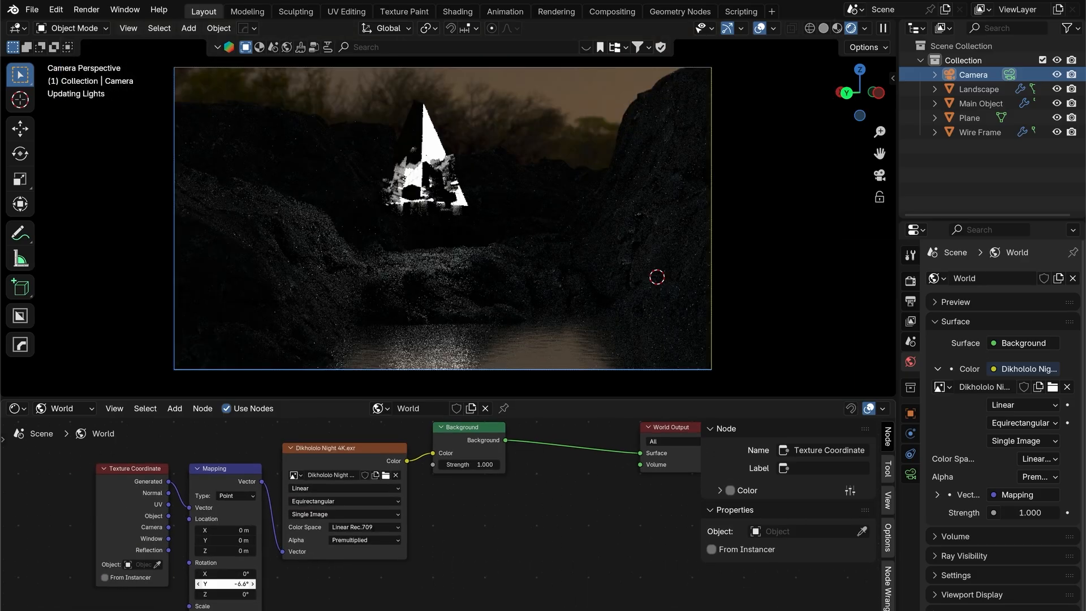
{"action": "mouse_move", "coordinate": [225, 583]}
{"action": "left_mouse_down"}
{"action": "mouse_move", "coordinate": [203, 594]}
{"action": "mouse_move", "coordinate": [213, 594]}
{"action": "left_mouse_up"}
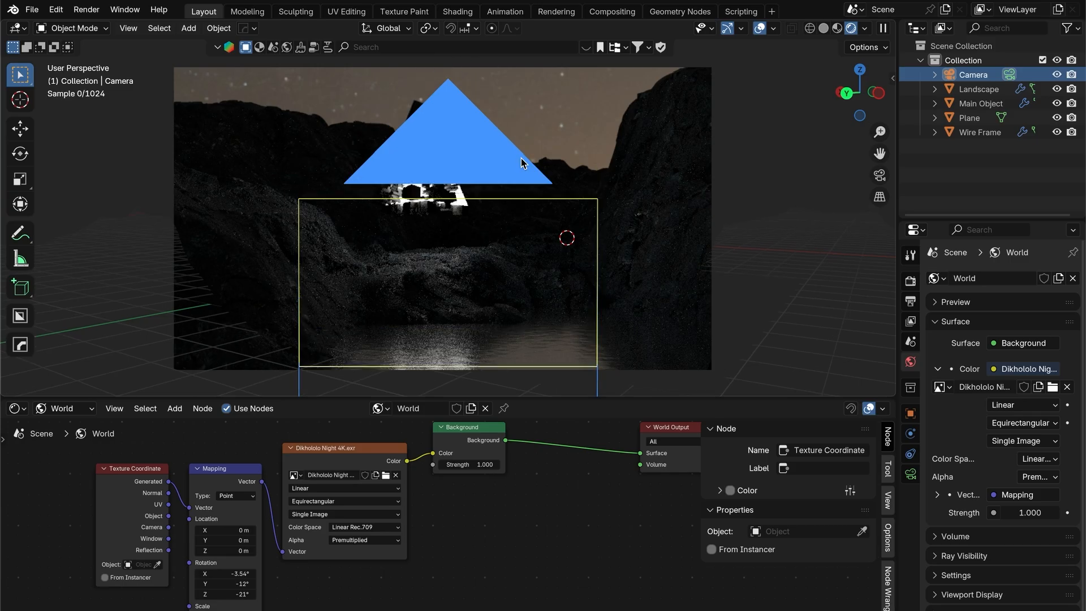
- Return to the camera view and enlarge the 3D viewport by shrinking the node editor area
{"action": "scroll", "coordinate": [521, 164], "scroll_direction": "down", "scroll_amount": 5}
{"action": "mouse_move", "coordinate": [522, 163]}
{"action": "middle_mouse_down"}
{"action": "mouse_move", "coordinate": [511, 170]}
{"action": "mouse_move", "coordinate": [532, 145]}
{"action": "middle_mouse_up"}
{"action": "scroll", "coordinate": [532, 145], "scroll_direction": "down", "scroll_amount": 2}
{"action": "left_click", "coordinate": [879, 176]}
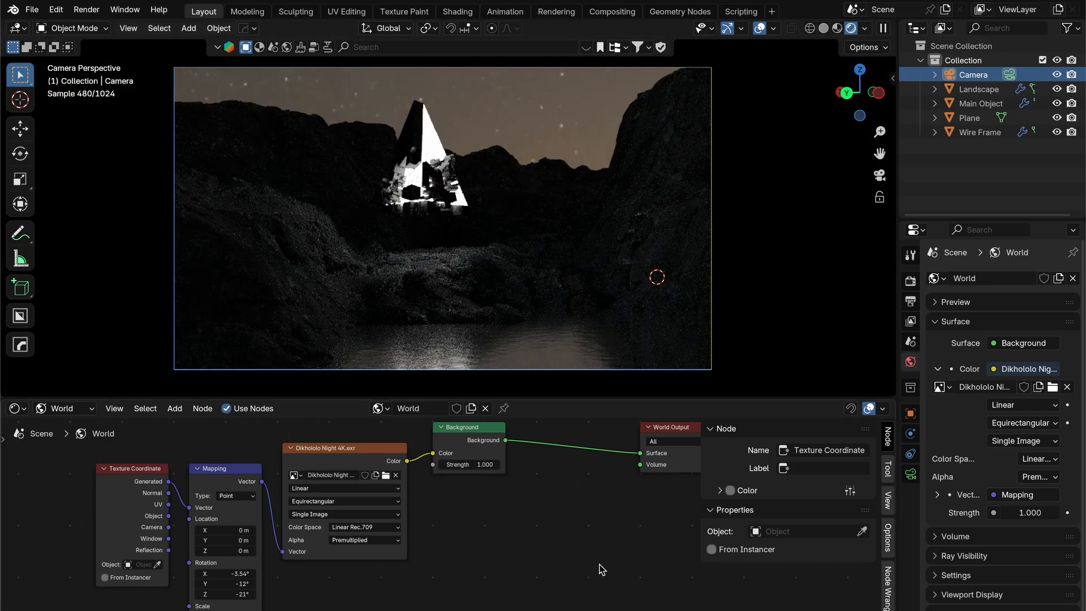
{"action": "left_click_drag", "start_coordinate": [539, 399], "coordinate": [539, 468]}
{"action": "scroll", "coordinate": [494, 279], "scroll_direction": "up", "scroll_amount": 1}
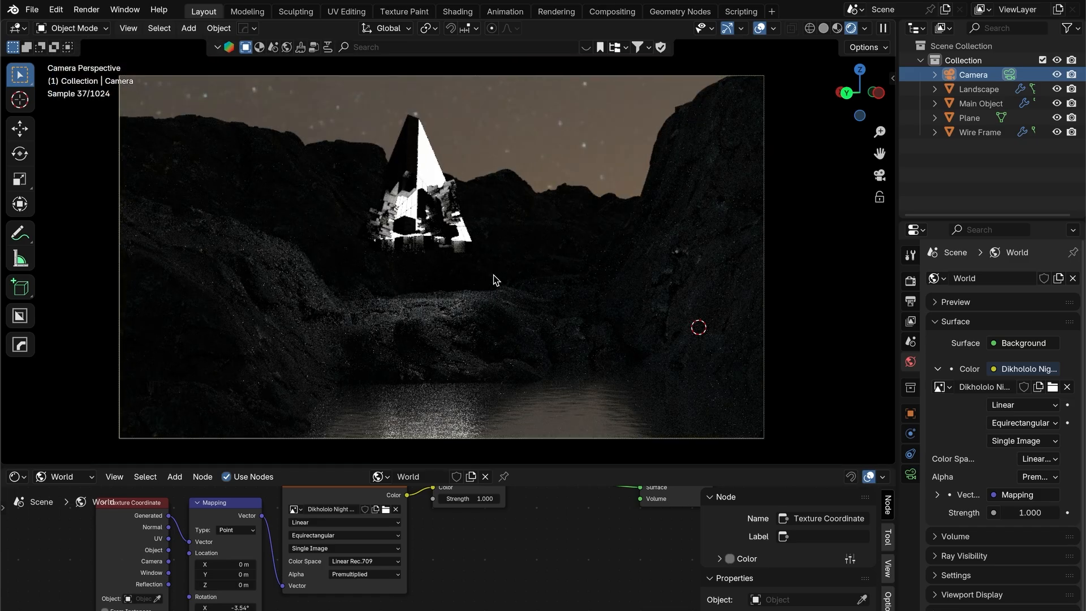
- Add a Sun light and move it up above the canyon beside the pyramid
{"action": "key", "text": "shift+a"}
{"action": "mouse_move", "coordinate": [460, 468]}
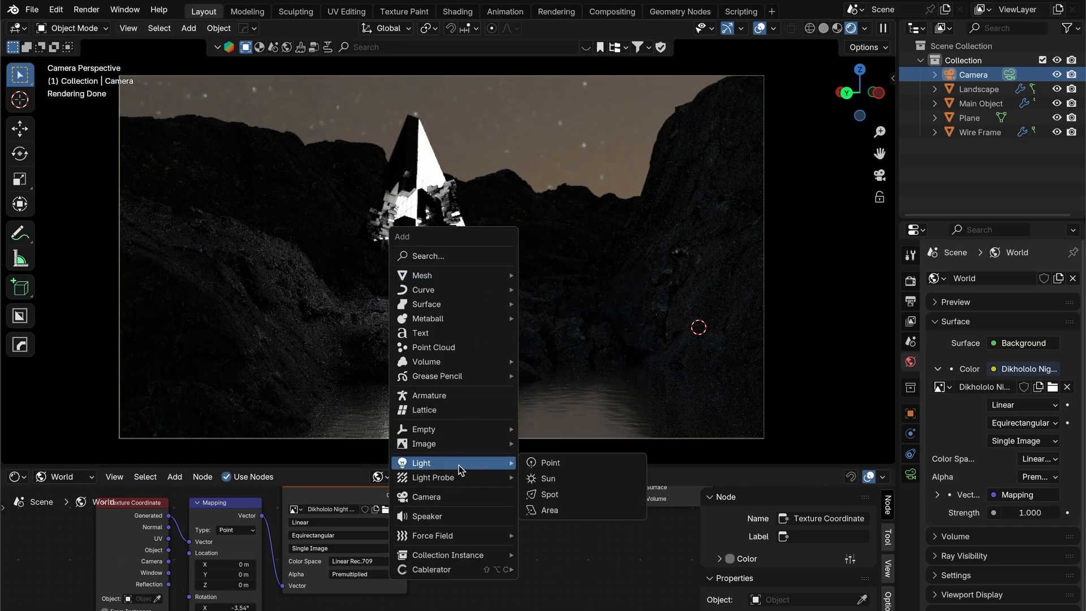
{"action": "left_click", "coordinate": [549, 478]}
{"action": "key", "text": "g"}
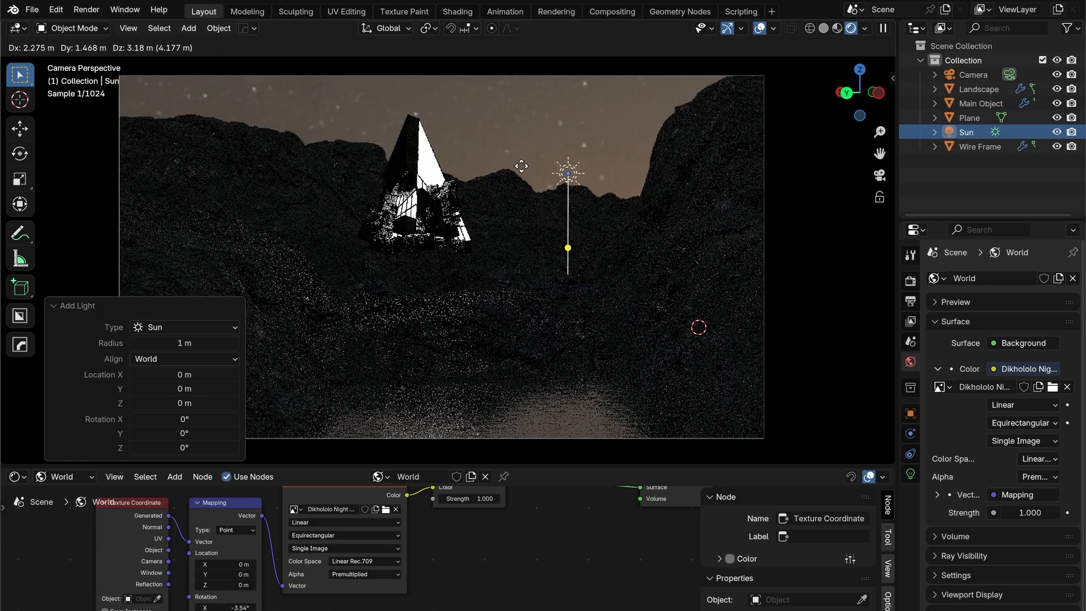
{"action": "left_click", "coordinate": [518, 164]}
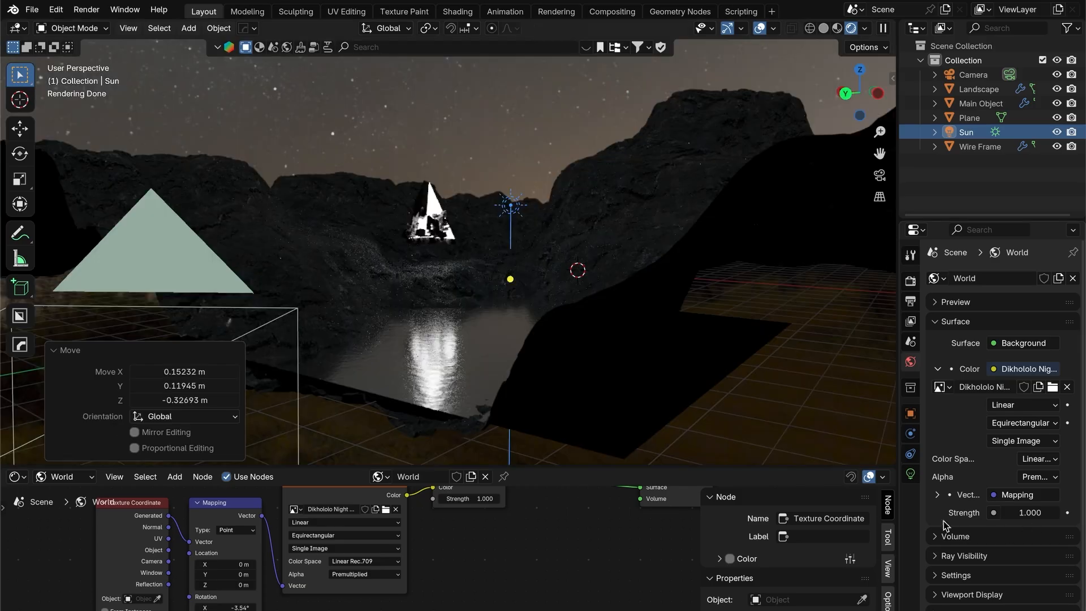
- Set the Sun light's strength to 1.5
{"action": "left_click", "coordinate": [910, 475]}
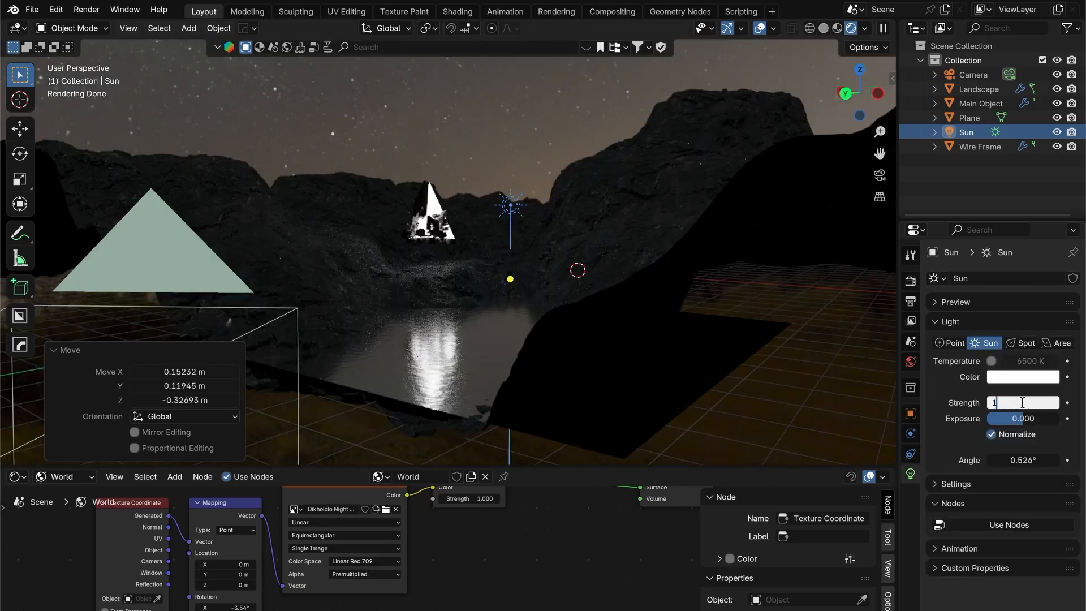
{"action": "key", "text": "Return"}
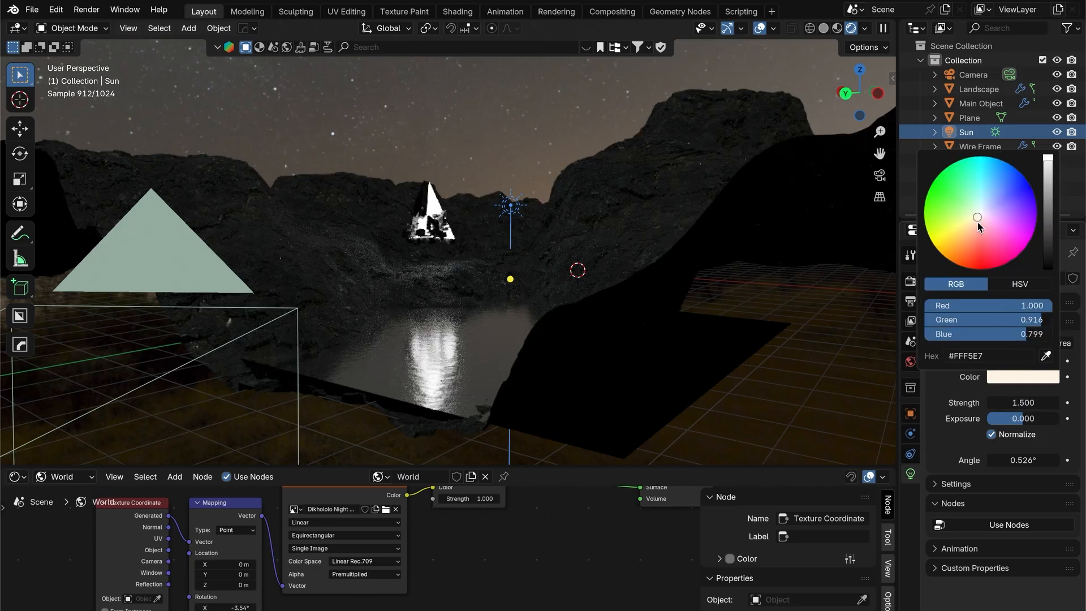
- Rotate the Sun light to about X 41.18°, Y -53.46°, Z 49.93° and return to the camera view
{"action": "mouse_move", "coordinate": [560, 167]}
{"action": "middle_mouse_down"}
{"action": "mouse_move", "coordinate": [562, 205]}
{"action": "mouse_move", "coordinate": [579, 164]}
{"action": "middle_mouse_up"}
{"action": "key", "text": "r"}
{"action": "key", "text": "r"}
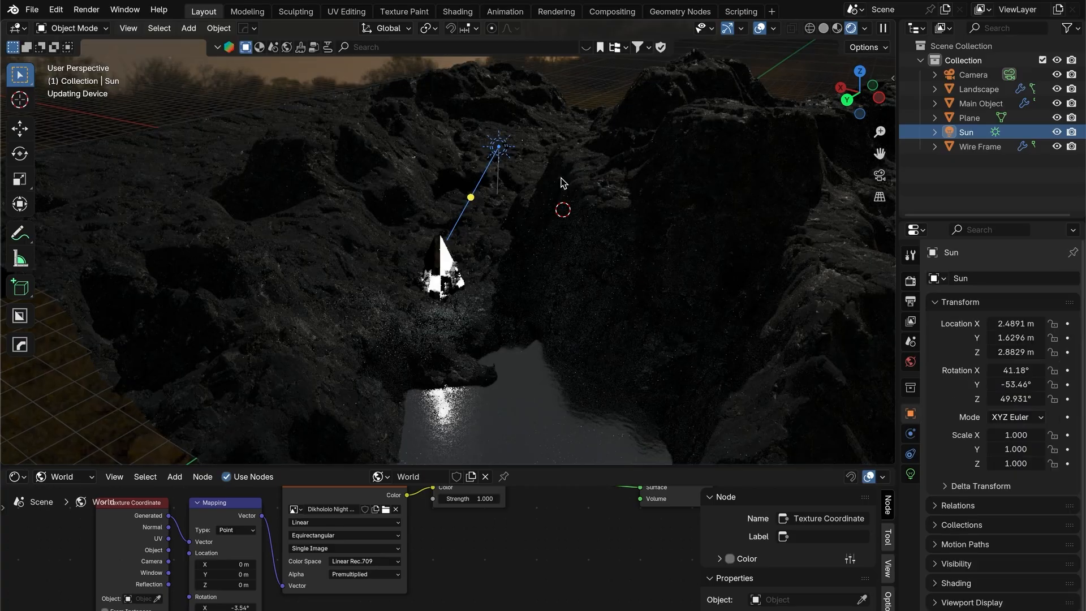
{"action": "mouse_move", "coordinate": [562, 183]}
{"action": "middle_mouse_down"}
{"action": "mouse_move", "coordinate": [563, 174]}
{"action": "mouse_move", "coordinate": [571, 191]}
{"action": "middle_mouse_up"}
{"action": "key", "text": "KP_0"}
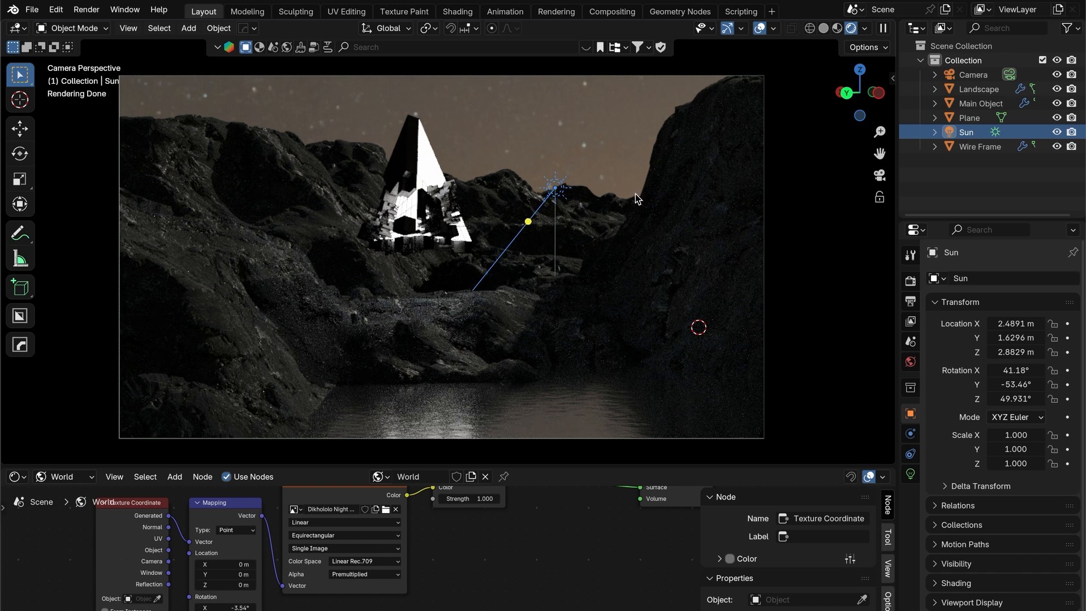
- Add a cube and scale it up to about 40.88 so that it encloses the whole scene
{"action": "key", "text": "shift+a"}
{"action": "mouse_move", "coordinate": [390, 162]}
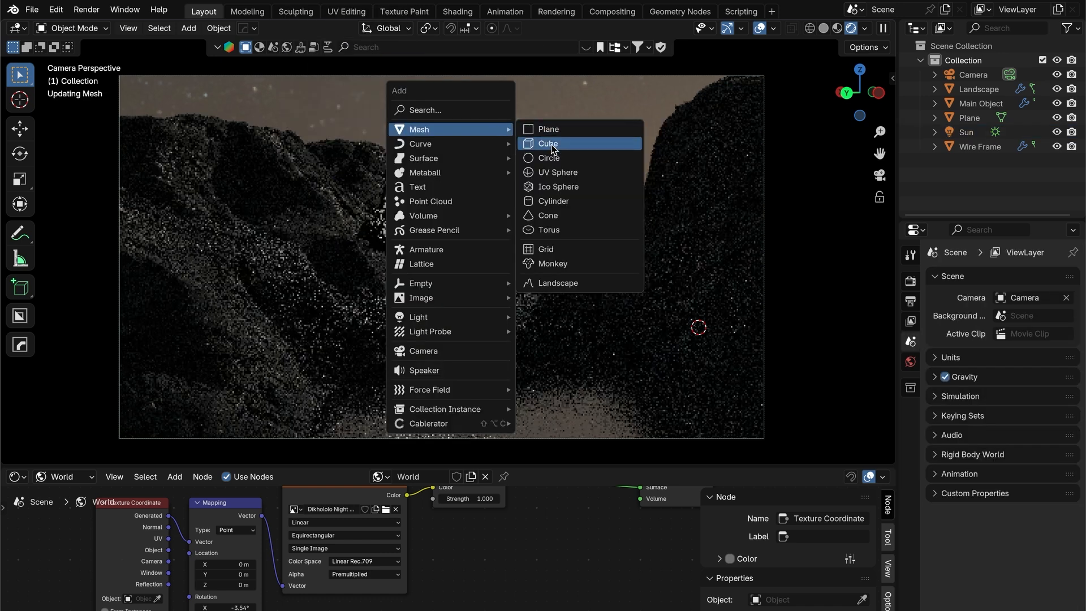
{"action": "left_click", "coordinate": [553, 142]}
{"action": "middle_click_drag", "start_coordinate": [550, 144], "coordinate": [540, 202]}
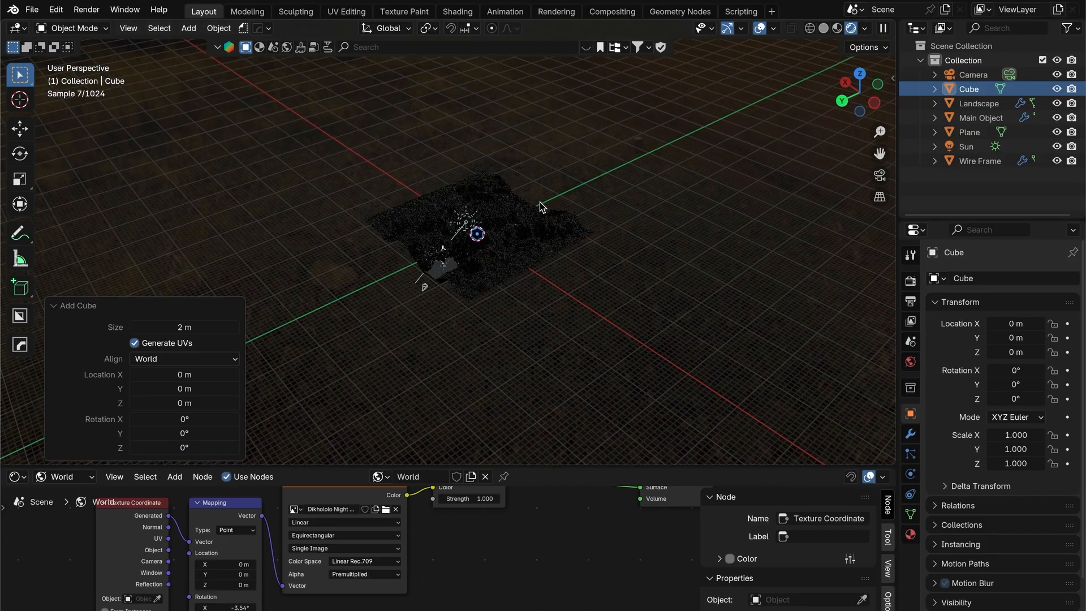
{"action": "key", "text": "s"}
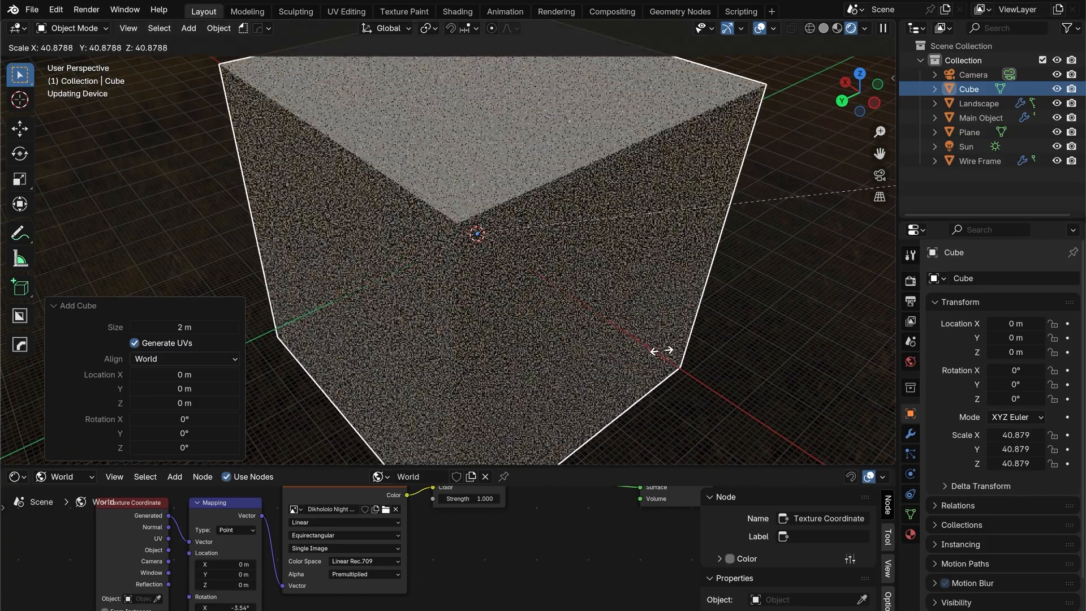
{"action": "left_click", "coordinate": [661, 350]}
- Flatten the large cube to about 0.43 along Z, raise it about 17.2 m, and return to the camera view
{"action": "middle_click_drag", "start_coordinate": [651, 359], "coordinate": [711, 275]}
{"action": "key", "text": "s"}
{"action": "key", "text": "z"}
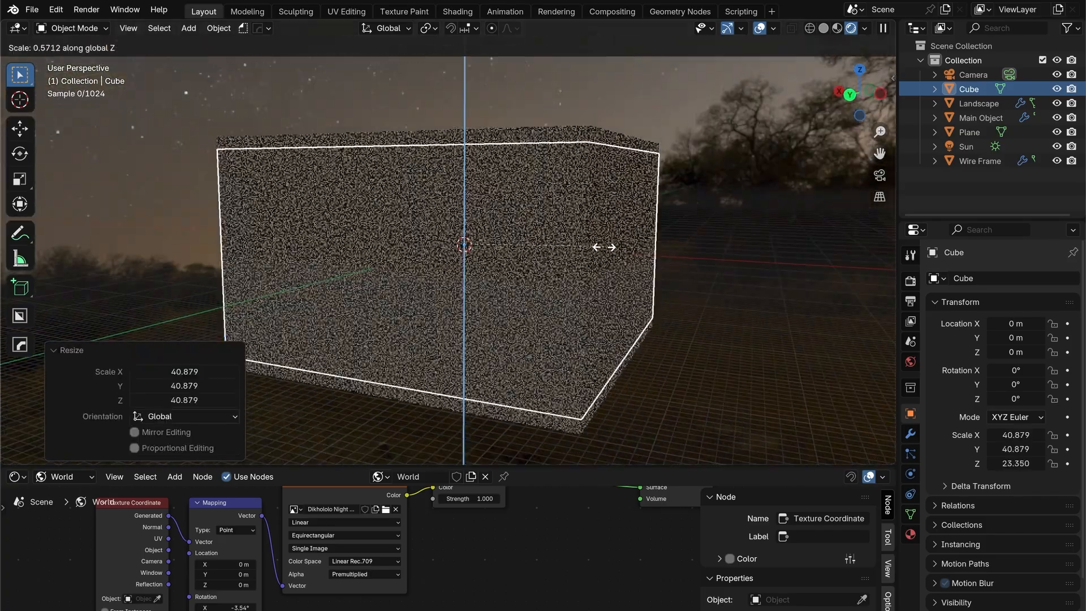
{"action": "left_click", "coordinate": [572, 243]}
{"action": "key", "text": "ctrl+KP_1"}
{"action": "scroll", "coordinate": [594, 269], "scroll_direction": "up", "scroll_amount": 2}
{"action": "key", "text": "g"}
{"action": "key", "text": "z"}
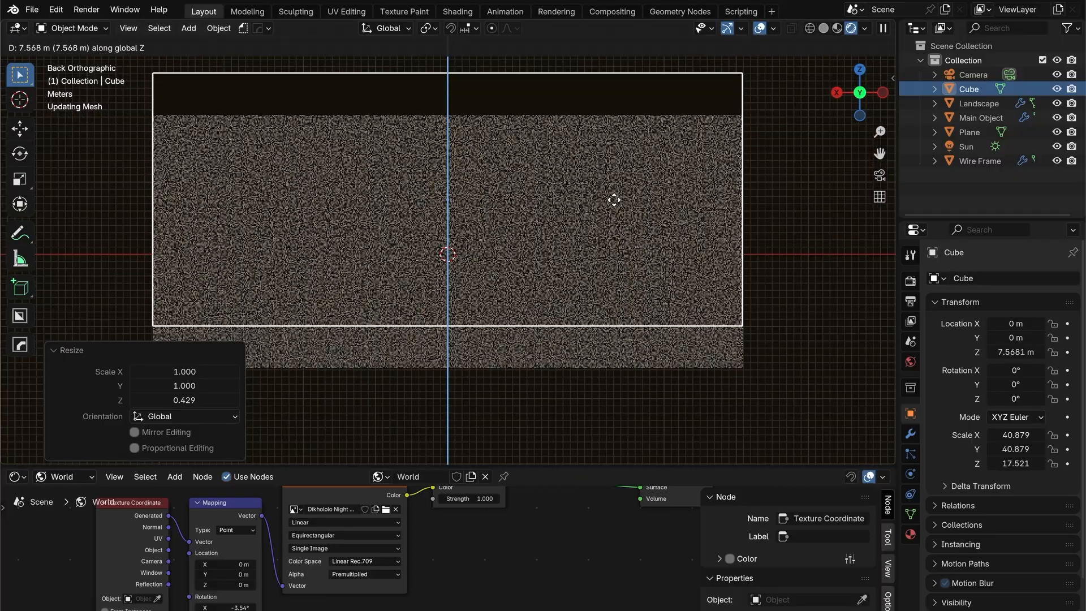
{"action": "left_click", "coordinate": [615, 143]}
{"action": "middle_click_drag", "start_coordinate": [616, 143], "coordinate": [589, 191]}
{"action": "key", "text": "KP_0"}
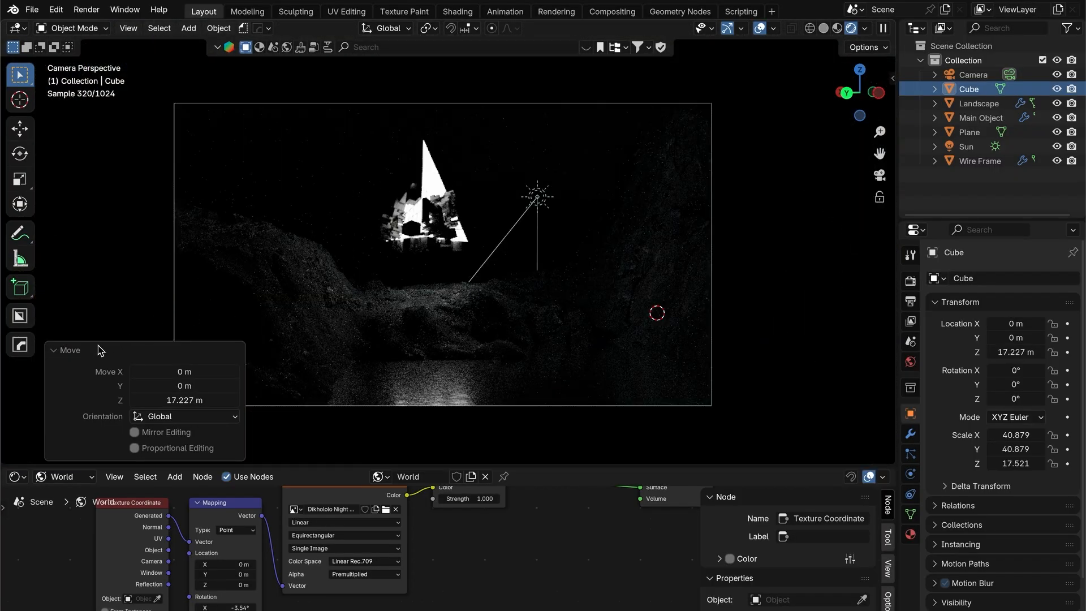
- Switch the shader editor from World to Object to show the cube's material, and enlarge the node area
{"action": "left_click", "coordinate": [98, 350]}
{"action": "left_click", "coordinate": [66, 478]}
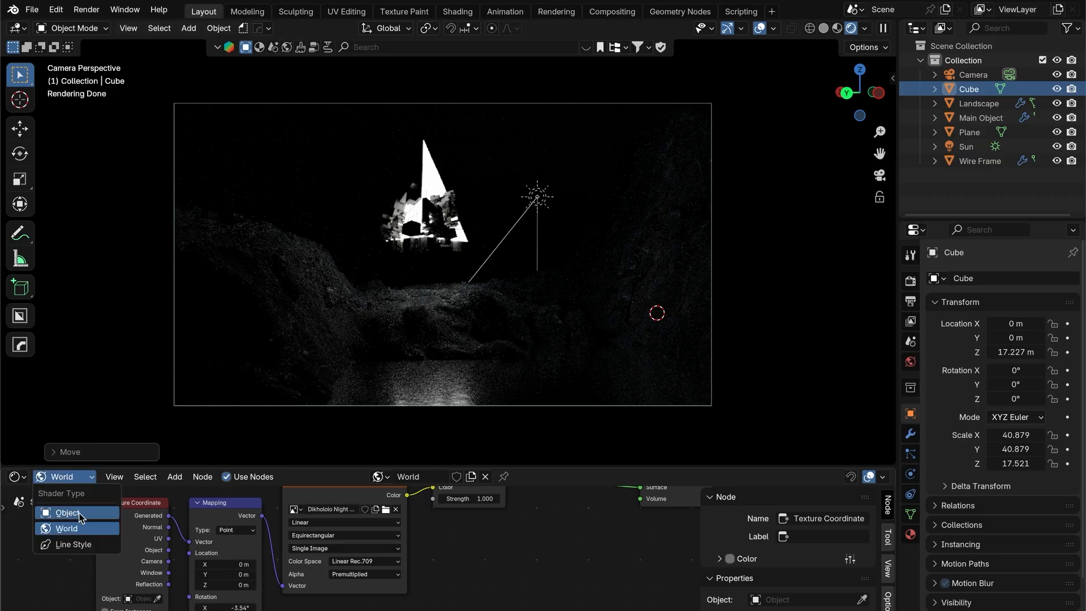
{"action": "left_click", "coordinate": [80, 513]}
{"action": "left_click_drag", "start_coordinate": [499, 471], "coordinate": [478, 421]}
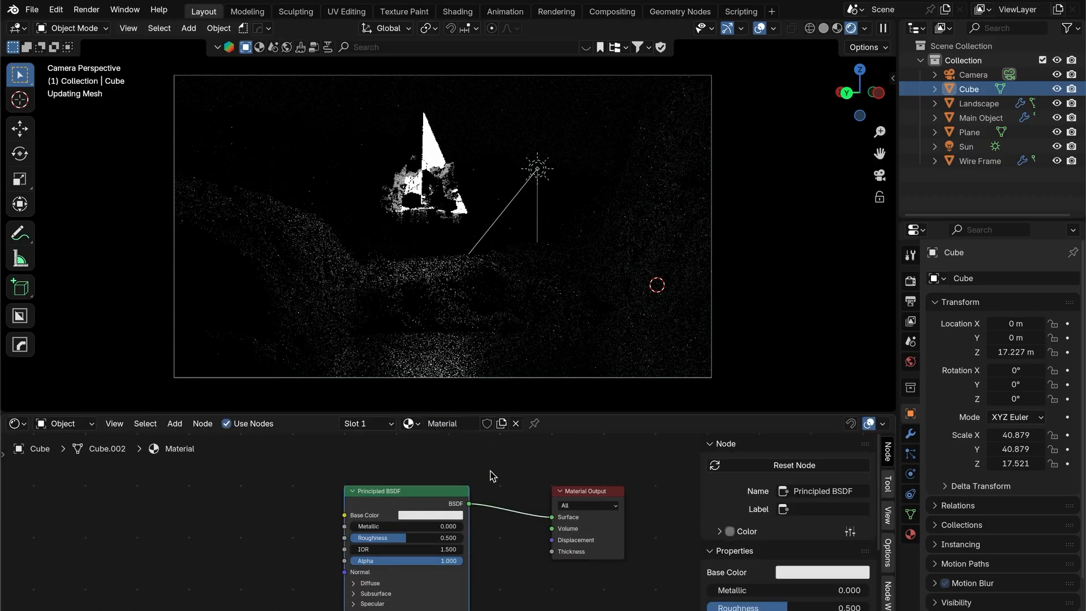
- Replace the cube's Principled BSDF with a Principled Volume connected to the Volume output, with density 0.02
{"action": "key", "text": "x"}
{"action": "key", "text": "shift+a"}
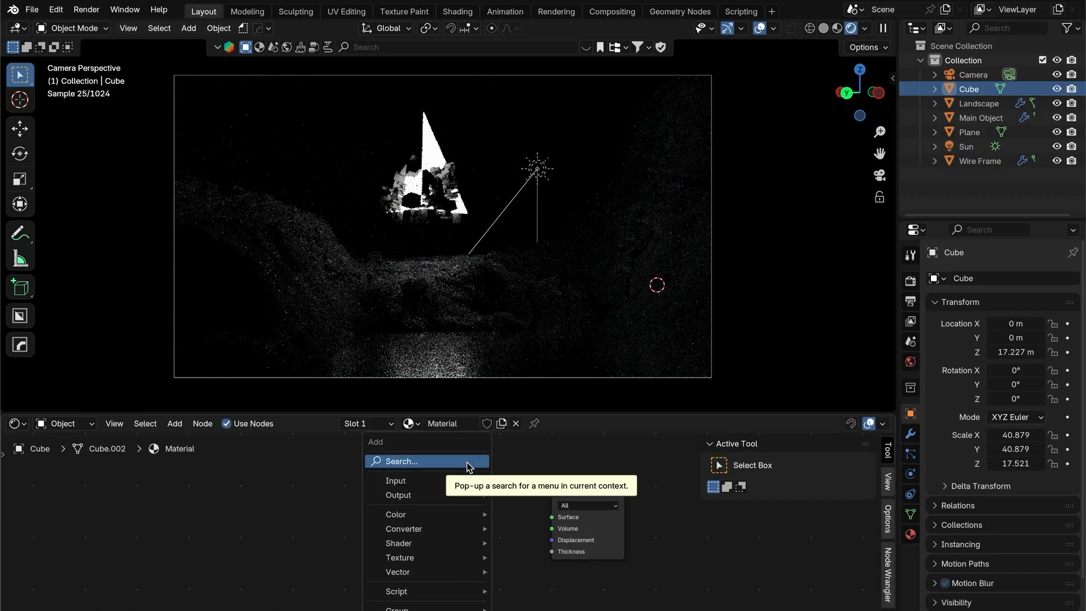
{"action": "left_click", "coordinate": [468, 466]}
{"action": "type", "text": "prin"}
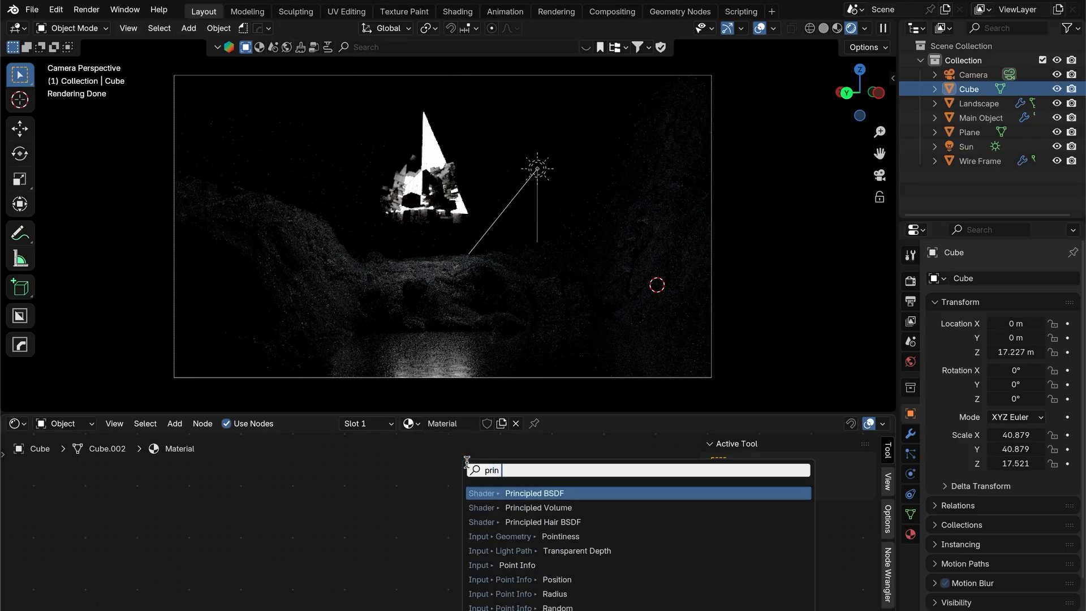
{"action": "type", "text": " b"}
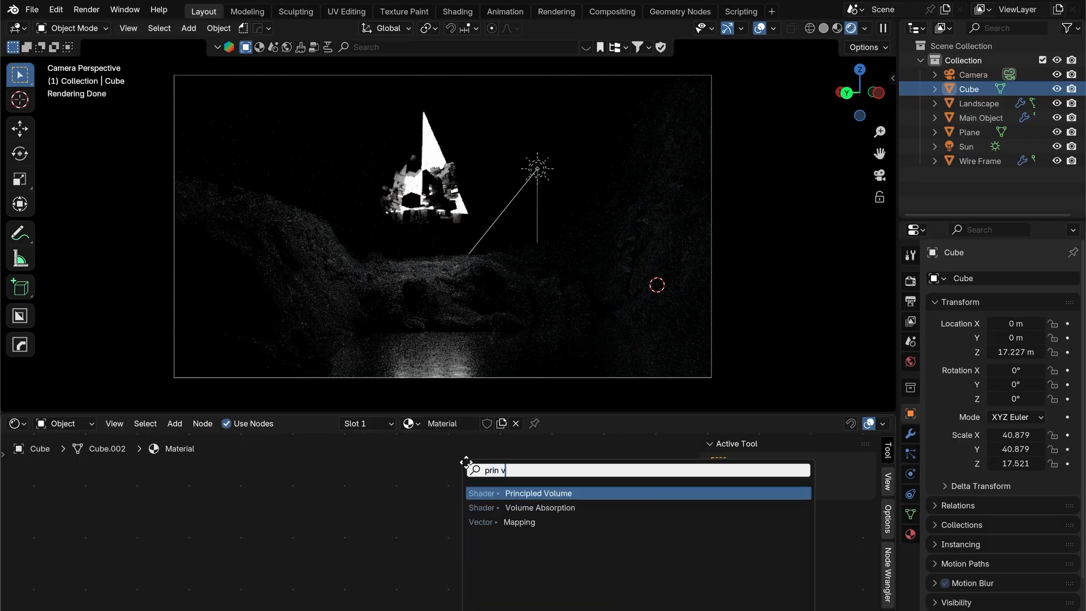
{"action": "key", "text": "Return"}
{"action": "left_click_drag", "start_coordinate": [557, 533], "coordinate": [554, 529]}
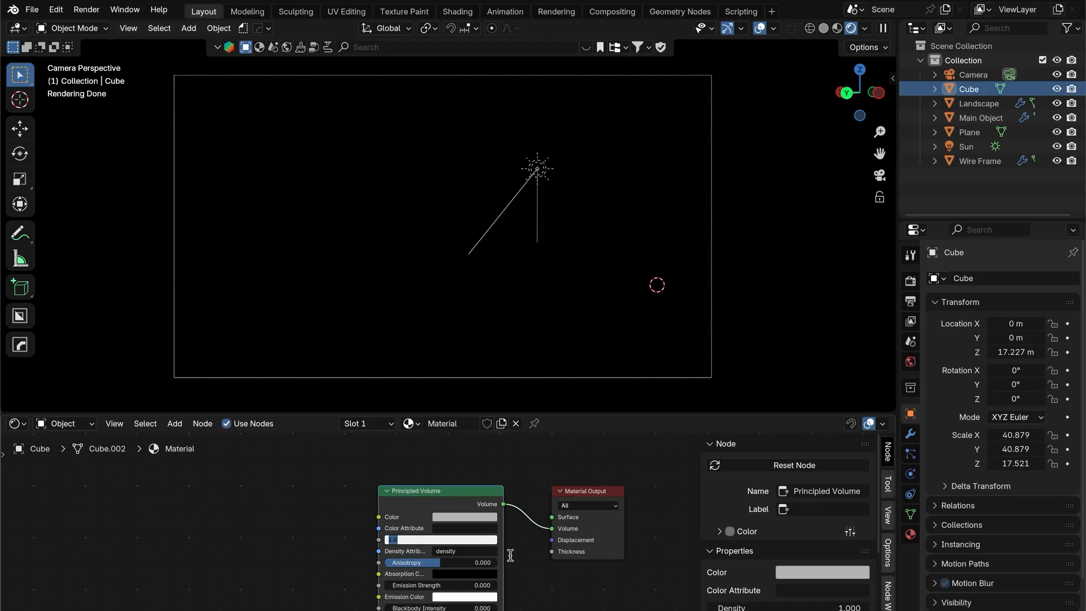
{"action": "key", "text": "Return"}
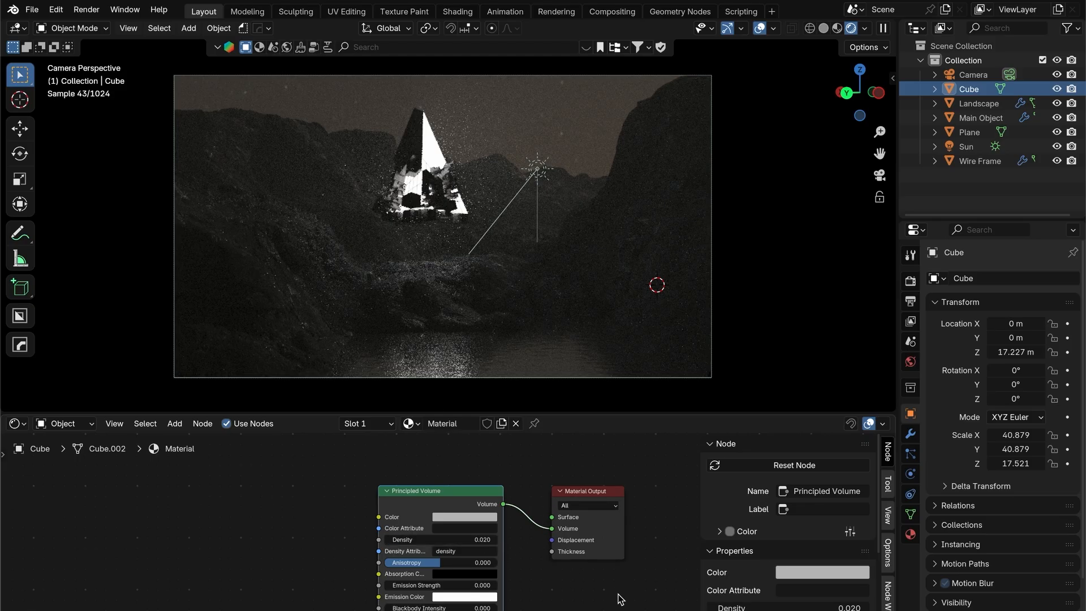
- Rotate the Main Object and Wire Frame together, bringing the Wire Frame to about X 6.1°, Y 2.9°, Z 22°
{"action": "scroll", "coordinate": [388, 210], "scroll_direction": "up", "scroll_amount": 3}
{"action": "scroll", "coordinate": [388, 210], "scroll_direction": "up", "scroll_amount": 3}
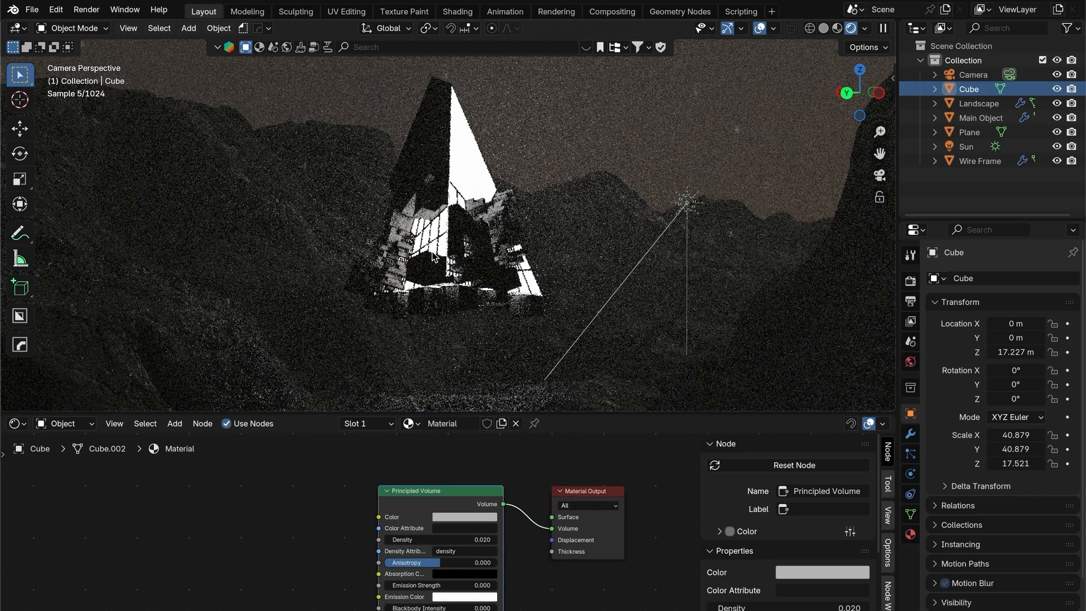
{"action": "left_click", "coordinate": [429, 247]}
{"action": "left_click", "coordinate": [995, 108], "text": "ctrl"}
{"action": "left_click", "coordinate": [997, 116]}
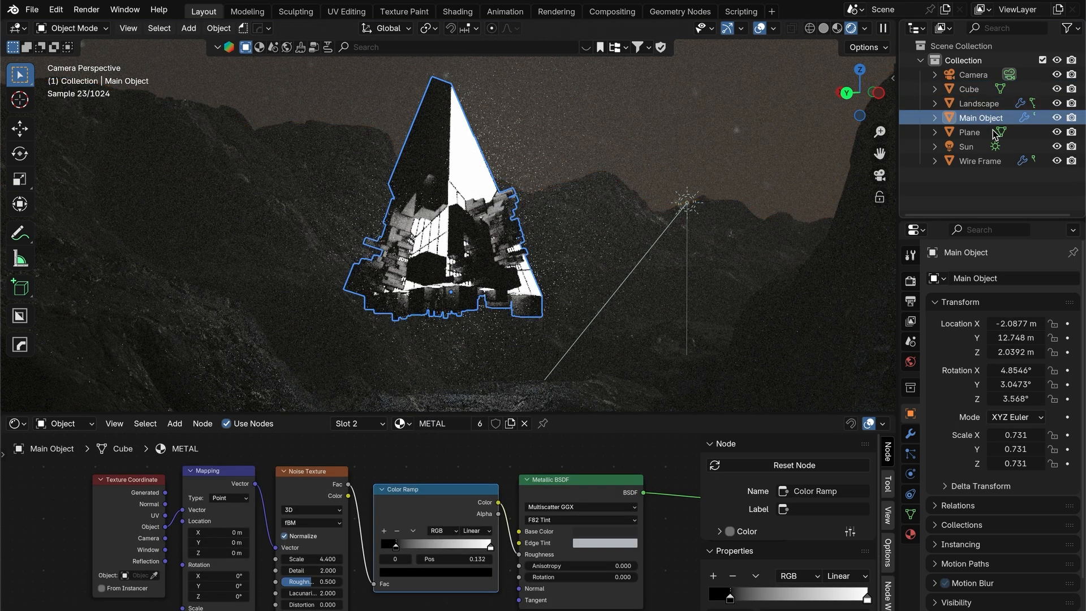
{"action": "left_click", "coordinate": [995, 164], "text": "ctrl"}
{"action": "key", "text": "r"}
{"action": "key", "text": "r"}
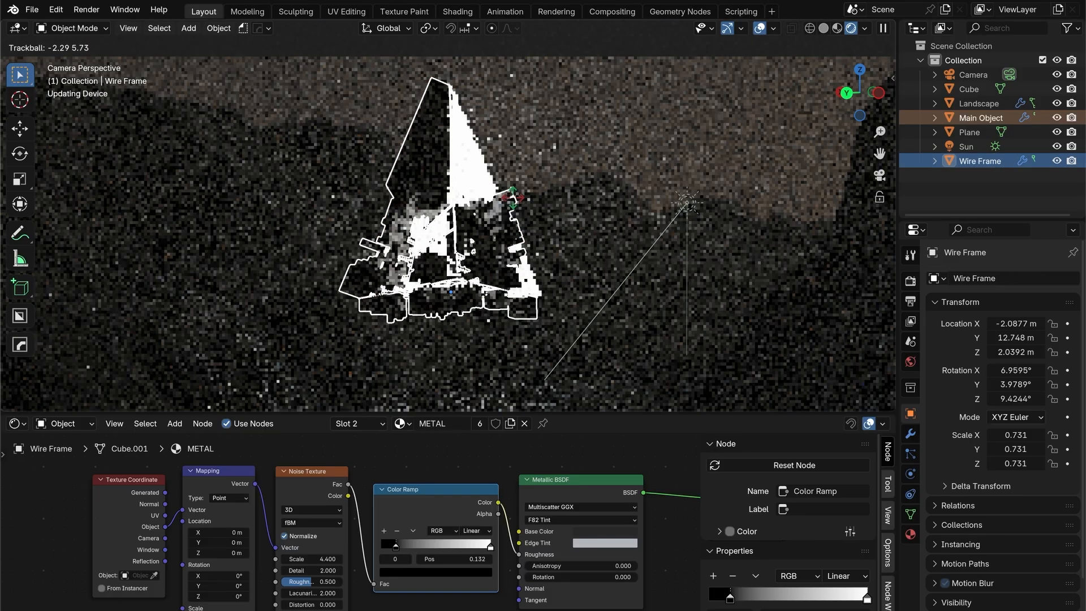
{"action": "right_click", "coordinate": [506, 200]}
{"action": "key", "text": "r"}
{"action": "key", "text": "r"}
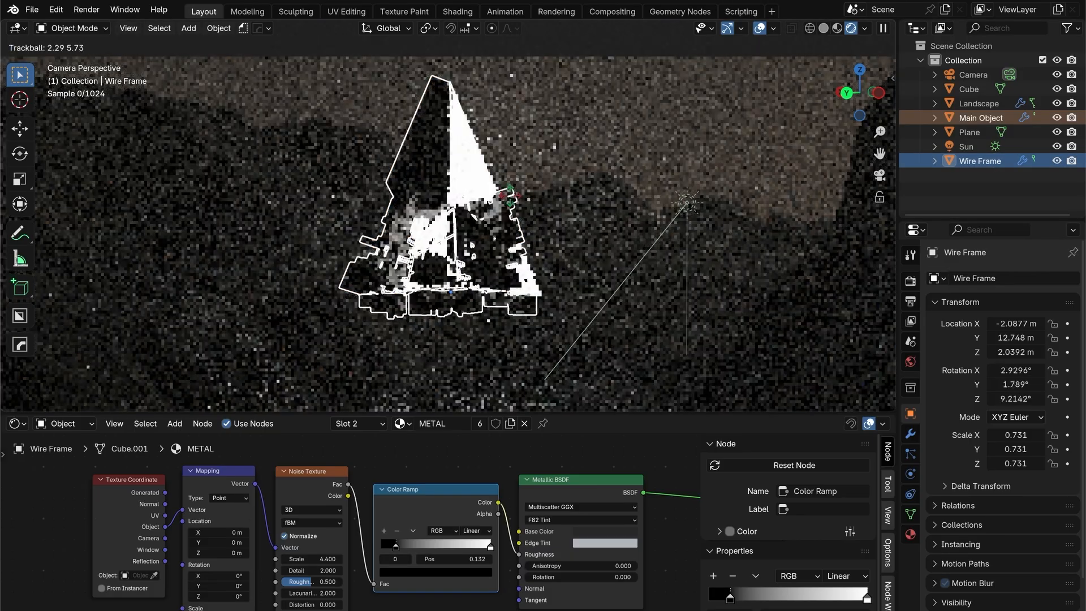
{"action": "left_click", "coordinate": [561, 211]}
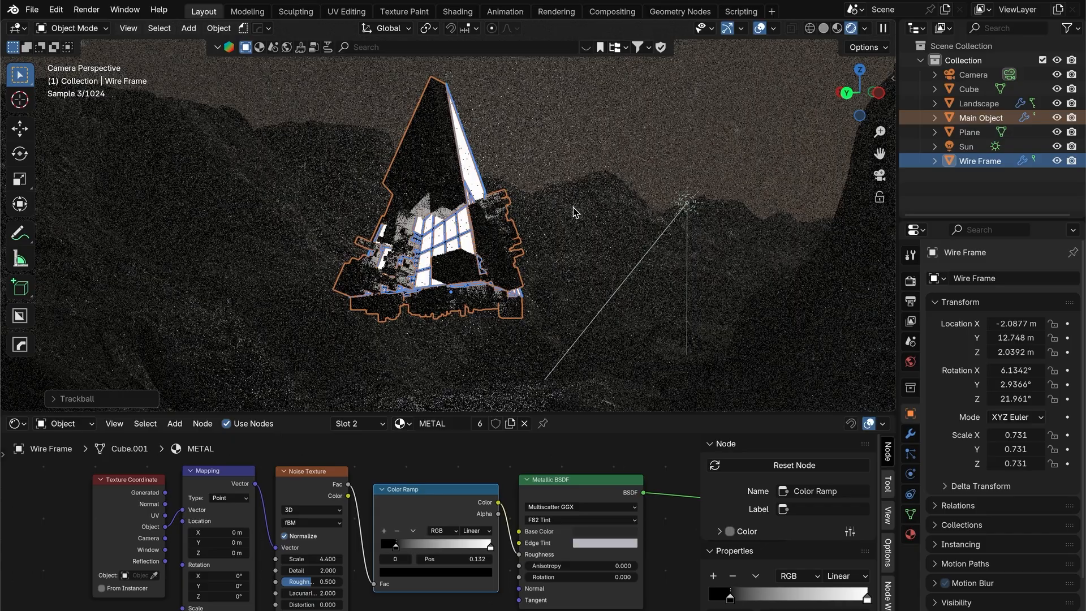
{"action": "left_click", "coordinate": [594, 249]}
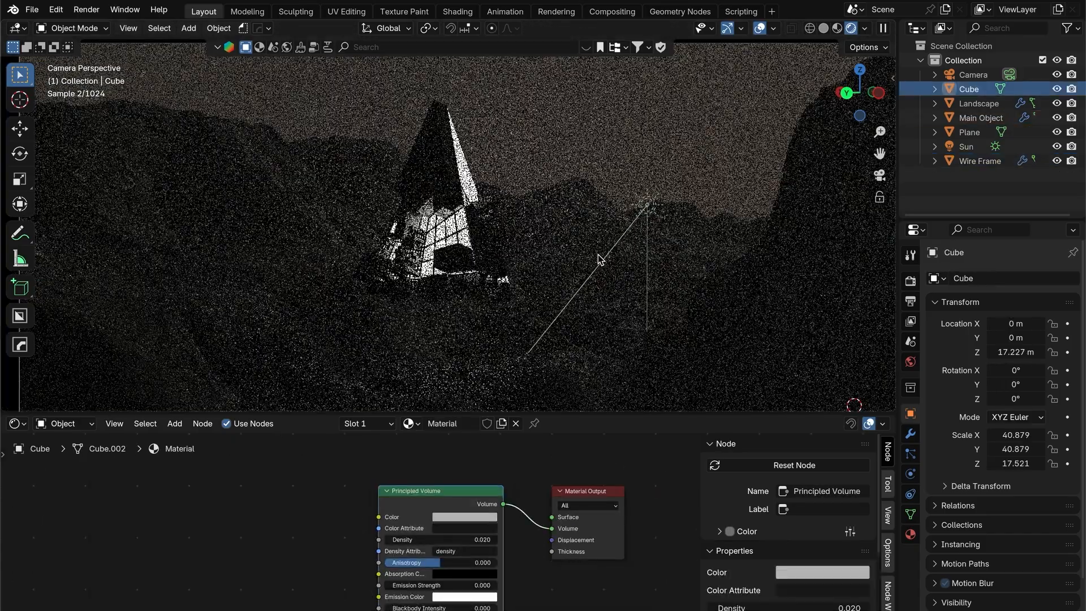
- Enable the camera's depth of field, focus it on the pyramid, and set the F-Stop to 0.045
{"action": "scroll", "coordinate": [601, 259], "scroll_direction": "down", "scroll_amount": 3}
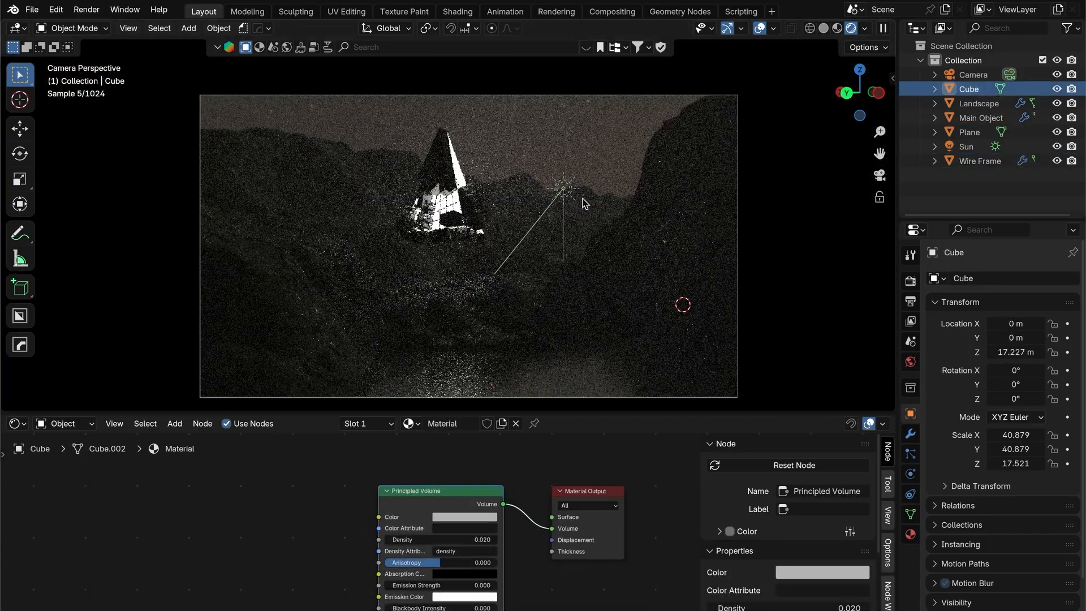
{"action": "left_click", "coordinate": [973, 74]}
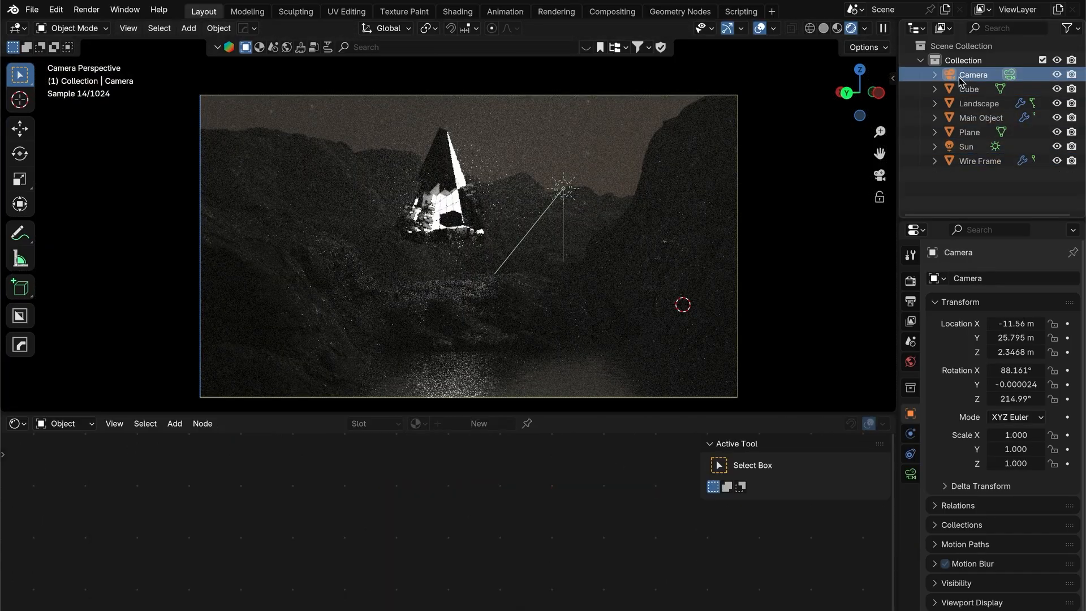
{"action": "left_click", "coordinate": [910, 475]}
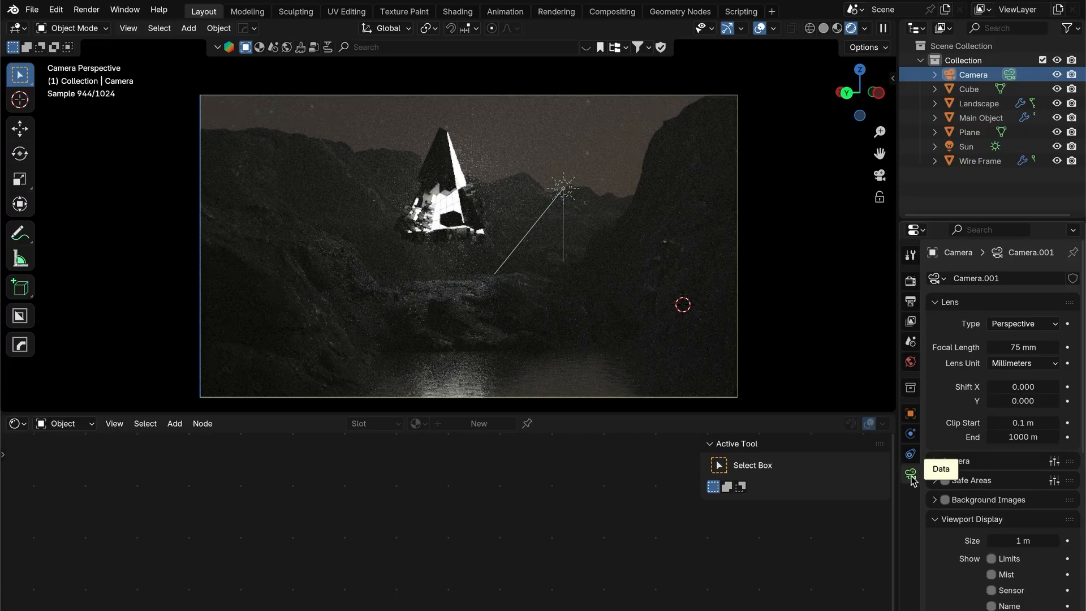
{"action": "scroll", "coordinate": [956, 493], "scroll_direction": "down", "scroll_amount": 8}
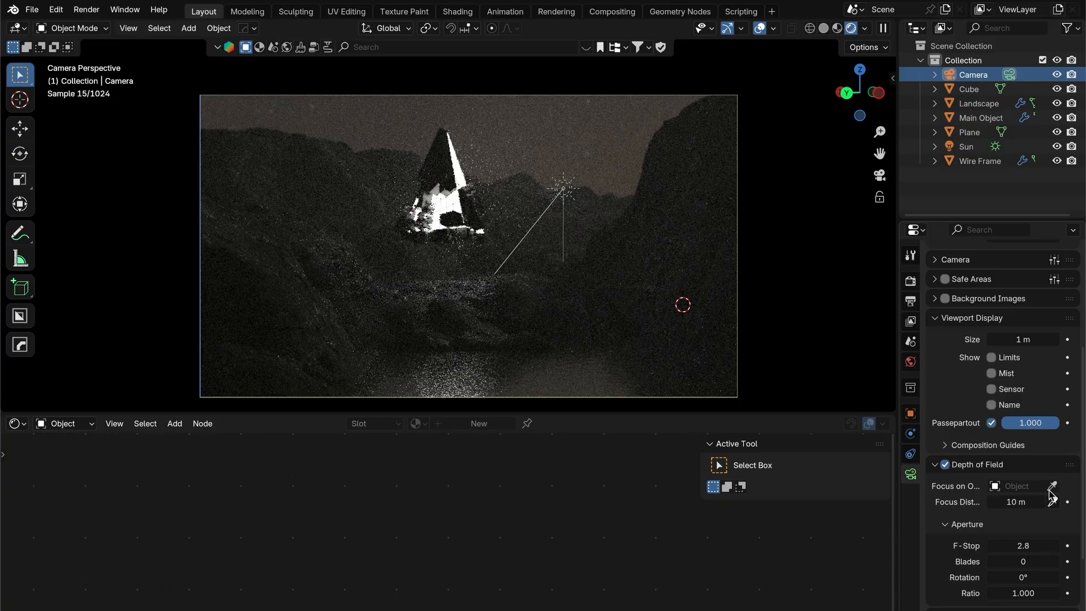
{"action": "left_click", "coordinate": [444, 148]}
{"action": "type", "text": "0.045"}
{"action": "key", "text": "Return"}
{"action": "left_click", "coordinate": [1033, 540]}
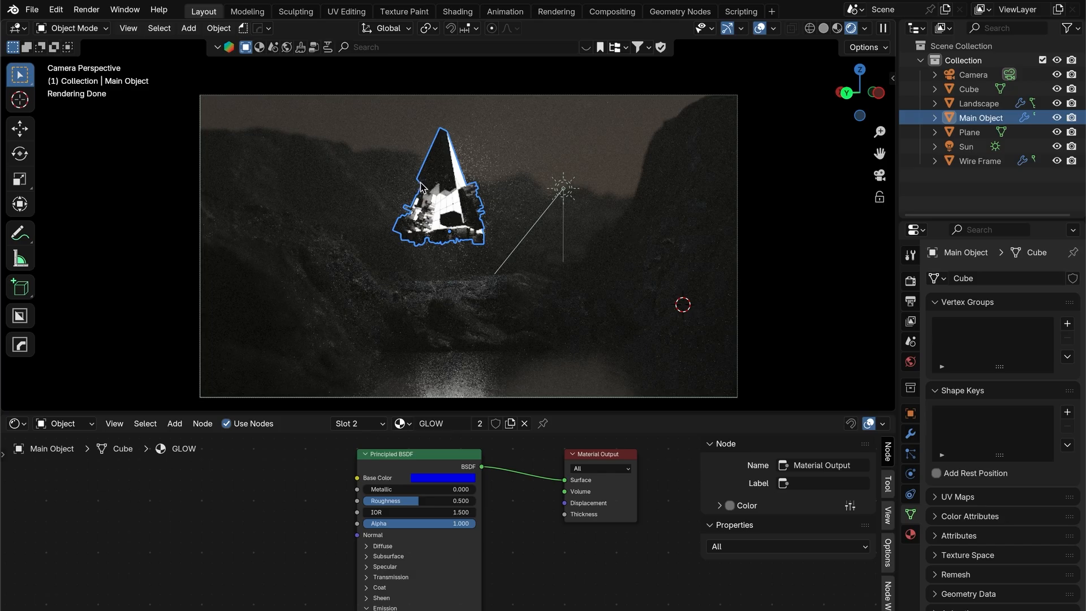
- Add an Area light and hide the volume cube in the viewport
{"action": "scroll", "coordinate": [421, 185], "scroll_direction": "up", "scroll_amount": 3}
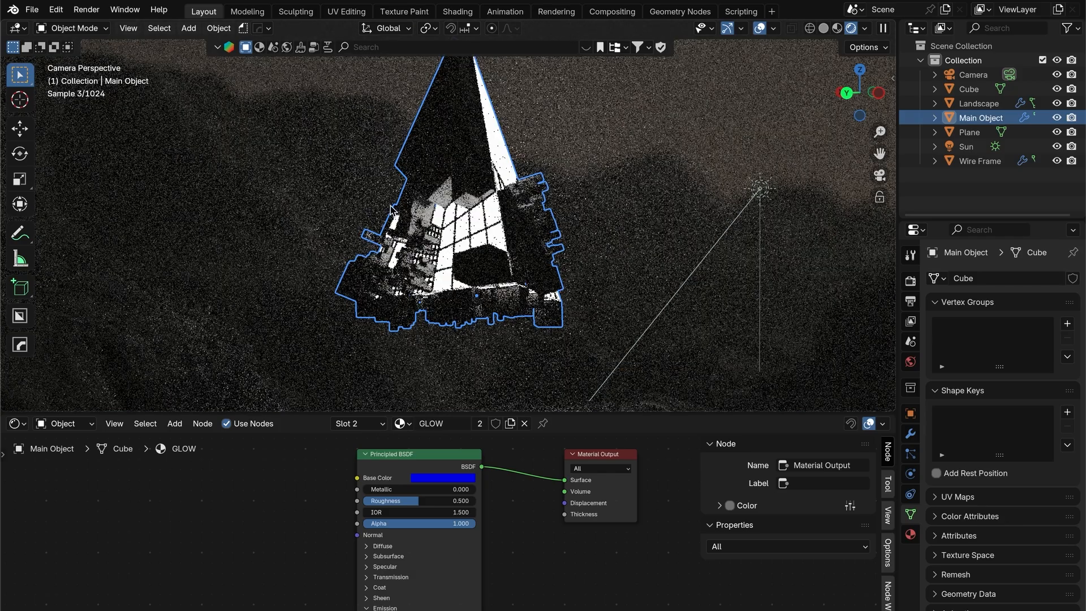
{"action": "key", "text": "shift+a"}
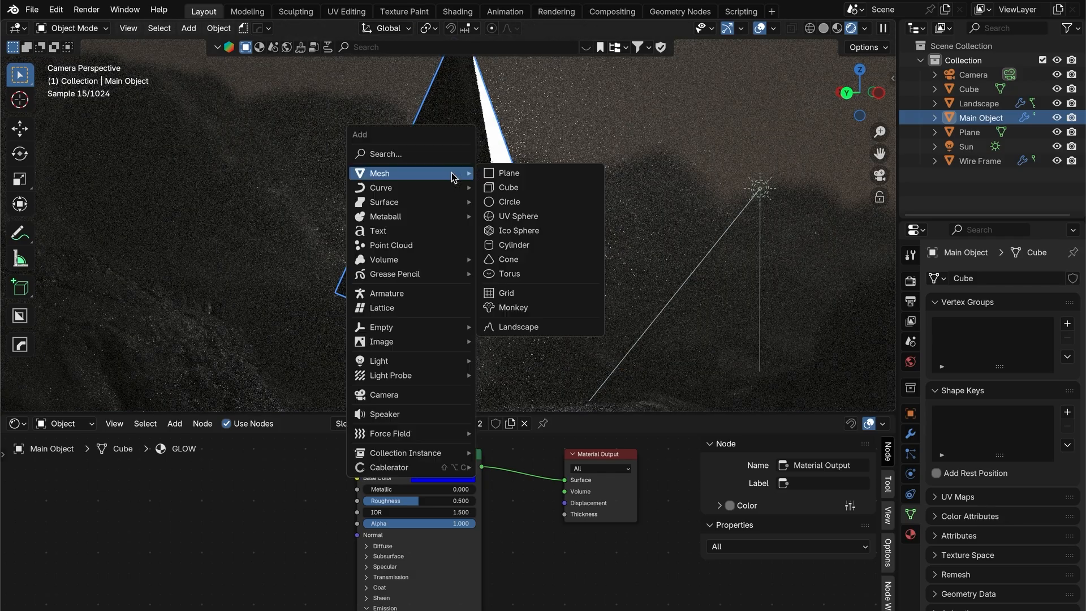
{"action": "mouse_move", "coordinate": [413, 362]}
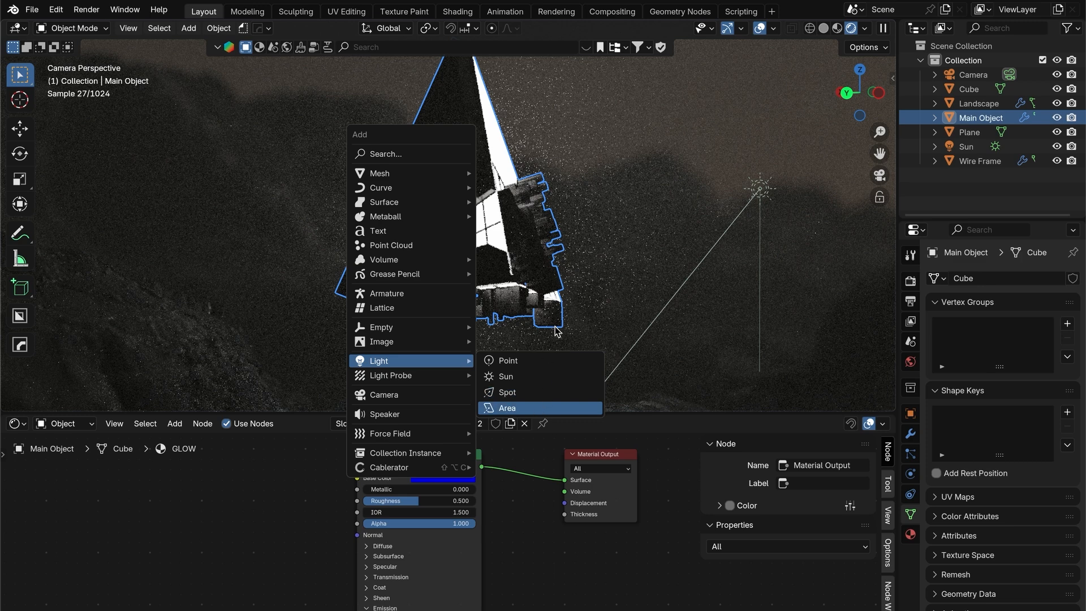
{"action": "left_click", "coordinate": [540, 407]}
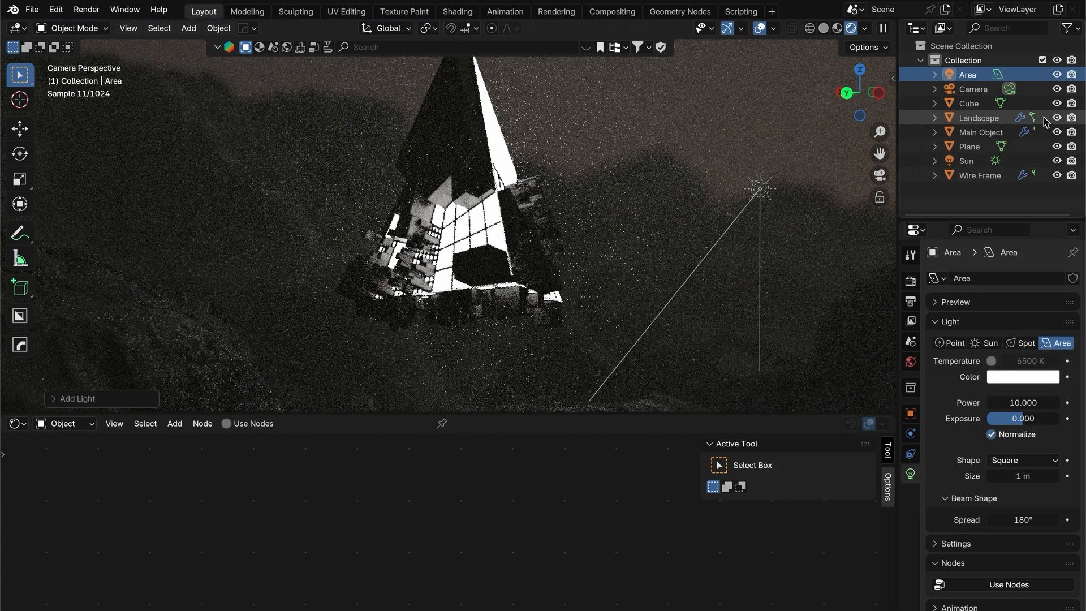
{"action": "left_click", "coordinate": [1056, 103]}
- Move the Area light horizontally toward the pyramid and adjust its height along Z
{"action": "middle_click_drag", "start_coordinate": [728, 167], "coordinate": [555, 219]}
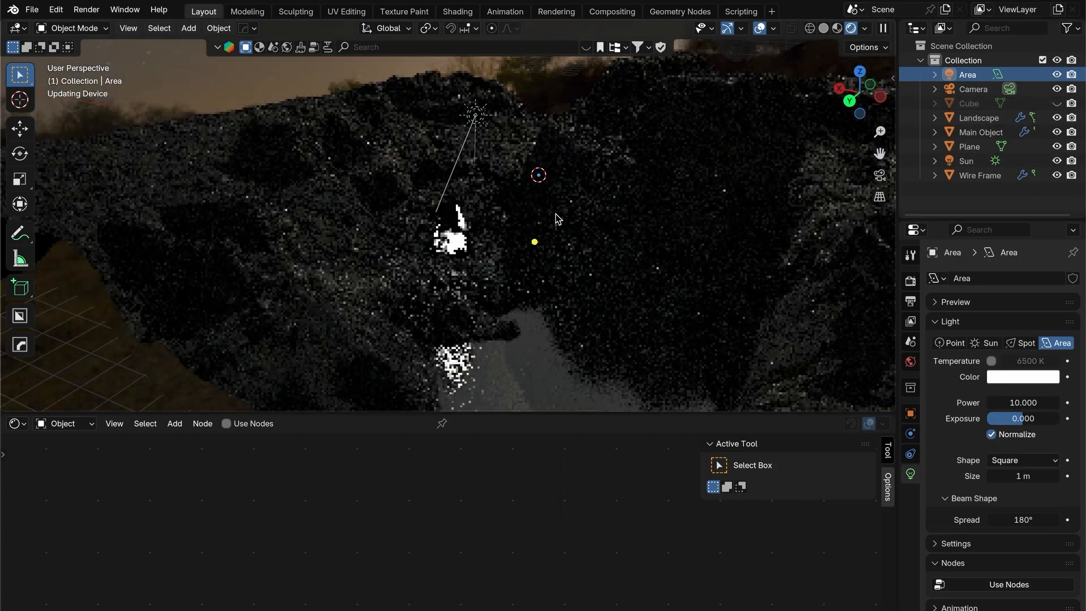
{"action": "key", "text": "g"}
{"action": "key", "text": "shift+z"}
{"action": "left_click", "coordinate": [492, 224]}
{"action": "key", "text": "g"}
{"action": "key", "text": "z"}
{"action": "left_click", "coordinate": [589, 201]}
- In solid shading, fine-tune the Area light's position behind the pyramid and raise it along Z above the rock
{"action": "middle_click_drag", "start_coordinate": [441, 206], "coordinate": [582, 265]}
{"action": "key", "text": "g"}
{"action": "key", "text": "shift+z"}
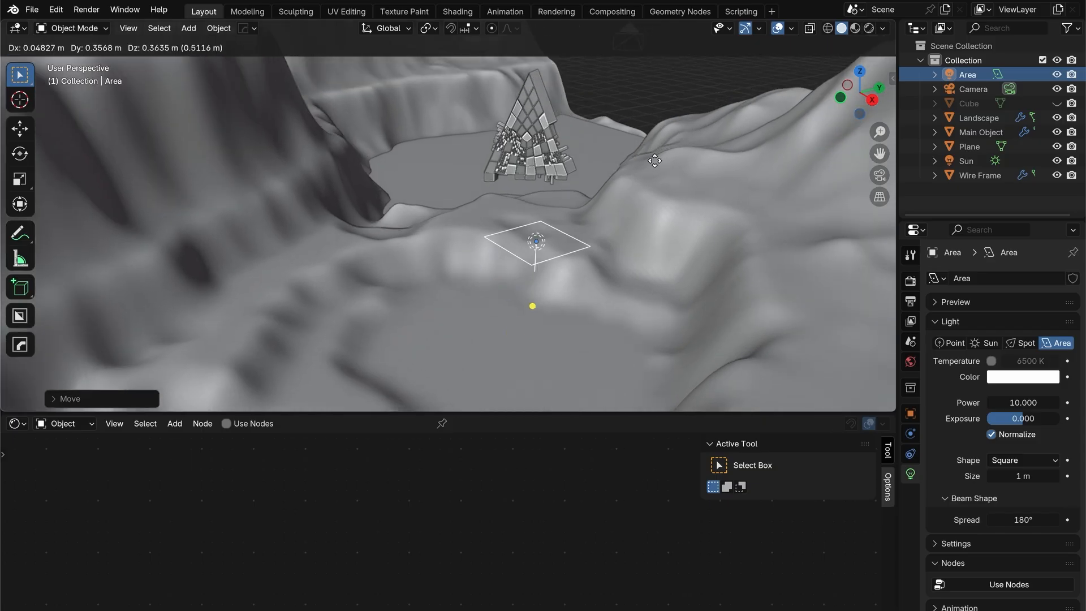
{"action": "key", "text": "shift+z"}
{"action": "key", "text": "z"}
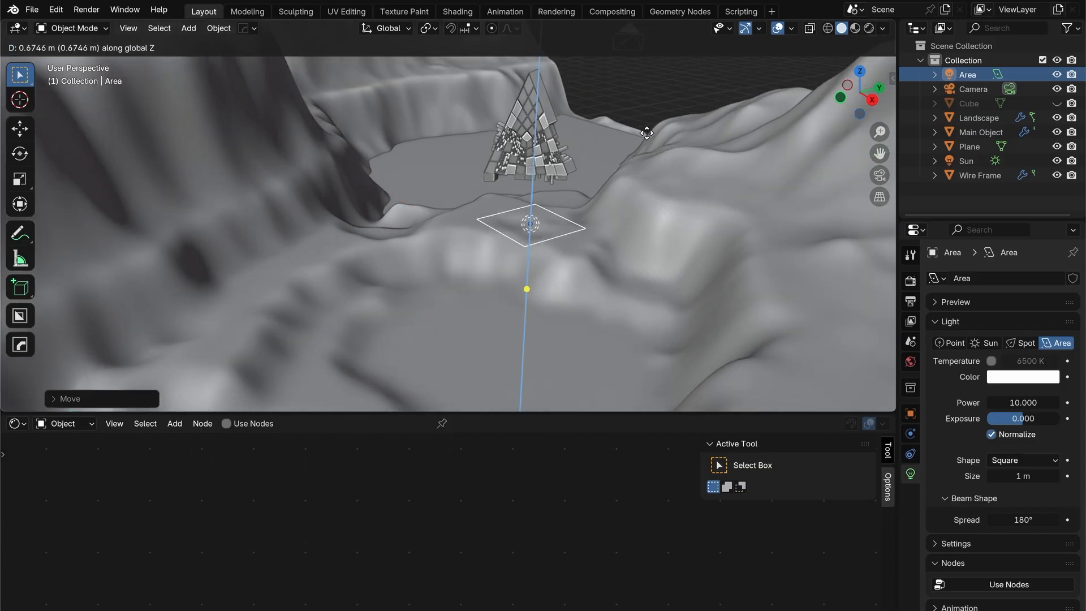
- Tilt the Area light with trackball rotation to face the pyramid, and adjust its rotation about the global Z axis
{"action": "key", "text": "r"}
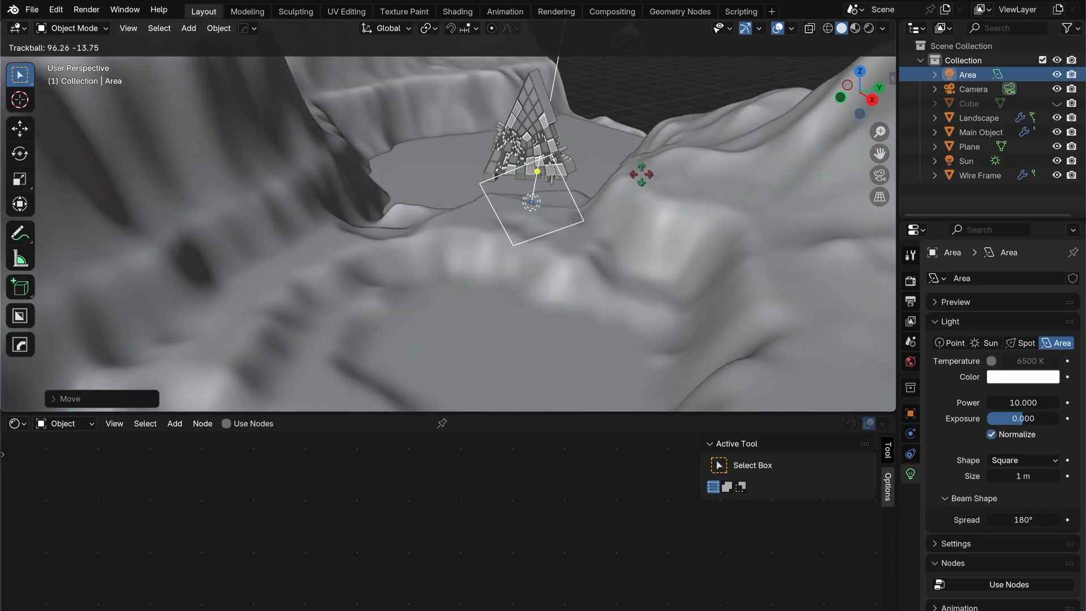
{"action": "left_click", "coordinate": [647, 177]}
{"action": "middle_click_drag", "start_coordinate": [647, 177], "coordinate": [663, 156]}
{"action": "key", "text": "r"}
{"action": "key", "text": "z"}
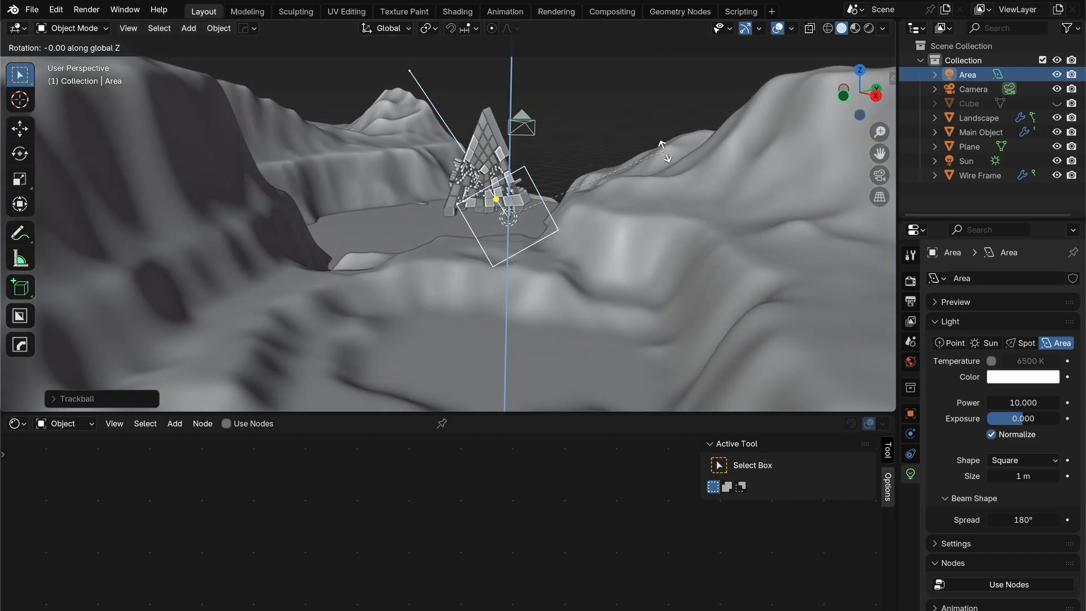
{"action": "key", "text": "z"}
{"action": "left_click", "coordinate": [717, 227]}
- Scale the Area light up larger behind the pyramid, including a resize constrained to the Z axis
{"action": "middle_click_drag", "start_coordinate": [717, 227], "coordinate": [698, 245]}
{"action": "key", "text": "s"}
{"action": "left_click", "coordinate": [807, 240]}
{"action": "key", "text": "s"}
{"action": "left_click", "coordinate": [650, 186]}
{"action": "middle_click_drag", "start_coordinate": [649, 186], "coordinate": [629, 222]}
{"action": "key", "text": "s"}
{"action": "left_click", "coordinate": [667, 196]}
{"action": "key", "text": "s"}
{"action": "key", "text": "z"}
{"action": "left_click", "coordinate": [656, 182]}
{"action": "middle_click_drag", "start_coordinate": [656, 182], "coordinate": [583, 190]}
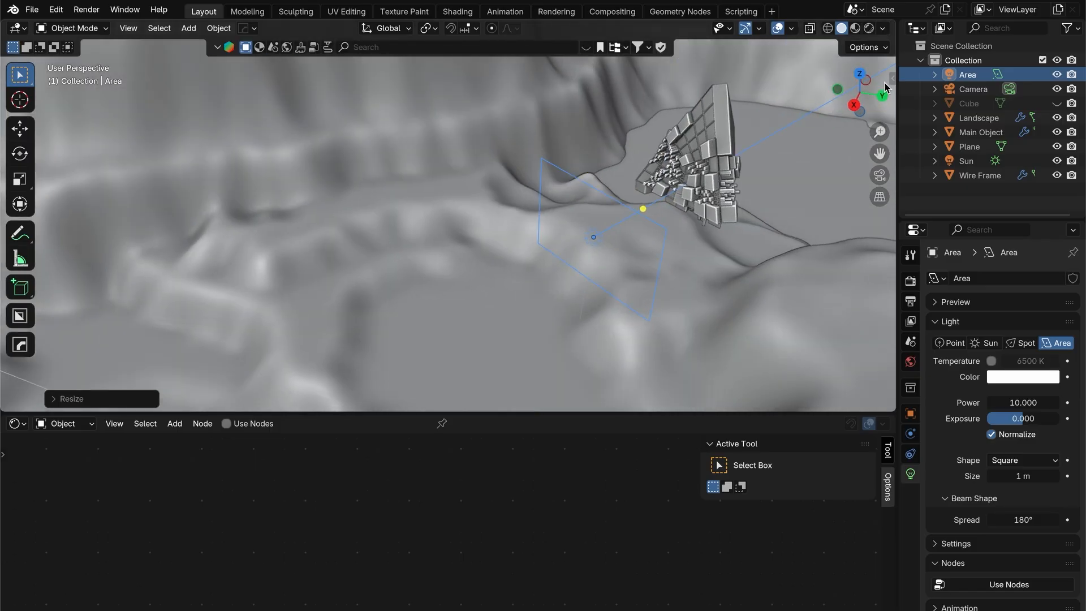
- In top view, move the Area light about 0.8 m and rotate it to aim at the pyramid
{"action": "left_click", "coordinate": [860, 74]}
{"action": "middle_click_drag", "start_coordinate": [721, 130], "coordinate": [653, 372], "text": "shift"}
{"action": "key", "text": "g"}
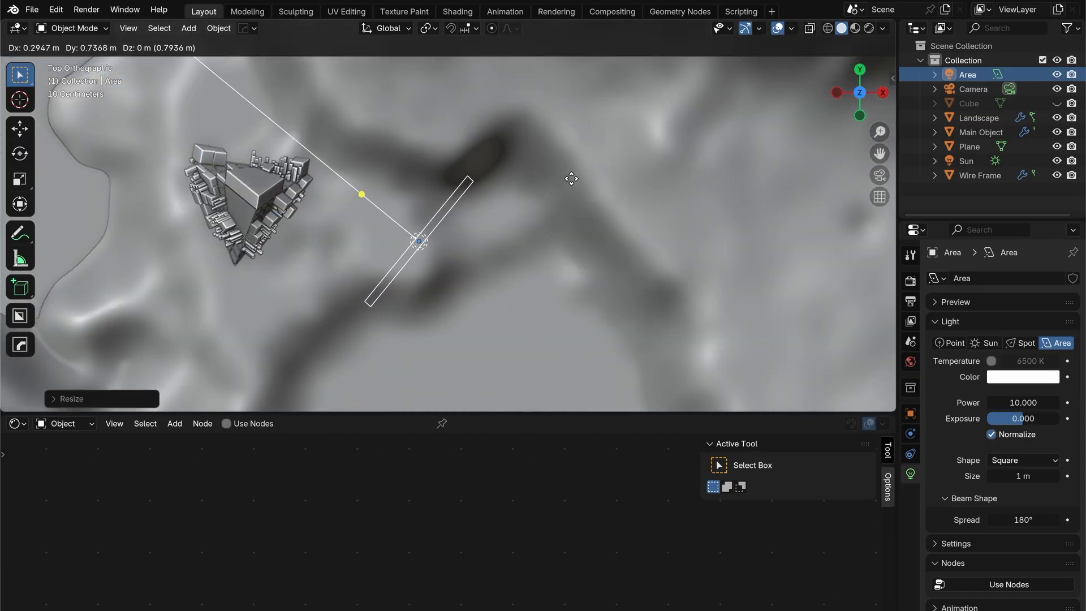
{"action": "left_click", "coordinate": [572, 177]}
{"action": "key", "text": "r"}
{"action": "left_click", "coordinate": [551, 134]}
- In perspective view, reposition the Area light behind the pyramid and fine-tune its tilt with trackball rotation
{"action": "middle_click_drag", "start_coordinate": [552, 134], "coordinate": [444, 35]}
{"action": "scroll", "coordinate": [440, 252], "scroll_direction": "up", "scroll_amount": 3}
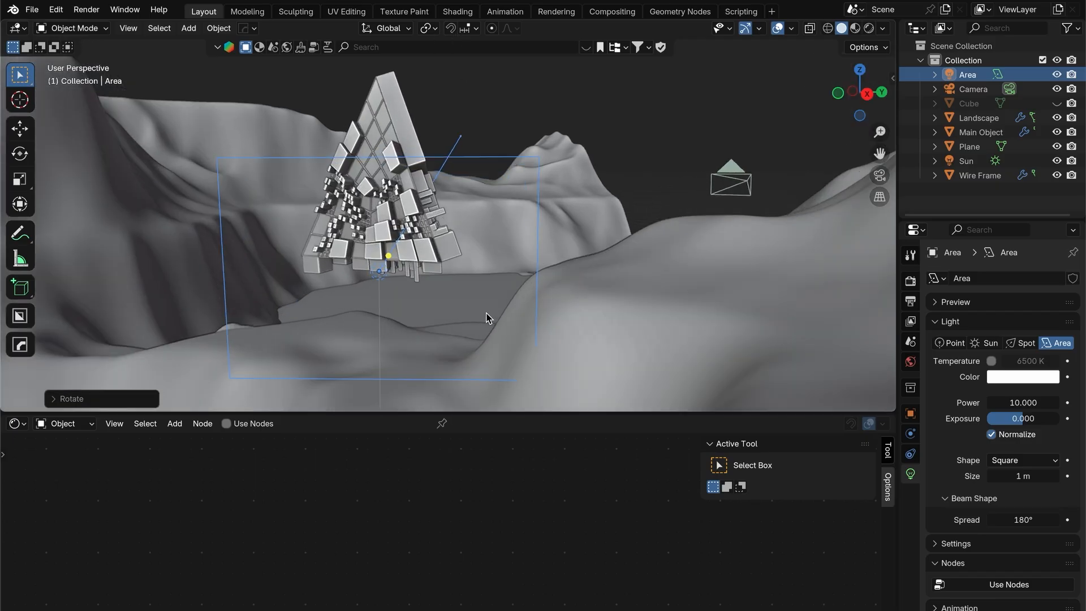
{"action": "middle_click_drag", "start_coordinate": [522, 387], "coordinate": [566, 356], "text": "shift"}
{"action": "key", "text": "g"}
{"action": "left_click", "coordinate": [647, 220]}
{"action": "mouse_move", "coordinate": [647, 220]}
{"action": "middle_mouse_down"}
{"action": "mouse_move", "coordinate": [477, 216]}
{"action": "mouse_move", "coordinate": [438, 204]}
{"action": "mouse_move", "coordinate": [647, 198]}
{"action": "mouse_move", "coordinate": [629, 192]}
{"action": "mouse_move", "coordinate": [636, 215]}
{"action": "middle_mouse_up"}
{"action": "key", "text": "r"}
{"action": "key", "text": "r"}
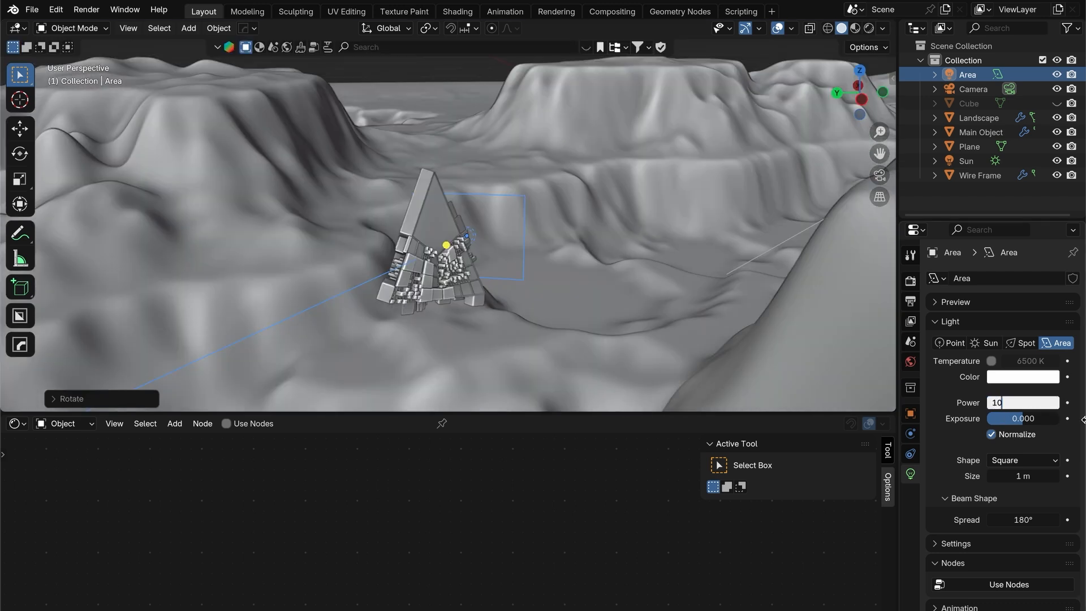
- Set the Area light's power to 100 and view the scene through the camera in rendered shading
{"action": "type", "text": "0"}
{"action": "key", "text": "Return"}
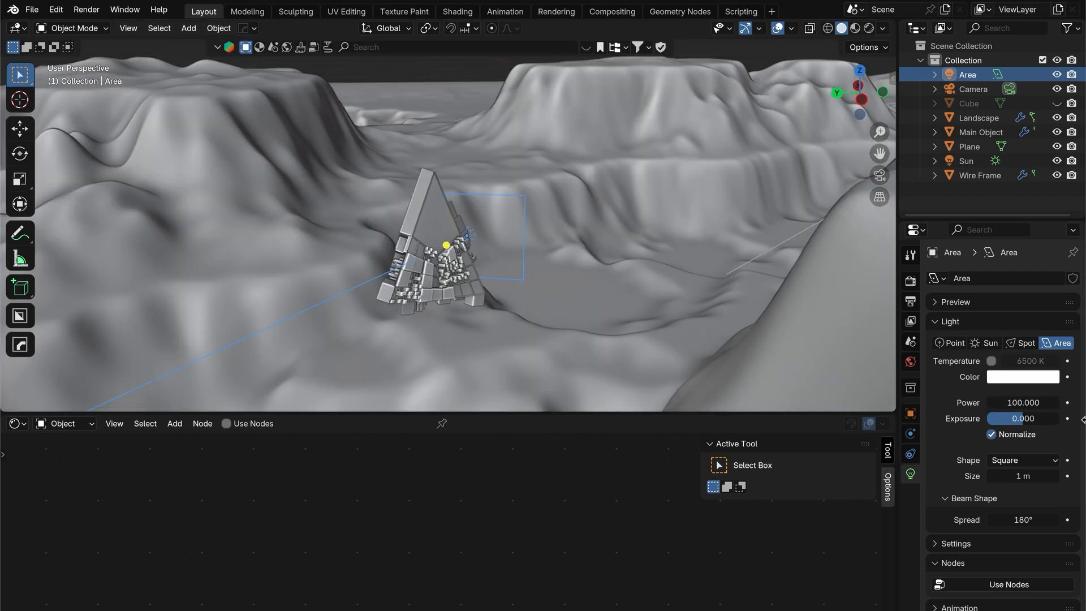
{"action": "left_click", "coordinate": [871, 29]}
{"action": "left_click", "coordinate": [877, 176]}
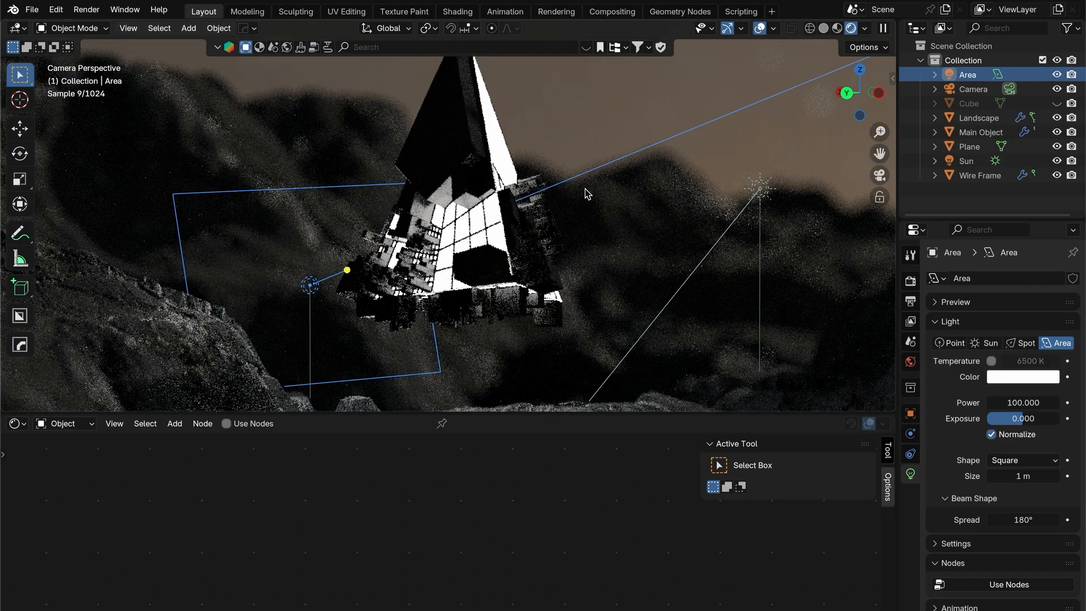
- Reposition the Area light around the pyramid's base in the camera view, and toggle its visibility to compare the lighting
{"action": "key", "text": "g"}
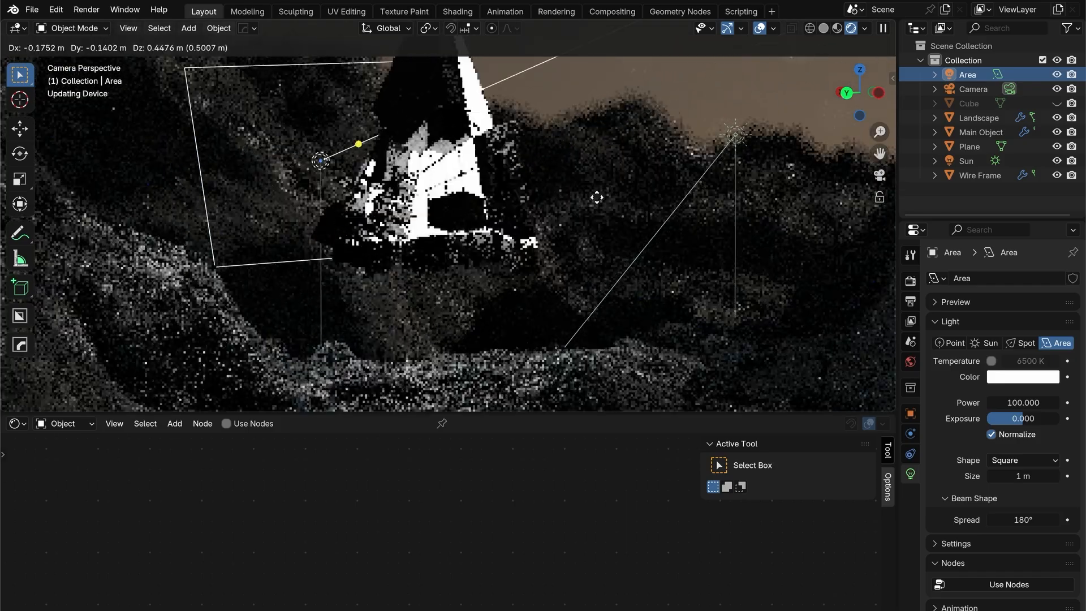
{"action": "left_click", "coordinate": [554, 260]}
{"action": "key", "text": "h"}
{"action": "key", "text": "ctrl+z"}
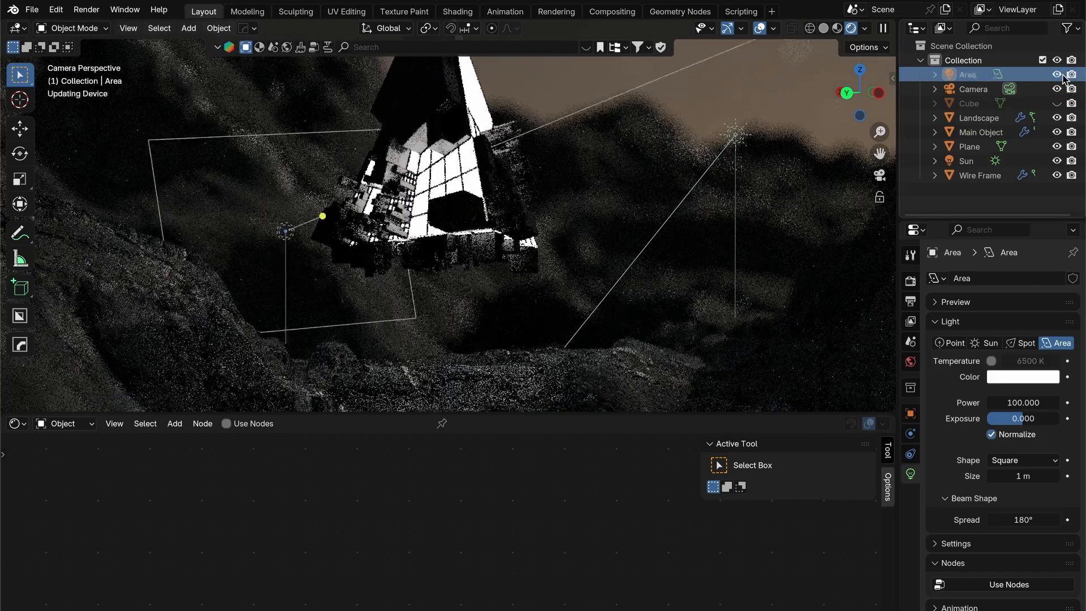
{"action": "middle_click_drag", "start_coordinate": [517, 285], "coordinate": [457, 260], "text": "shift"}
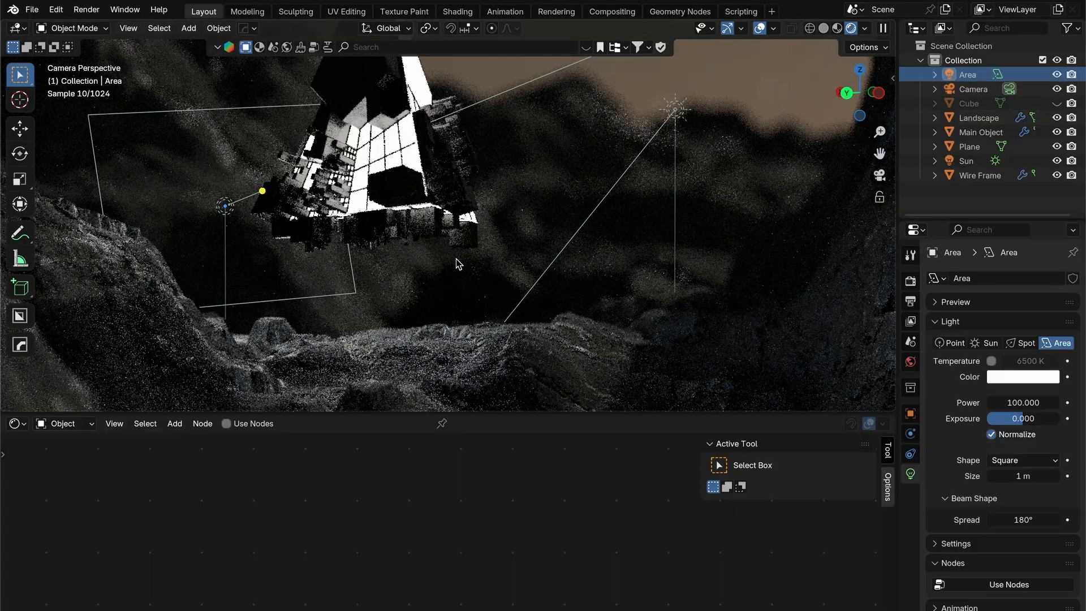
{"action": "middle_click_drag", "start_coordinate": [394, 193], "coordinate": [470, 299], "text": "shift"}
{"action": "left_click", "coordinate": [1057, 74]}
{"action": "left_click", "coordinate": [1057, 74]}
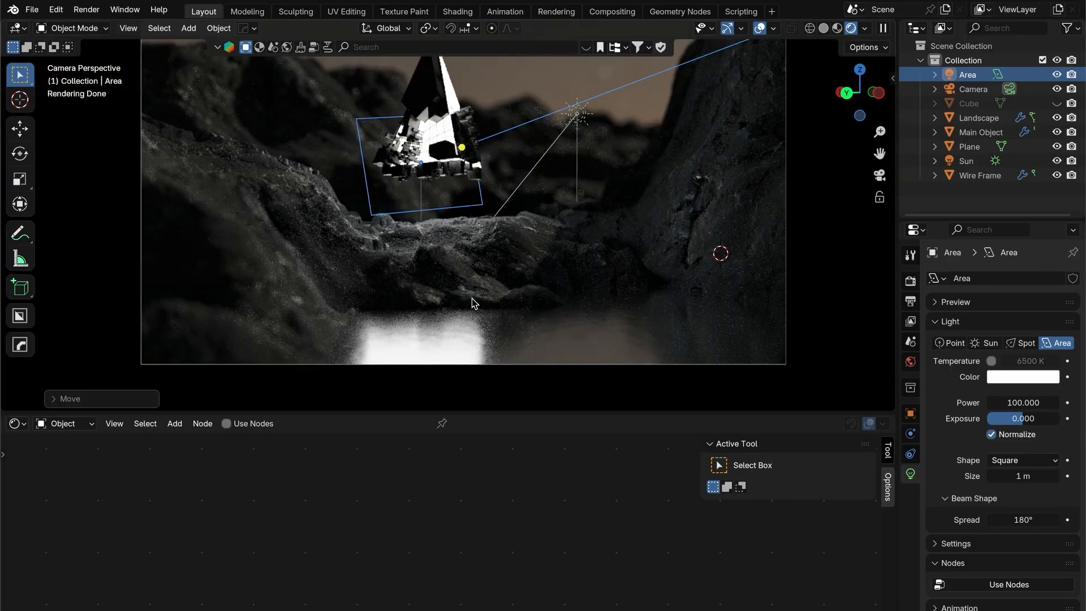
{"action": "left_click", "coordinate": [1057, 75]}
{"action": "left_click", "coordinate": [1057, 75]}
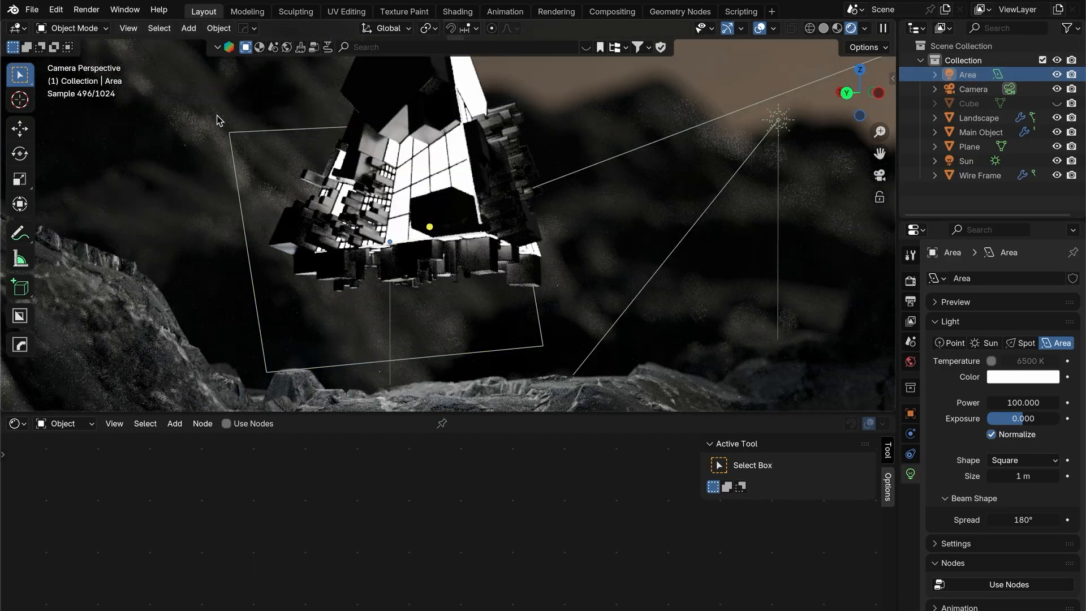
- Create a new light linking collection for the Area light in its object shading settings
{"action": "left_click", "coordinate": [232, 135]}
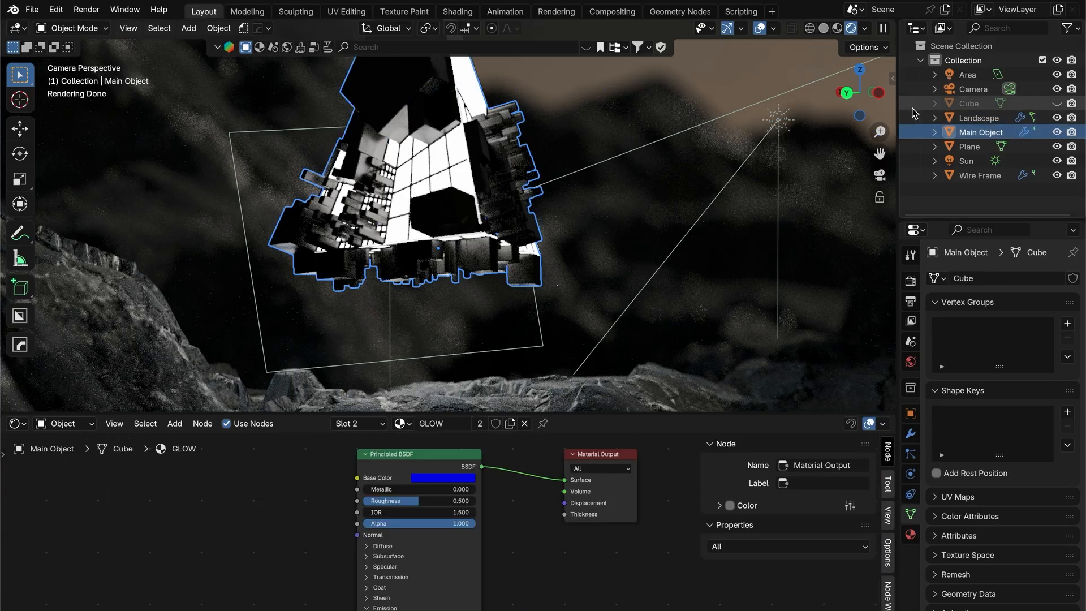
{"action": "left_click", "coordinate": [967, 75]}
{"action": "left_click", "coordinate": [910, 413]}
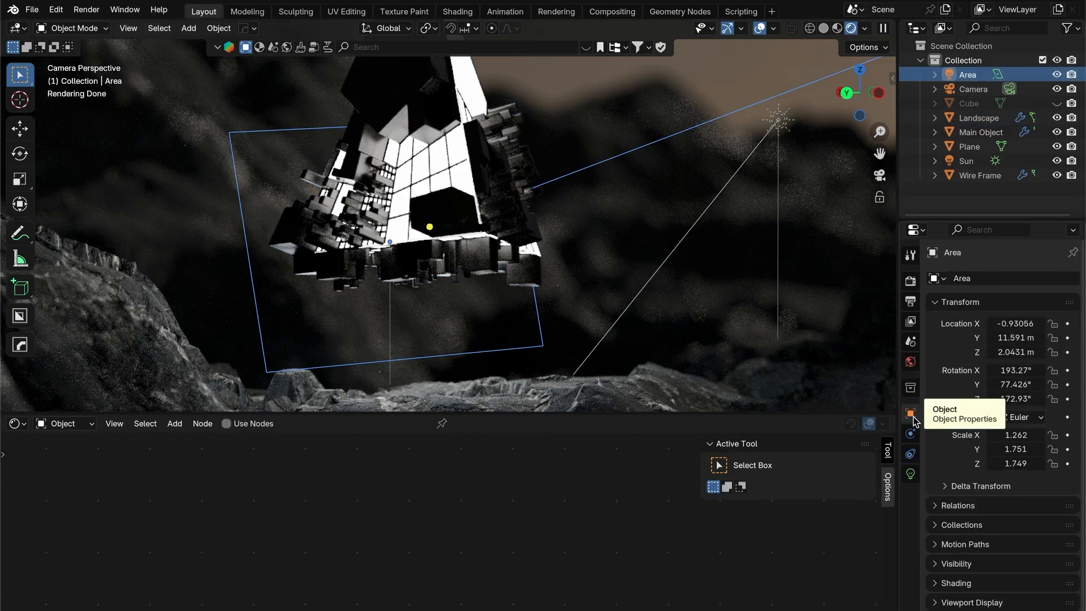
{"action": "scroll", "coordinate": [995, 570], "scroll_direction": "down", "scroll_amount": 3}
{"action": "left_click", "coordinate": [996, 582]}
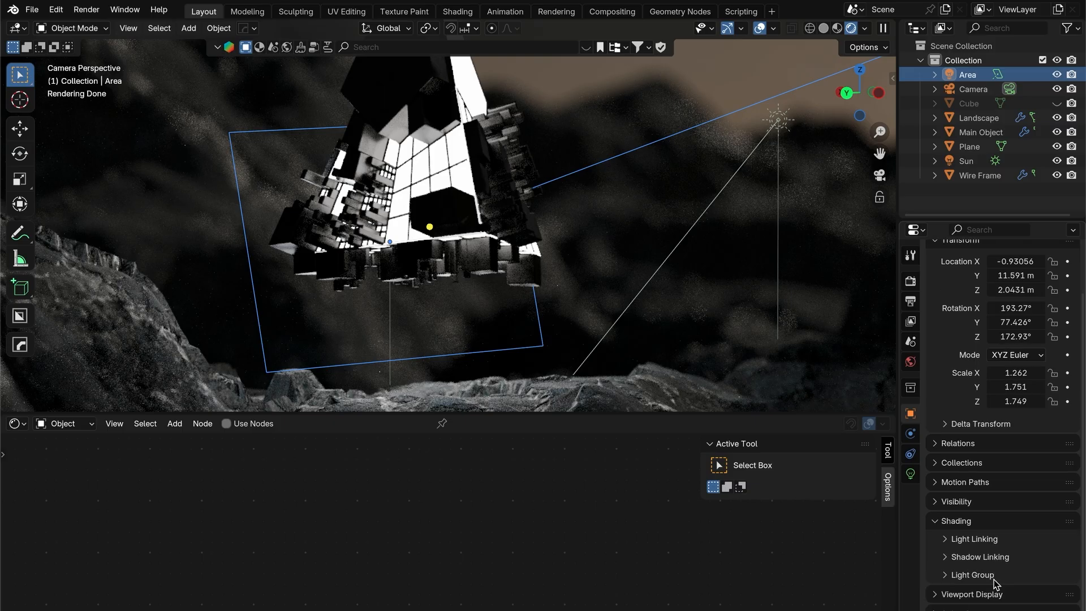
{"action": "left_click", "coordinate": [974, 540]}
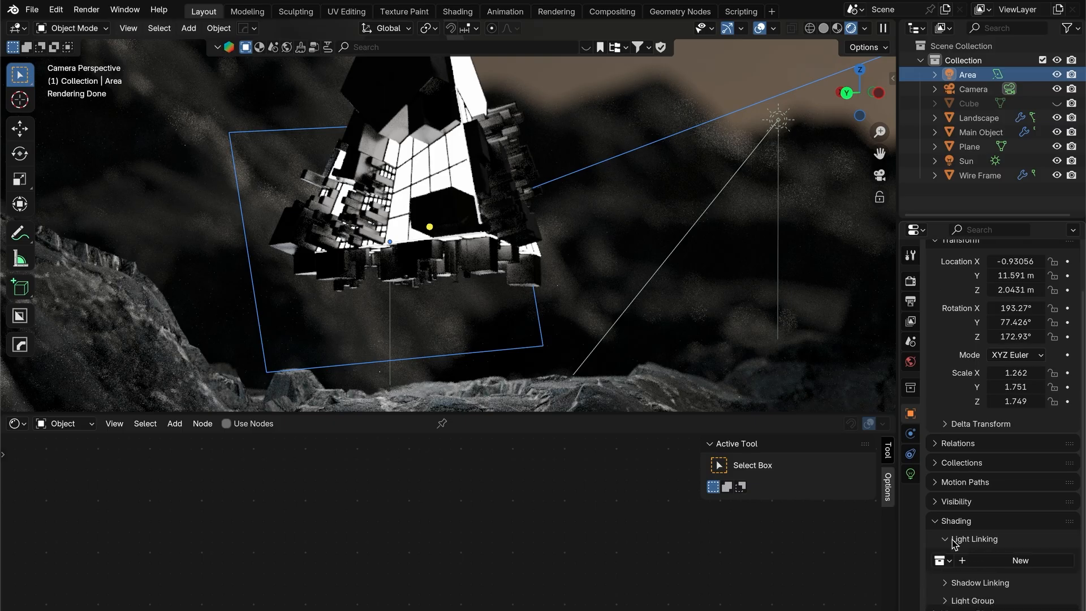
{"action": "left_click", "coordinate": [990, 559]}
{"action": "scroll", "coordinate": [996, 567], "scroll_direction": "down", "scroll_amount": 4}
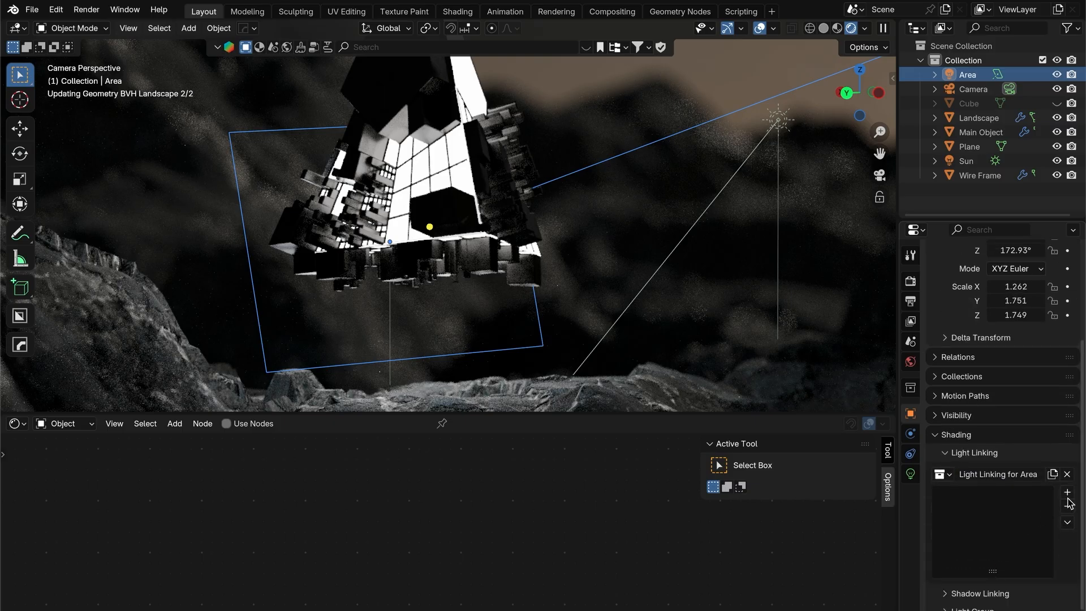
- Add Main Object and Wire Frame to the Area light's light linking collection and check the result in the camera view
{"action": "left_click_drag", "start_coordinate": [975, 132], "coordinate": [1004, 501]}
{"action": "left_click_drag", "start_coordinate": [986, 177], "coordinate": [988, 517]}
{"action": "left_click", "coordinate": [594, 220]}
{"action": "scroll", "coordinate": [594, 219], "scroll_direction": "down", "scroll_amount": 4}
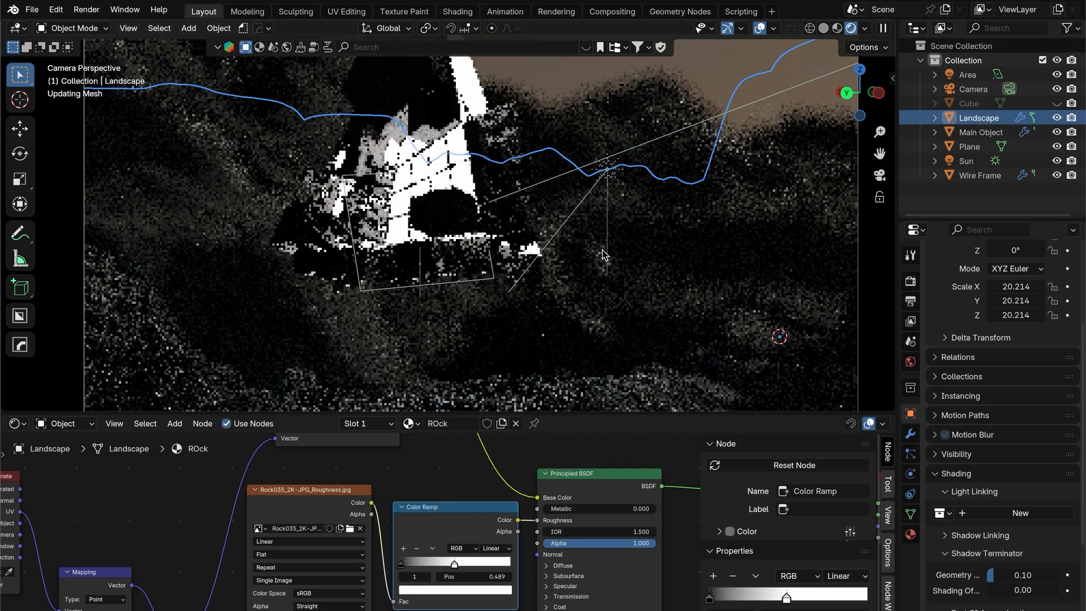
{"action": "left_click", "coordinate": [494, 281]}
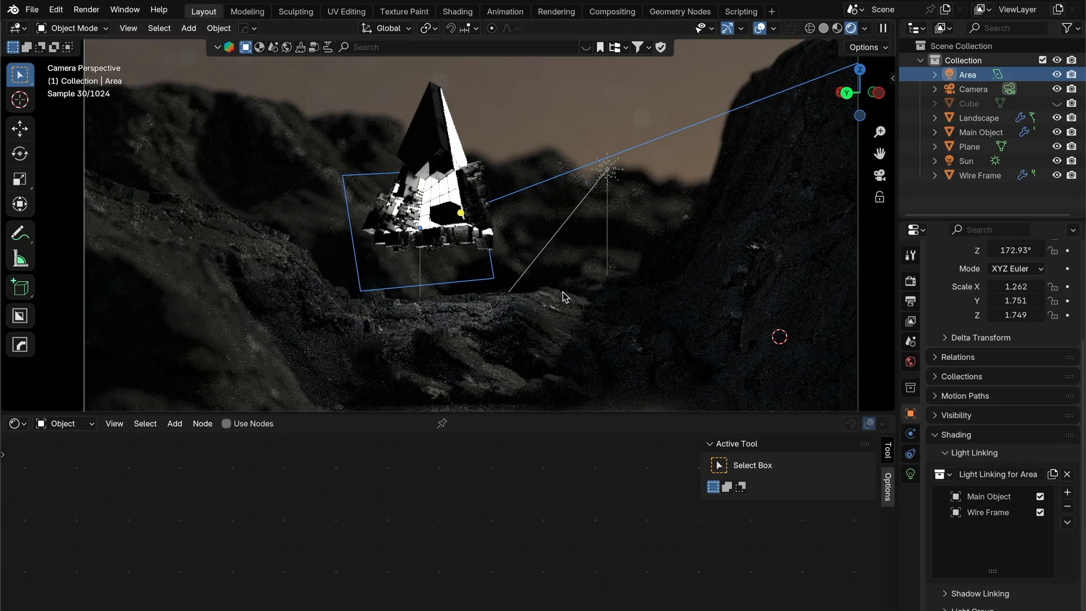
{"action": "scroll", "coordinate": [564, 297], "scroll_direction": "down", "scroll_amount": 2}
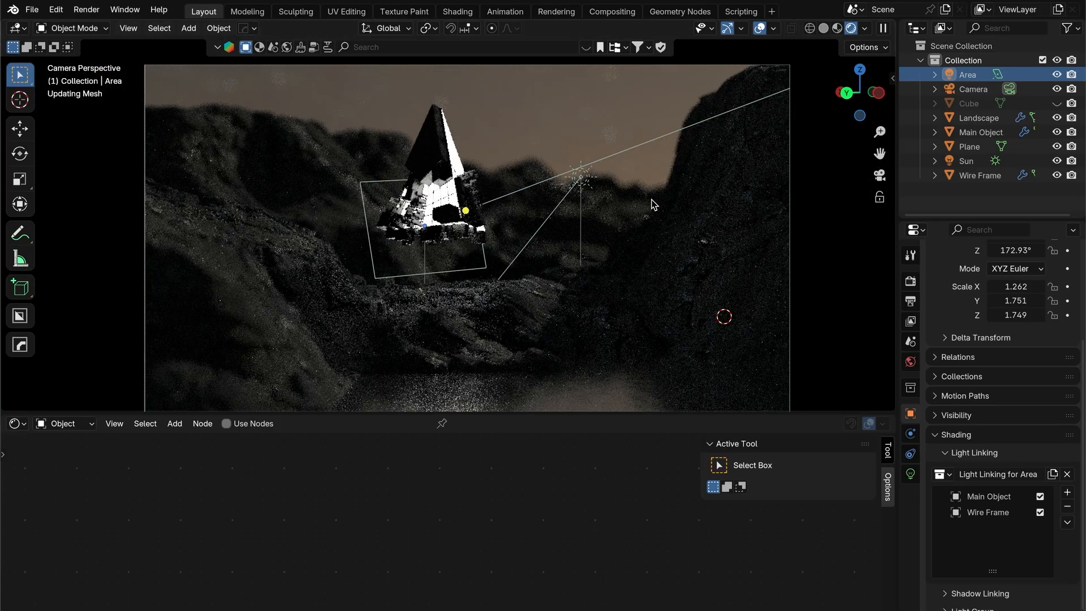
- Set the Color Management Look to Medium High Contrast and try the neighbouring contrast looks for comparison
{"action": "left_click", "coordinate": [910, 281]}
{"action": "scroll", "coordinate": [989, 339], "scroll_direction": "down", "scroll_amount": 5}
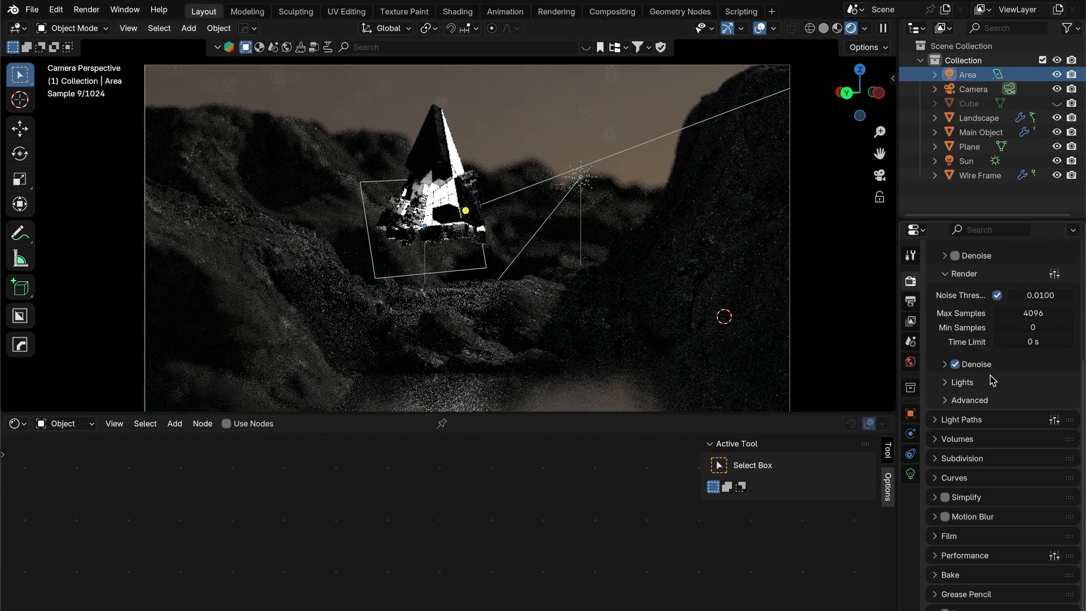
{"action": "scroll", "coordinate": [1018, 509], "scroll_direction": "down", "scroll_amount": 6}
{"action": "left_click", "coordinate": [1041, 522]}
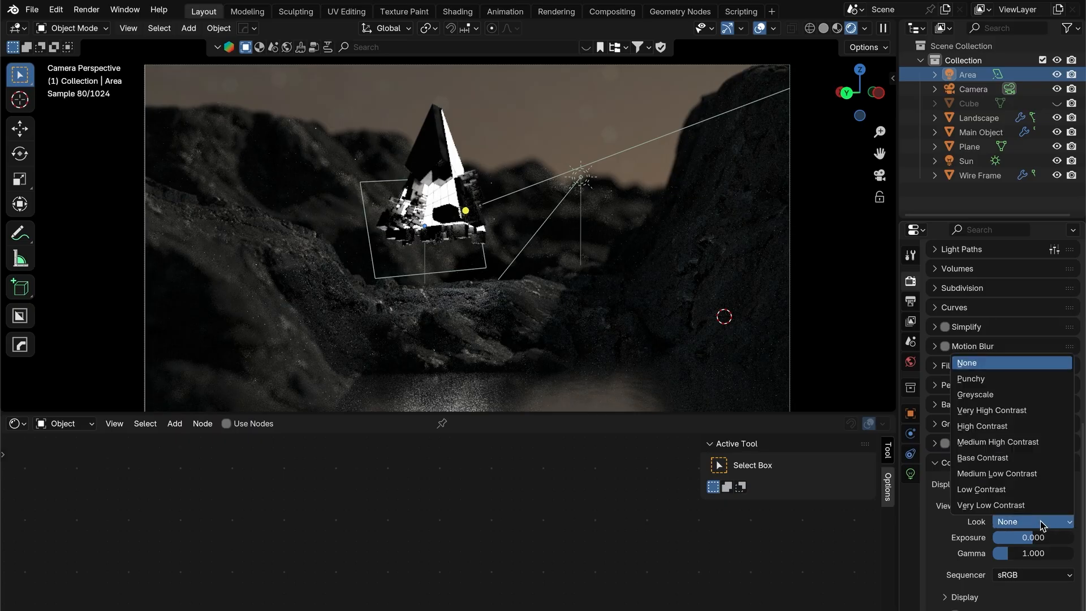
{"action": "left_click", "coordinate": [1011, 442]}
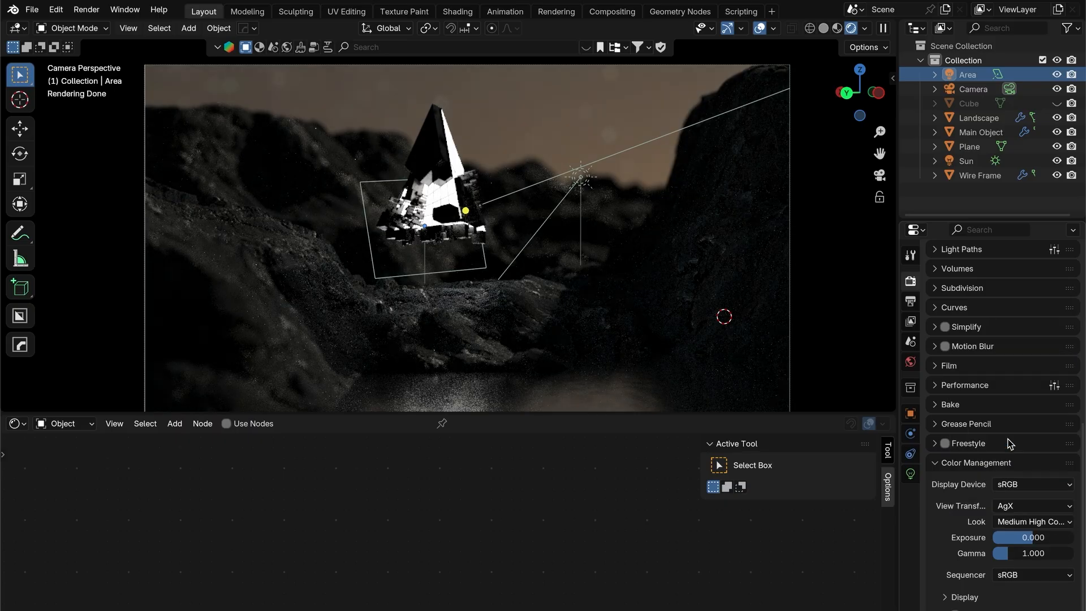
{"action": "left_click", "coordinate": [1033, 522]}
{"action": "left_click", "coordinate": [1000, 429]}
{"action": "left_click", "coordinate": [1048, 522]}
{"action": "left_click", "coordinate": [1026, 452]}
- Set the render Max Samples to 312 and run a test render of the image
{"action": "scroll", "coordinate": [1029, 545], "scroll_direction": "up", "scroll_amount": 12}
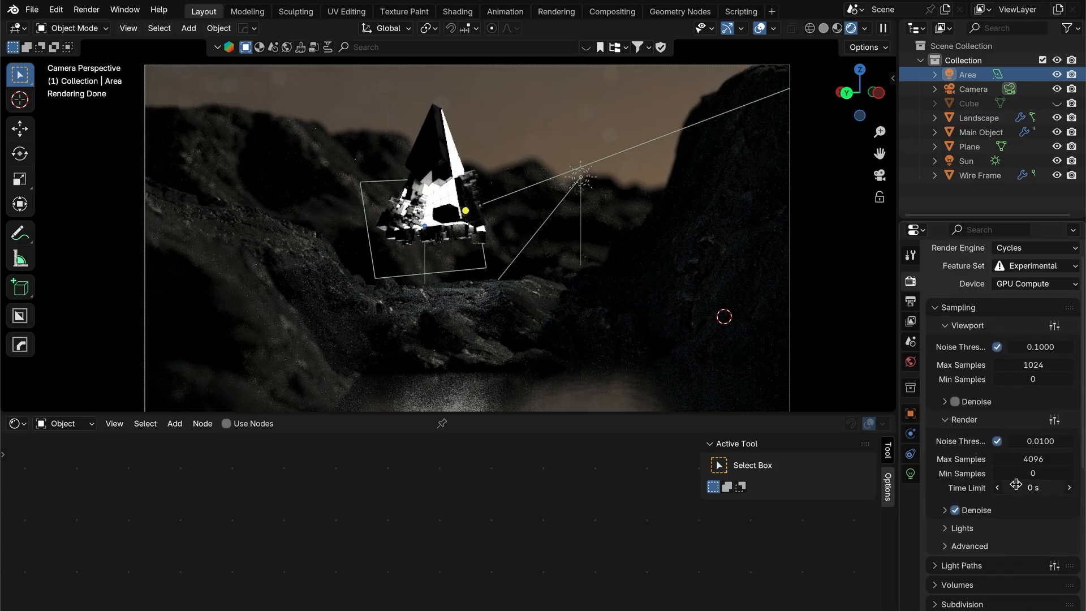
{"action": "left_click", "coordinate": [1023, 464]}
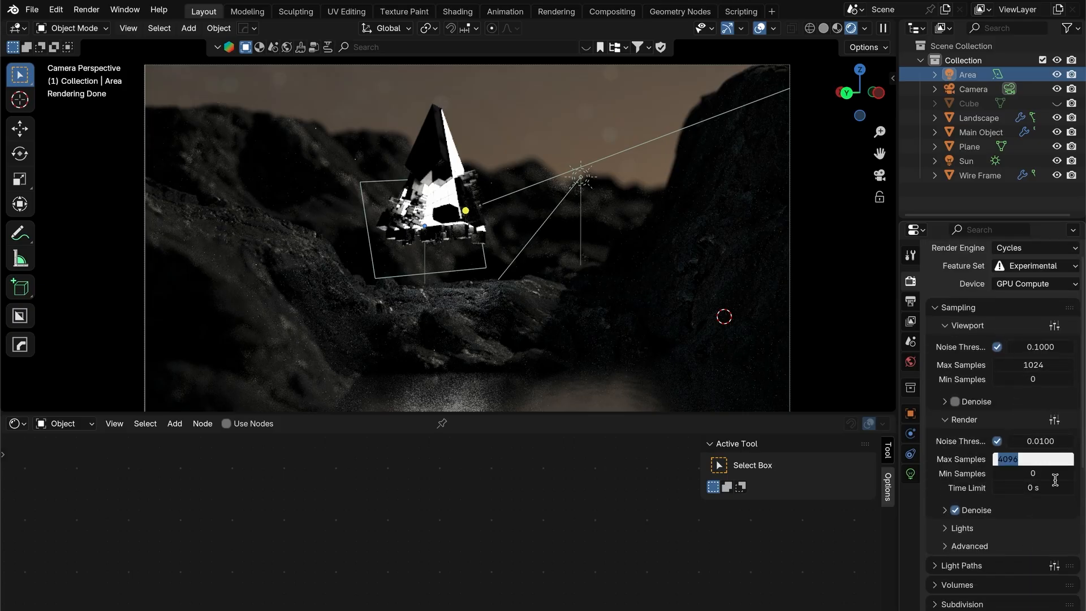
{"action": "key", "text": "Return"}
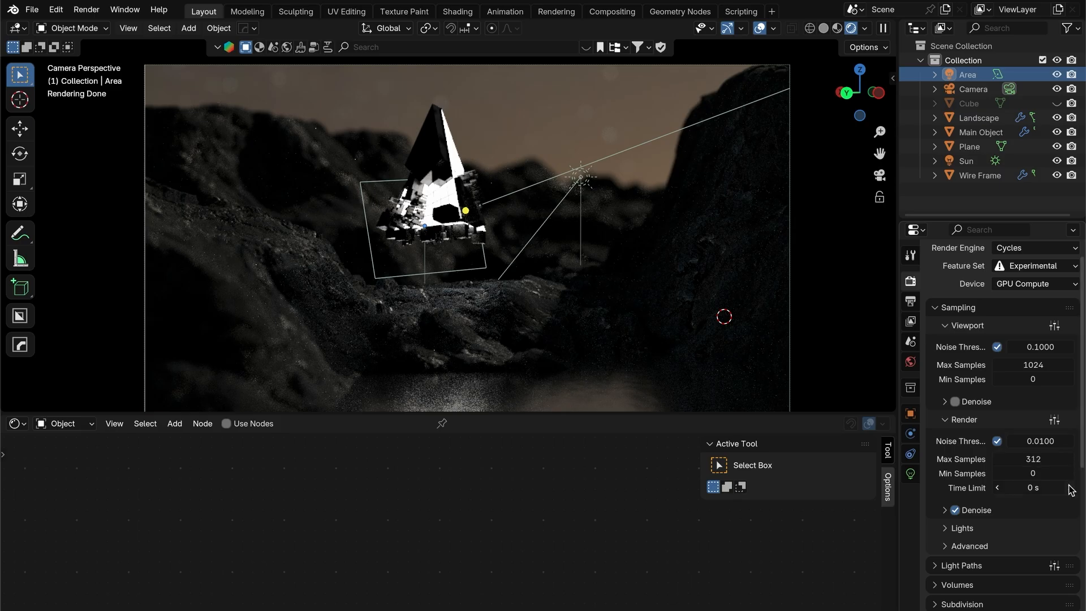
{"action": "left_click", "coordinate": [87, 9]}
{"action": "left_click", "coordinate": [100, 28]}
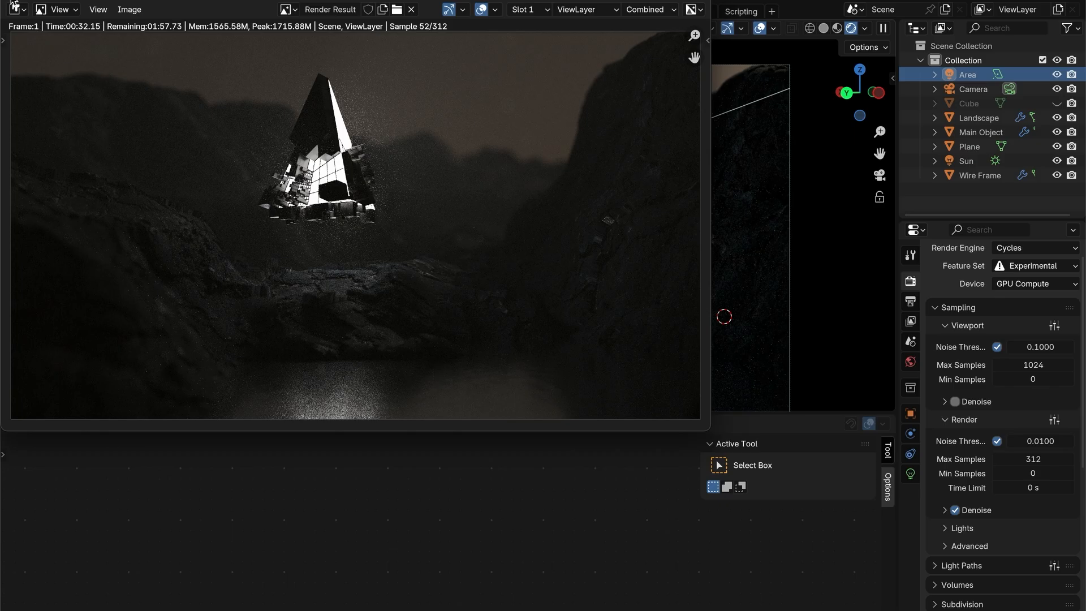
{"action": "key", "text": "Escape"}
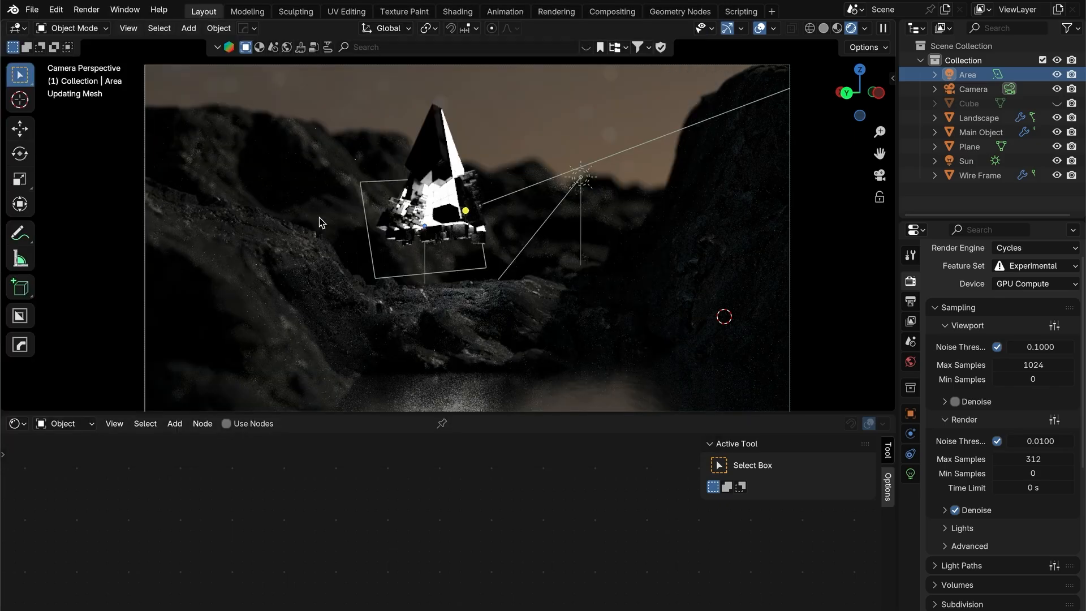
- Increase the Scale of the Displacement node in the plane's Water material
{"action": "left_click", "coordinate": [542, 373]}
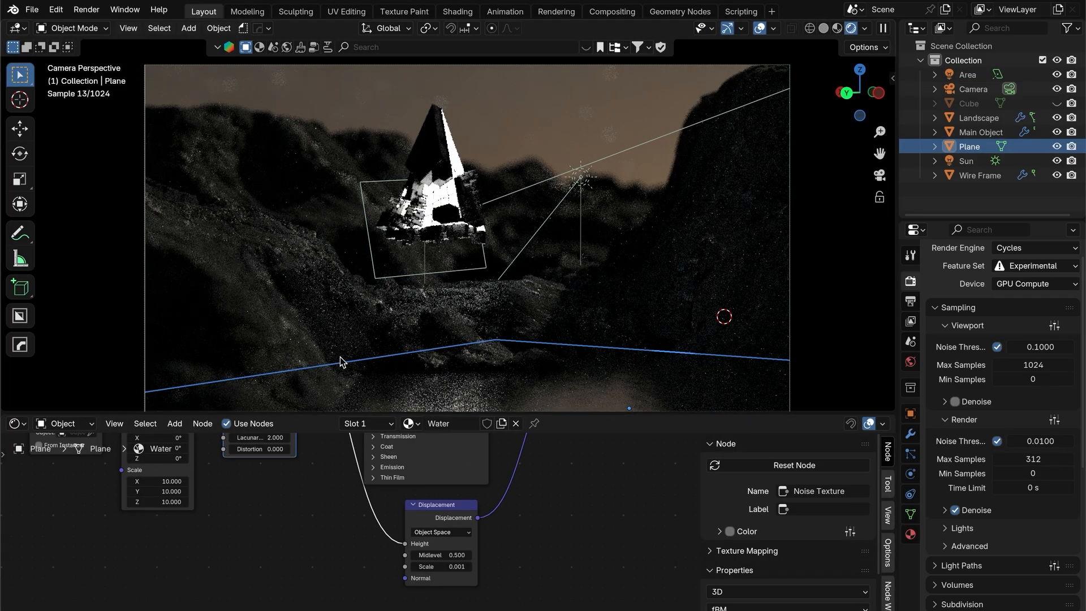
{"action": "scroll", "coordinate": [519, 554], "scroll_direction": "up", "scroll_amount": 6}
{"action": "middle_click_drag", "start_coordinate": [479, 587], "coordinate": [461, 524]}
{"action": "left_click", "coordinate": [452, 516]}
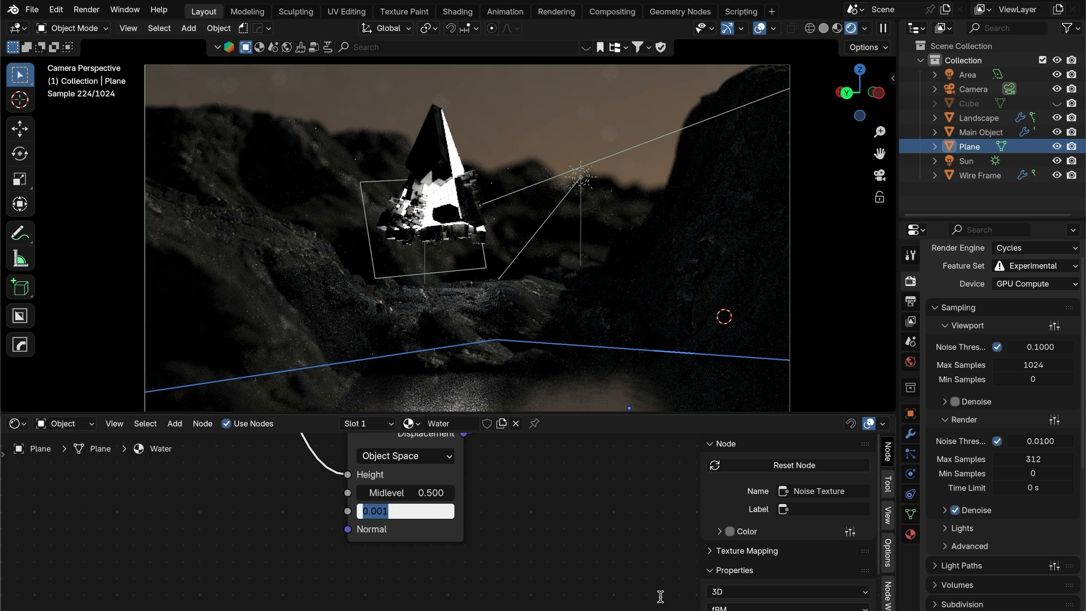
{"action": "key", "text": "End"}
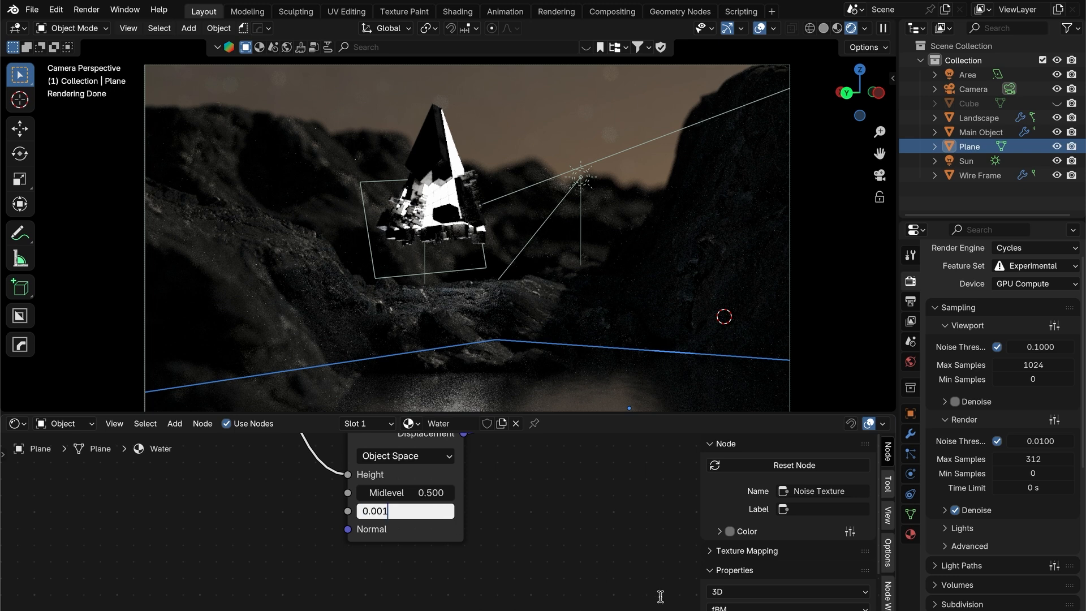
{"action": "type", "text": "5"}
{"action": "key", "text": "Return"}
- Set the Y scale of the Water material's Mapping node to 18 and deselect everything
{"action": "scroll", "coordinate": [362, 594], "scroll_direction": "down", "scroll_amount": 5}
{"action": "middle_click_drag", "start_coordinate": [169, 544], "coordinate": [435, 600]}
{"action": "scroll", "coordinate": [398, 543], "scroll_direction": "up", "scroll_amount": 4}
{"action": "left_click", "coordinate": [341, 485]}
{"action": "left_click", "coordinate": [410, 507]}
{"action": "left_click", "coordinate": [356, 485]}
{"action": "type", "text": "18"}
{"action": "key", "text": "Return"}
{"action": "key", "text": "alt+a"}
- Try to rotate the water plane about Z, and return to the camera view in solid shading
{"action": "middle_click_drag", "start_coordinate": [711, 357], "coordinate": [719, 399]}
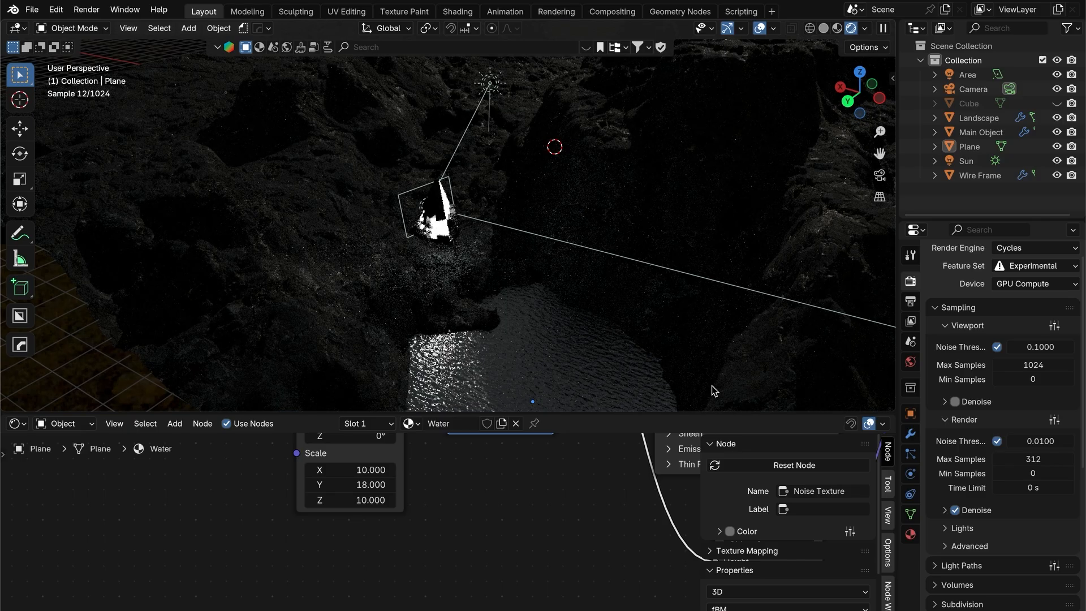
{"action": "left_click", "coordinate": [674, 379]}
{"action": "key", "text": "r"}
{"action": "key", "text": "z"}
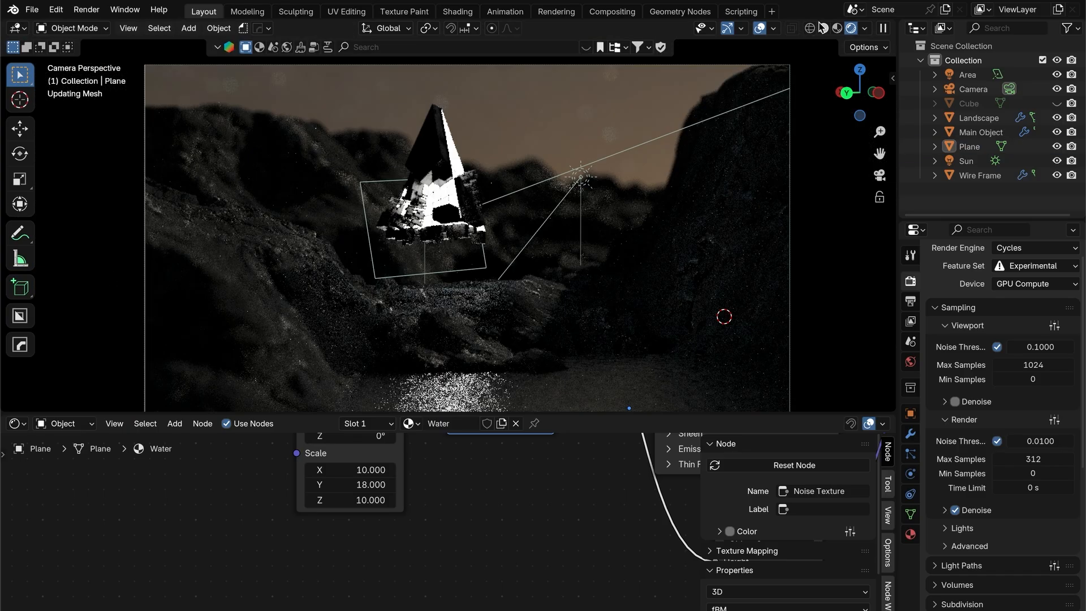
{"action": "left_click", "coordinate": [823, 28]}
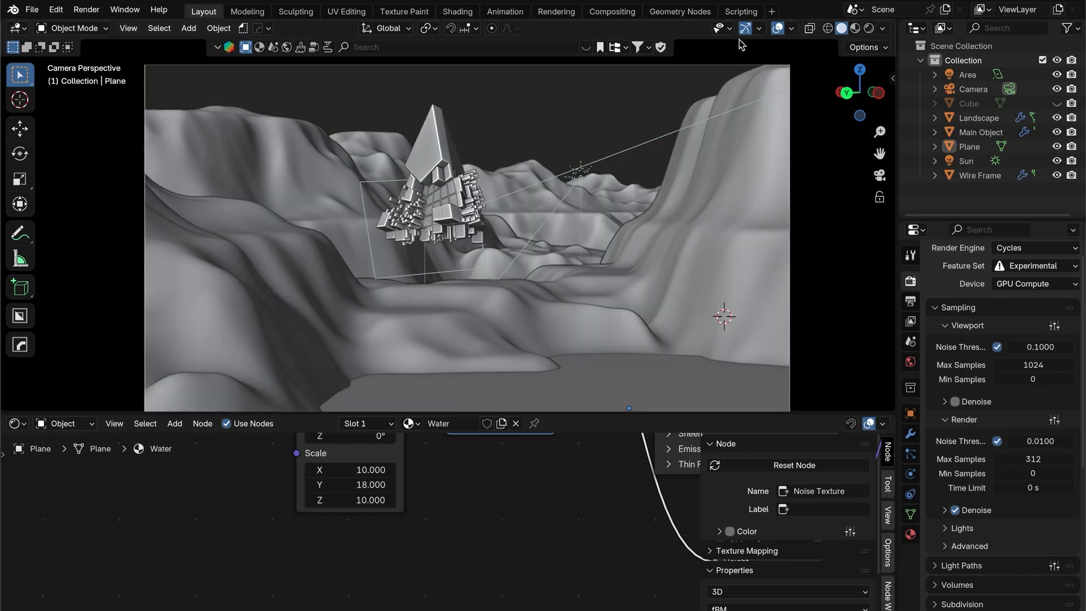
- Render the current frame from the camera and close the render result
{"action": "left_click", "coordinate": [86, 11]}
{"action": "left_click", "coordinate": [90, 25]}
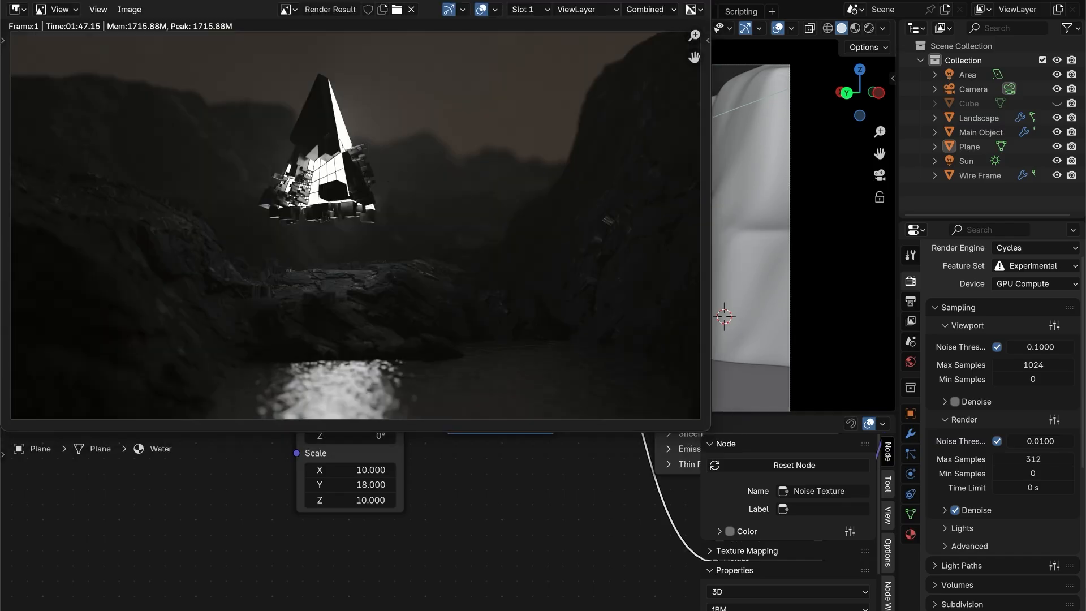
{"action": "key", "text": "Escape"}
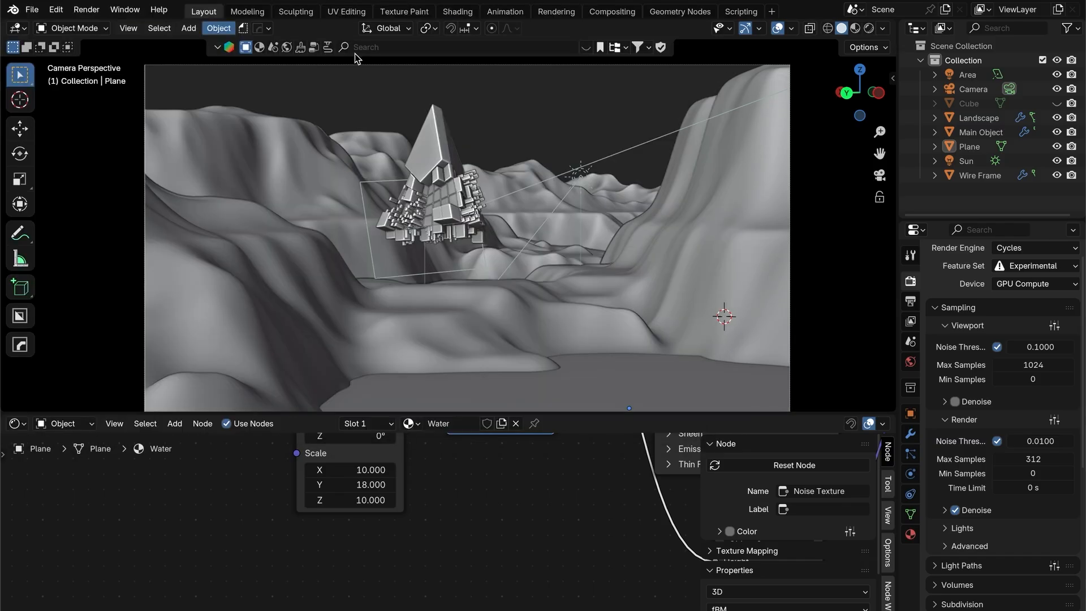
- Switch to the Compositing workspace, enable compositing nodes, and enlarge the node editor over the timeline area
{"action": "left_click", "coordinate": [613, 11]}
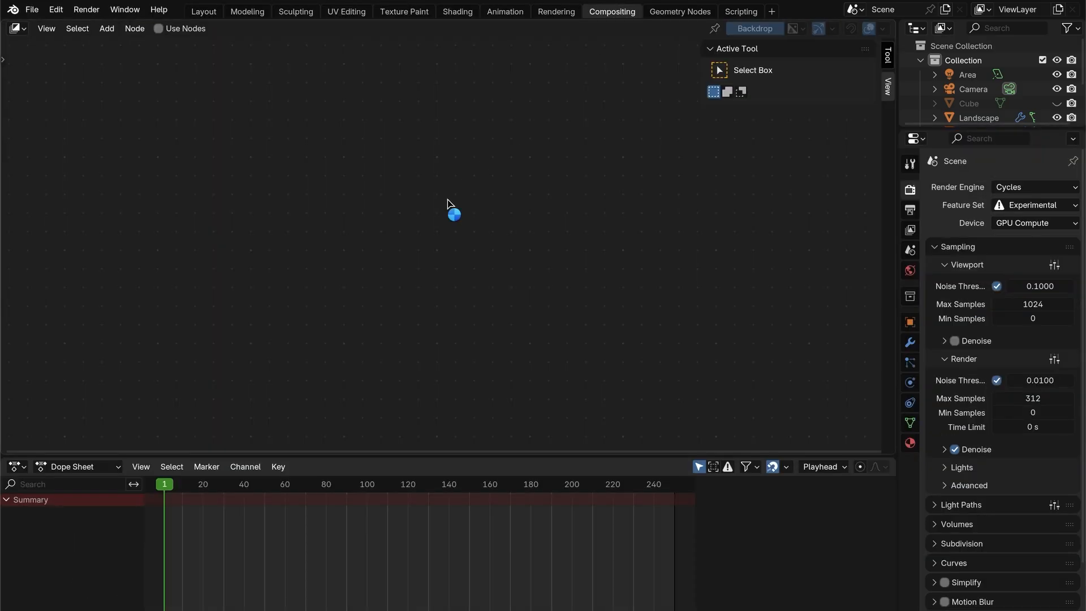
{"action": "left_click", "coordinate": [158, 28]}
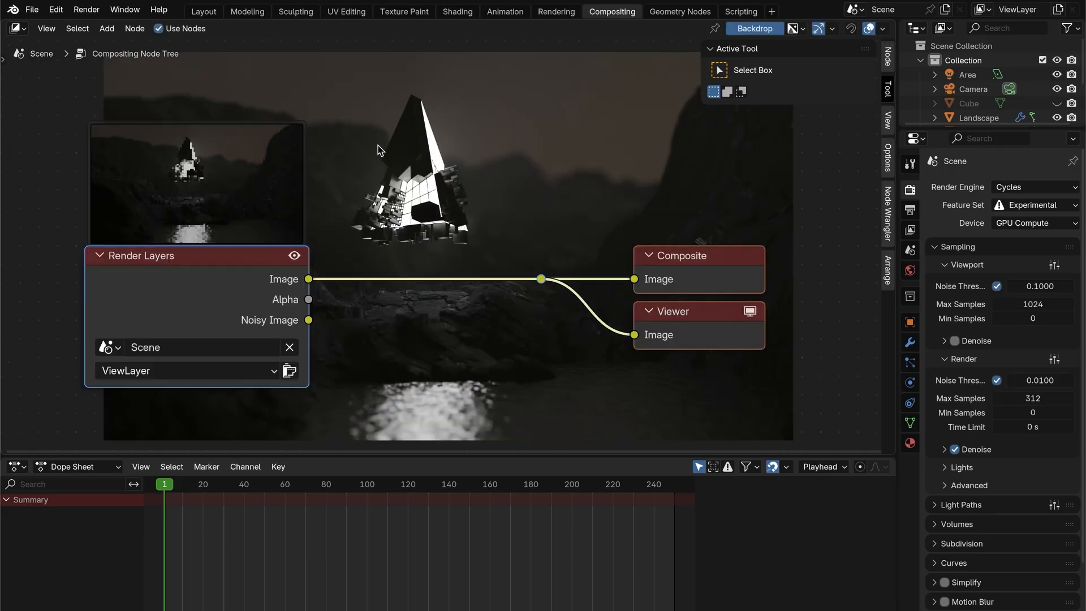
{"action": "left_click_drag", "start_coordinate": [434, 456], "coordinate": [434, 599]}
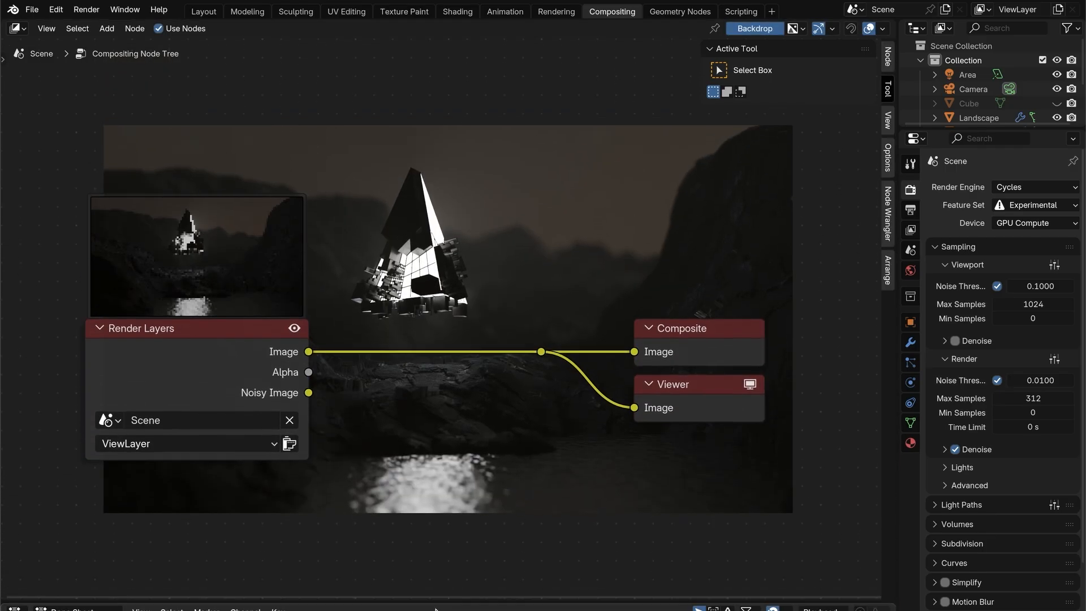
- Insert a Glare node on the link between the Render Layers node and the output nodes
{"action": "key", "text": "shift+a"}
{"action": "type", "text": "glare"}
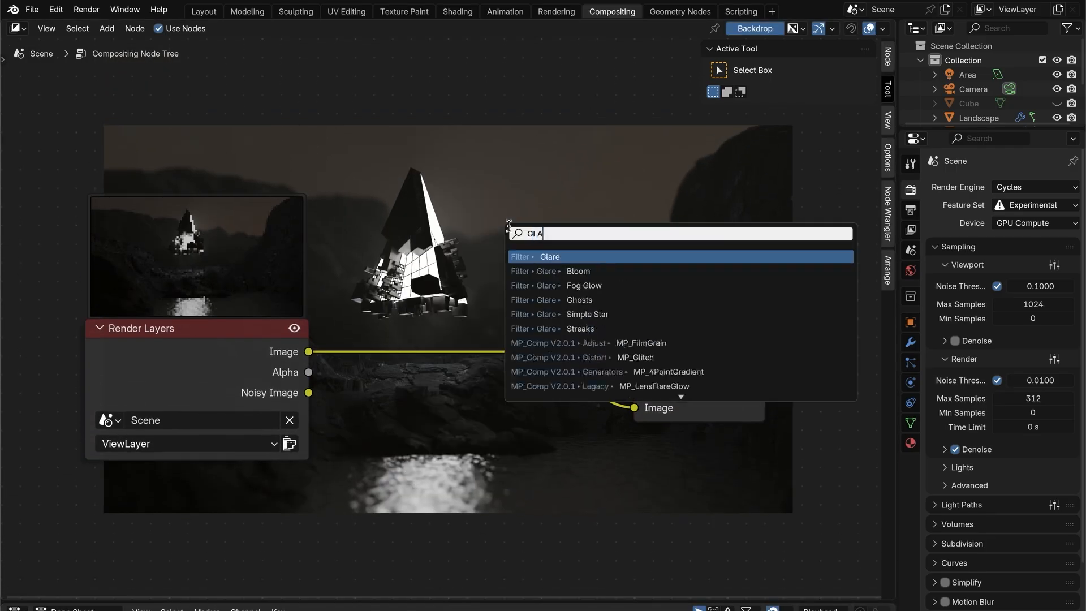
{"action": "key", "text": "Return"}
{"action": "left_click", "coordinate": [331, 243]}
{"action": "scroll", "coordinate": [474, 287], "scroll_direction": "down", "scroll_amount": 5}
{"action": "middle_click_drag", "start_coordinate": [474, 287], "coordinate": [464, 355]}
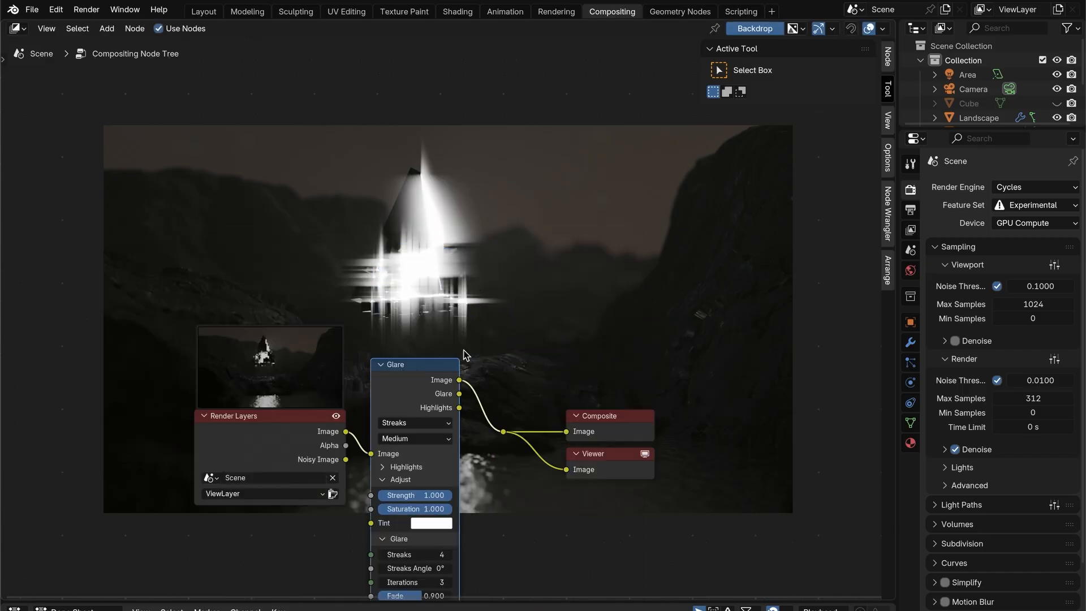
- Set the Glare node's type to Fog Glow and its Strength to 0.480
{"action": "left_click", "coordinate": [432, 425]}
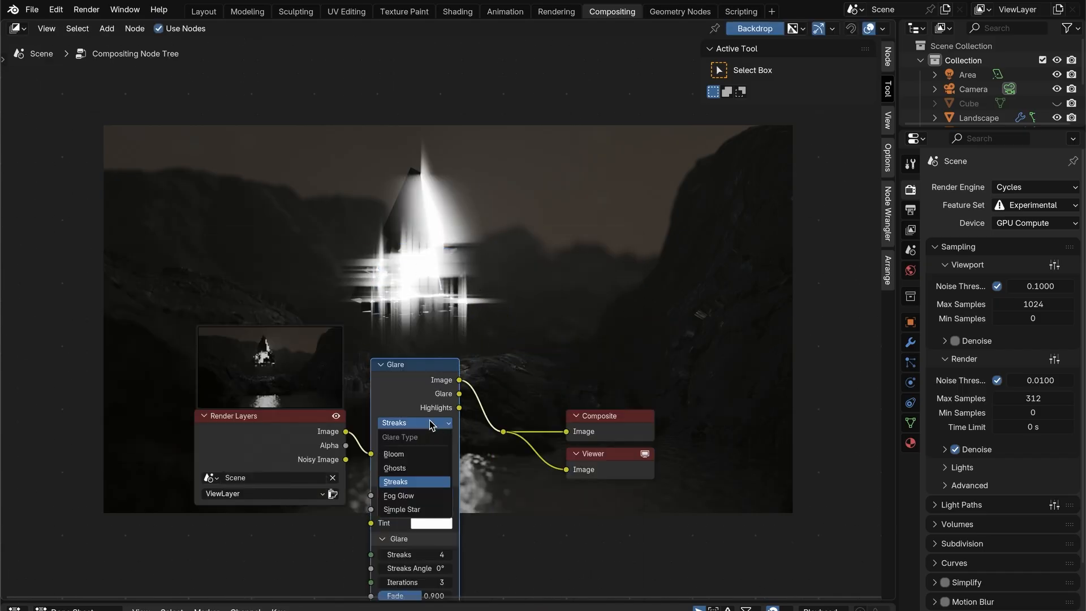
{"action": "left_click", "coordinate": [426, 492]}
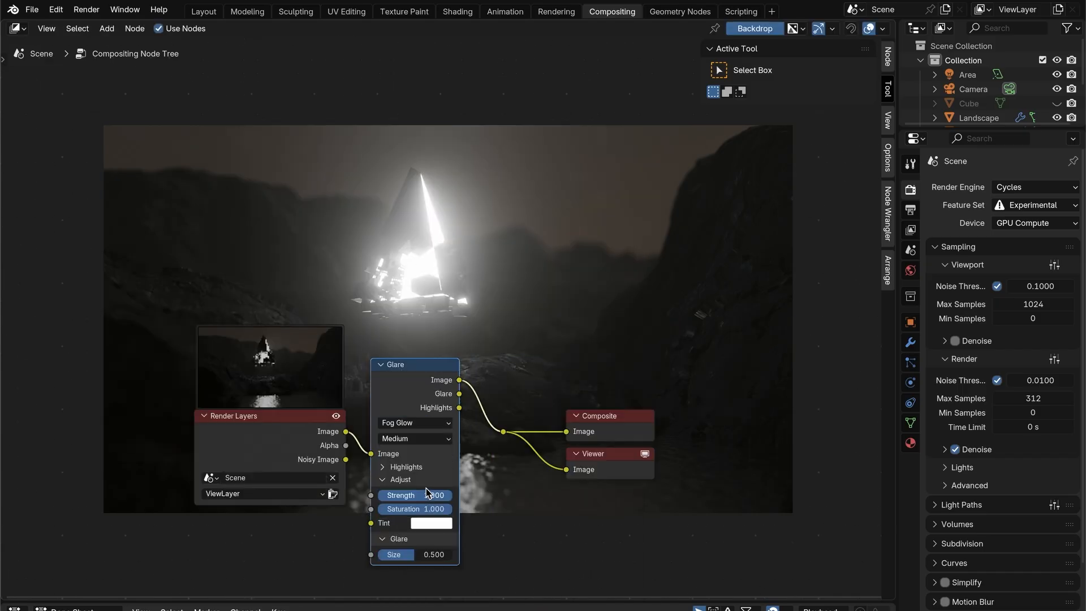
{"action": "scroll", "coordinate": [415, 451], "scroll_direction": "up", "scroll_amount": 1}
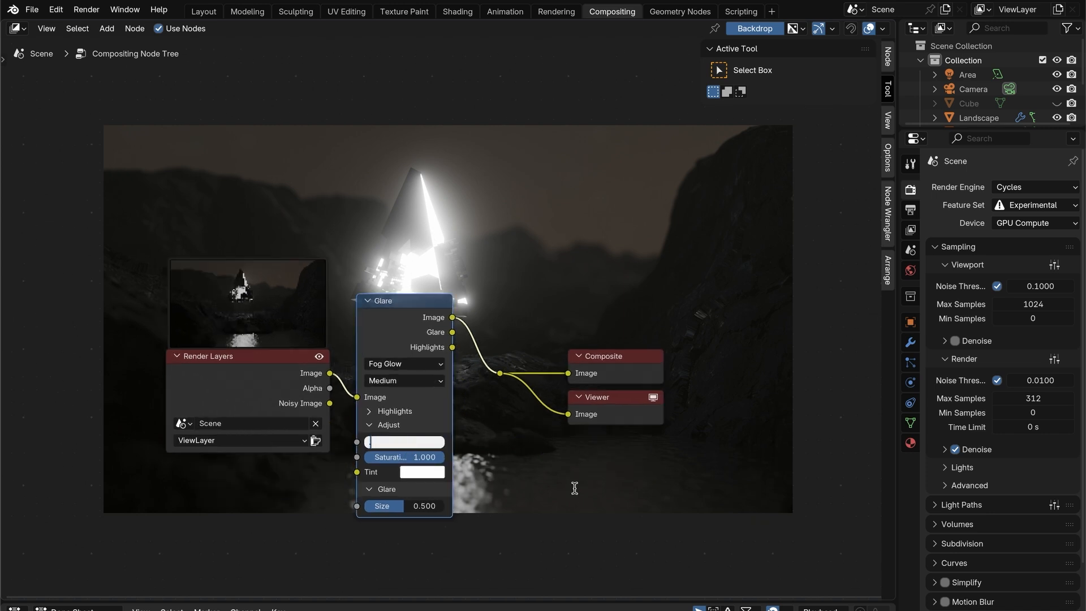
{"action": "key", "text": "Return"}
- Insert a Lens Distortion node between the Glare node and the output nodes
{"action": "middle_click_drag", "start_coordinate": [482, 127], "coordinate": [453, 95]}
{"action": "key", "text": "shift+a"}
{"action": "type", "text": "LENS DIS"}
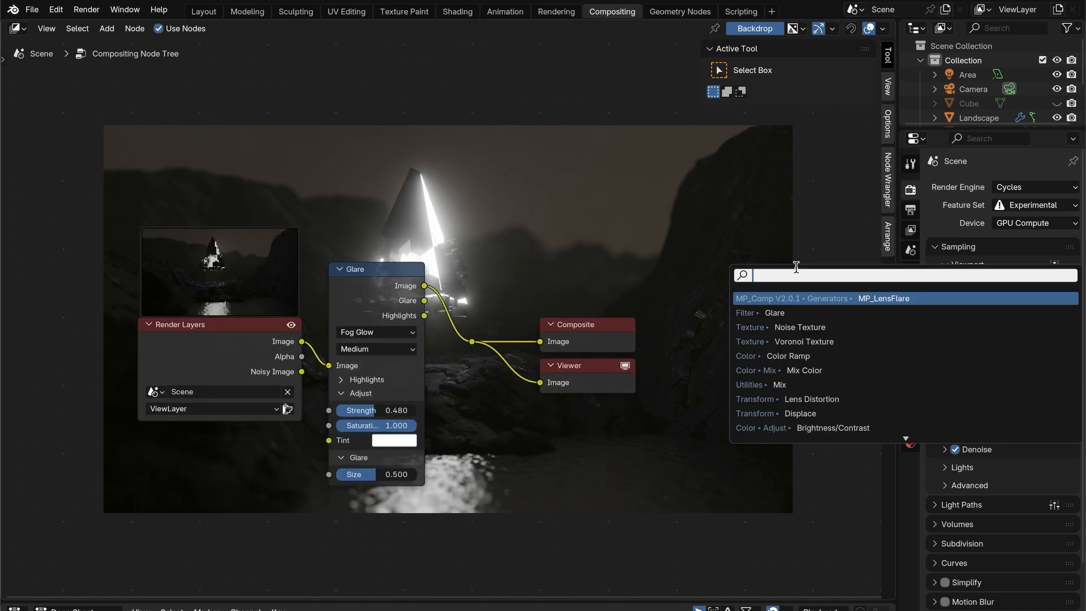
{"action": "key", "text": "Return"}
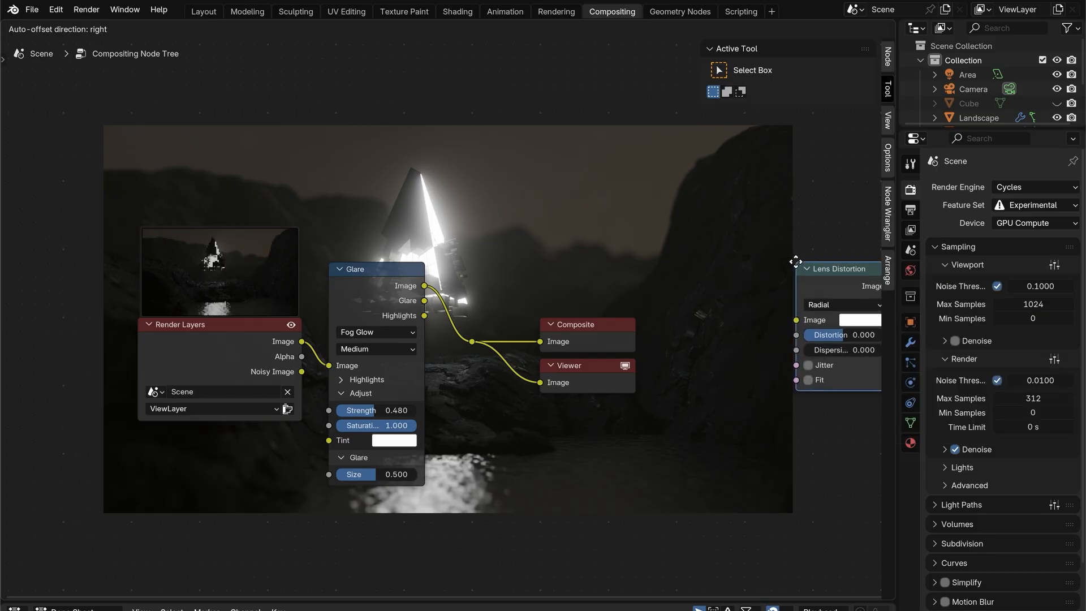
{"action": "left_click", "coordinate": [489, 268]}
- Set the Lens Distortion node's Distortion to 0.010 and Dispersion to 0.050, with Fit enabled
{"action": "left_click", "coordinate": [509, 304]}
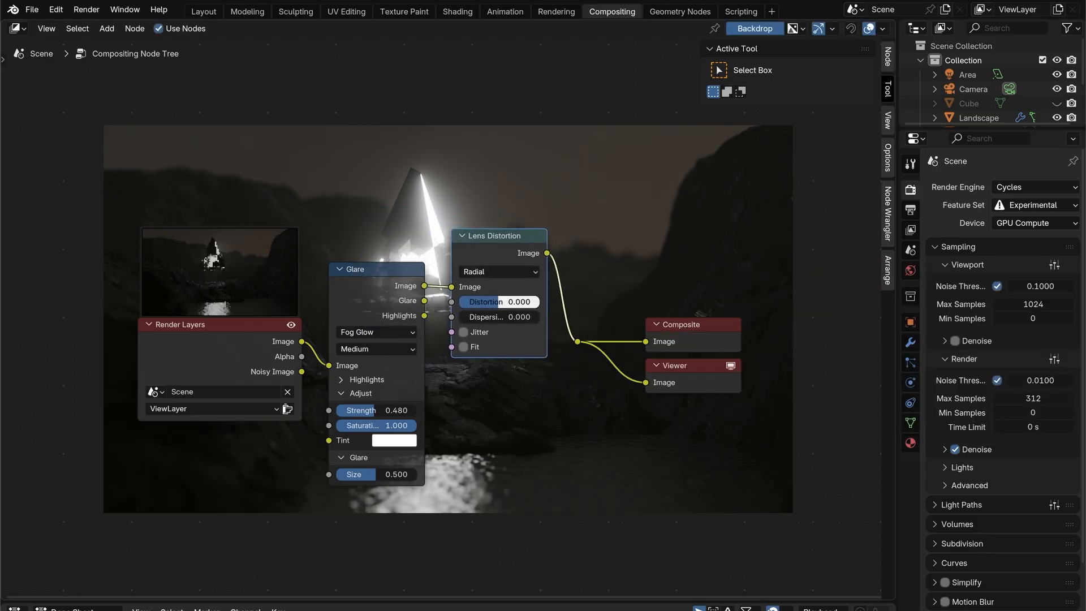
{"action": "key", "text": "Return"}
{"action": "left_click", "coordinate": [463, 347]}
{"action": "left_click", "coordinate": [498, 316]}
{"action": "type", "text": ".05"}
{"action": "key", "text": "Return"}
- Add a Voronoi Texture node below the Lens Distortion node
{"action": "middle_click_drag", "start_coordinate": [566, 360], "coordinate": [483, 376]}
{"action": "key", "text": "shift+a"}
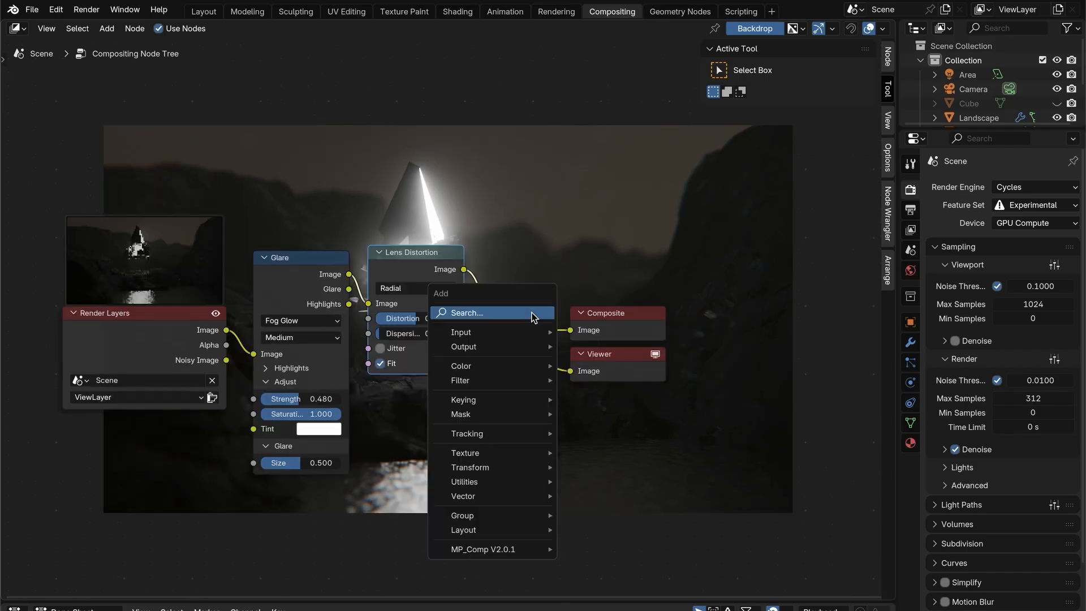
{"action": "type", "text": "vor"}
{"action": "key", "text": "Down"}
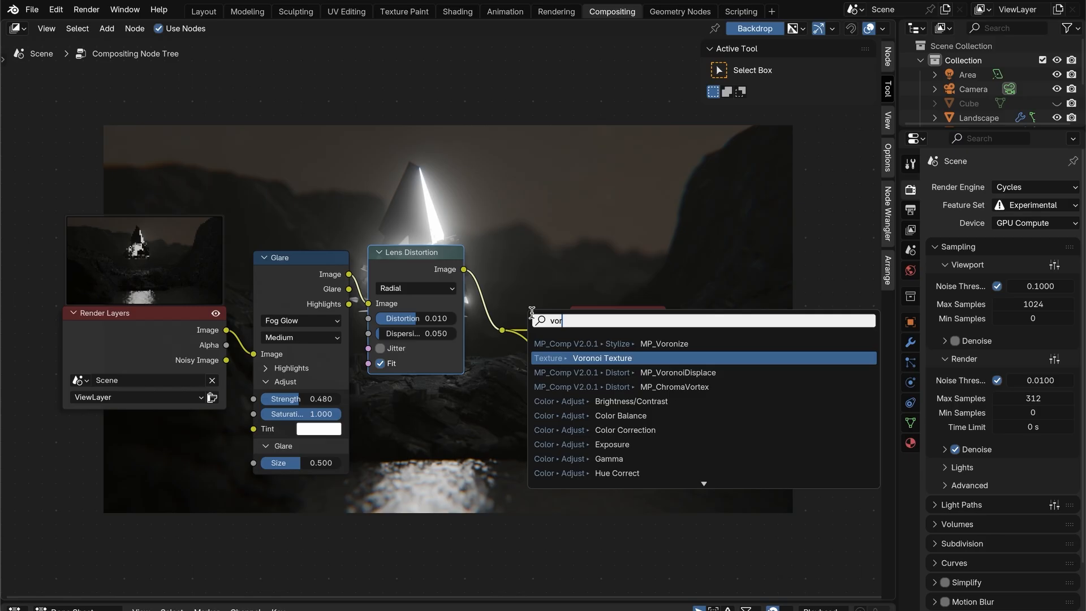
{"action": "key", "text": "Return"}
{"action": "left_click", "coordinate": [368, 391]}
- Move the Composite and Viewer nodes with their reroute farther from the Lens Distortion node to make room
{"action": "middle_click_drag", "start_coordinate": [513, 334], "coordinate": [481, 288]}
{"action": "left_click_drag", "start_coordinate": [462, 258], "coordinate": [695, 332]}
{"action": "key", "text": "g"}
{"action": "left_click", "coordinate": [832, 322]}
- Insert a Mix Color node between Lens Distortion and the output nodes, and set its blending mode to Linear Light
{"action": "middle_click_drag", "start_coordinate": [601, 249], "coordinate": [597, 274]}
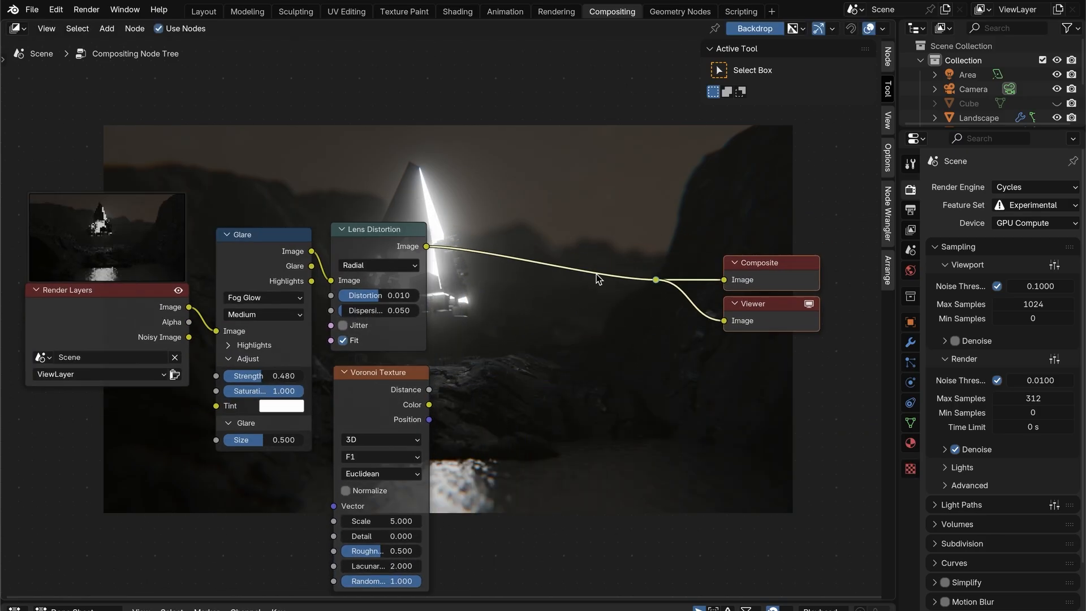
{"action": "key", "text": "shift+a"}
{"action": "left_click", "coordinate": [596, 274]}
{"action": "type", "text": "mix"}
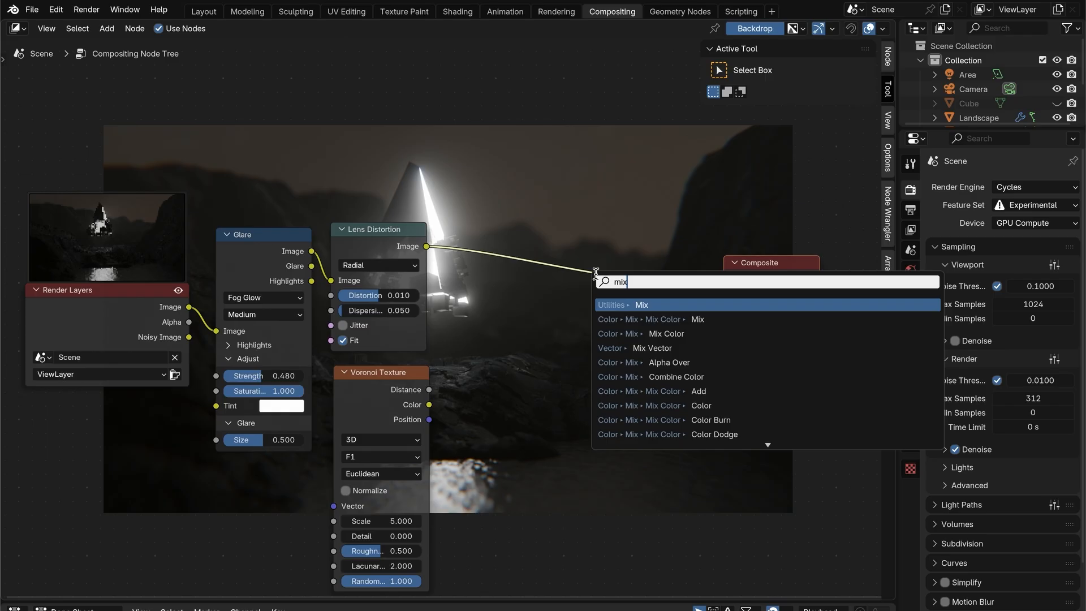
{"action": "type", "text": " colr"}
{"action": "key", "text": "Return"}
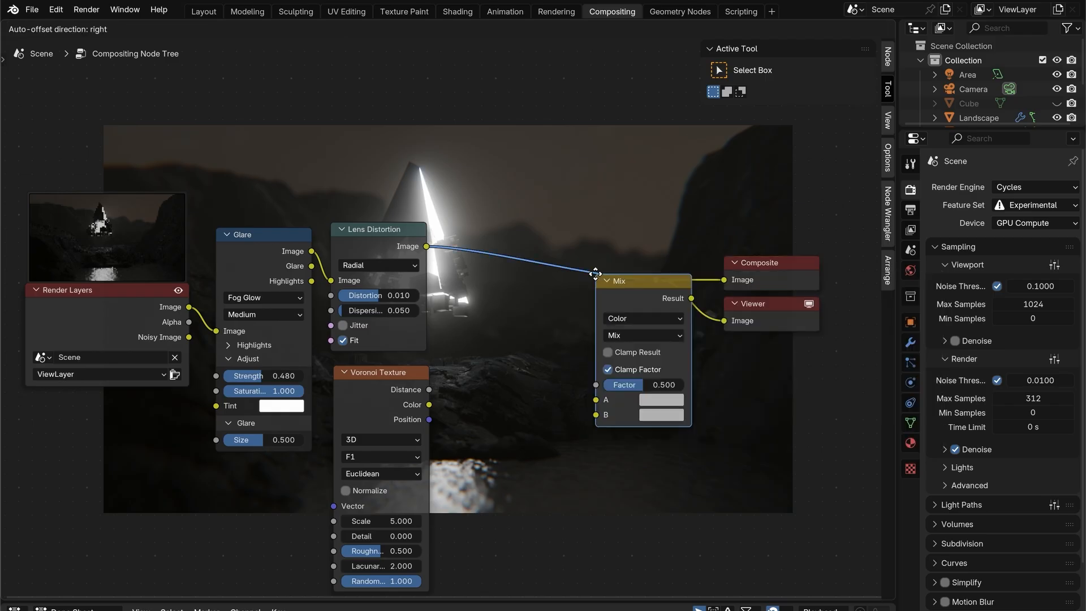
{"action": "left_click", "coordinate": [576, 288]}
{"action": "left_click", "coordinate": [570, 295]}
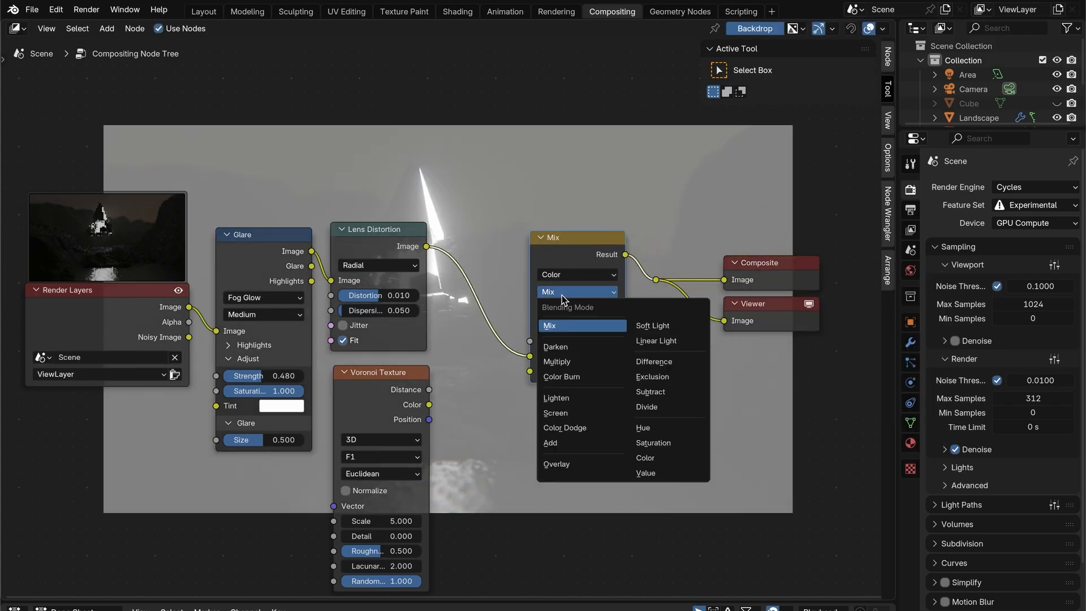
{"action": "left_click", "coordinate": [669, 342]}
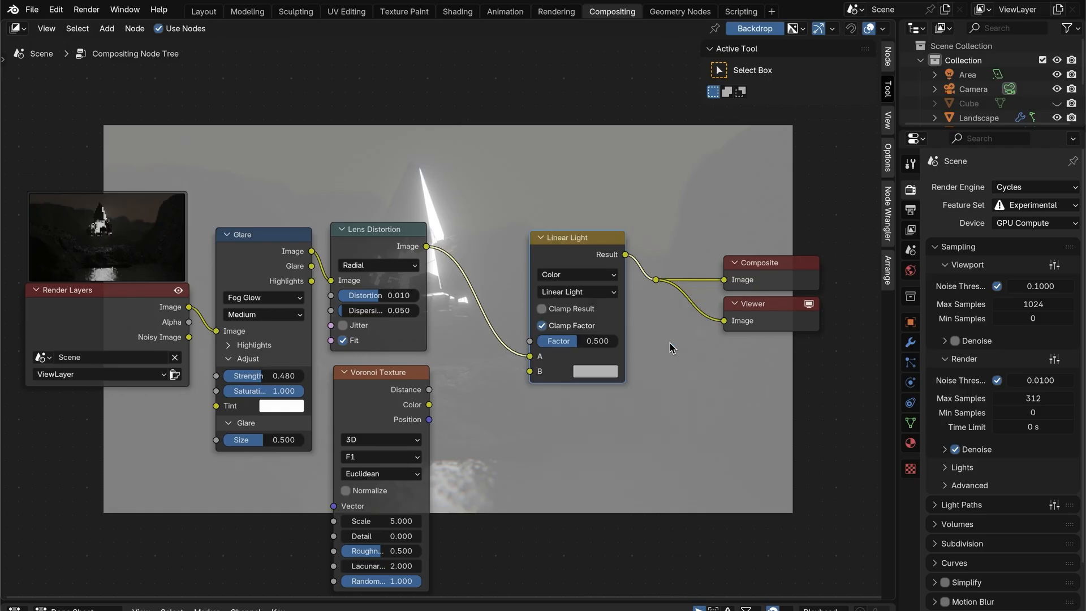
- Connect the Voronoi Texture's Distance output to the output reroute as a preview and set its Scale to 300
{"action": "left_click_drag", "start_coordinate": [428, 393], "coordinate": [650, 284]}
{"action": "left_click", "coordinate": [401, 524]}
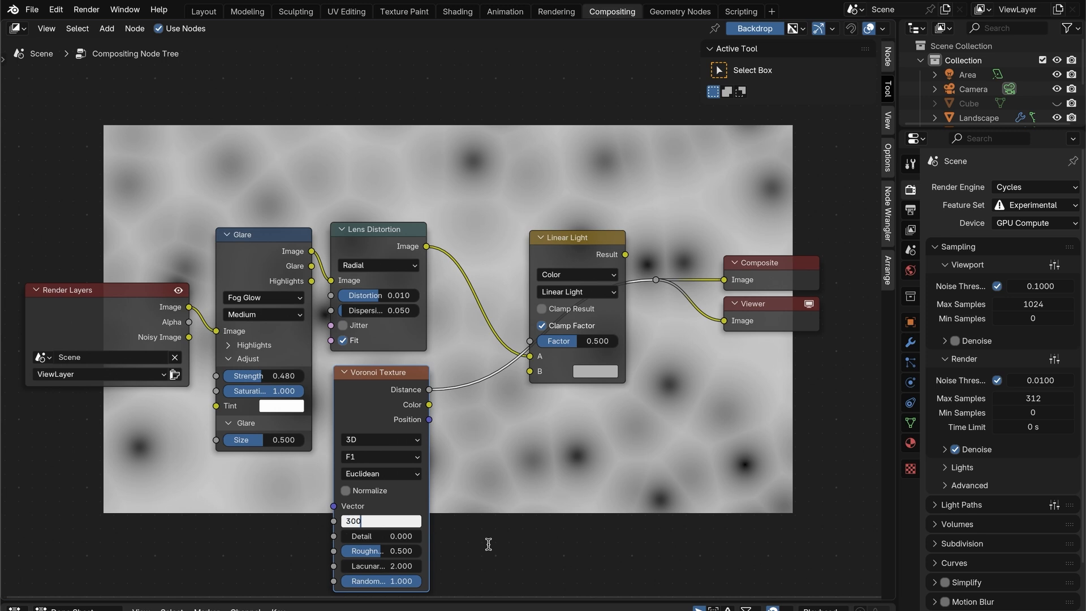
{"action": "key", "text": "Return"}
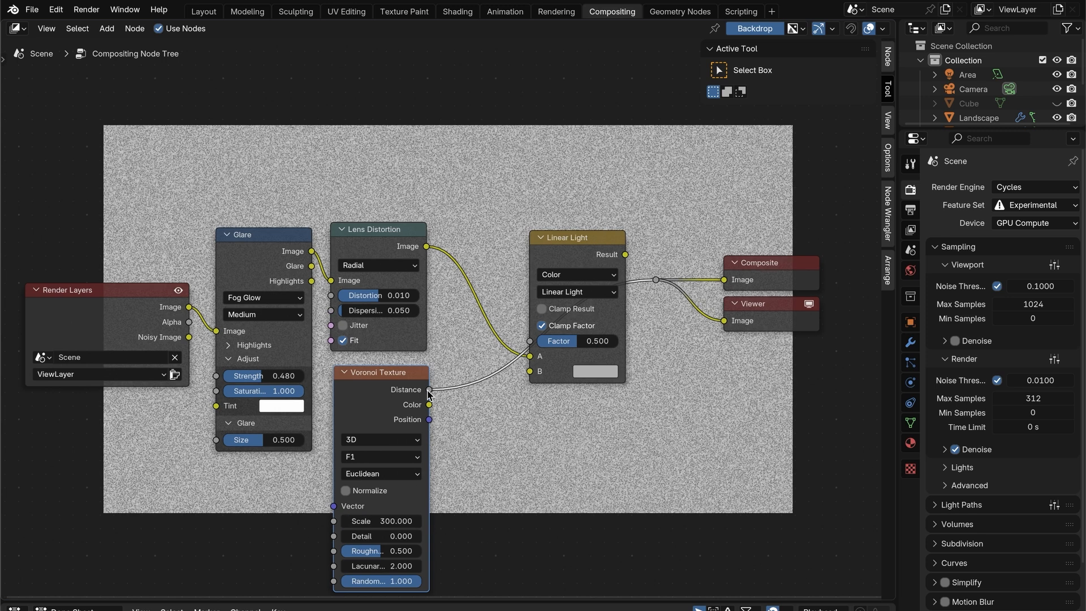
- Wire the Voronoi Distance through the Linear Light node's B input to the outputs, and set the node's Factor to 0.01
{"action": "left_click_drag", "start_coordinate": [508, 374], "coordinate": [560, 378]}
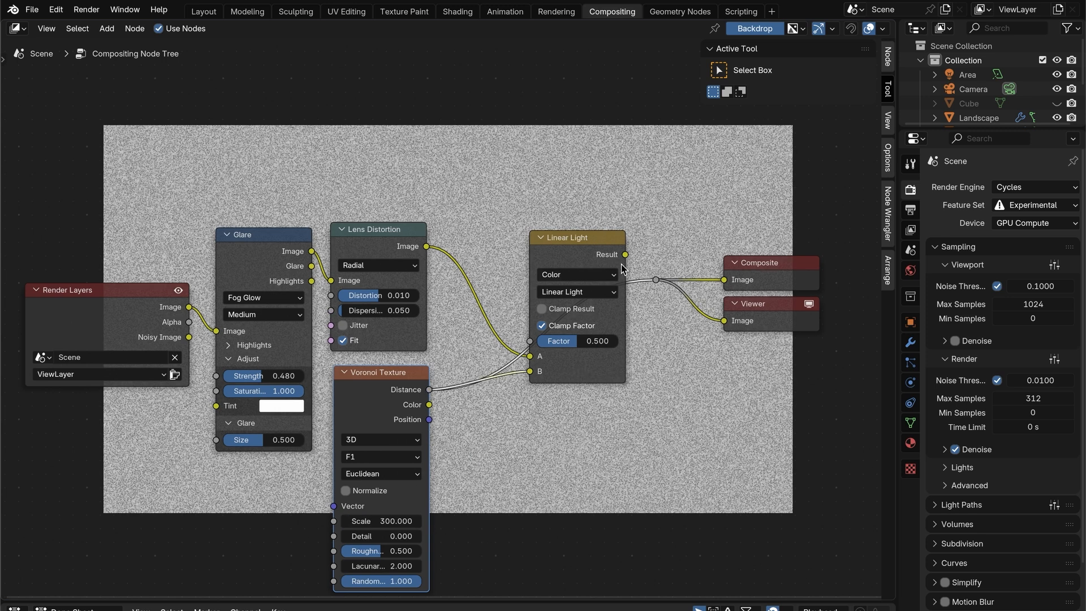
{"action": "left_click_drag", "start_coordinate": [661, 285], "coordinate": [653, 296]}
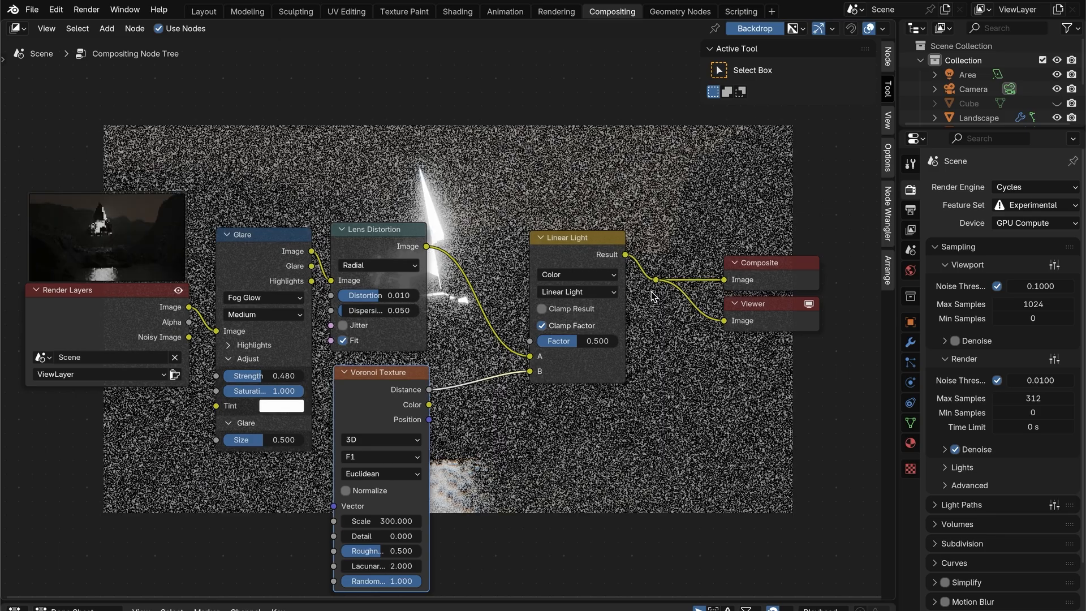
{"action": "double_click", "coordinate": [595, 343]}
{"action": "type", "text": ".01"}
{"action": "key", "text": "Return"}
- Examine the grain and glow around the pyramid in the backdrop up close and as a whole image
{"action": "middle_click_drag", "start_coordinate": [442, 108], "coordinate": [429, 227]}
{"action": "scroll", "coordinate": [429, 228], "scroll_direction": "up", "scroll_amount": 4}
{"action": "scroll", "coordinate": [429, 228], "scroll_direction": "down", "scroll_amount": 4}
{"action": "key", "text": "v"}
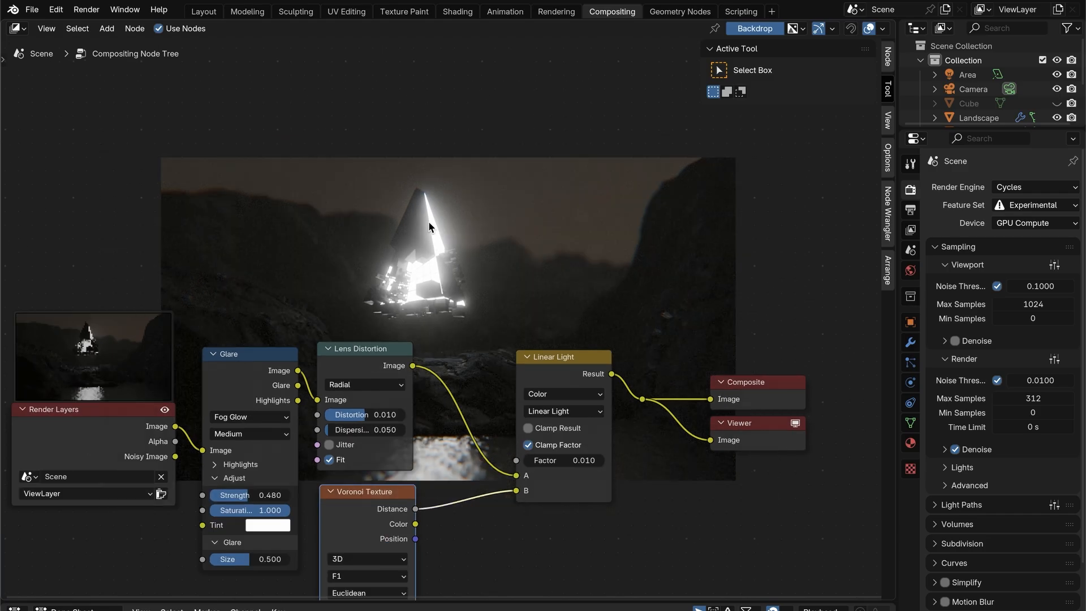
{"action": "key", "text": "alt+v"}
{"action": "key", "text": "alt+v"}
{"action": "key", "text": "alt+v"}
{"action": "key", "text": "alt+v"}
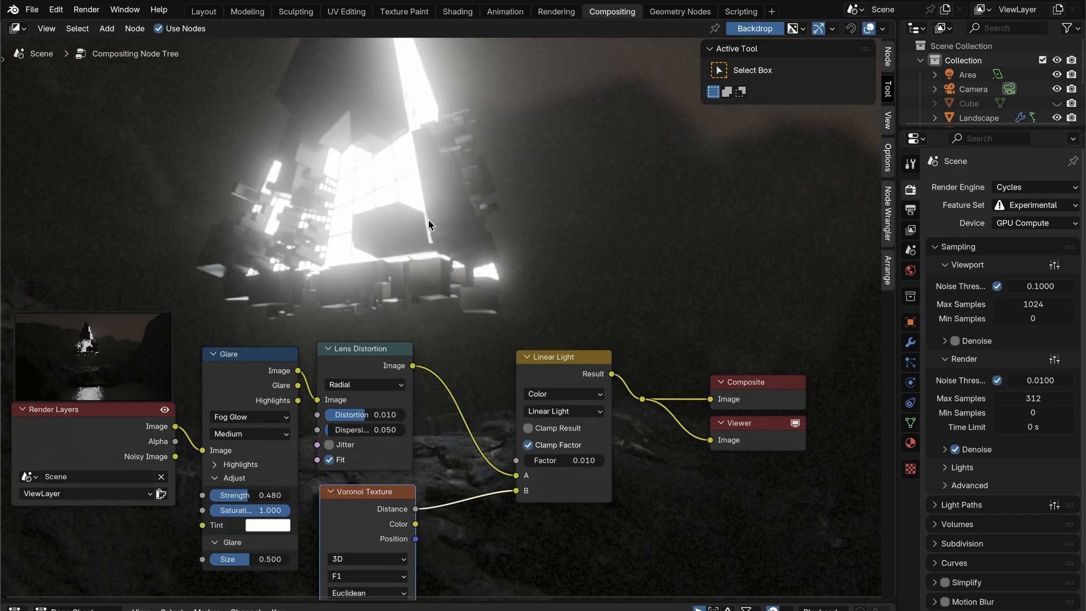
{"action": "key", "text": "v"}
{"action": "key", "text": "v"}
{"action": "key", "text": "v"}
{"action": "key", "text": "v"}
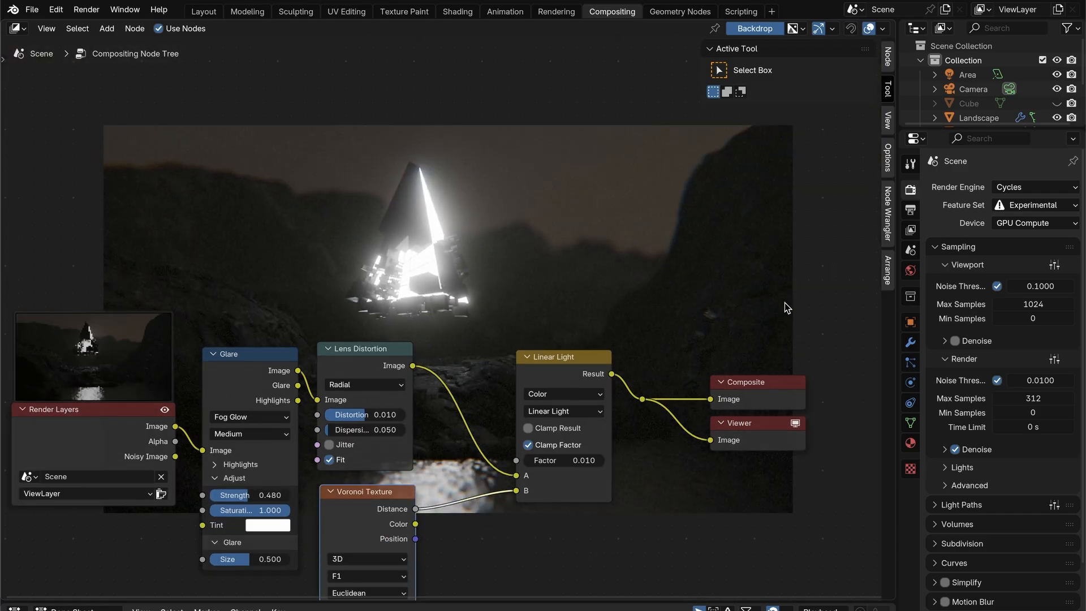
- Start saving the Viewer node's image as the PNG file sc-fi scne.png
{"action": "left_click", "coordinate": [752, 423]}
{"action": "left_click", "coordinate": [887, 57]}
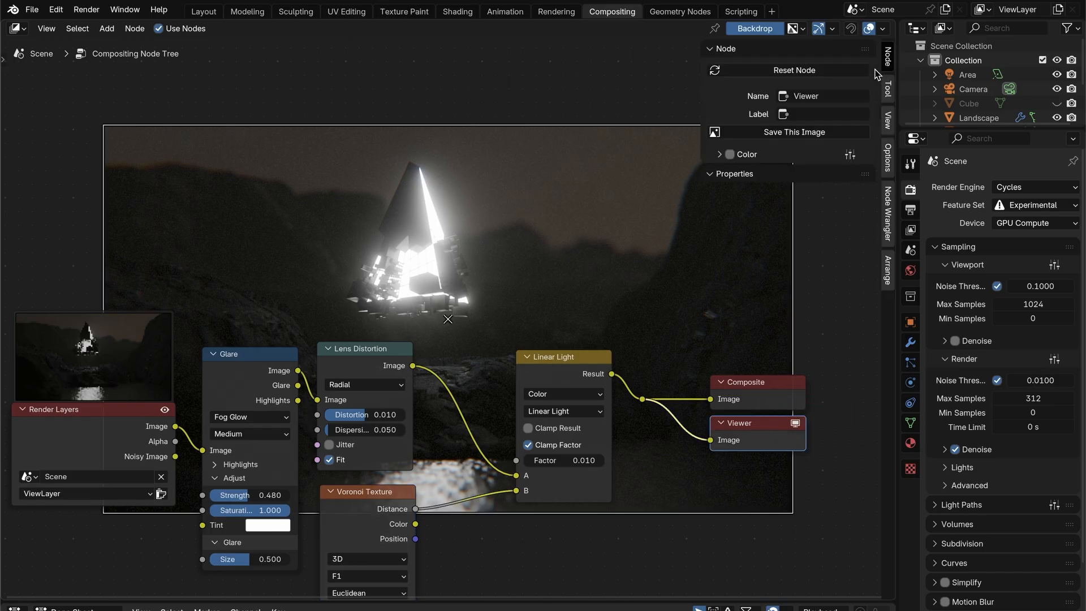
{"action": "left_click", "coordinate": [785, 134]}
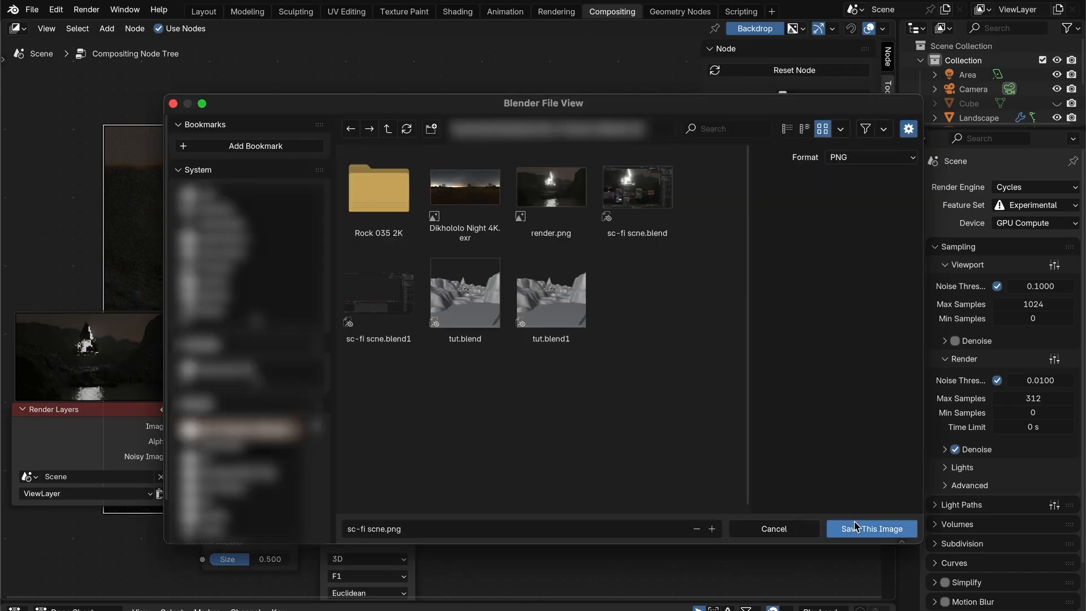